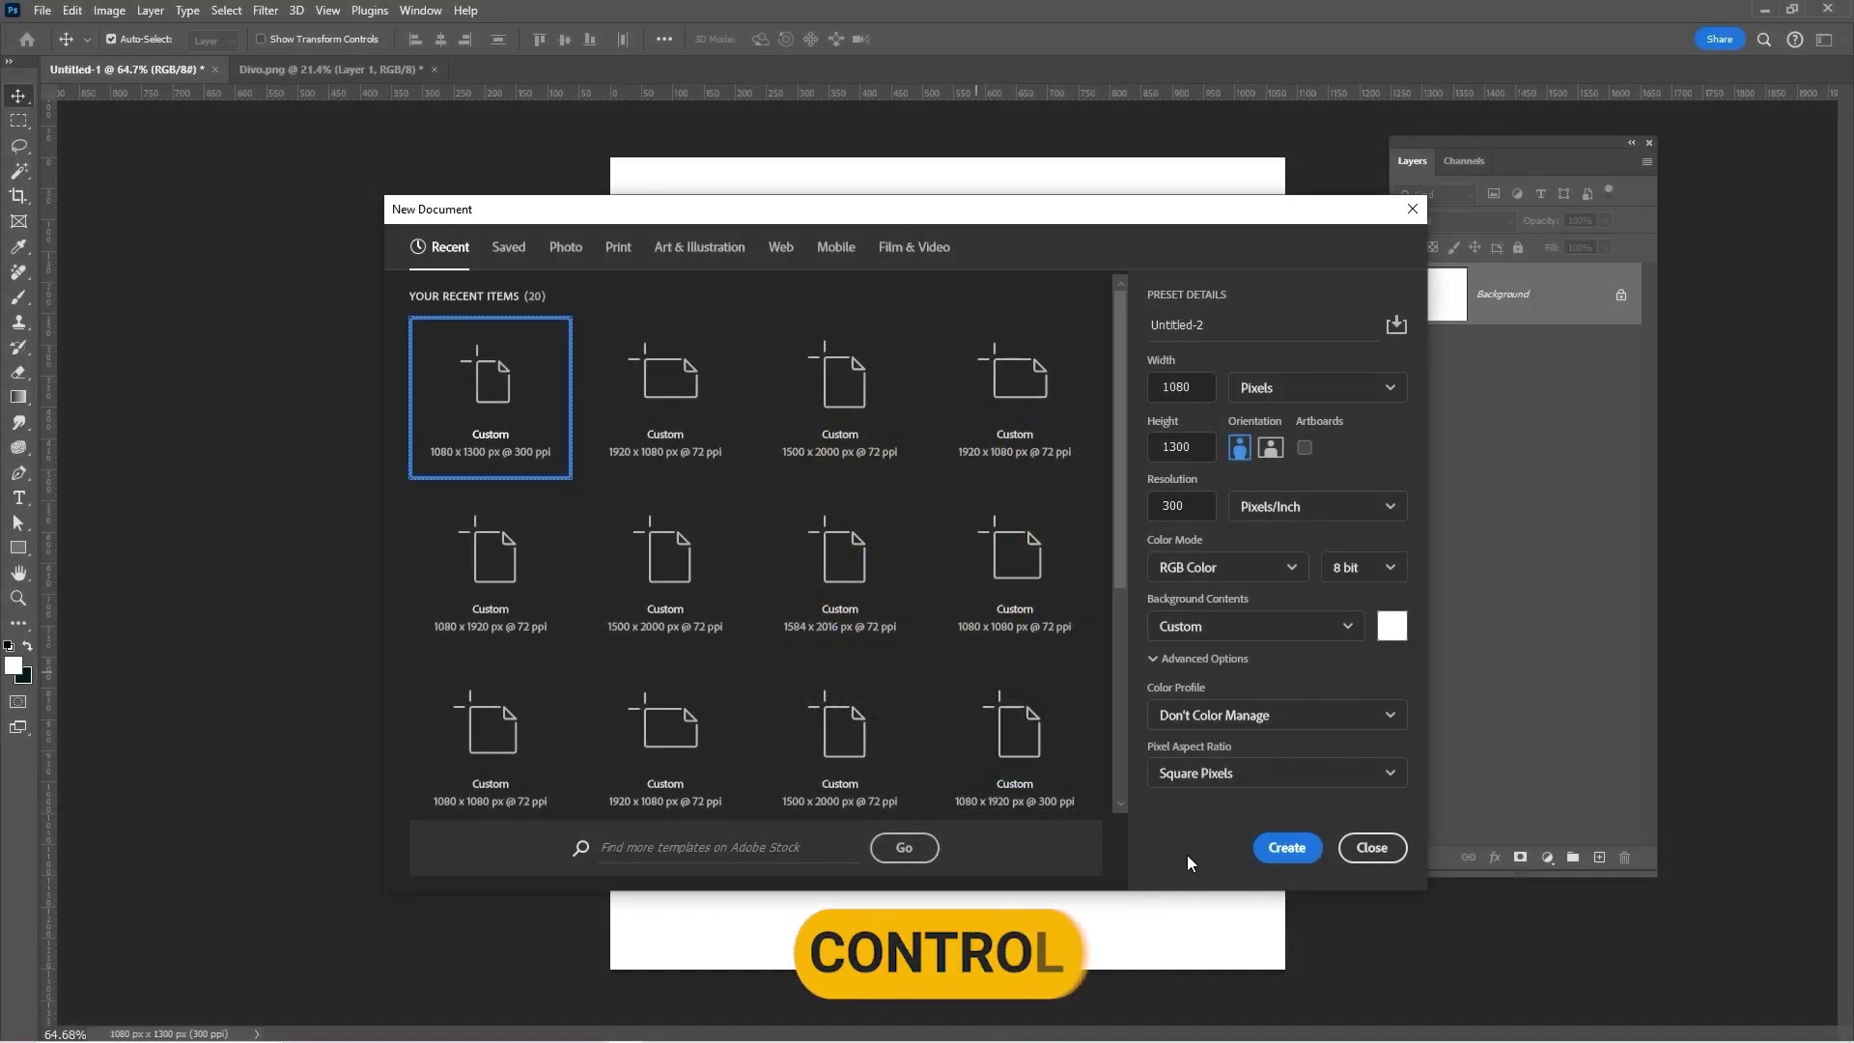
Step: Create a 1080 × 1300 px document and add a Solid Color fill layer with hex 2ca3cd
{"action": "left_click", "coordinate": [1357, 848]}
{"action": "left_click", "coordinate": [1548, 857]}
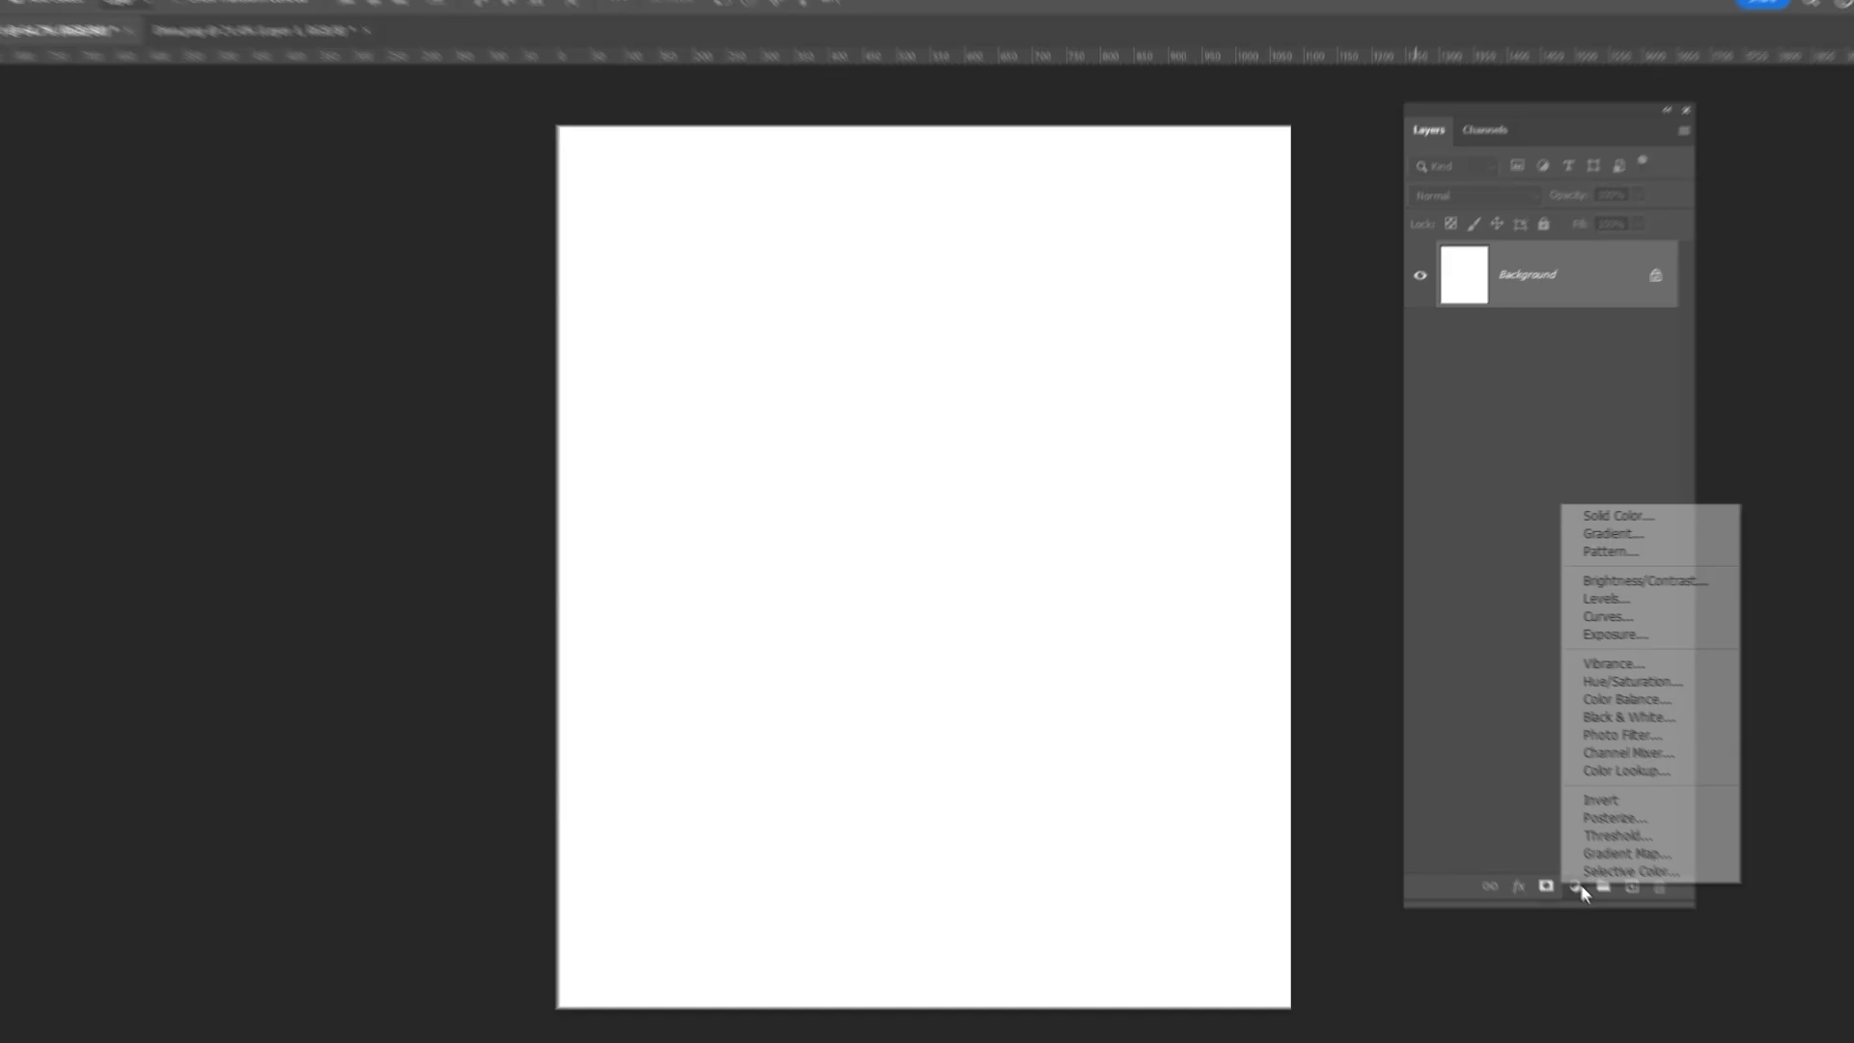
{"action": "left_click", "coordinate": [1618, 516]}
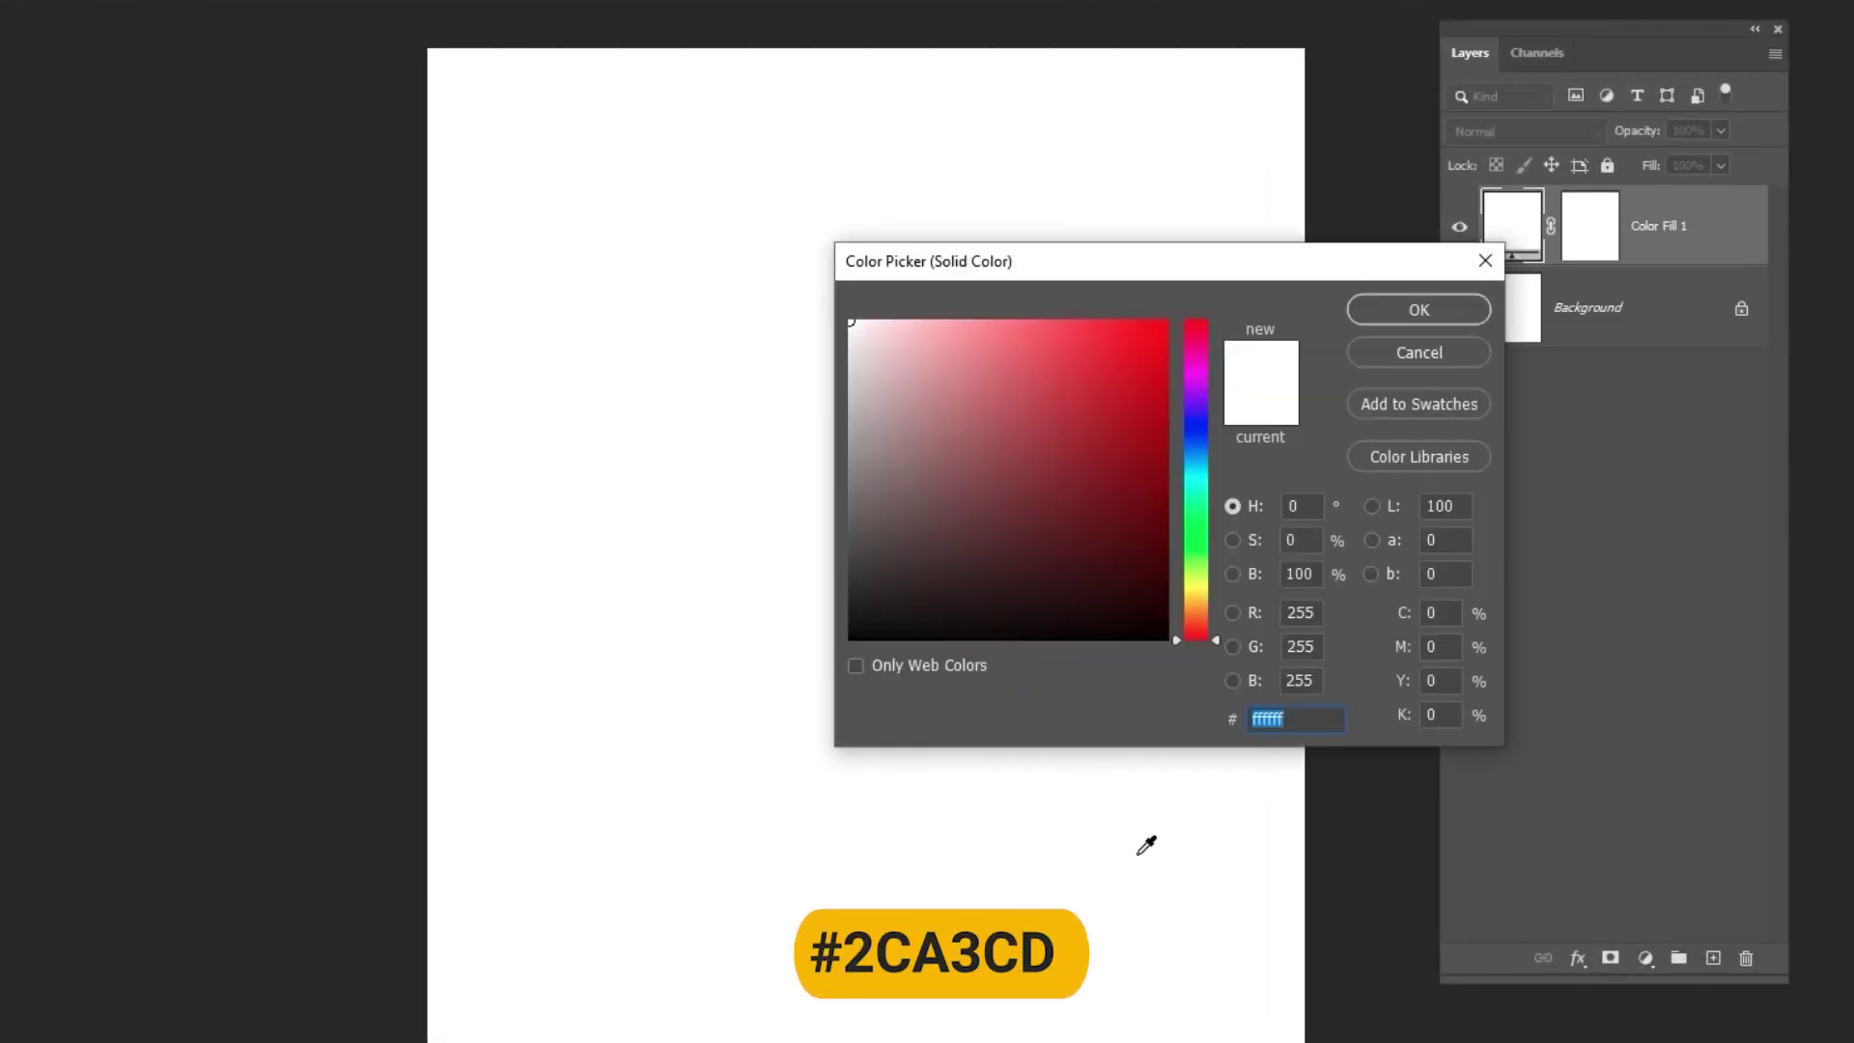
{"action": "type", "text": "2ca3c"}
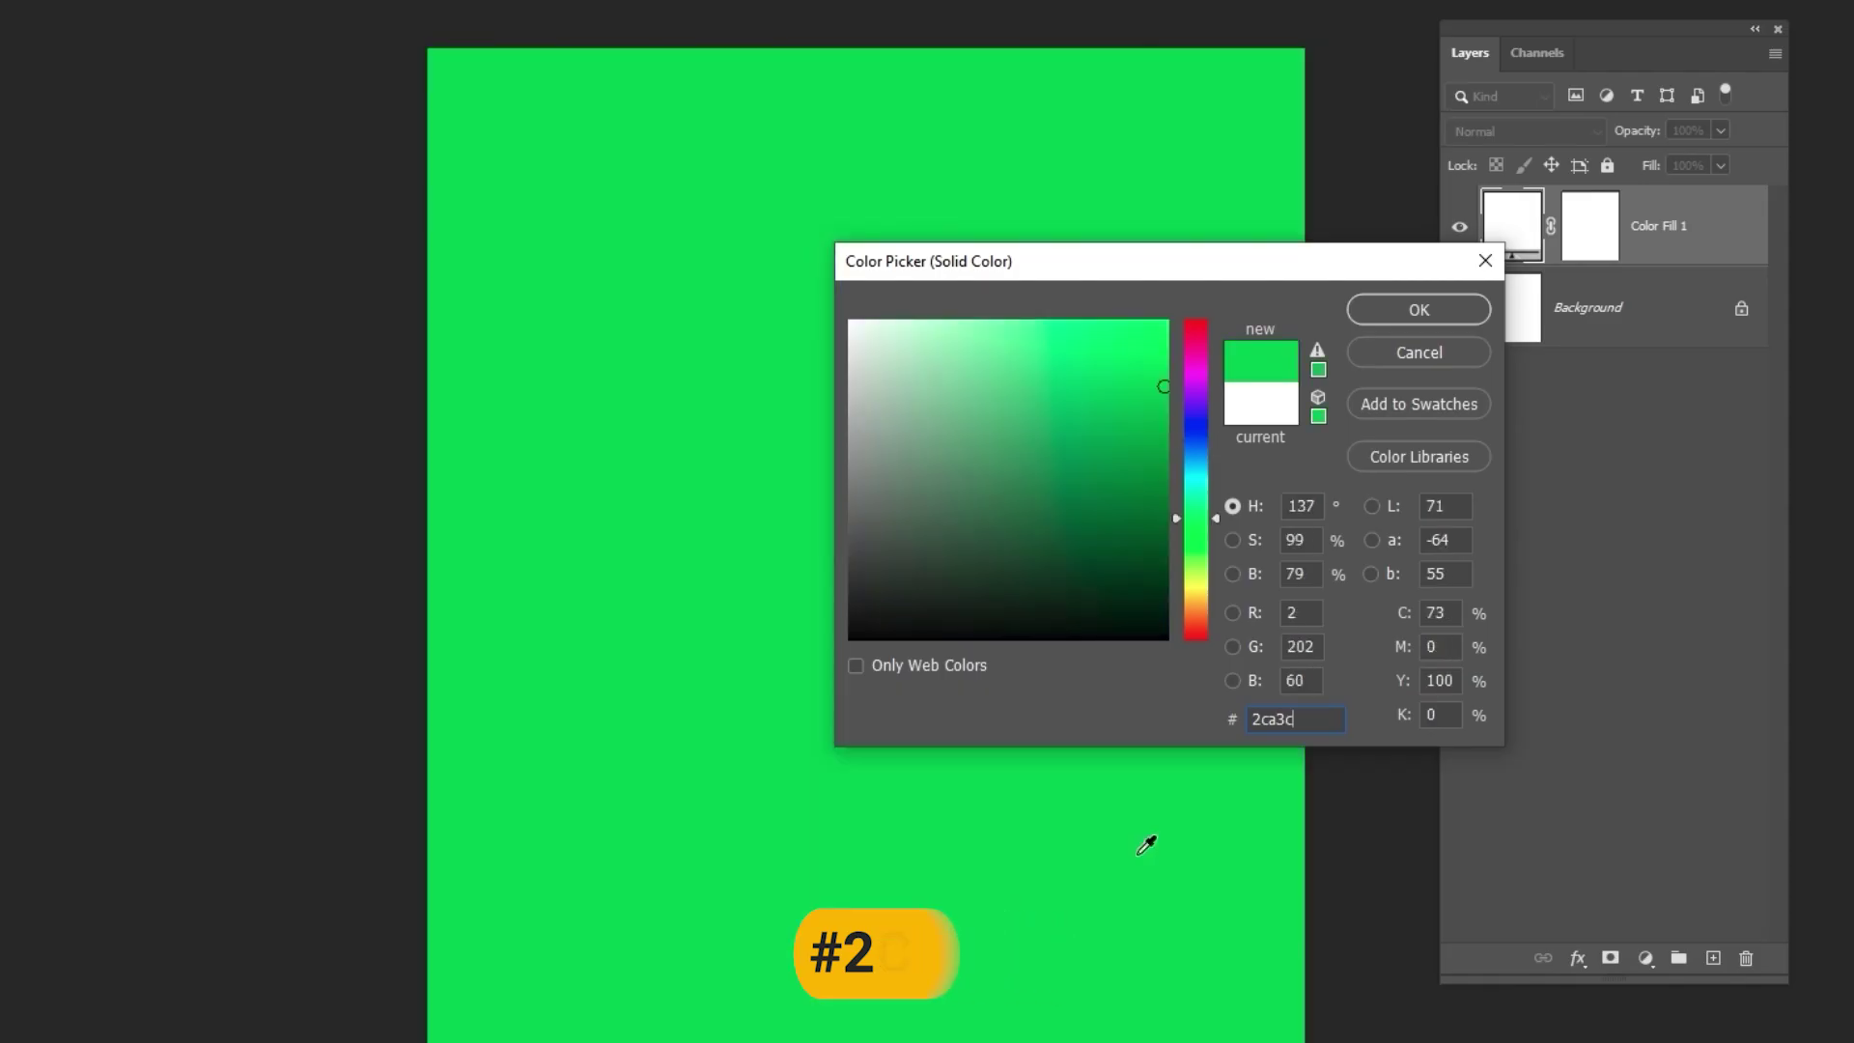
{"action": "type", "text": "d"}
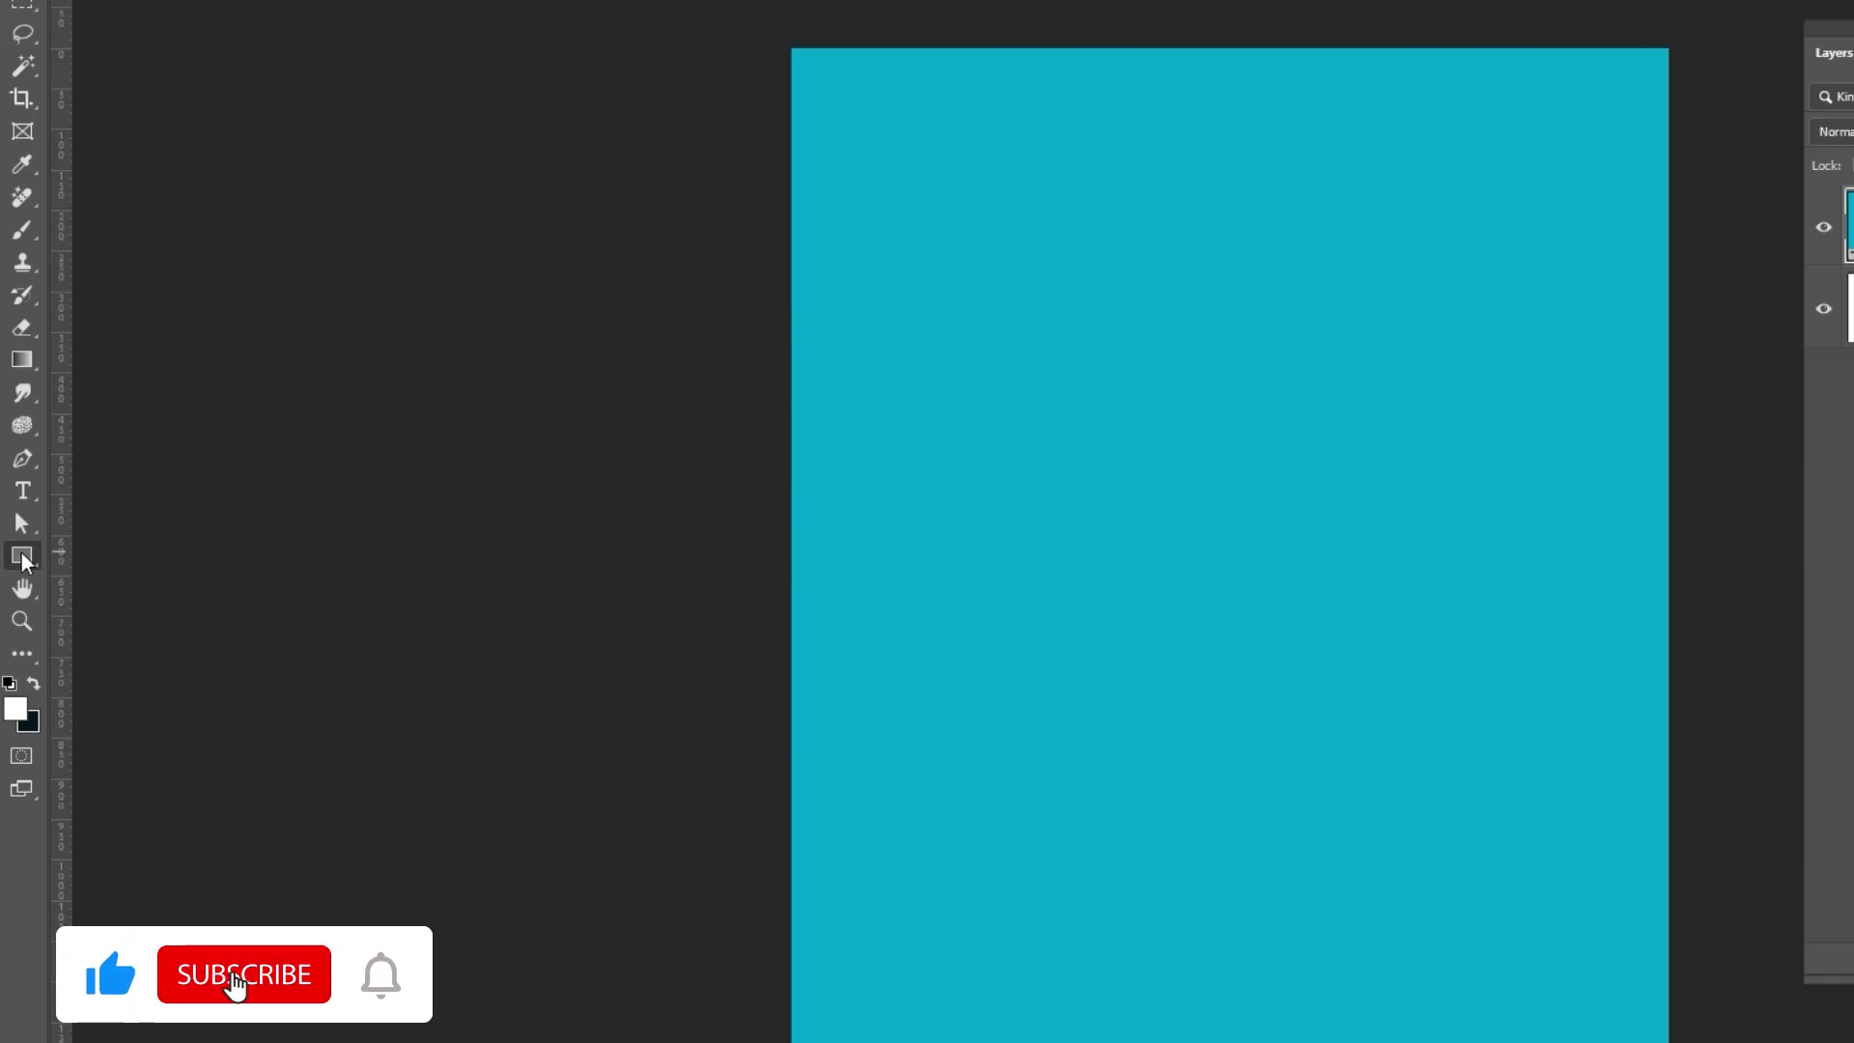
Step: Create a 70 × 970 px rectangle stripe filled white
{"action": "left_click", "coordinate": [923, 288]}
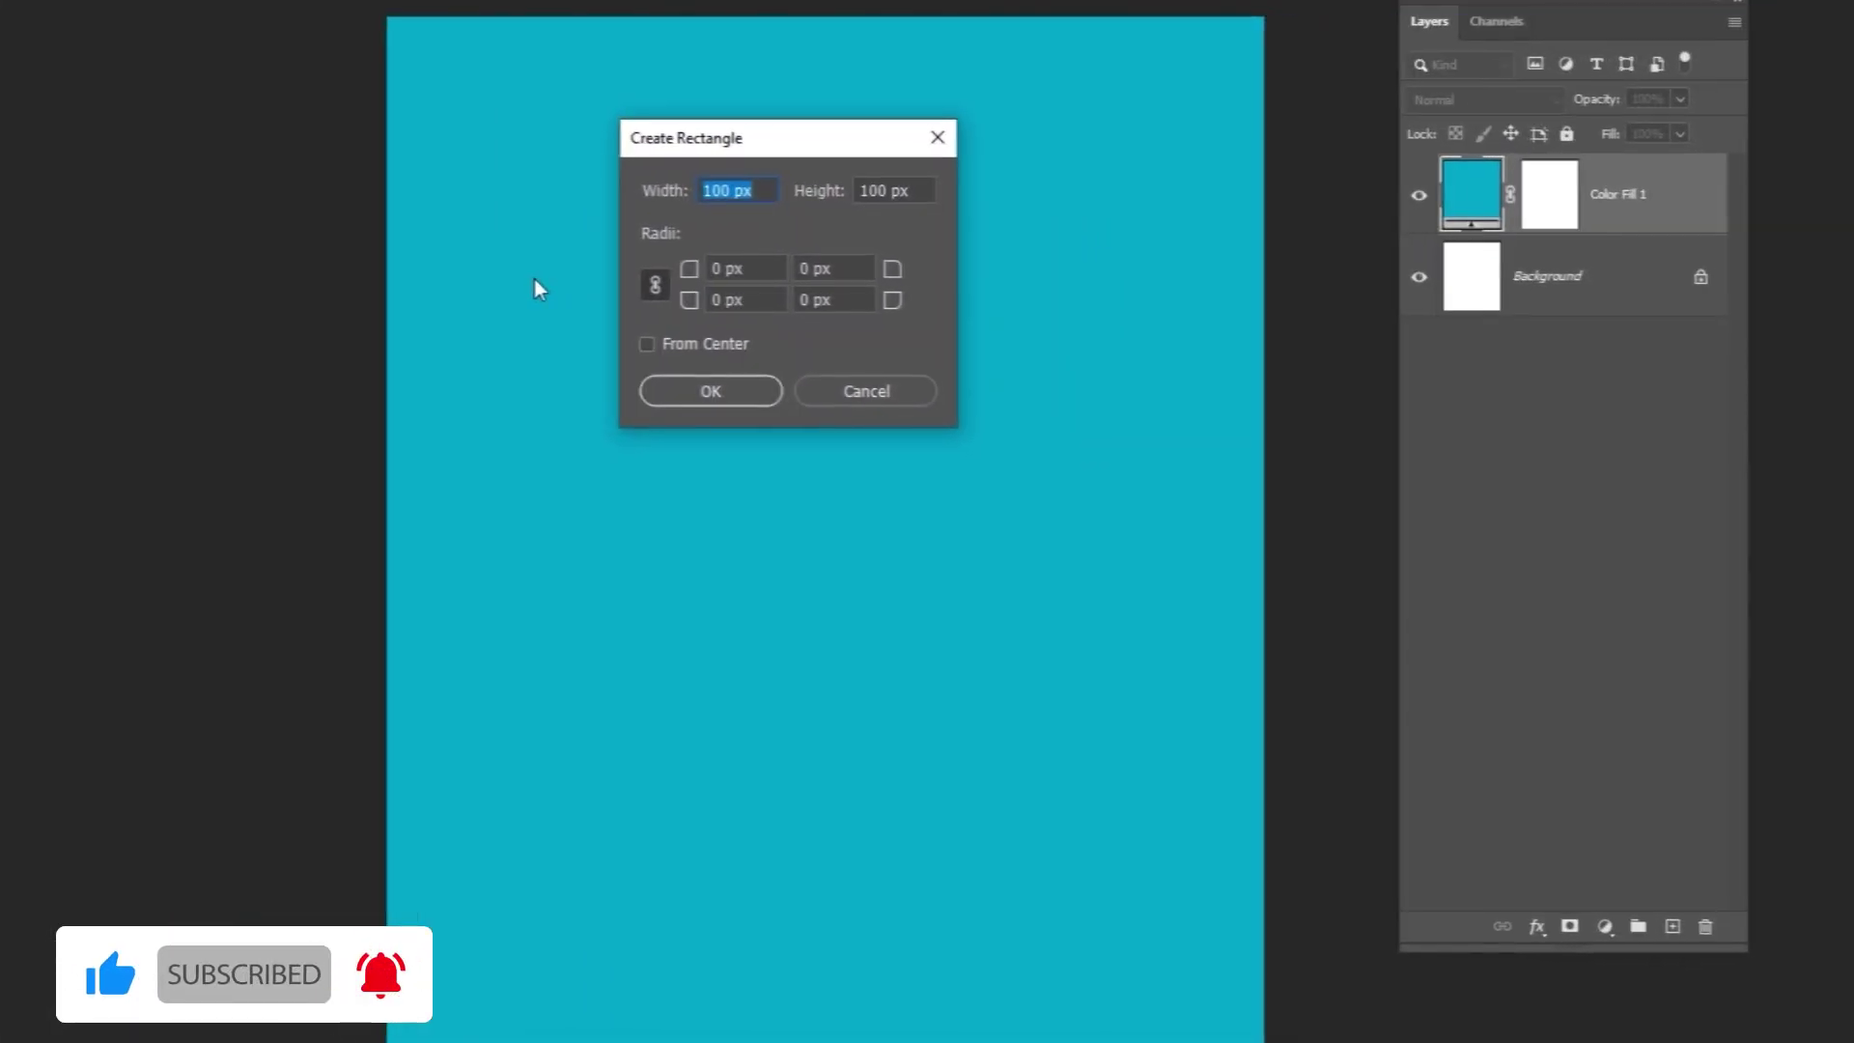
{"action": "type", "text": "700"}
{"action": "key", "text": "Tab"}
{"action": "type", "text": "800"}
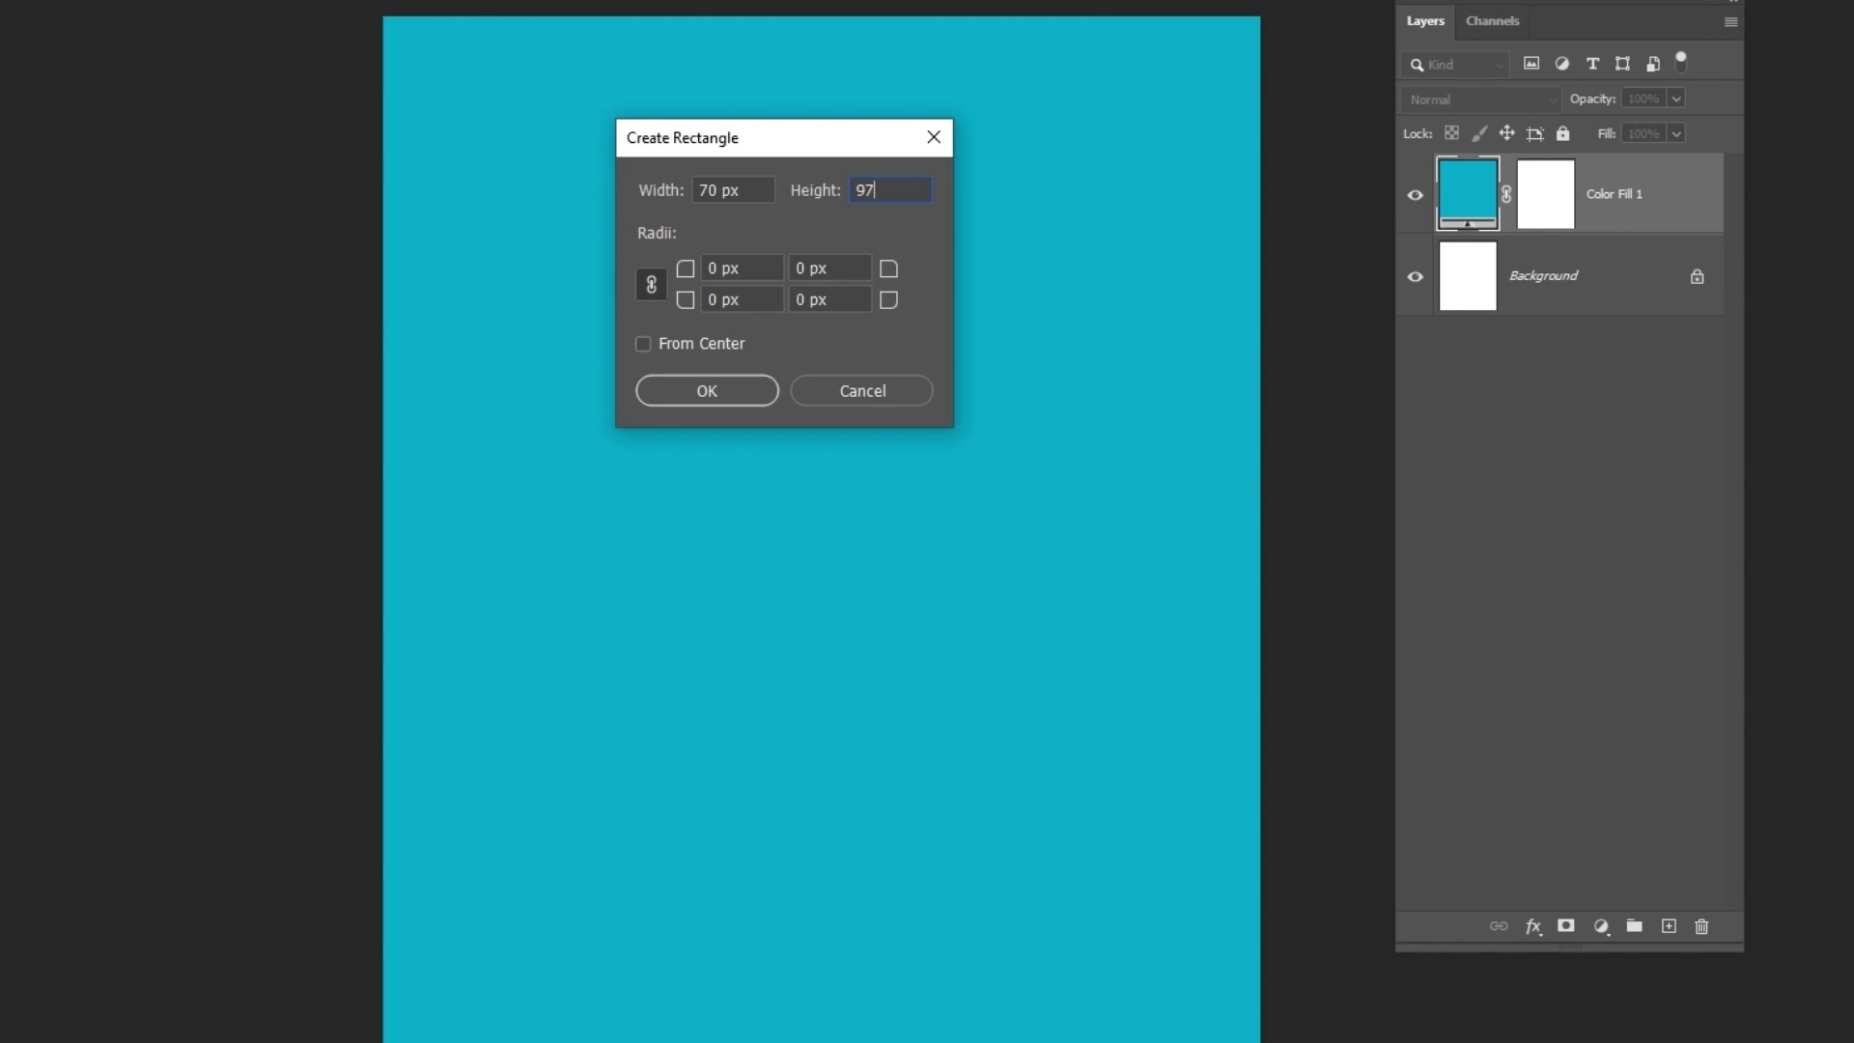
{"action": "key", "text": "Return"}
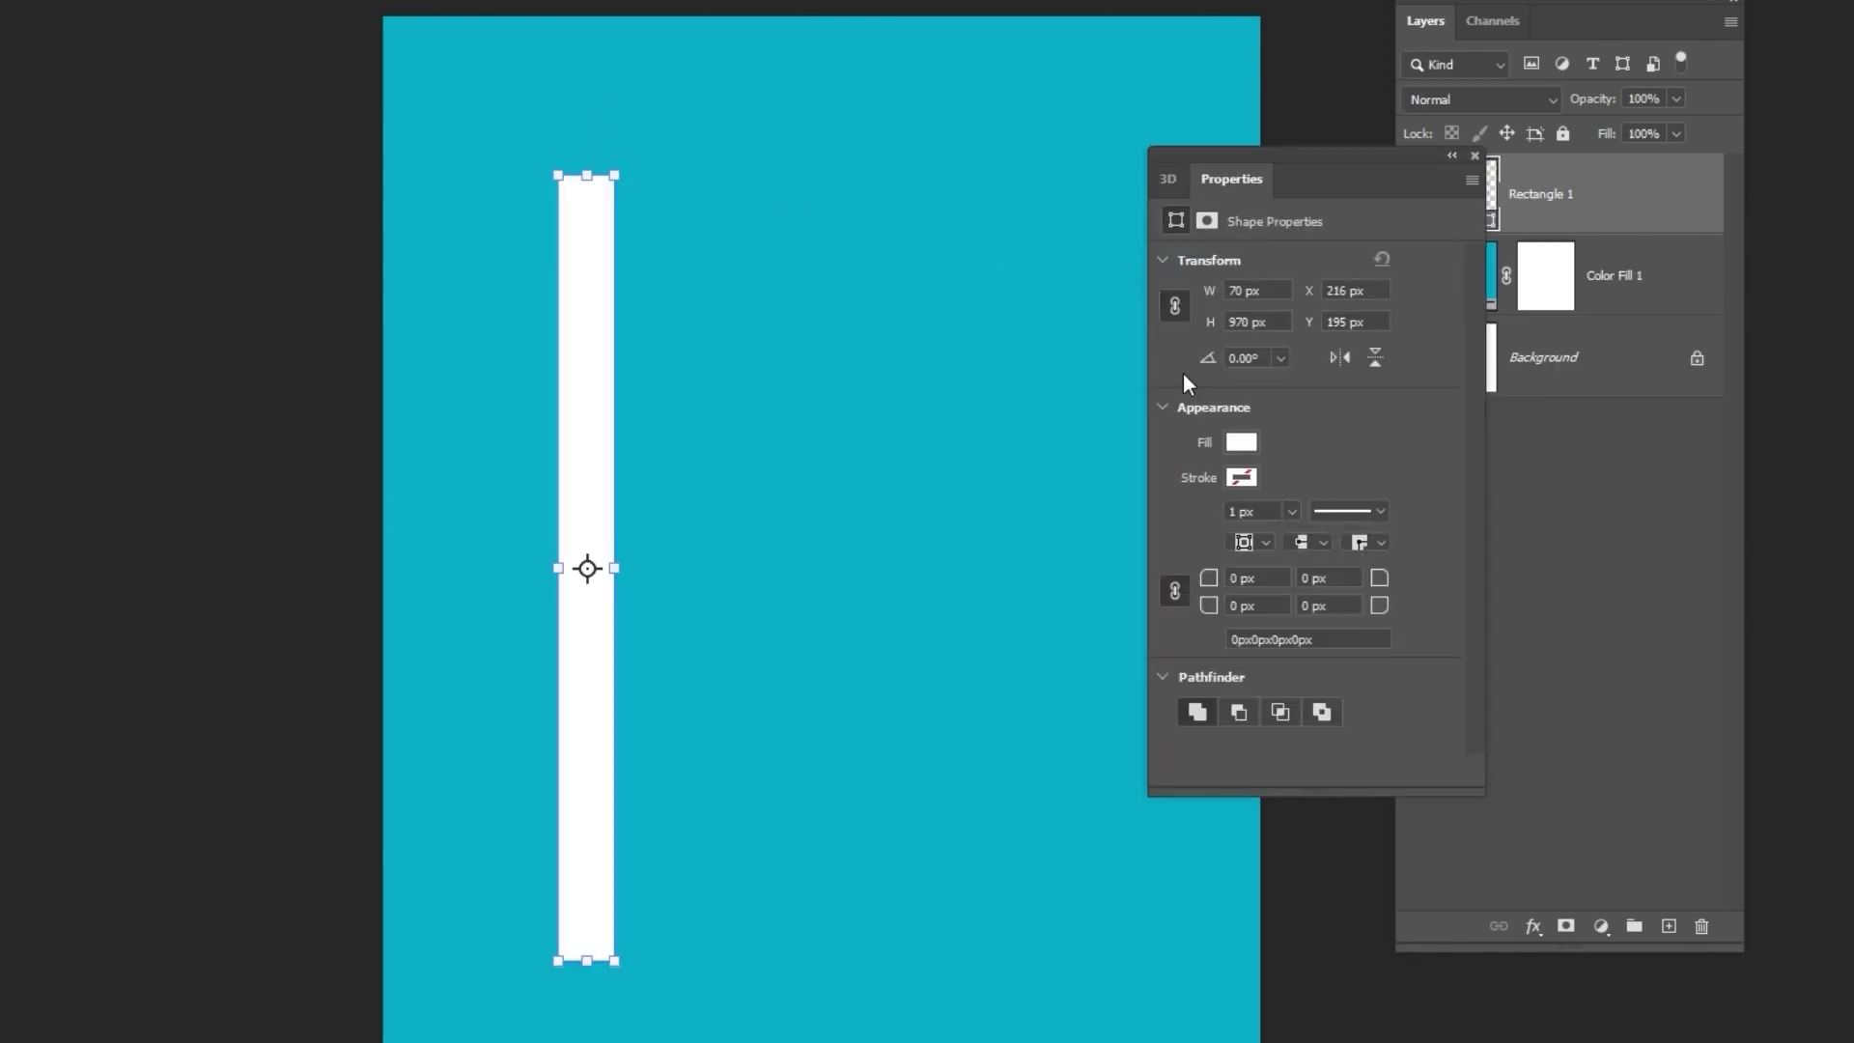
{"action": "left_click", "coordinate": [1242, 443]}
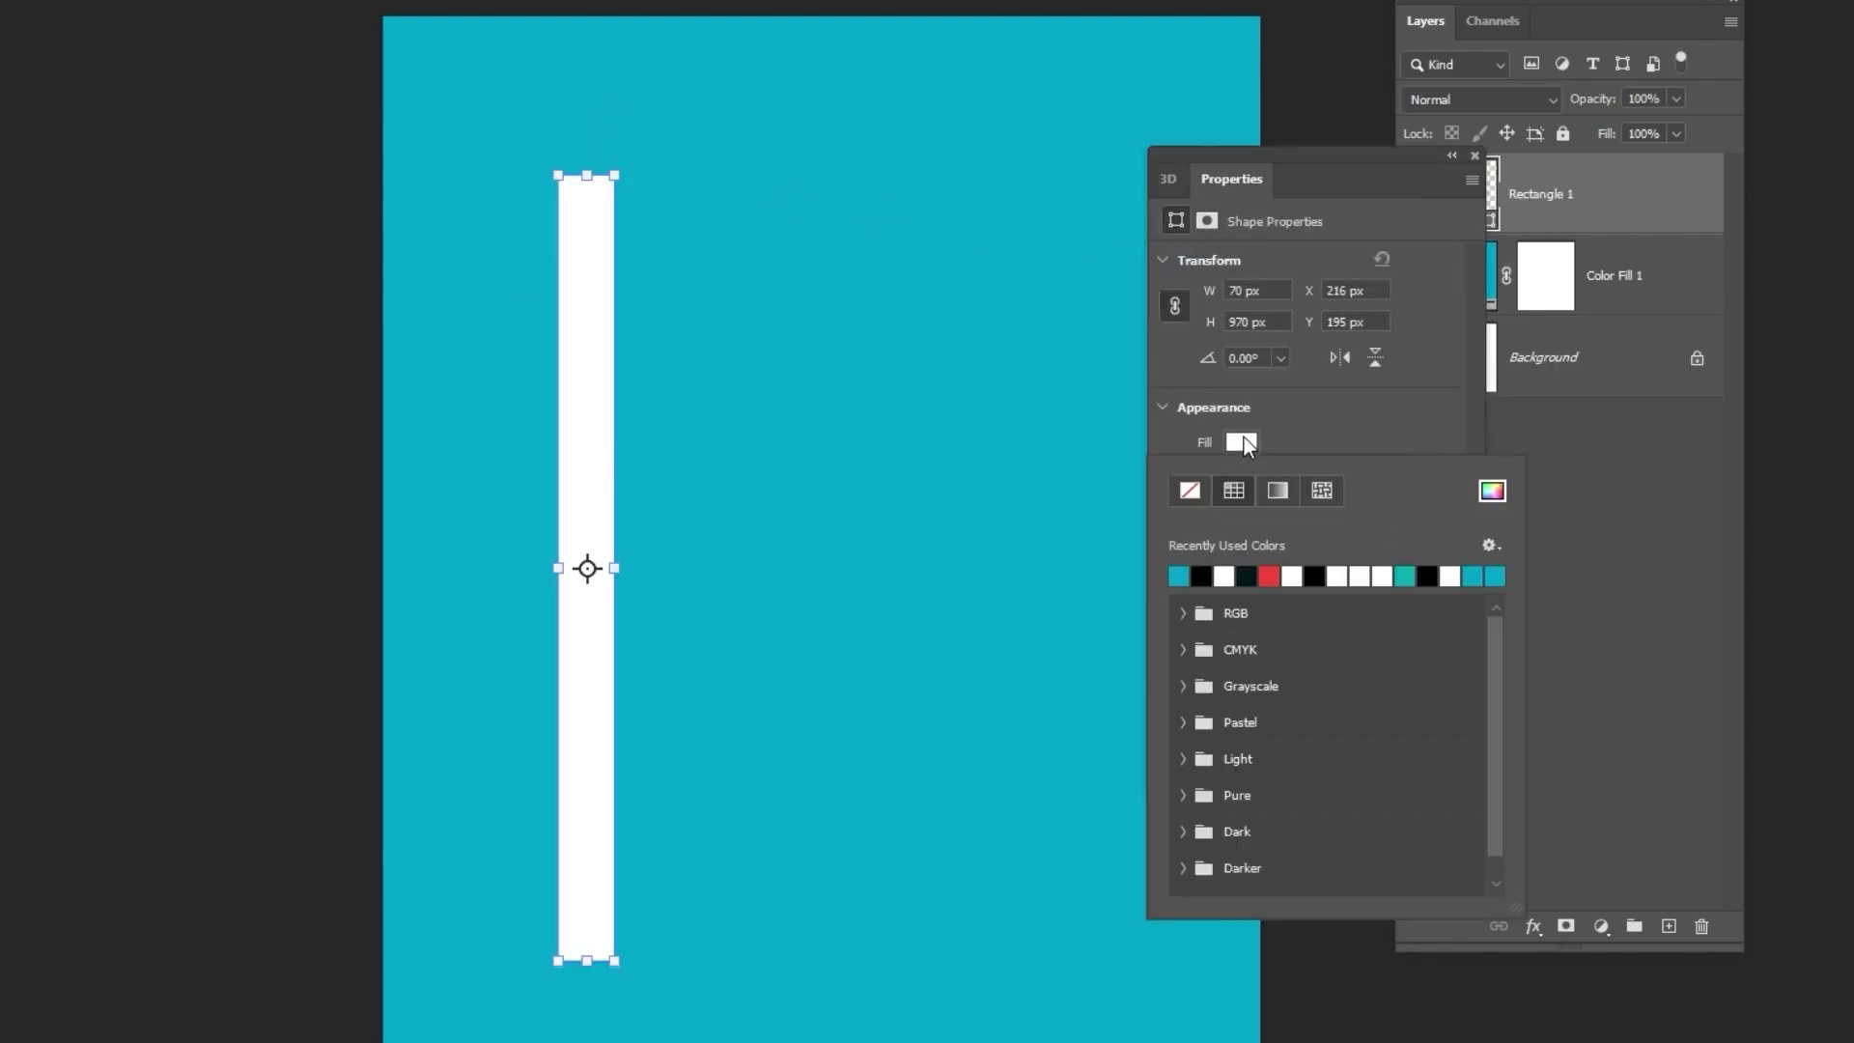
{"action": "left_click", "coordinate": [1492, 492]}
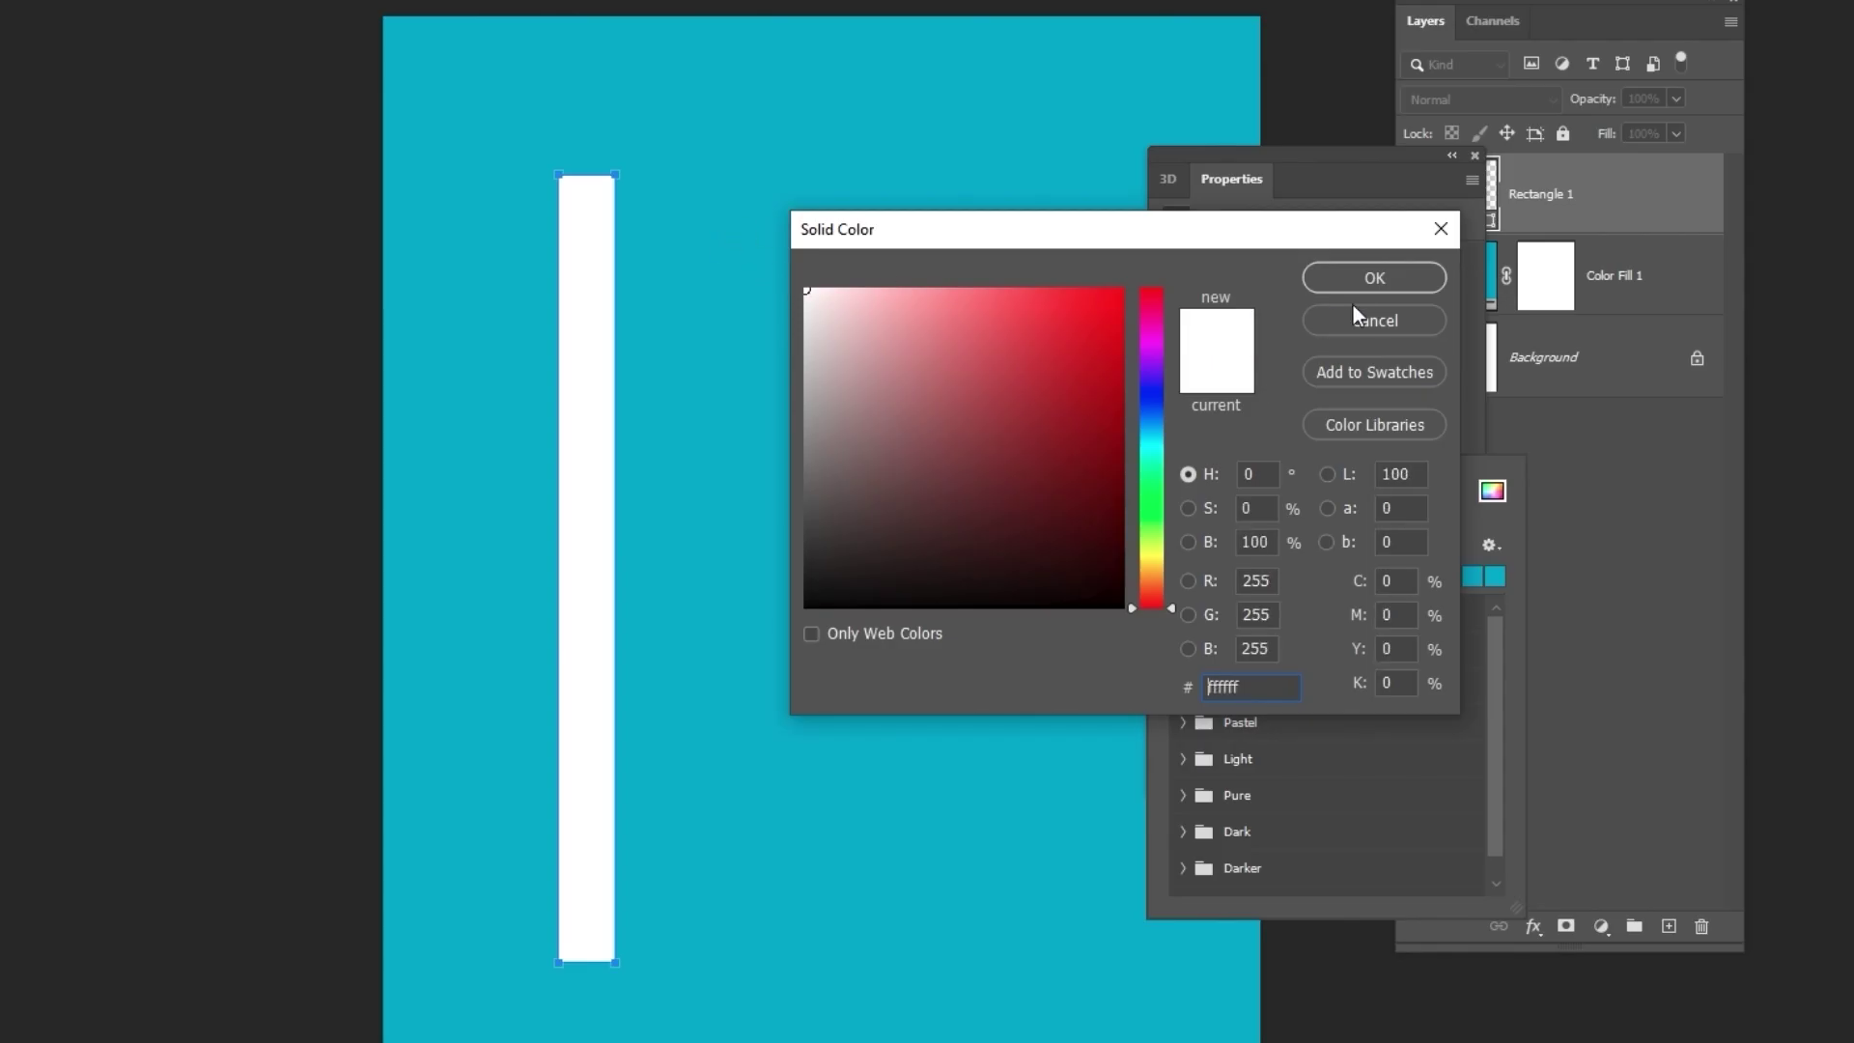
{"action": "left_click", "coordinate": [1385, 277]}
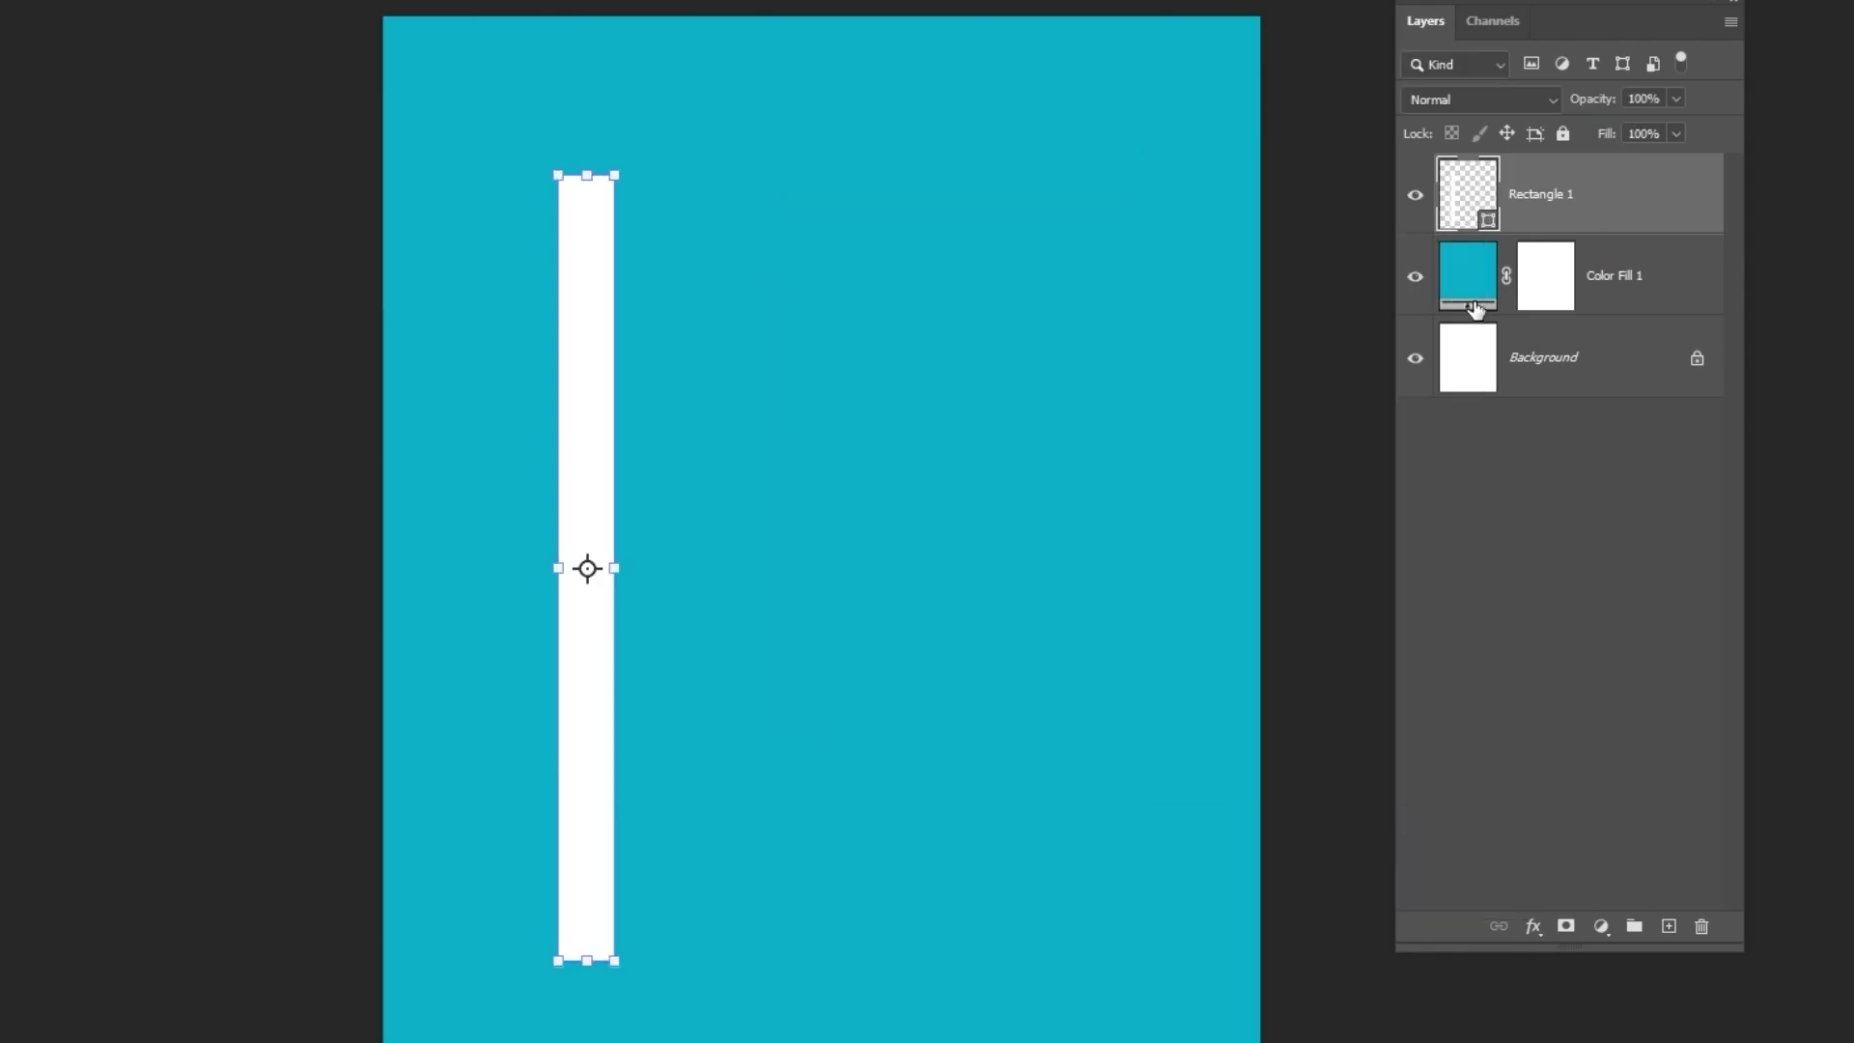
Step: Move the white stripe to the top-left and recolour its copy red #ef4135
{"action": "key", "text": "v"}
{"action": "left_click_drag", "start_coordinate": [600, 612], "coordinate": [557, 464]}
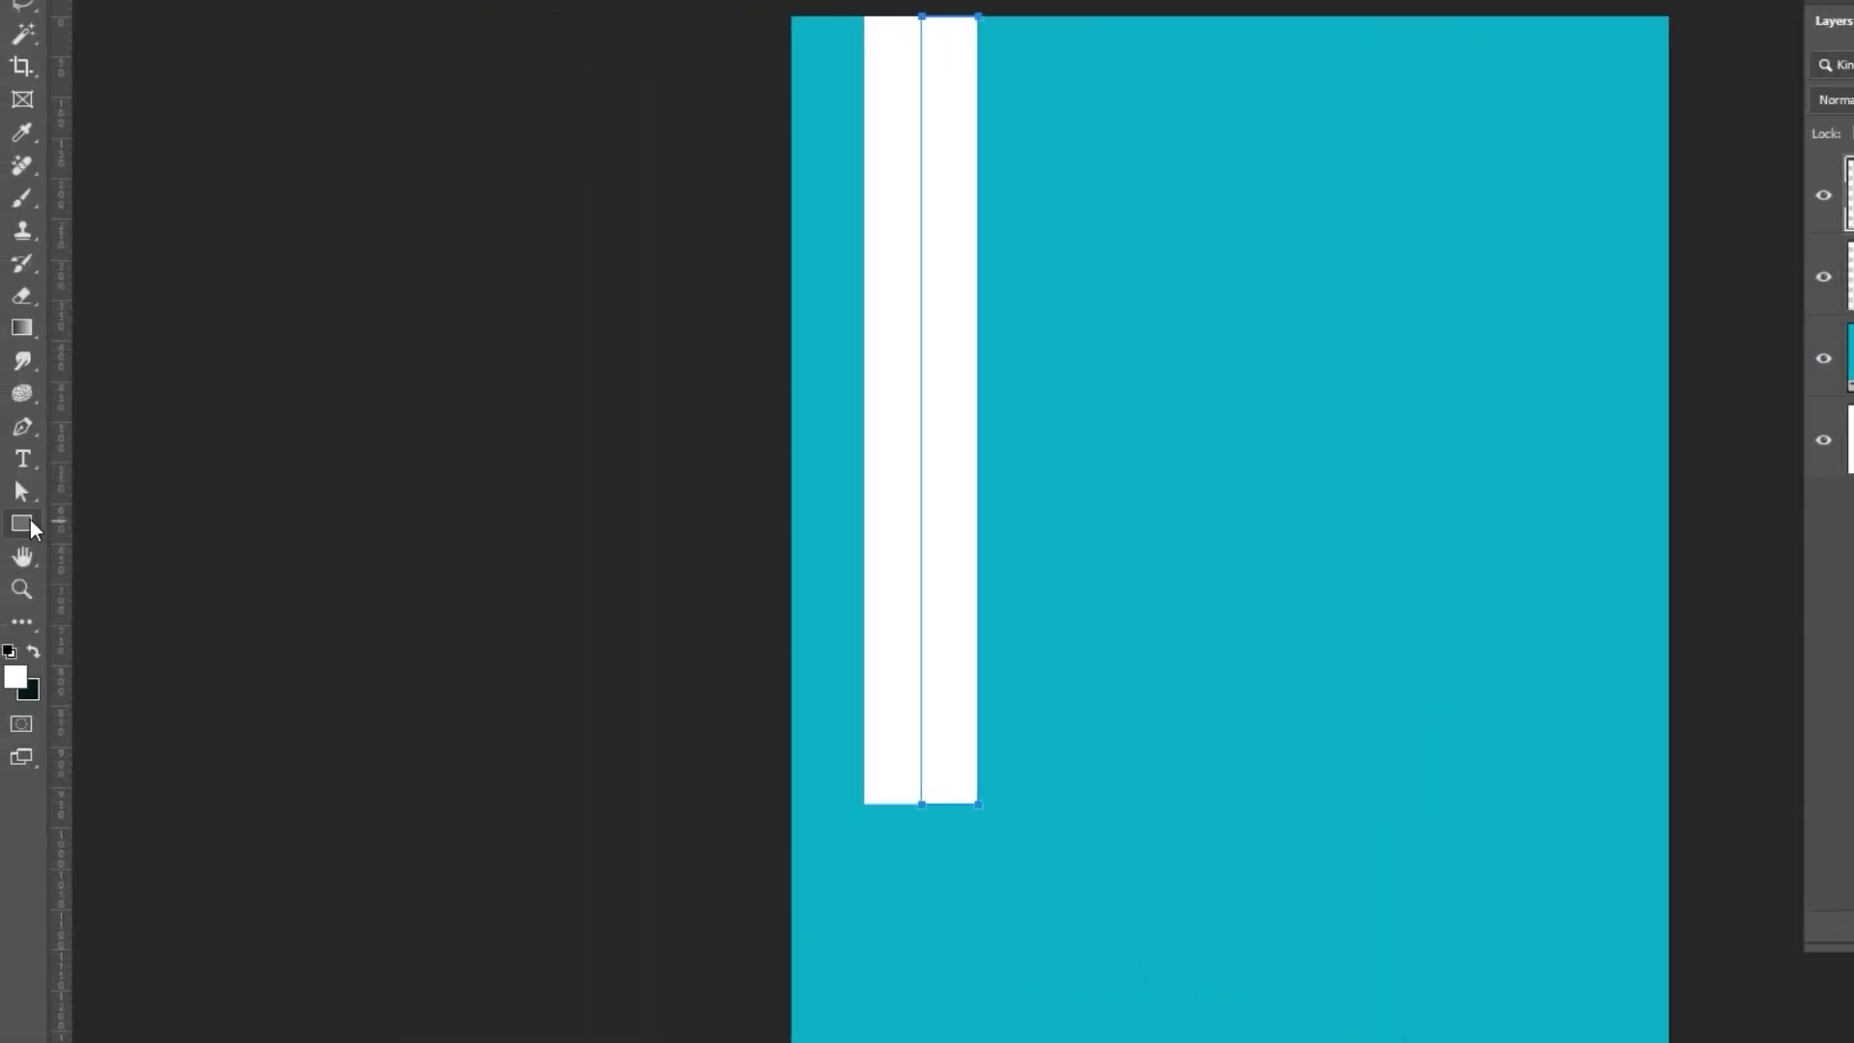
{"action": "key", "text": "ctrl+t"}
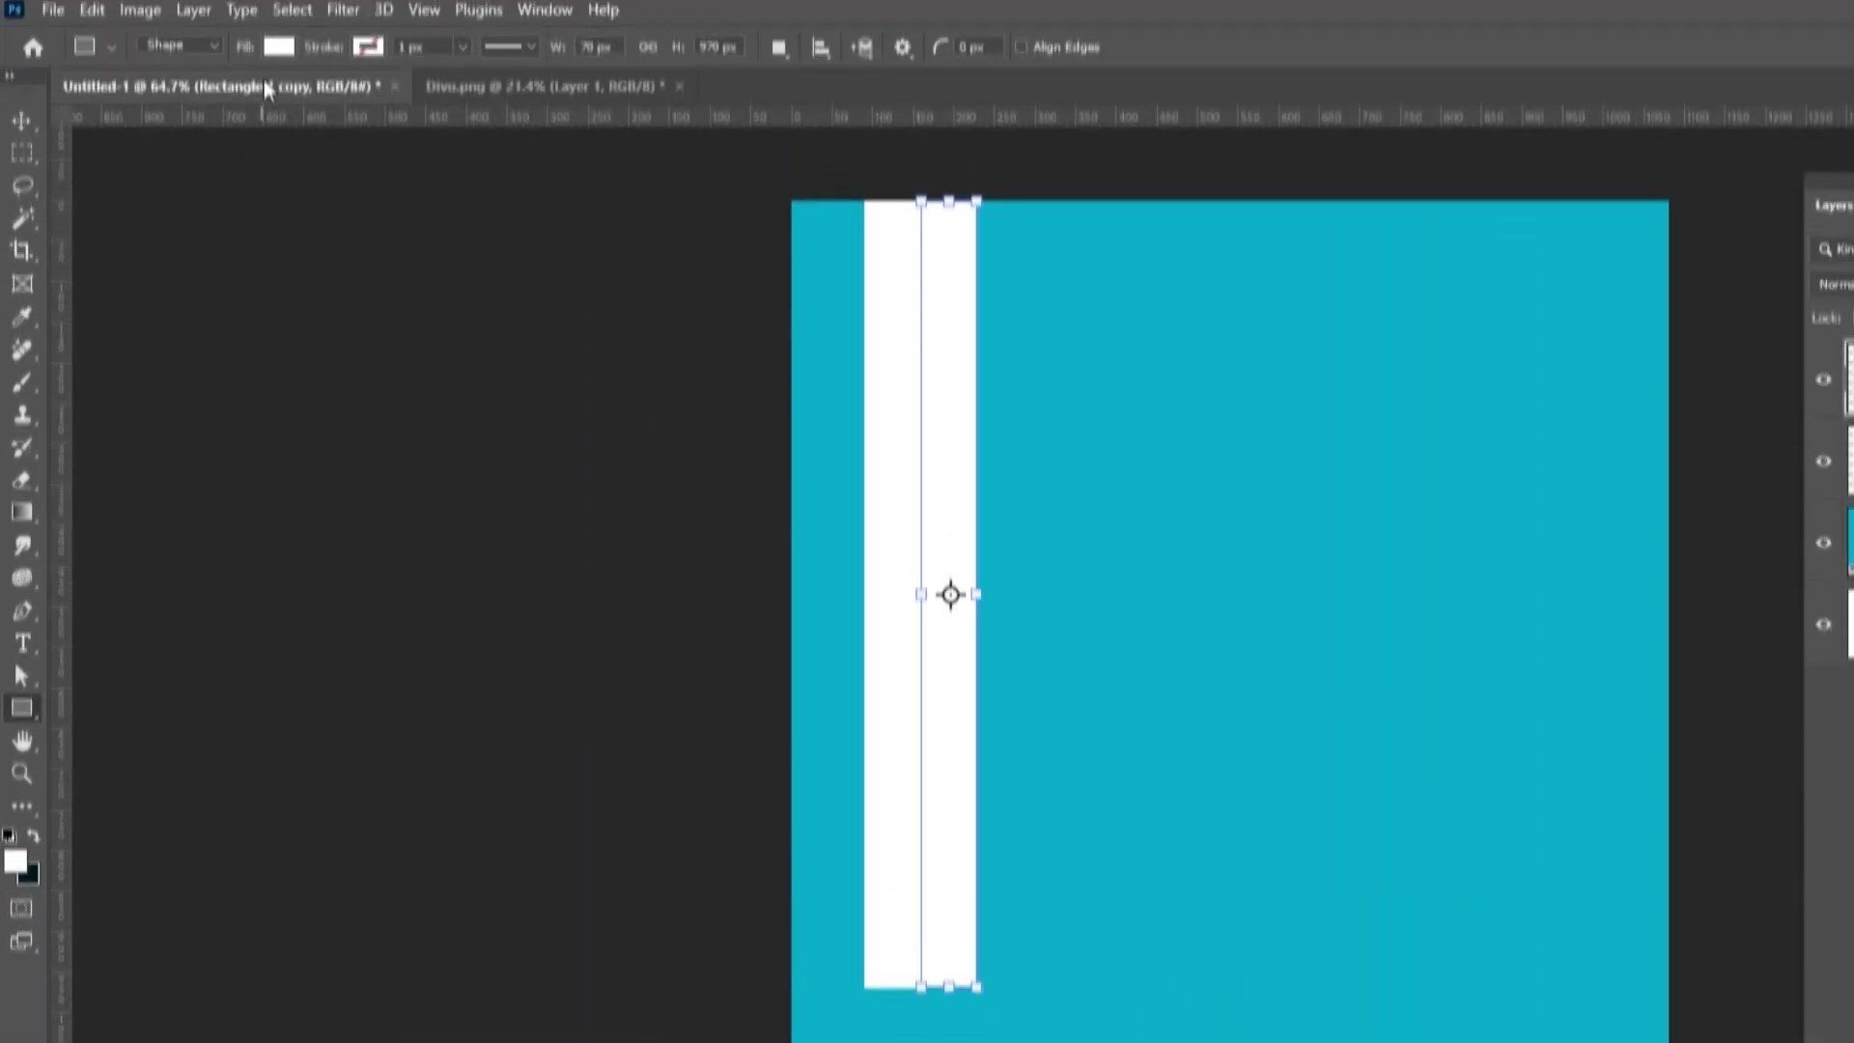
{"action": "left_click", "coordinate": [275, 54]}
{"action": "left_click", "coordinate": [434, 101]}
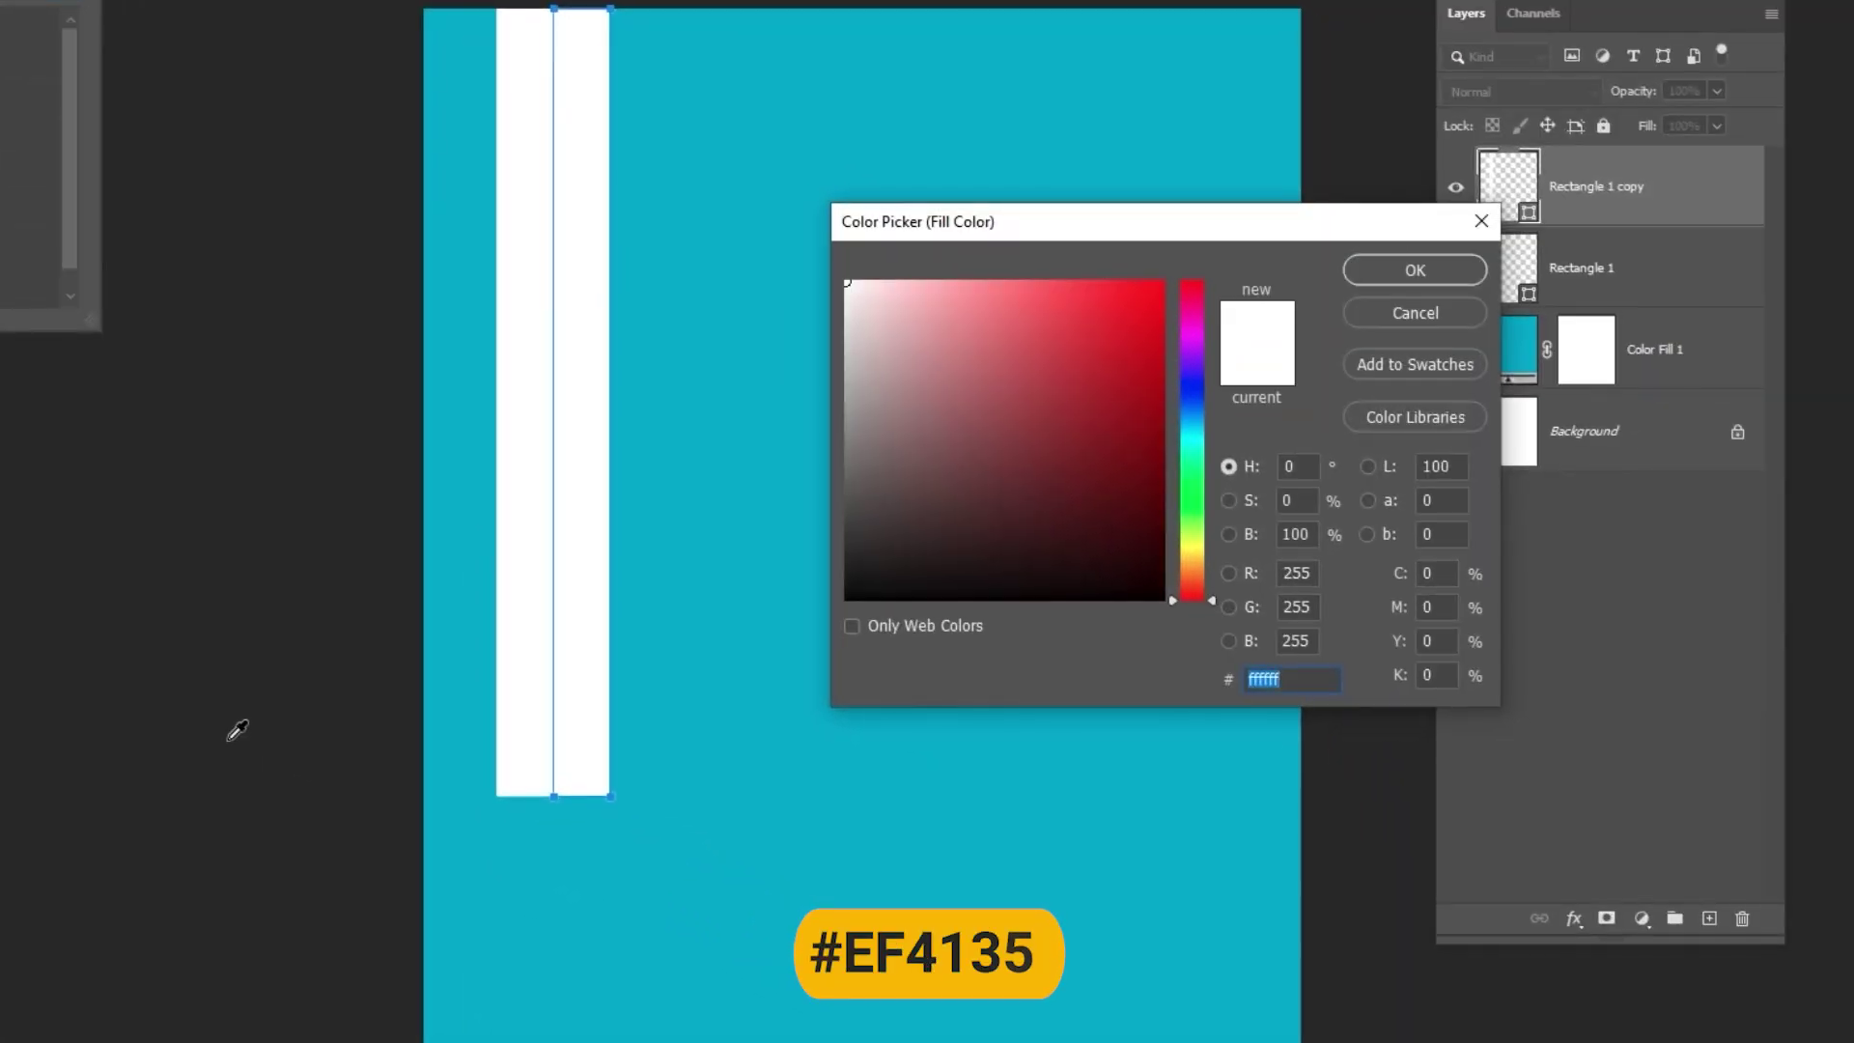
{"action": "type", "text": "ef4135"}
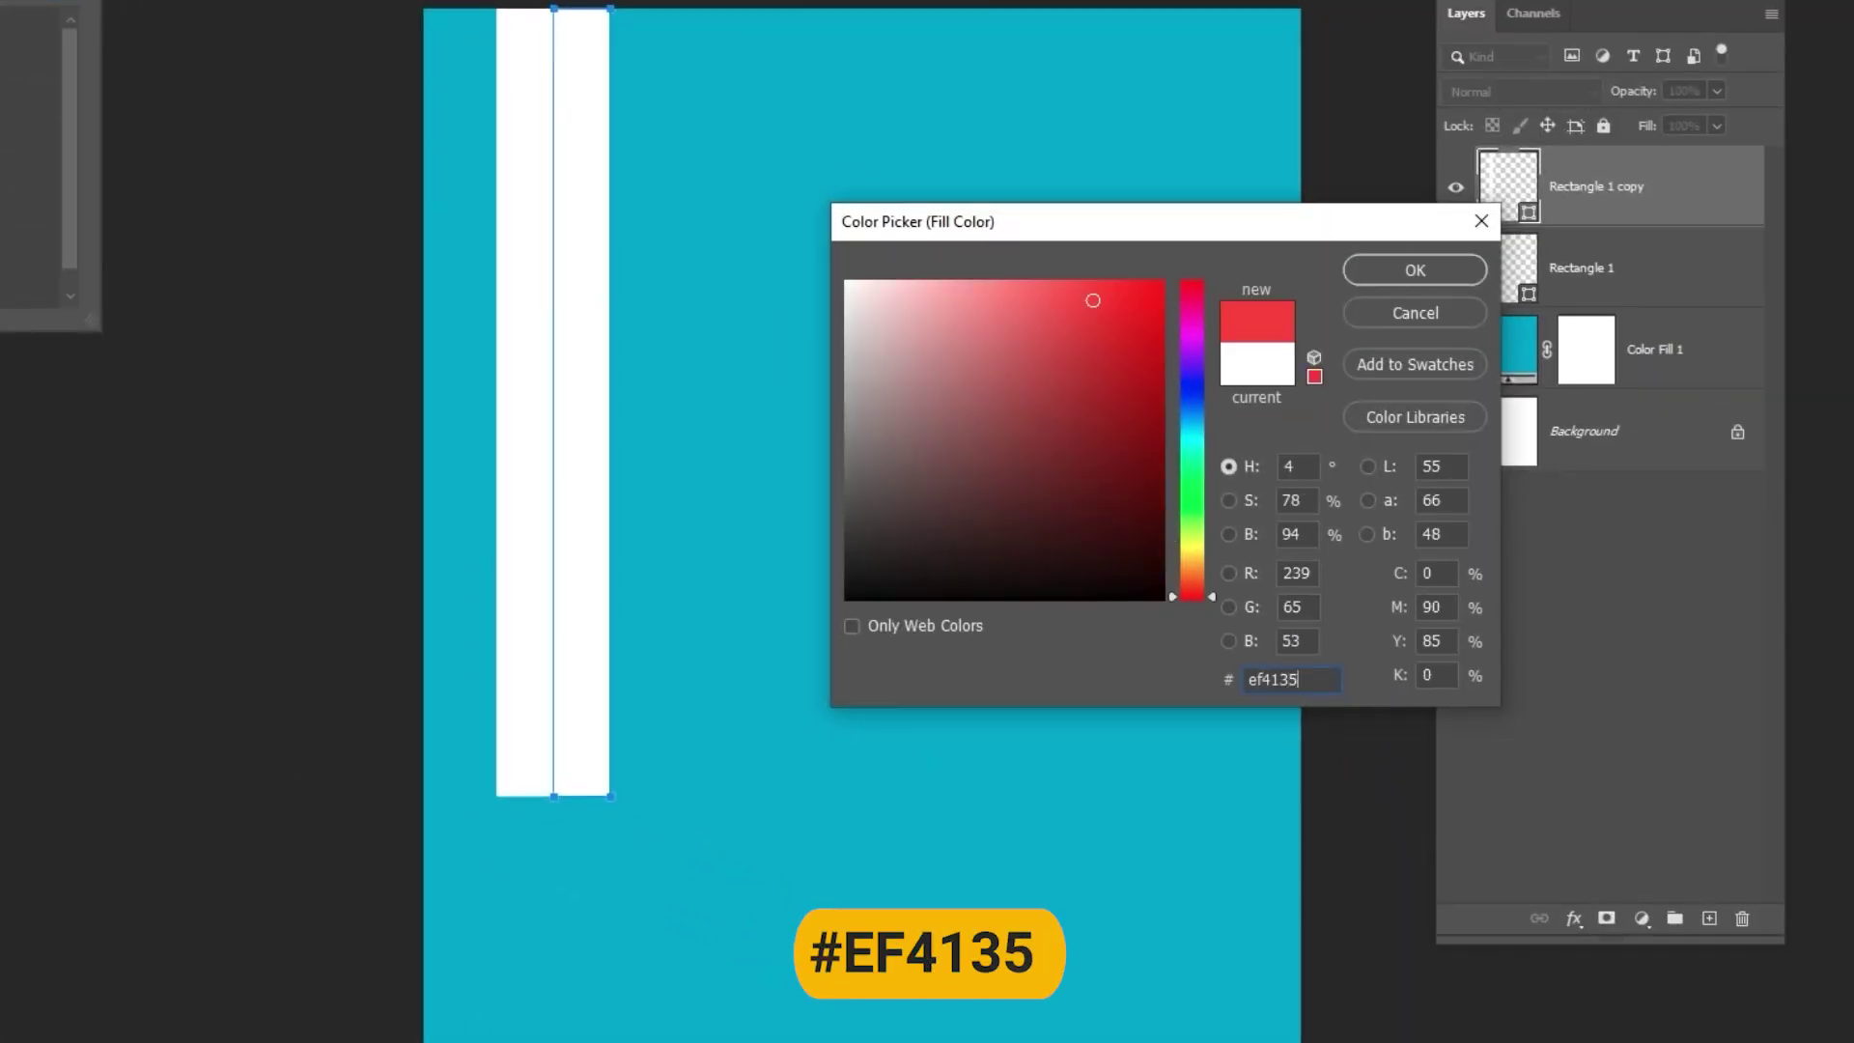
{"action": "left_click", "coordinate": [1365, 281]}
Step: Combine the white and red stripe layers into one smart object
{"action": "key", "text": "Return"}
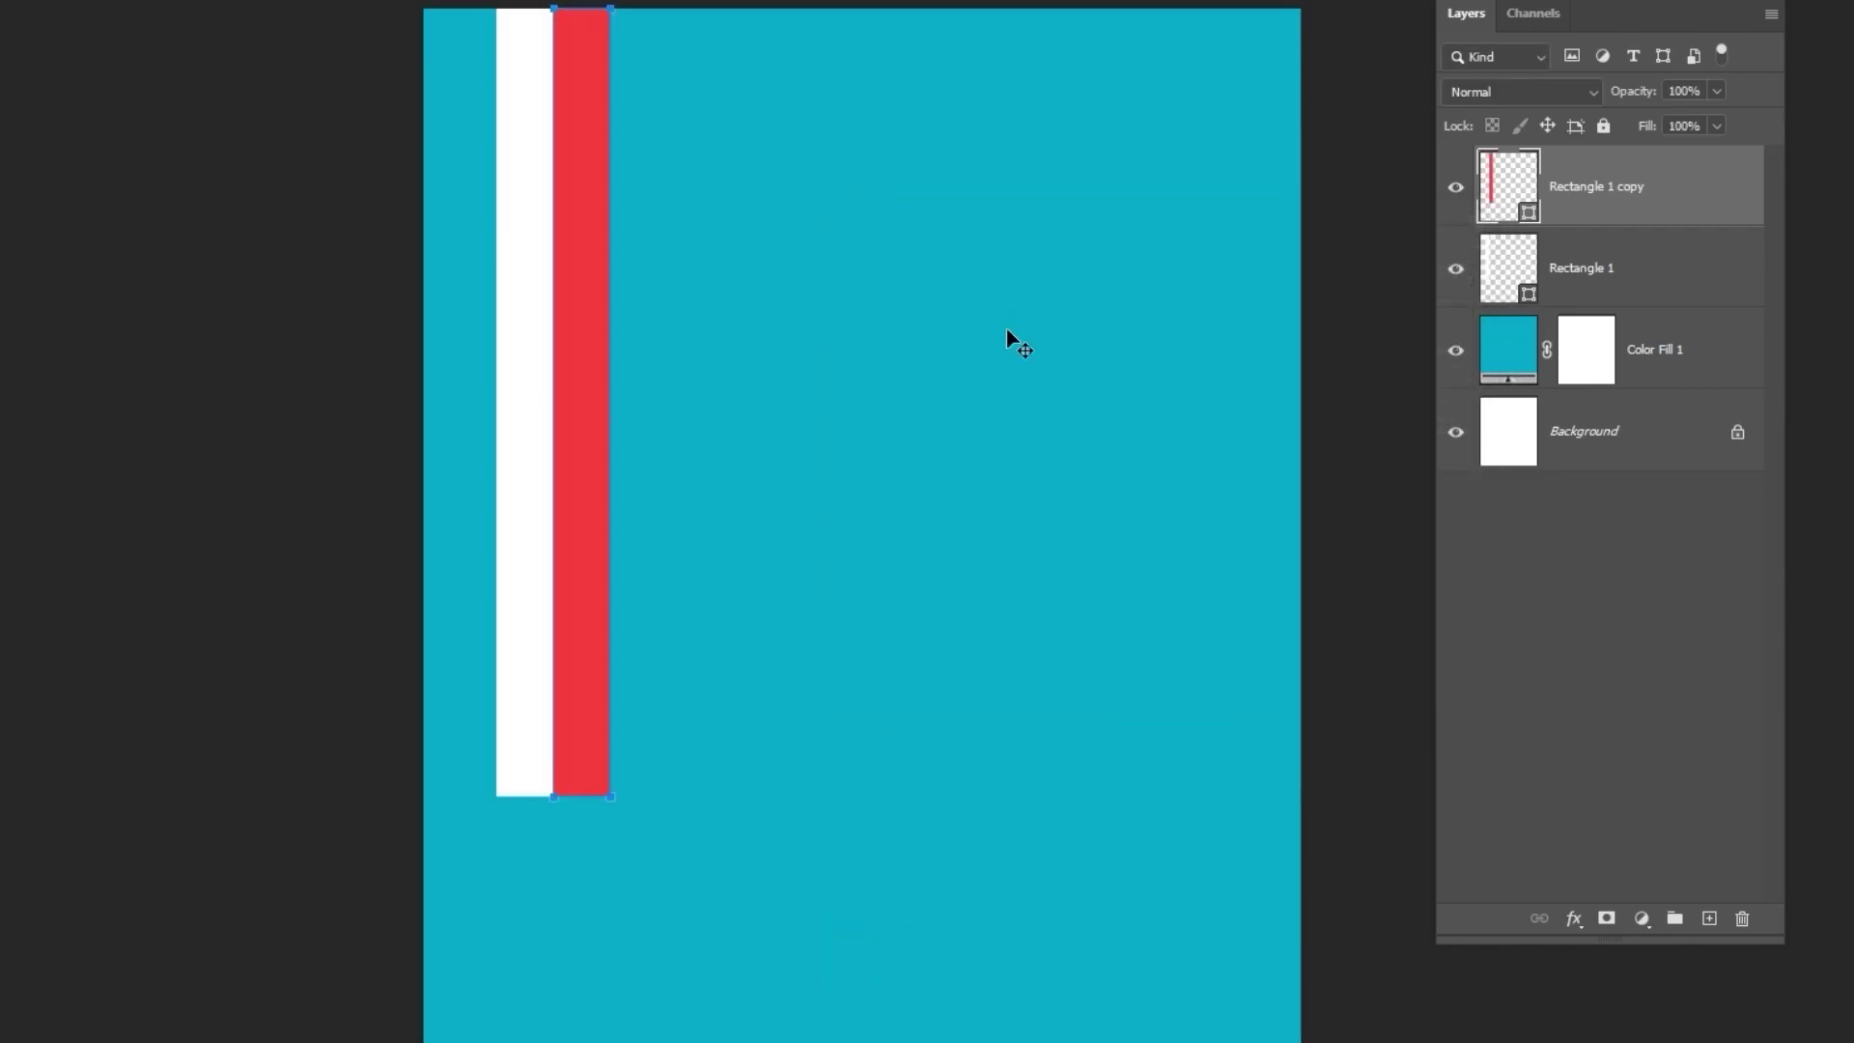
{"action": "left_click", "coordinate": [1618, 268], "text": "shift"}
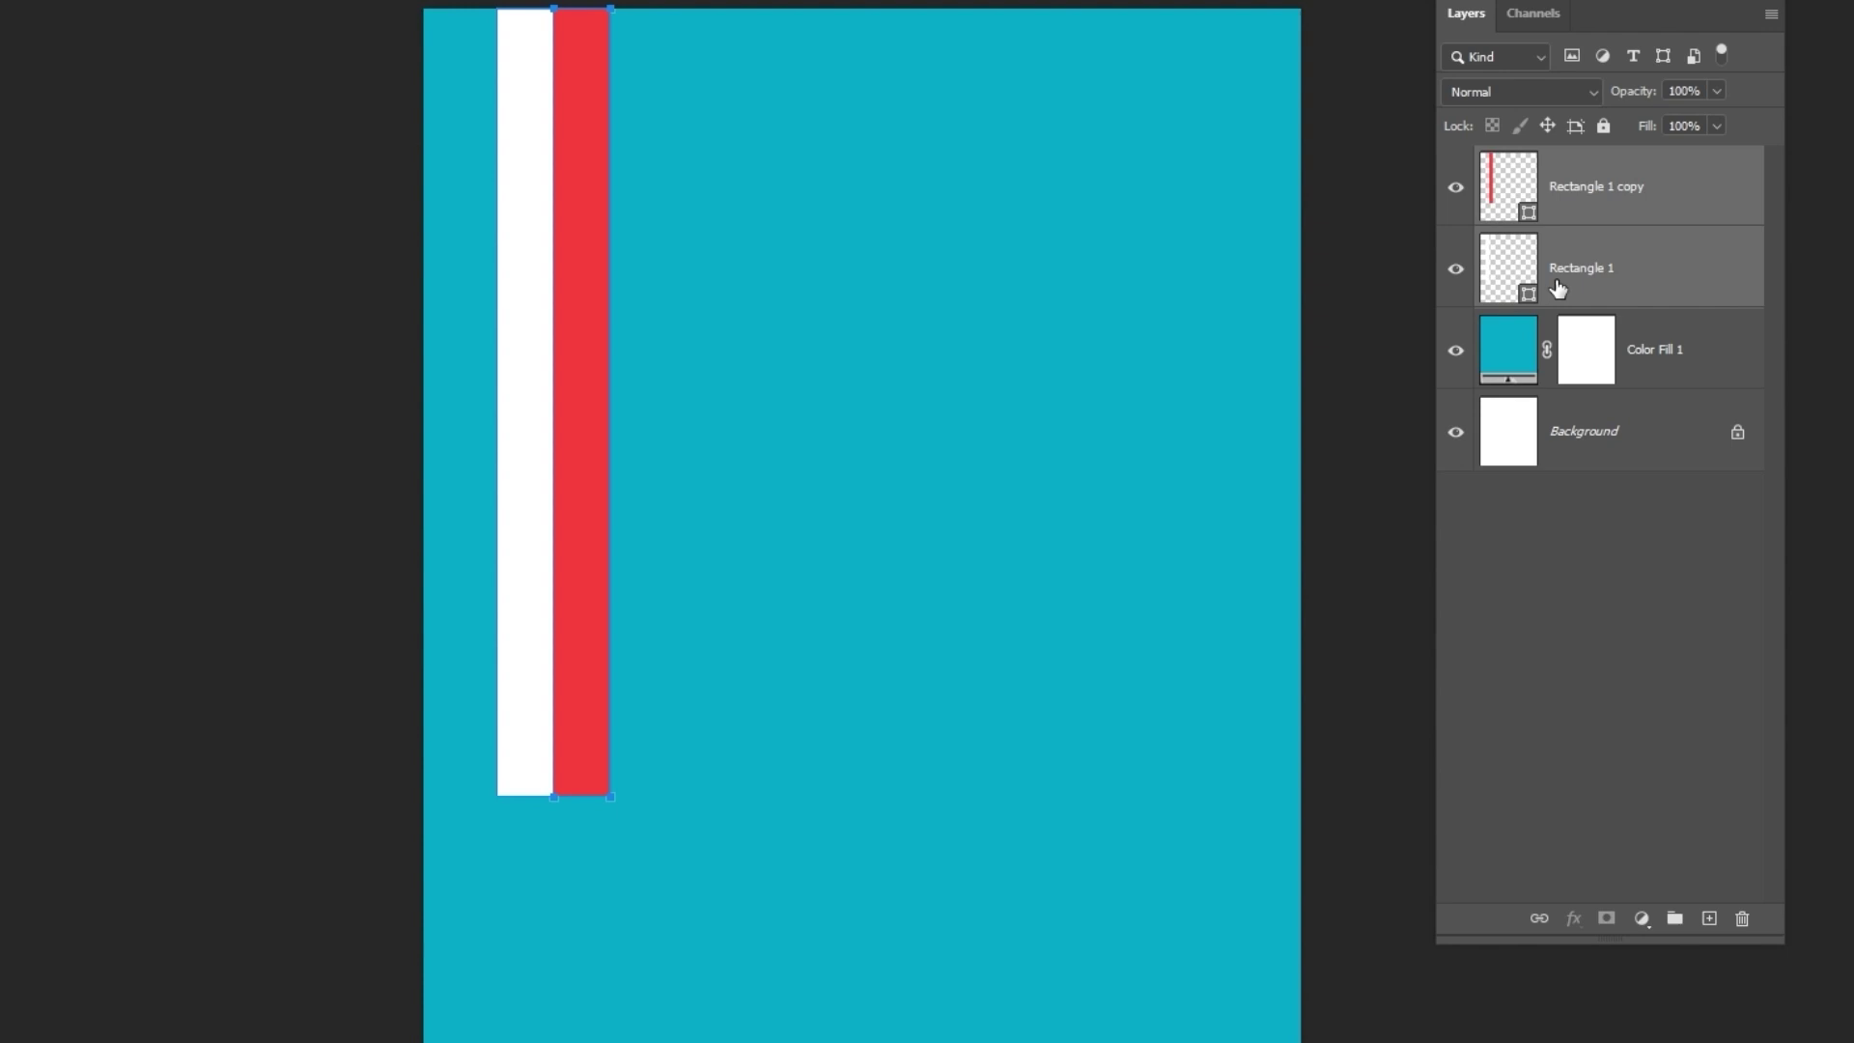
{"action": "right_click", "coordinate": [1607, 280]}
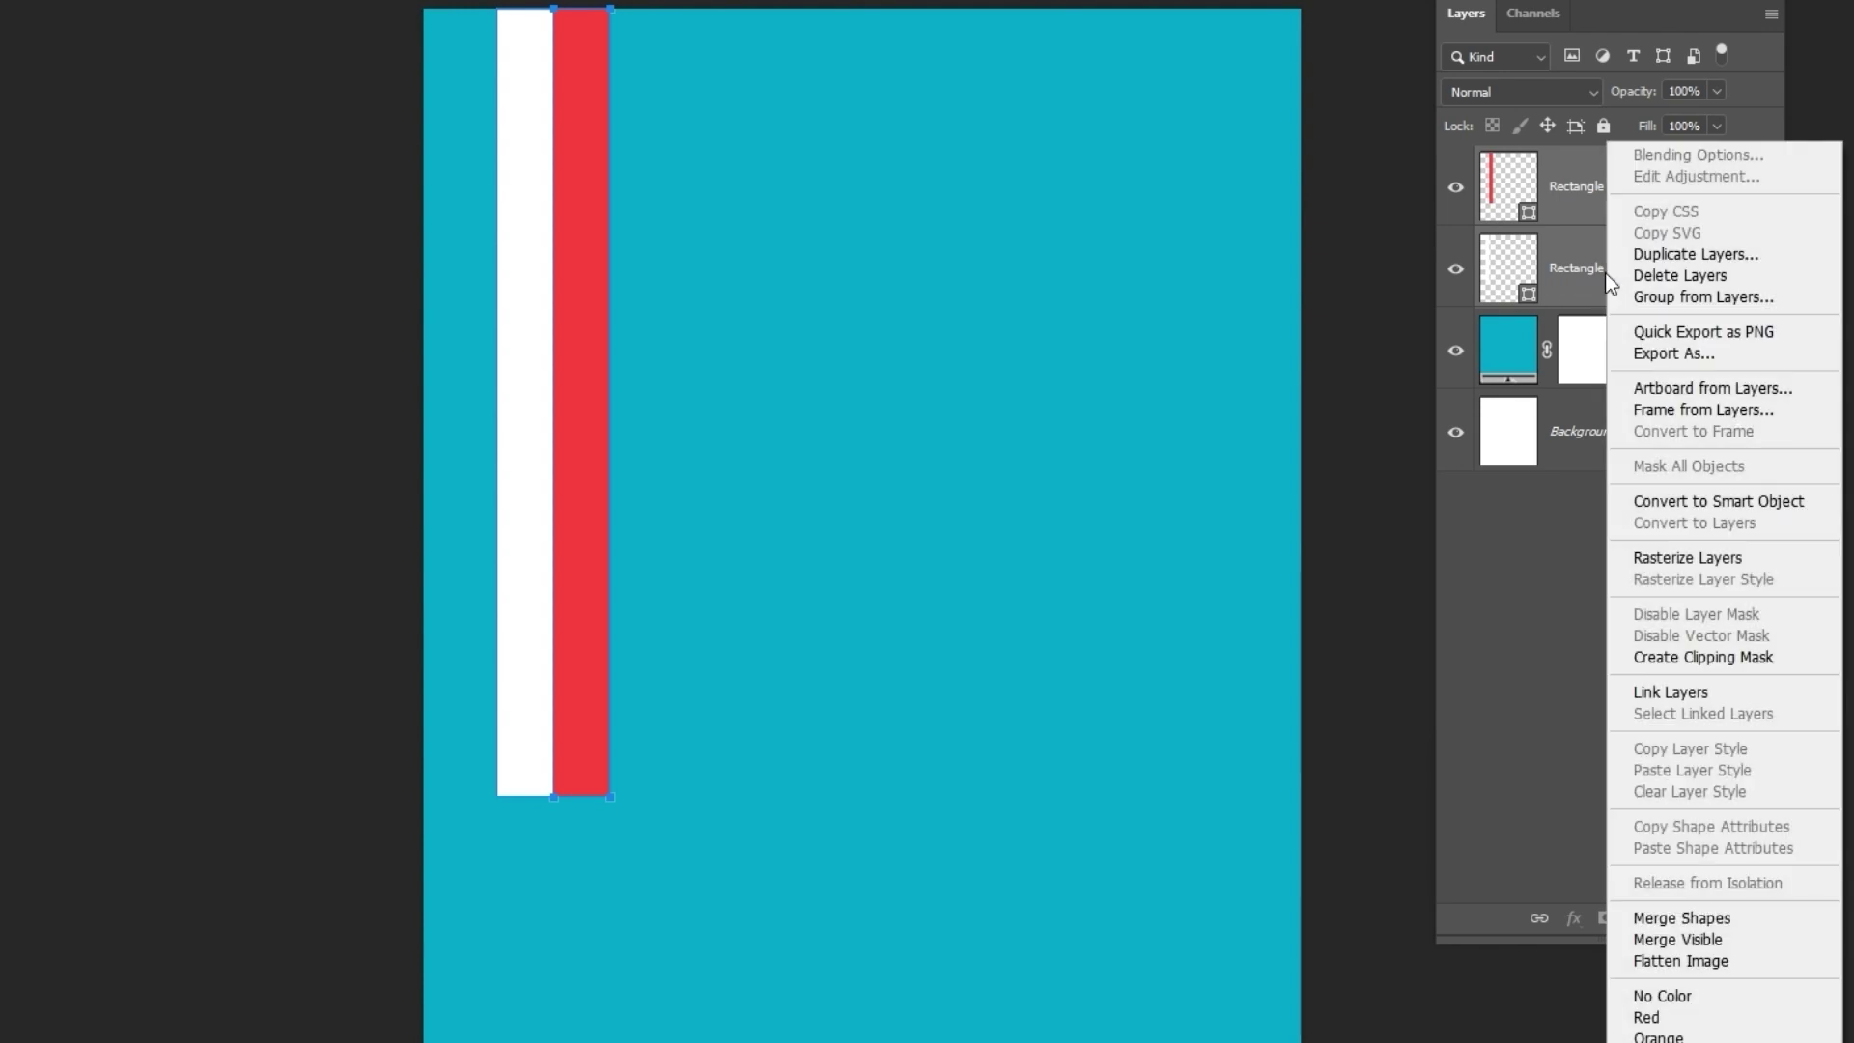
{"action": "left_click", "coordinate": [1663, 502]}
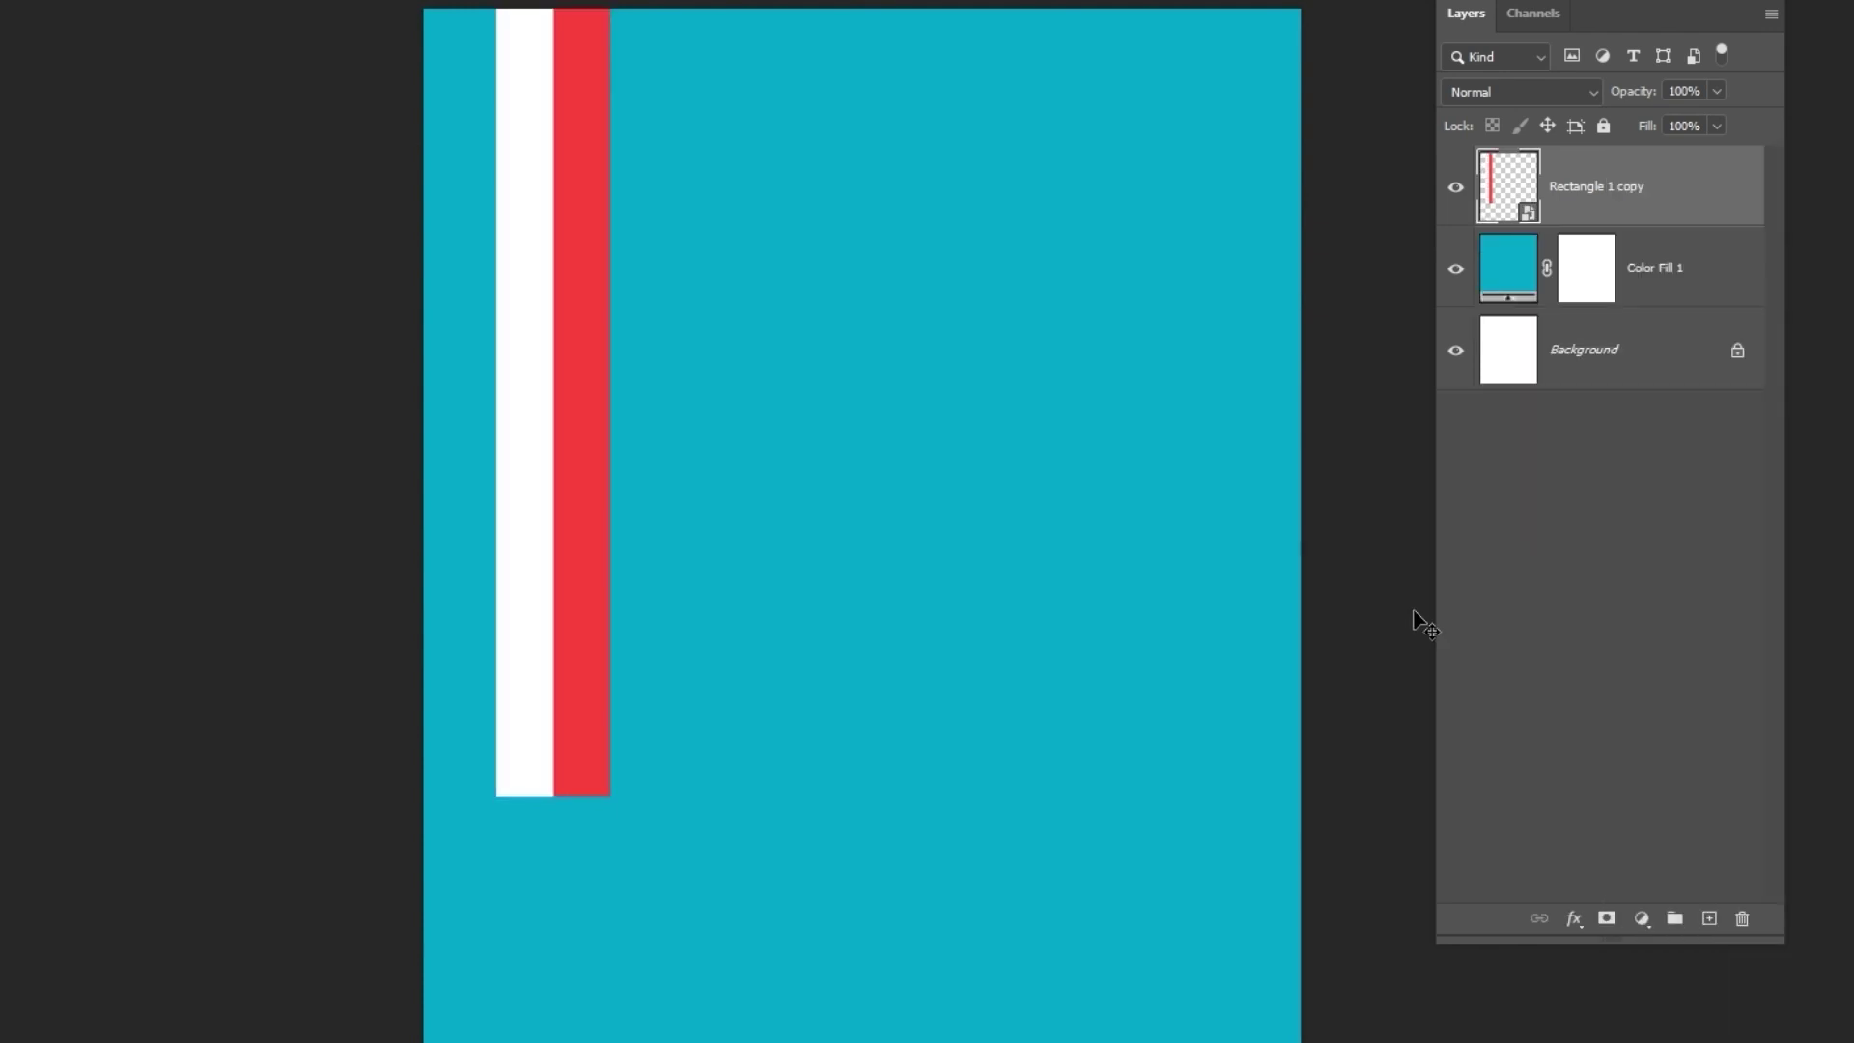
Step: Duplicate the stripes below the originals and skew the copy into a flared base
{"action": "key", "text": "ctrl+minus"}
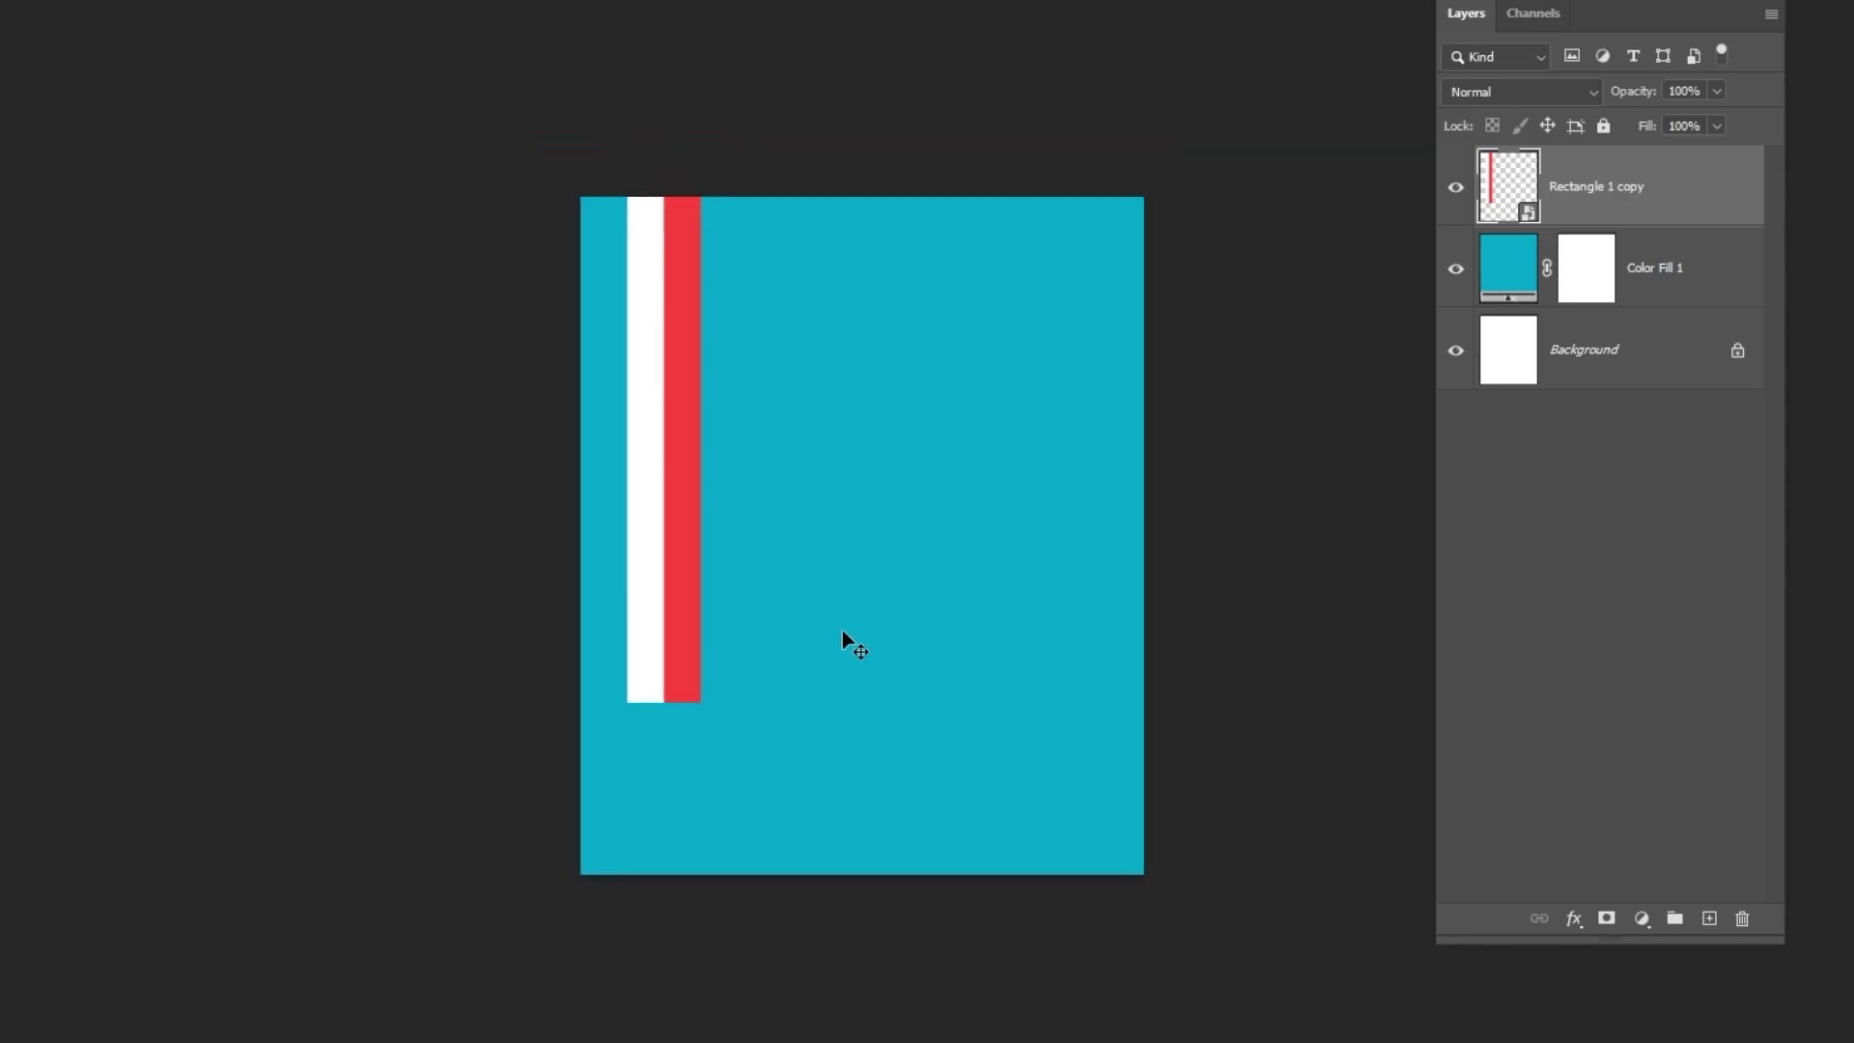
{"action": "left_click_drag", "start_coordinate": [658, 471], "coordinate": [607, 964]}
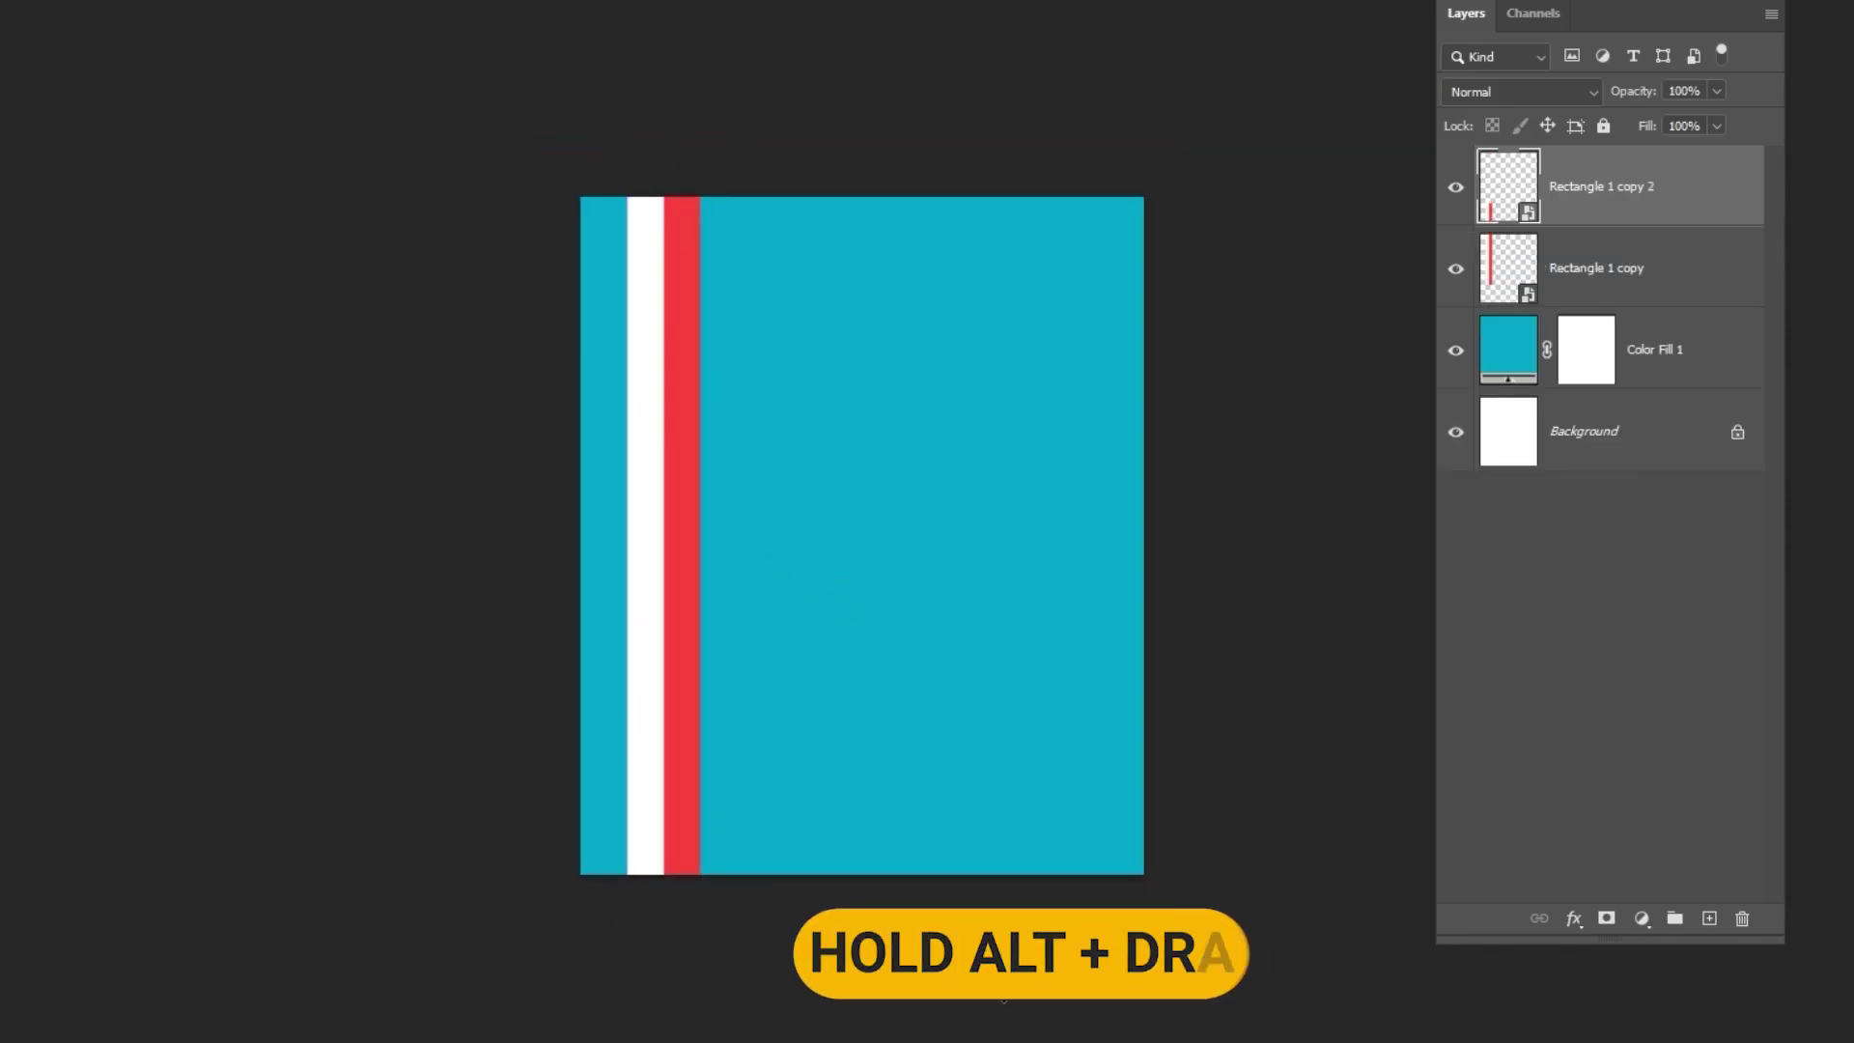
{"action": "left_click", "coordinate": [947, 1000], "text": "alt"}
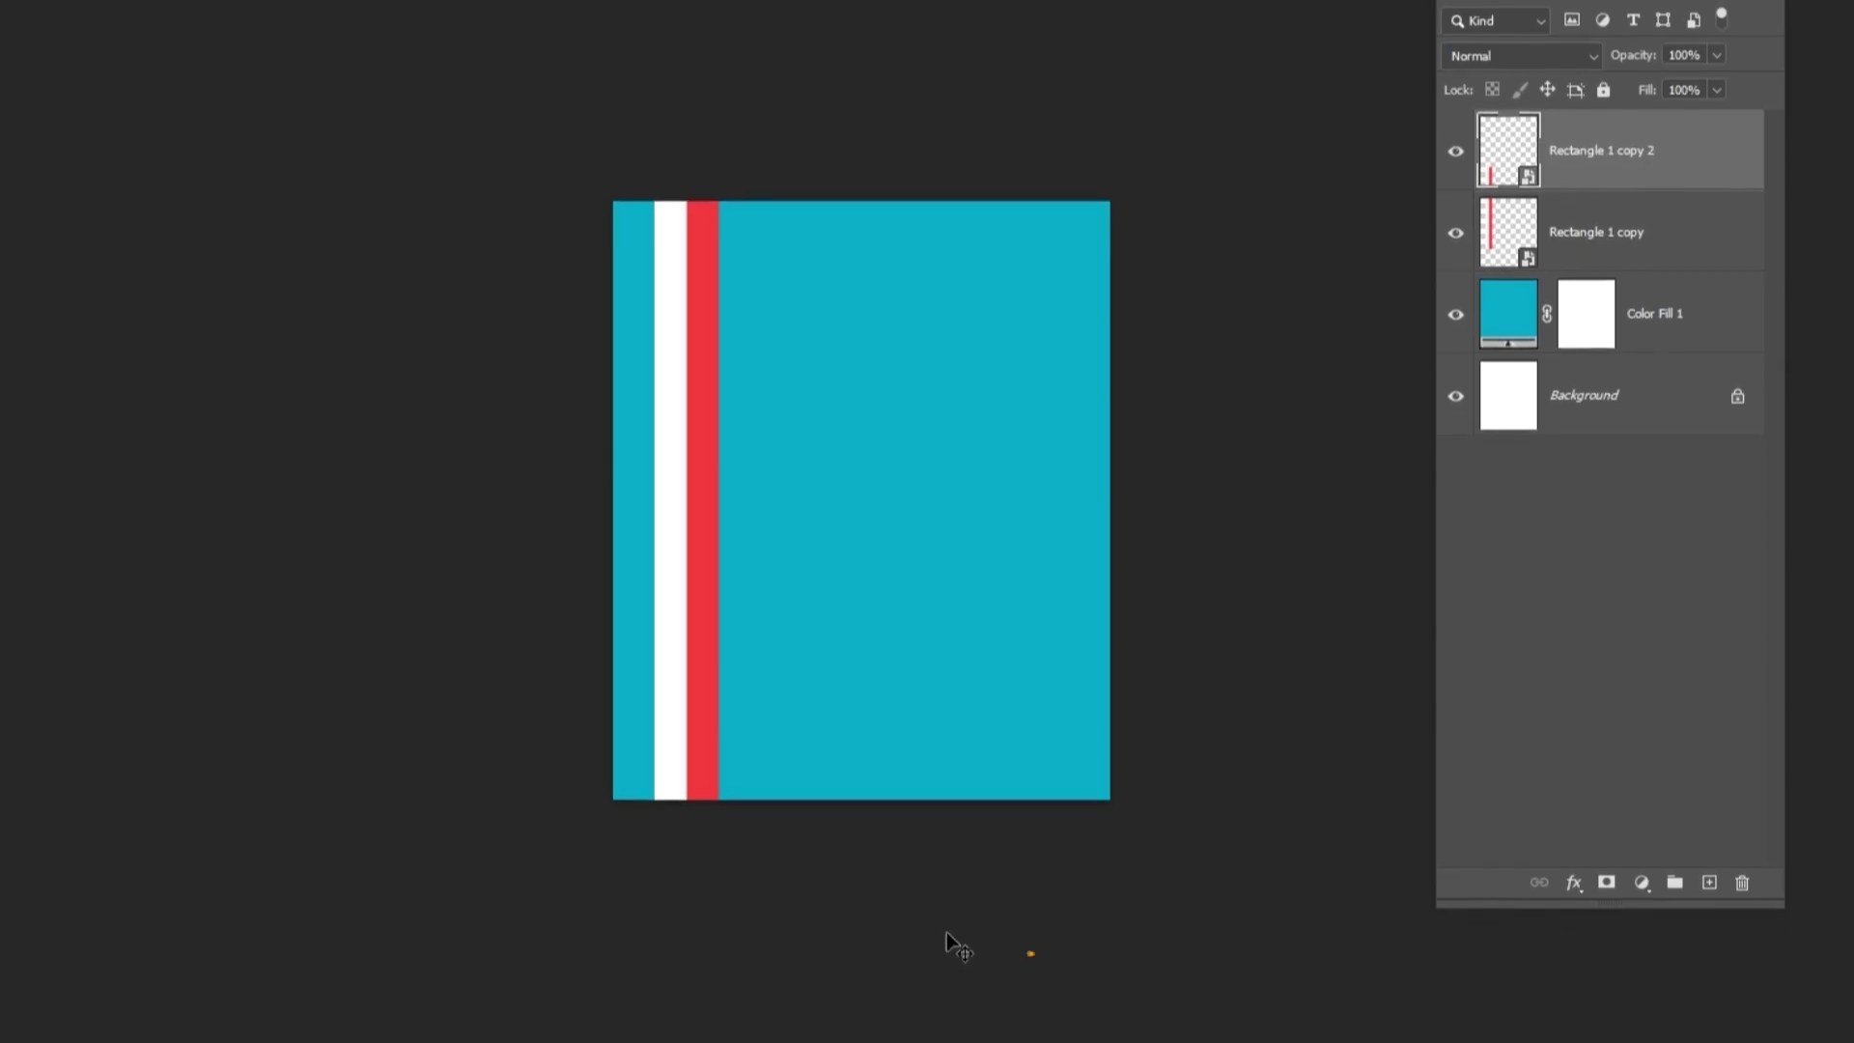
{"action": "key", "text": "ctrl+t"}
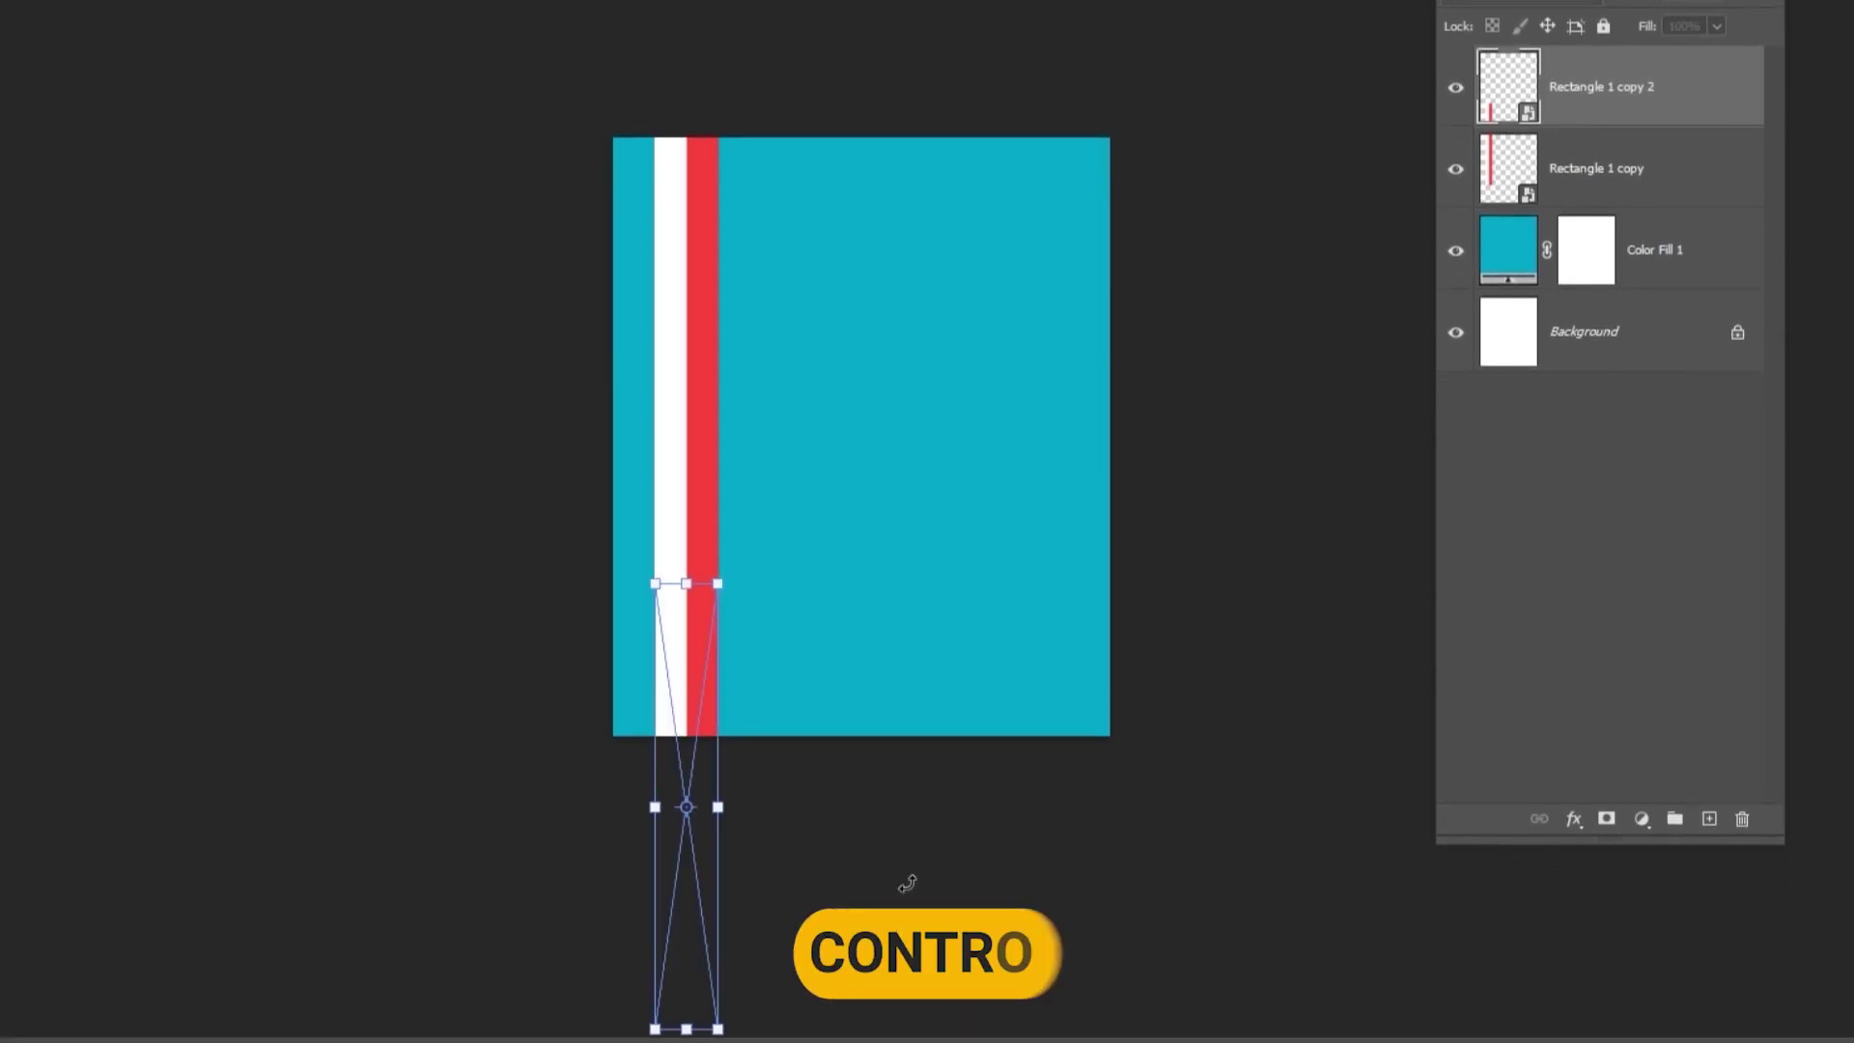
{"action": "left_click_drag", "start_coordinate": [719, 1018], "coordinate": [915, 808]}
{"action": "left_click_drag", "start_coordinate": [655, 1018], "coordinate": [469, 797]}
{"action": "mouse_move", "coordinate": [881, 825]}
{"action": "left_mouse_down"}
{"action": "mouse_move", "coordinate": [881, 778]}
{"action": "mouse_move", "coordinate": [877, 794]}
{"action": "left_mouse_up"}
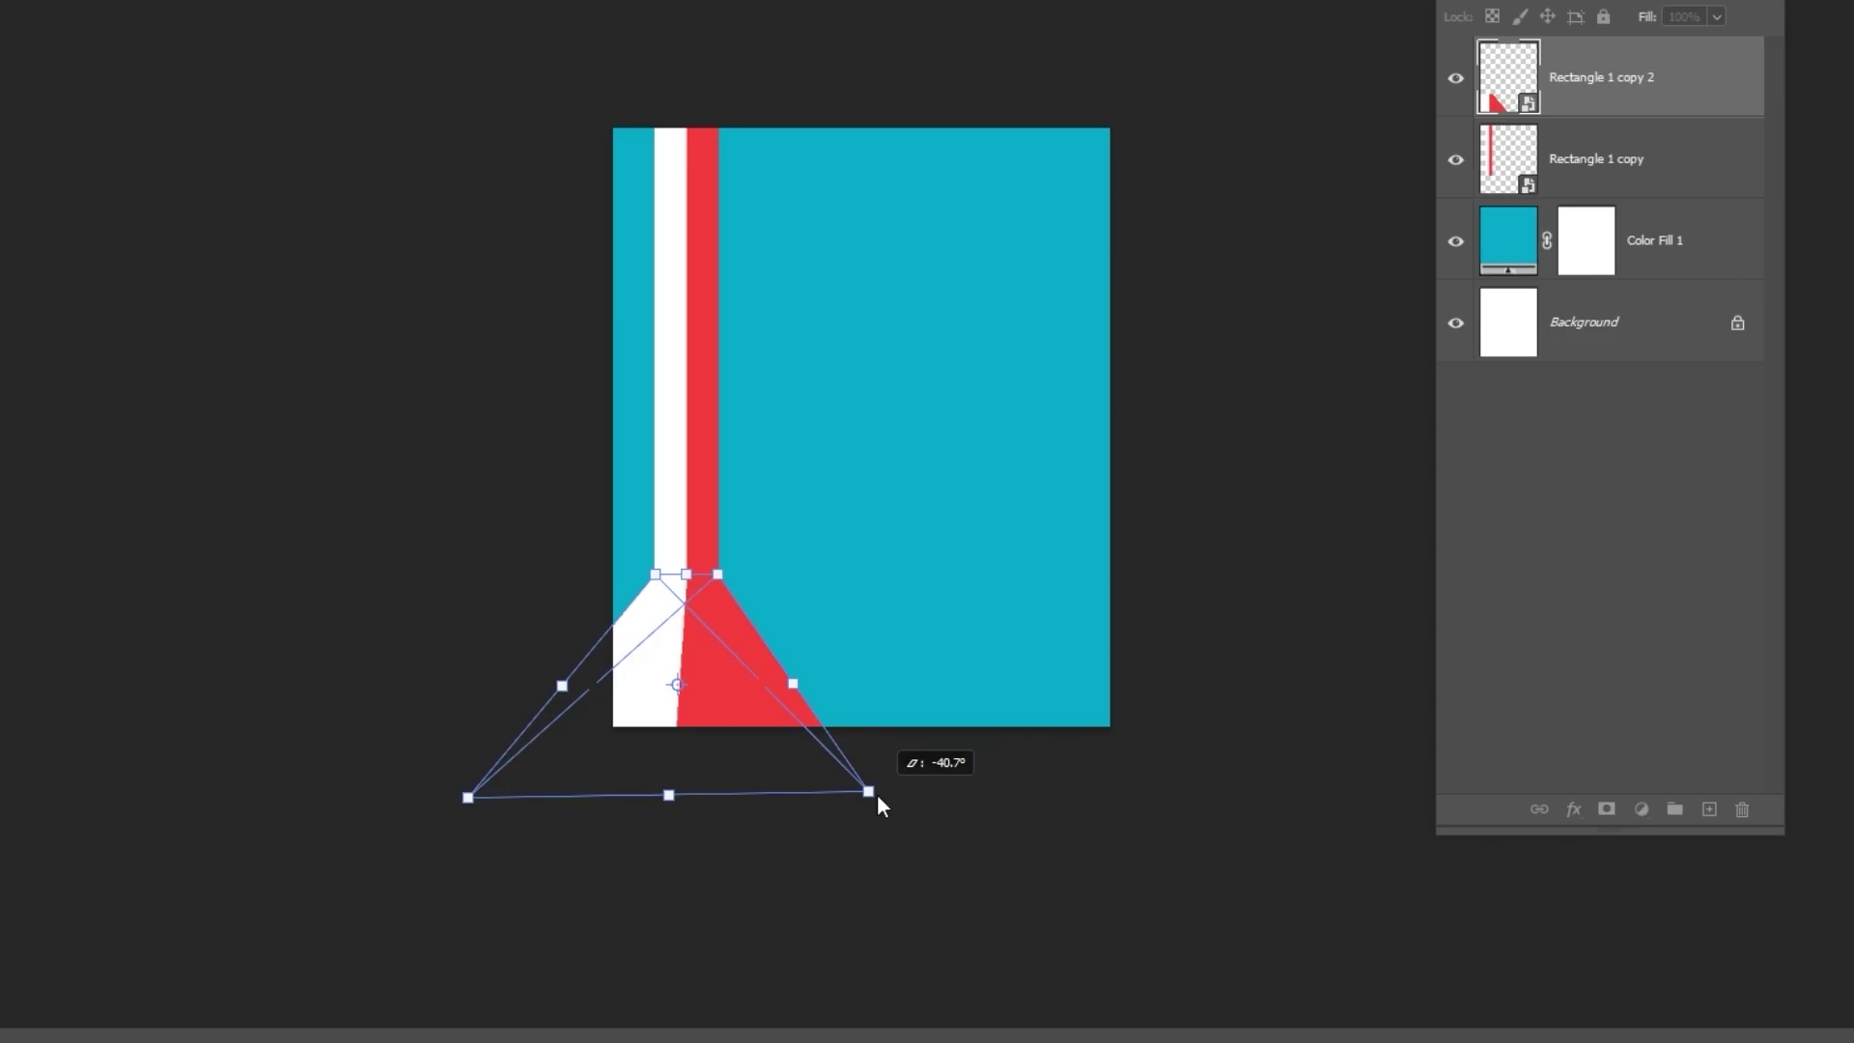
{"action": "key", "text": "Return"}
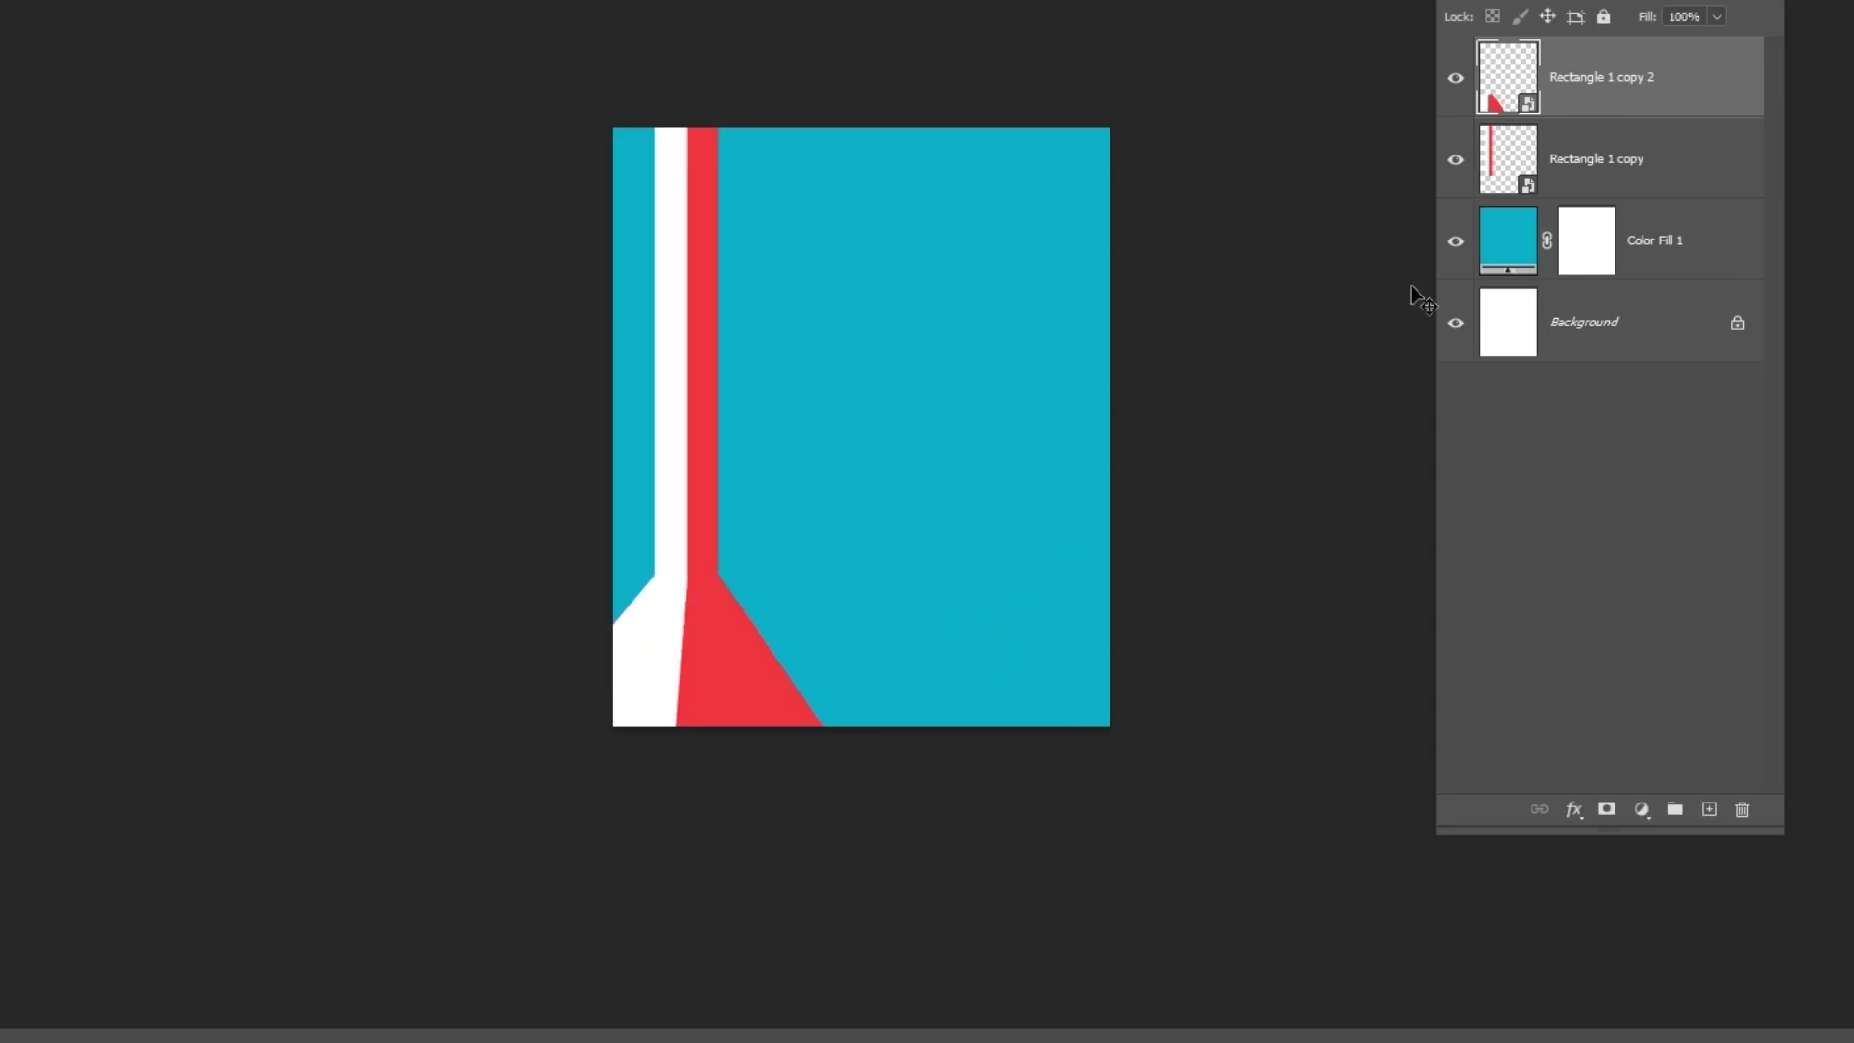
Step: Merge the upper and flared stripe layers into a single smart object
{"action": "left_click", "coordinate": [1591, 164], "text": "shift"}
{"action": "right_click", "coordinate": [1591, 166]}
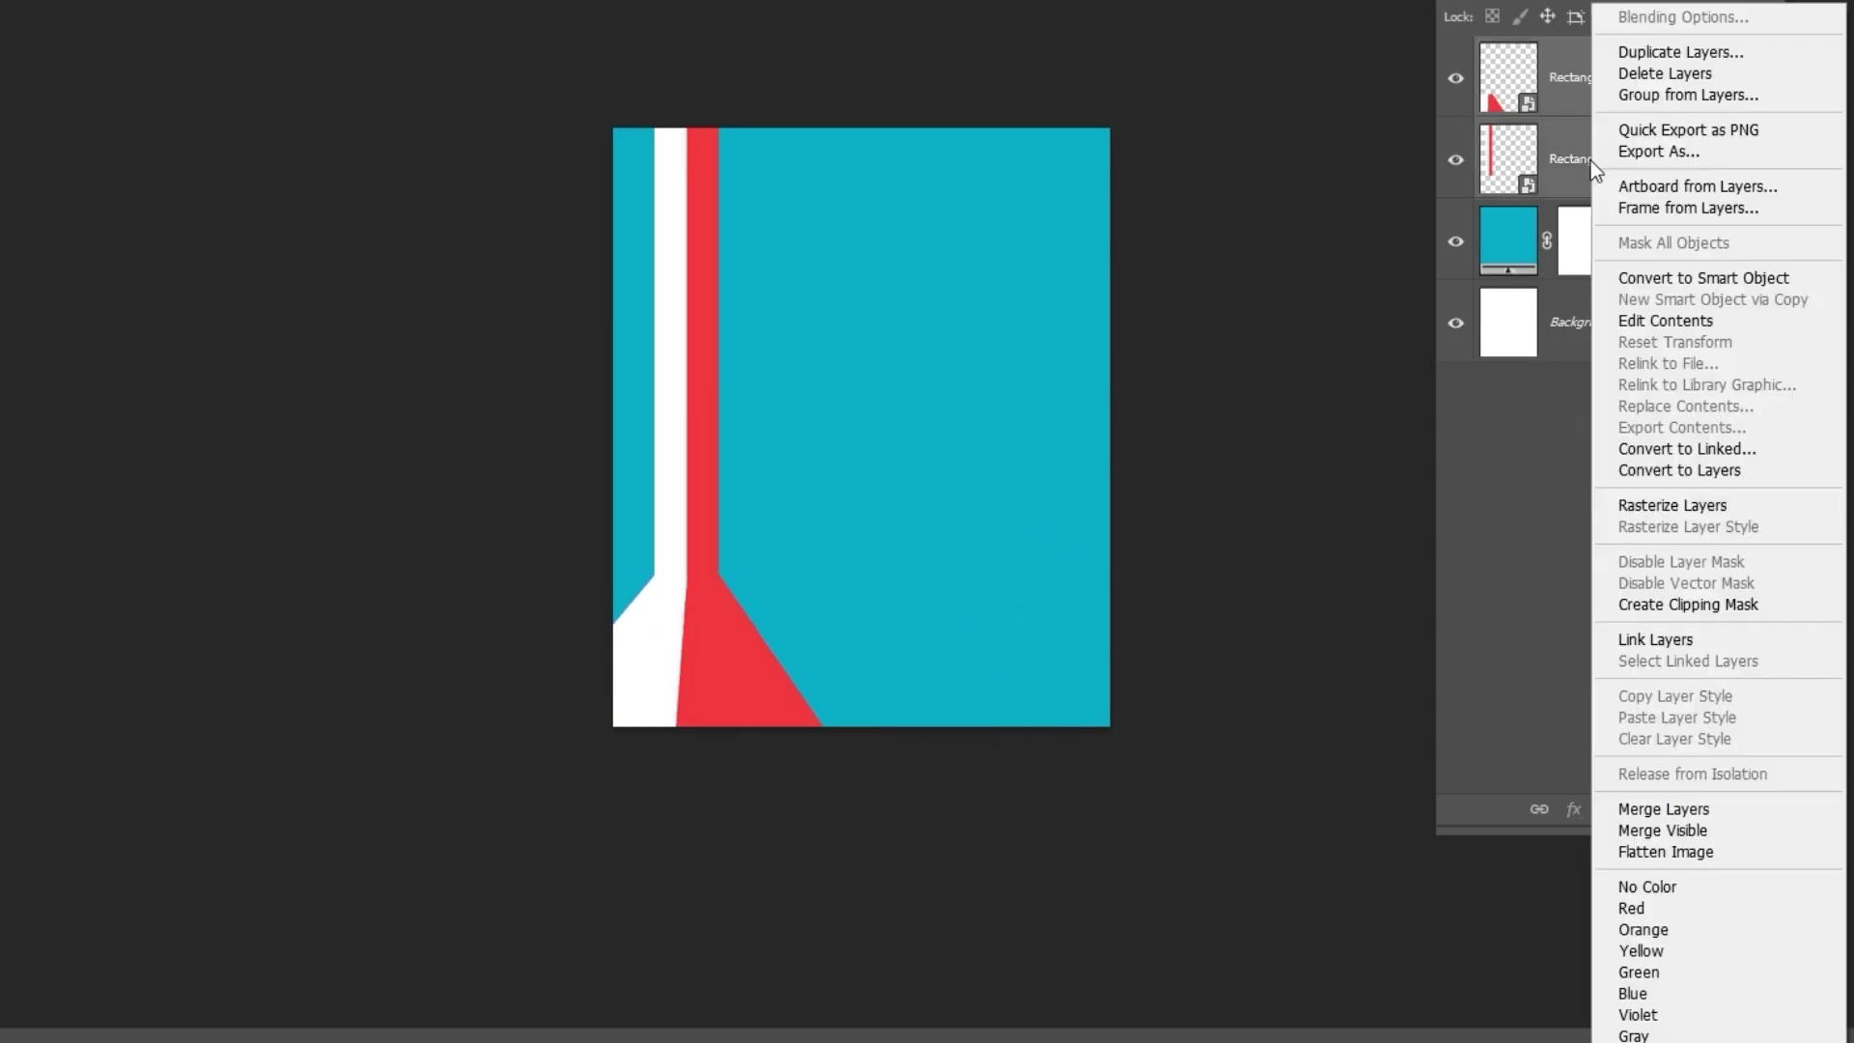
{"action": "left_click", "coordinate": [1630, 274]}
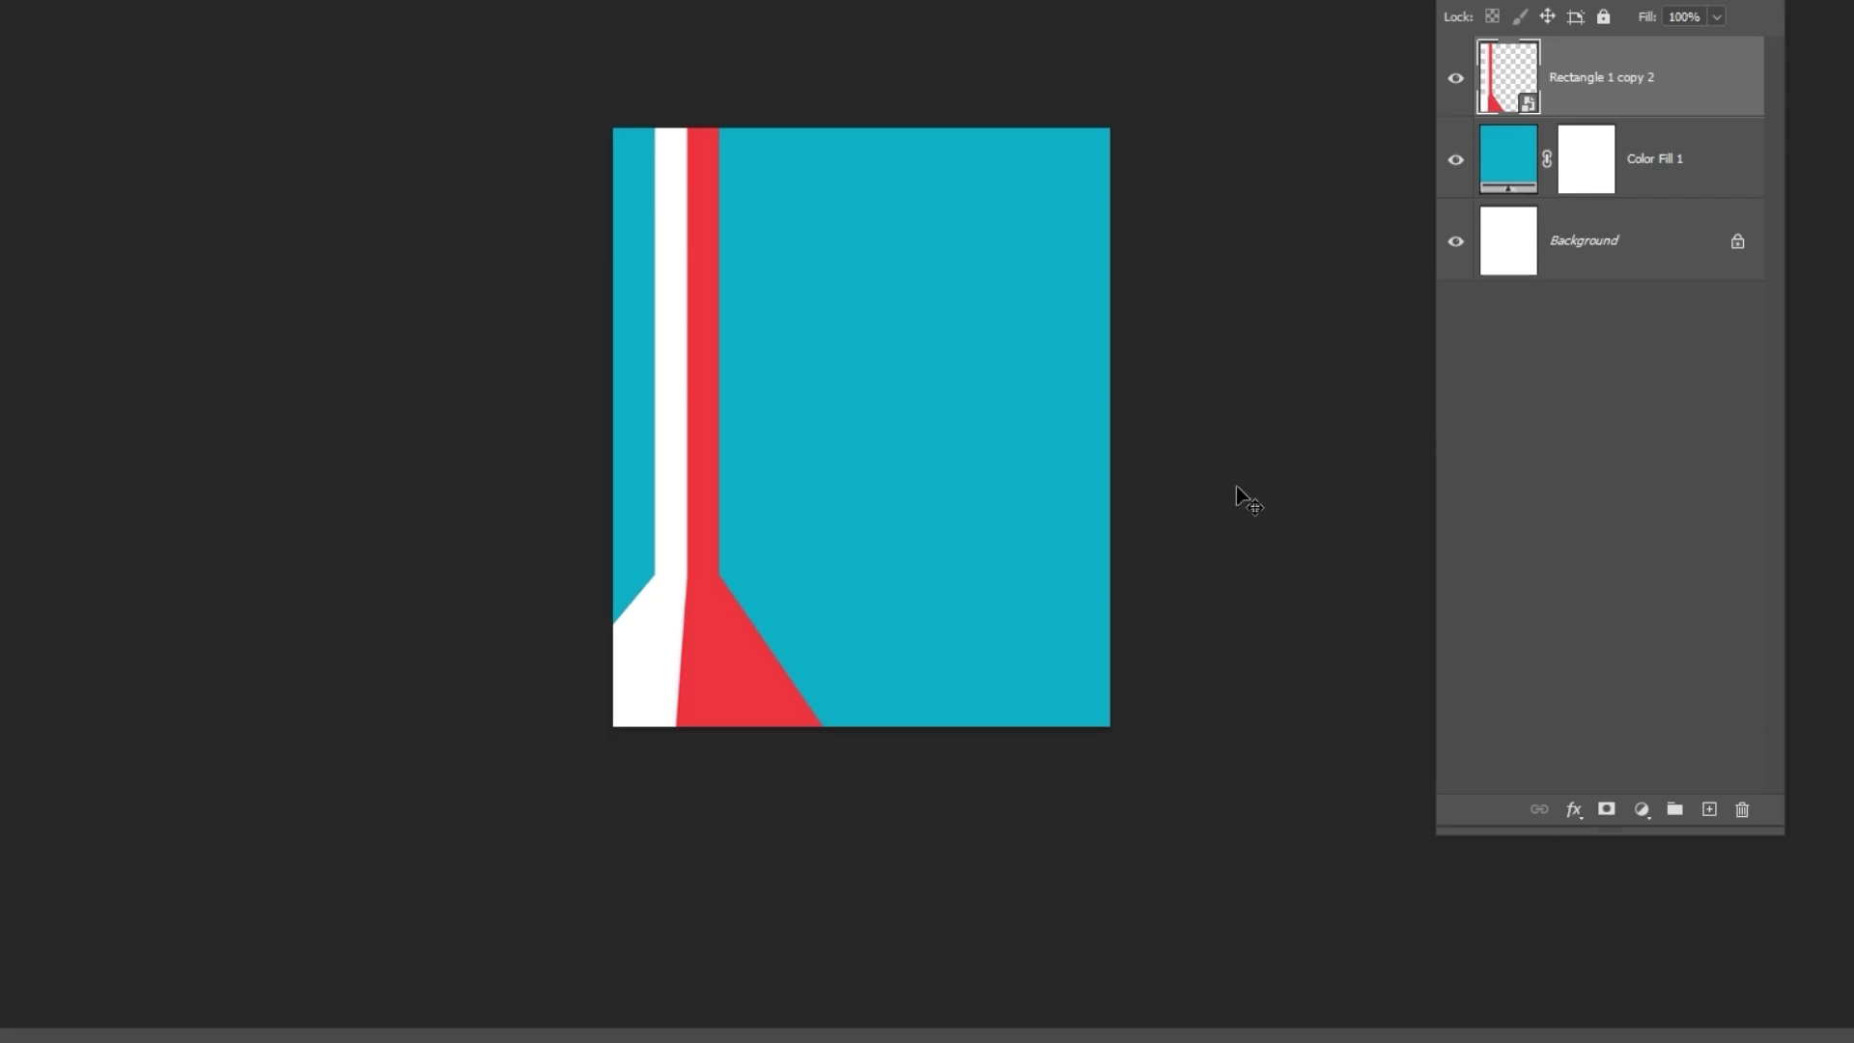
{"action": "key", "text": "z"}
{"action": "left_click", "coordinate": [1031, 592]}
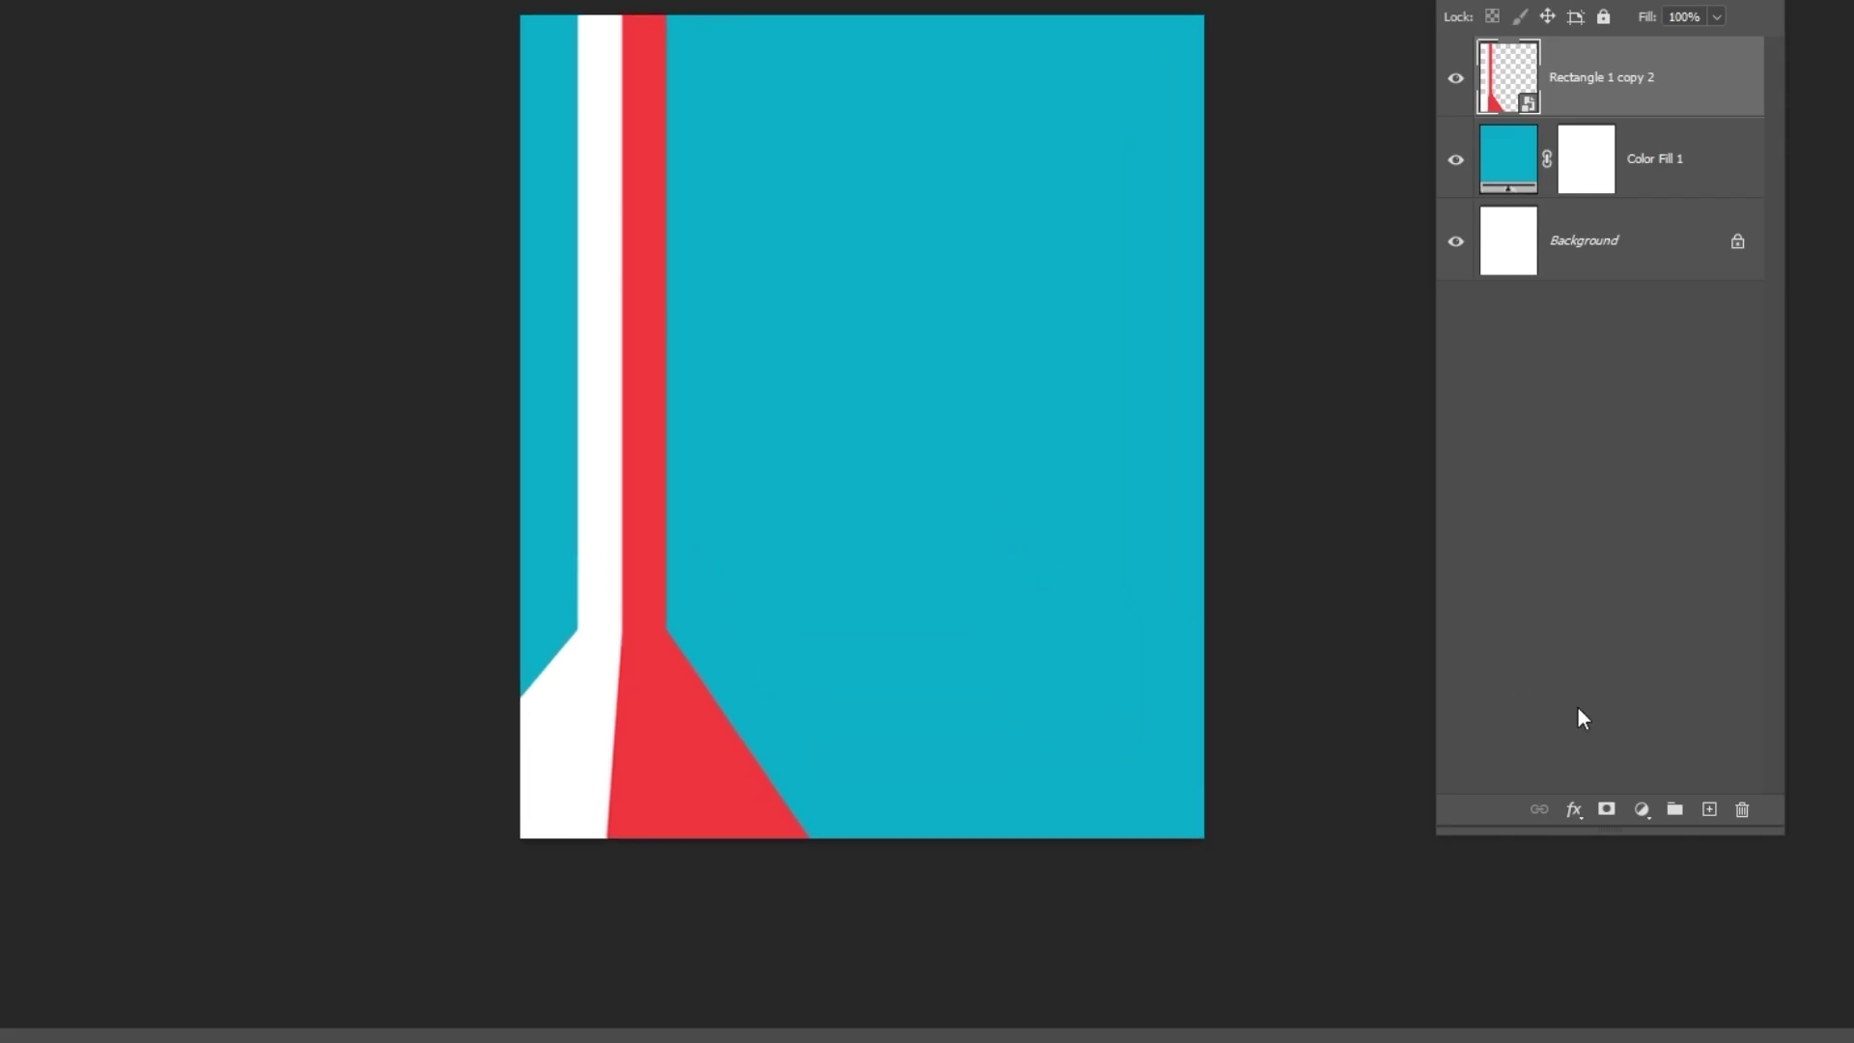
Step: Paint a near-black soft round brush dot on a new empty layer
{"action": "left_click", "coordinate": [1708, 811]}
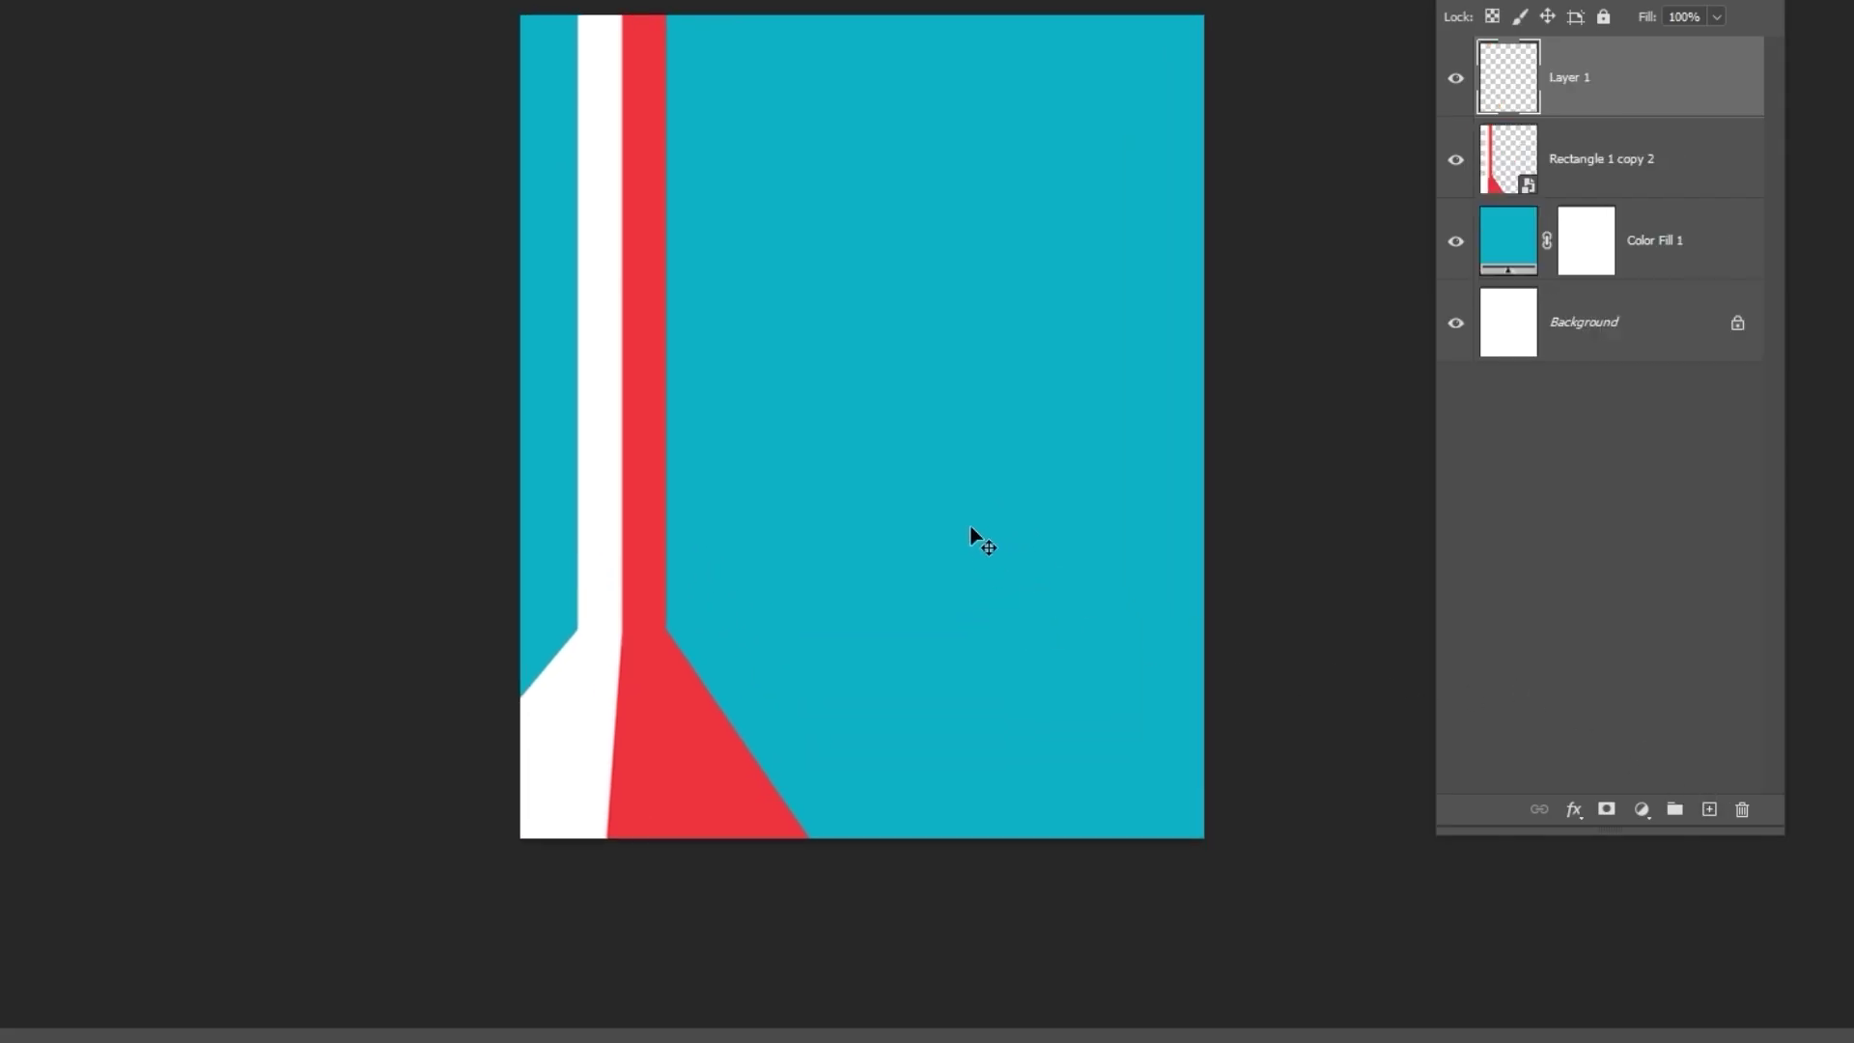
{"action": "key", "text": "b"}
{"action": "right_click", "coordinate": [851, 460]}
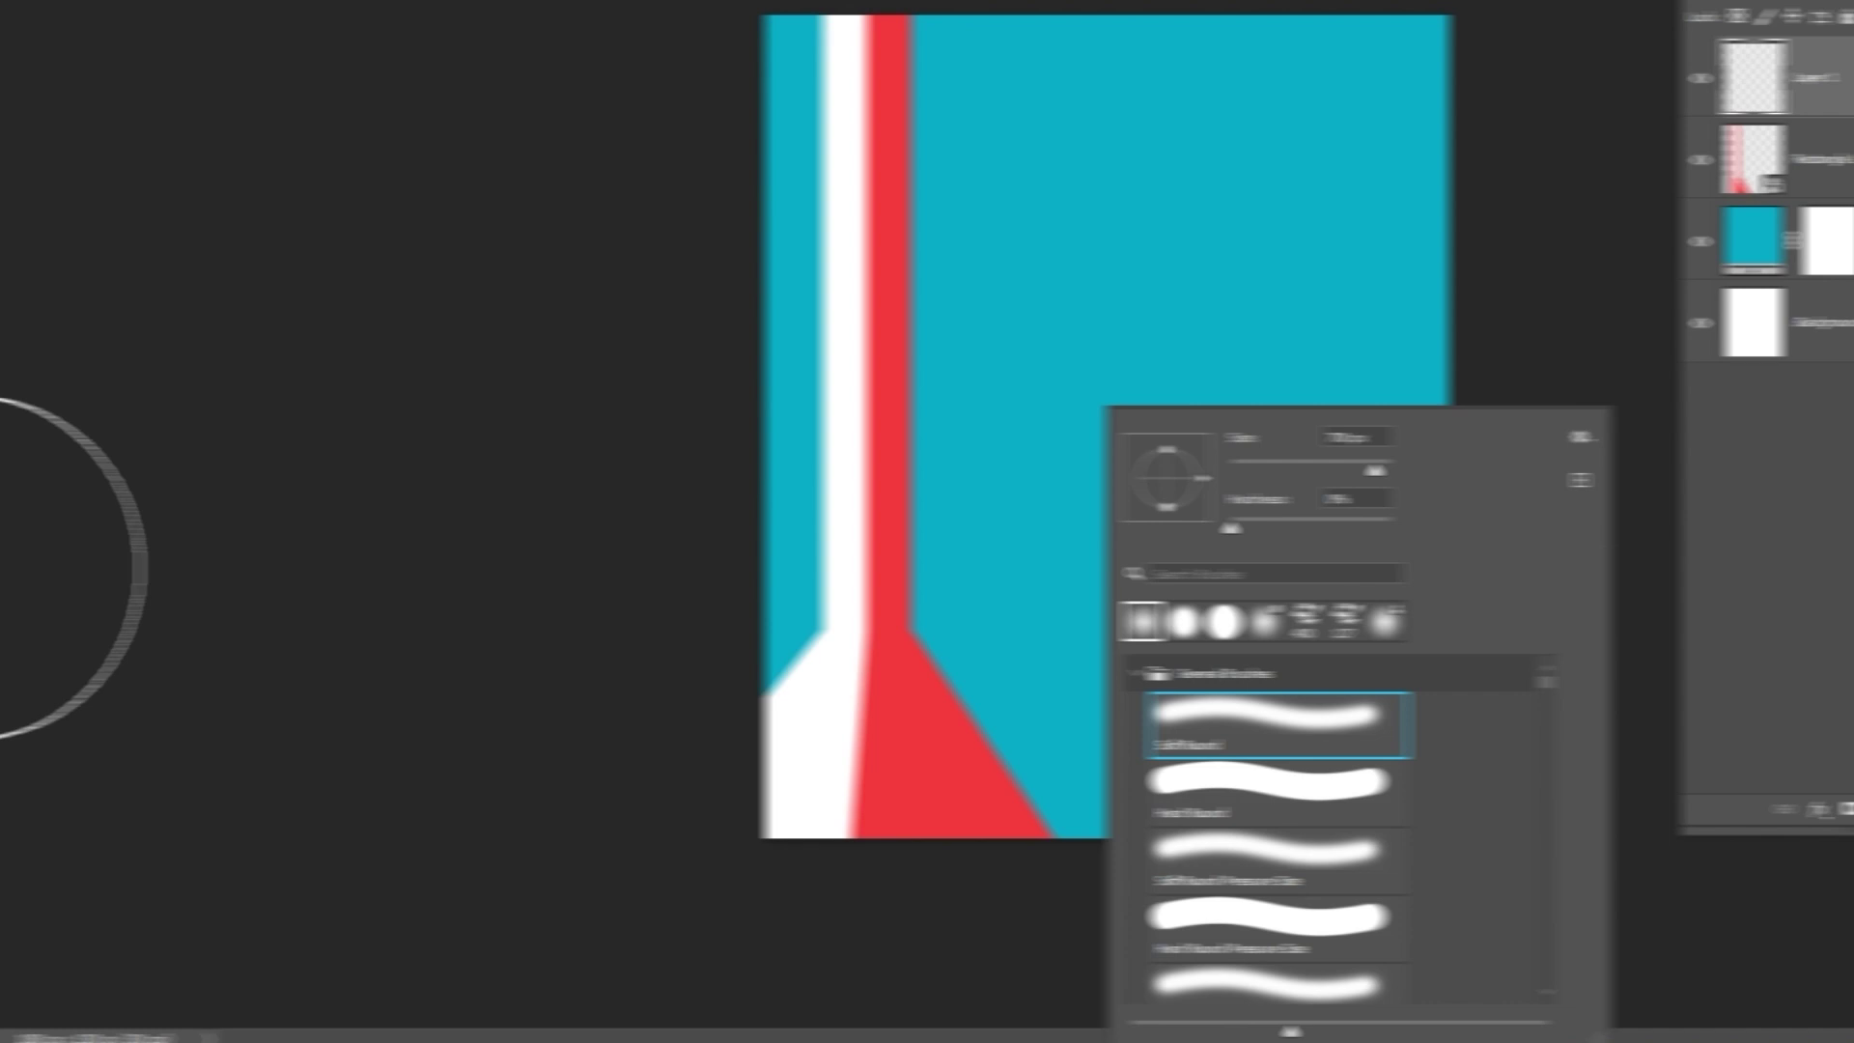
{"action": "left_click", "coordinate": [32, 533]}
{"action": "left_click", "coordinate": [17, 558]}
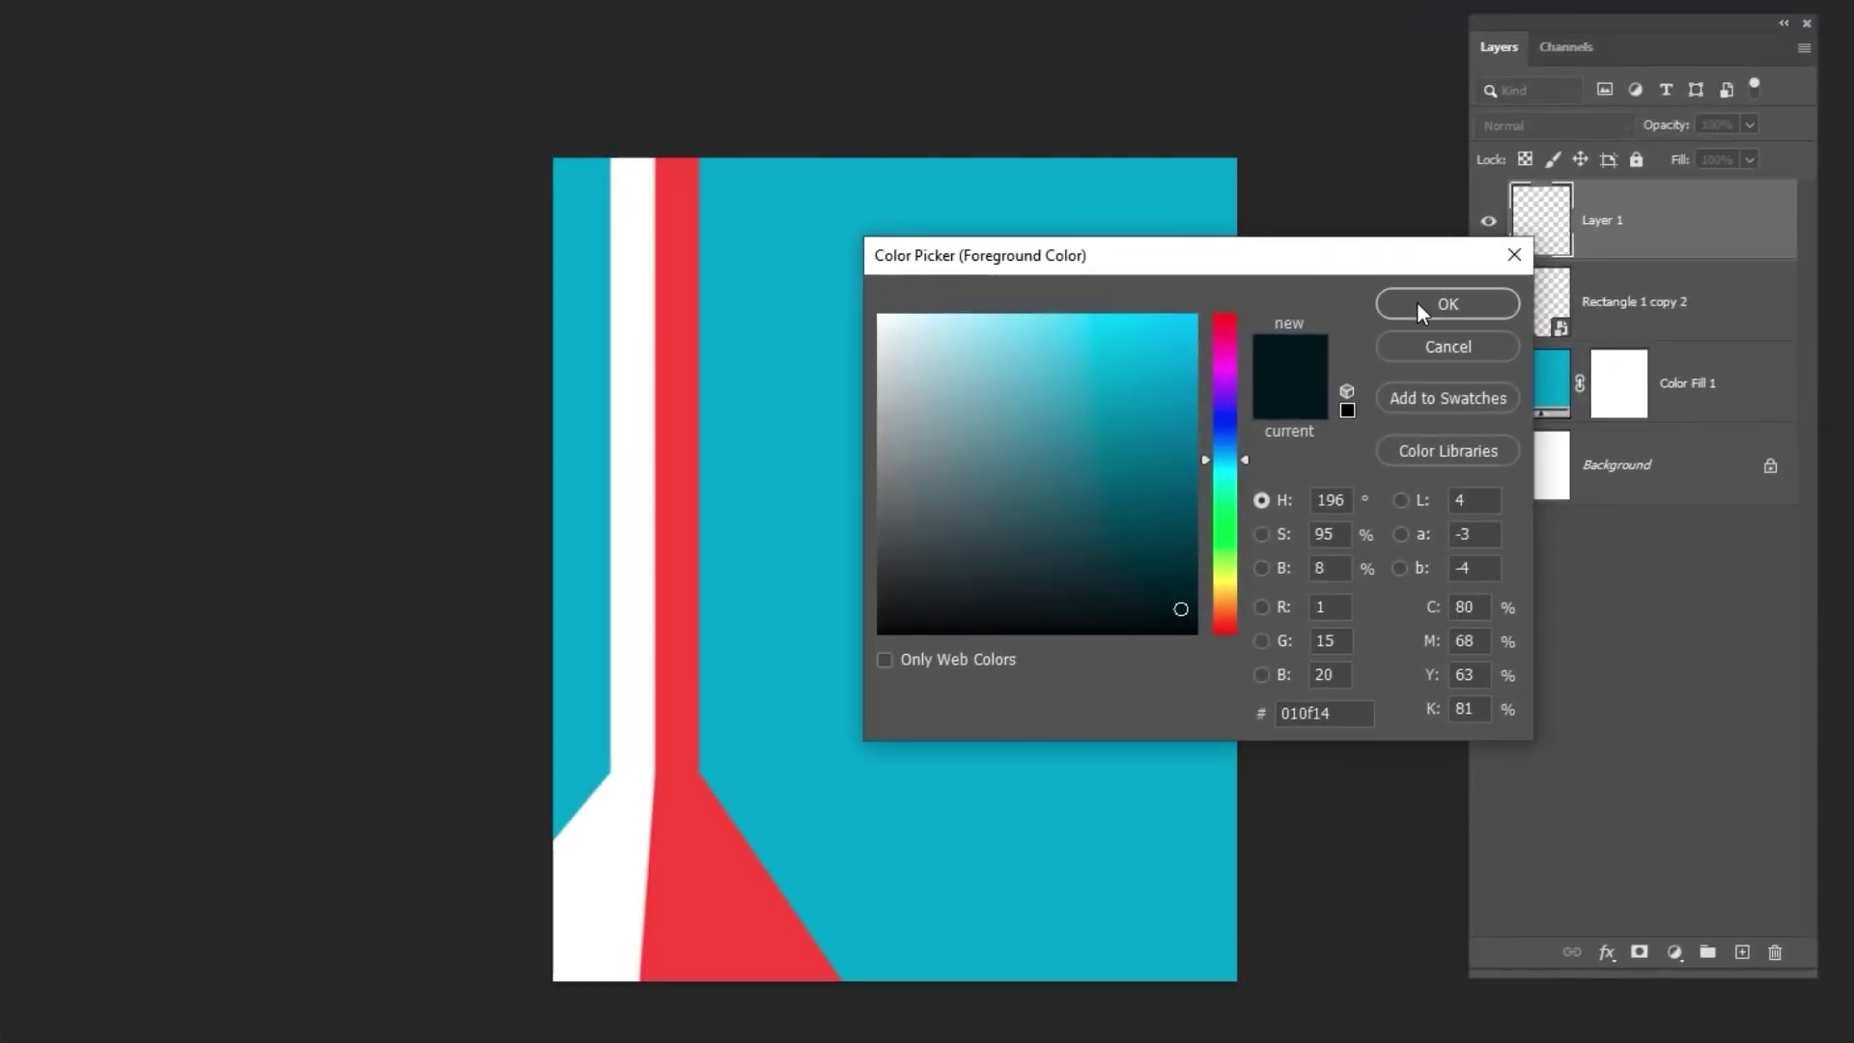
{"action": "left_click", "coordinate": [1428, 298]}
{"action": "left_click", "coordinate": [936, 683]}
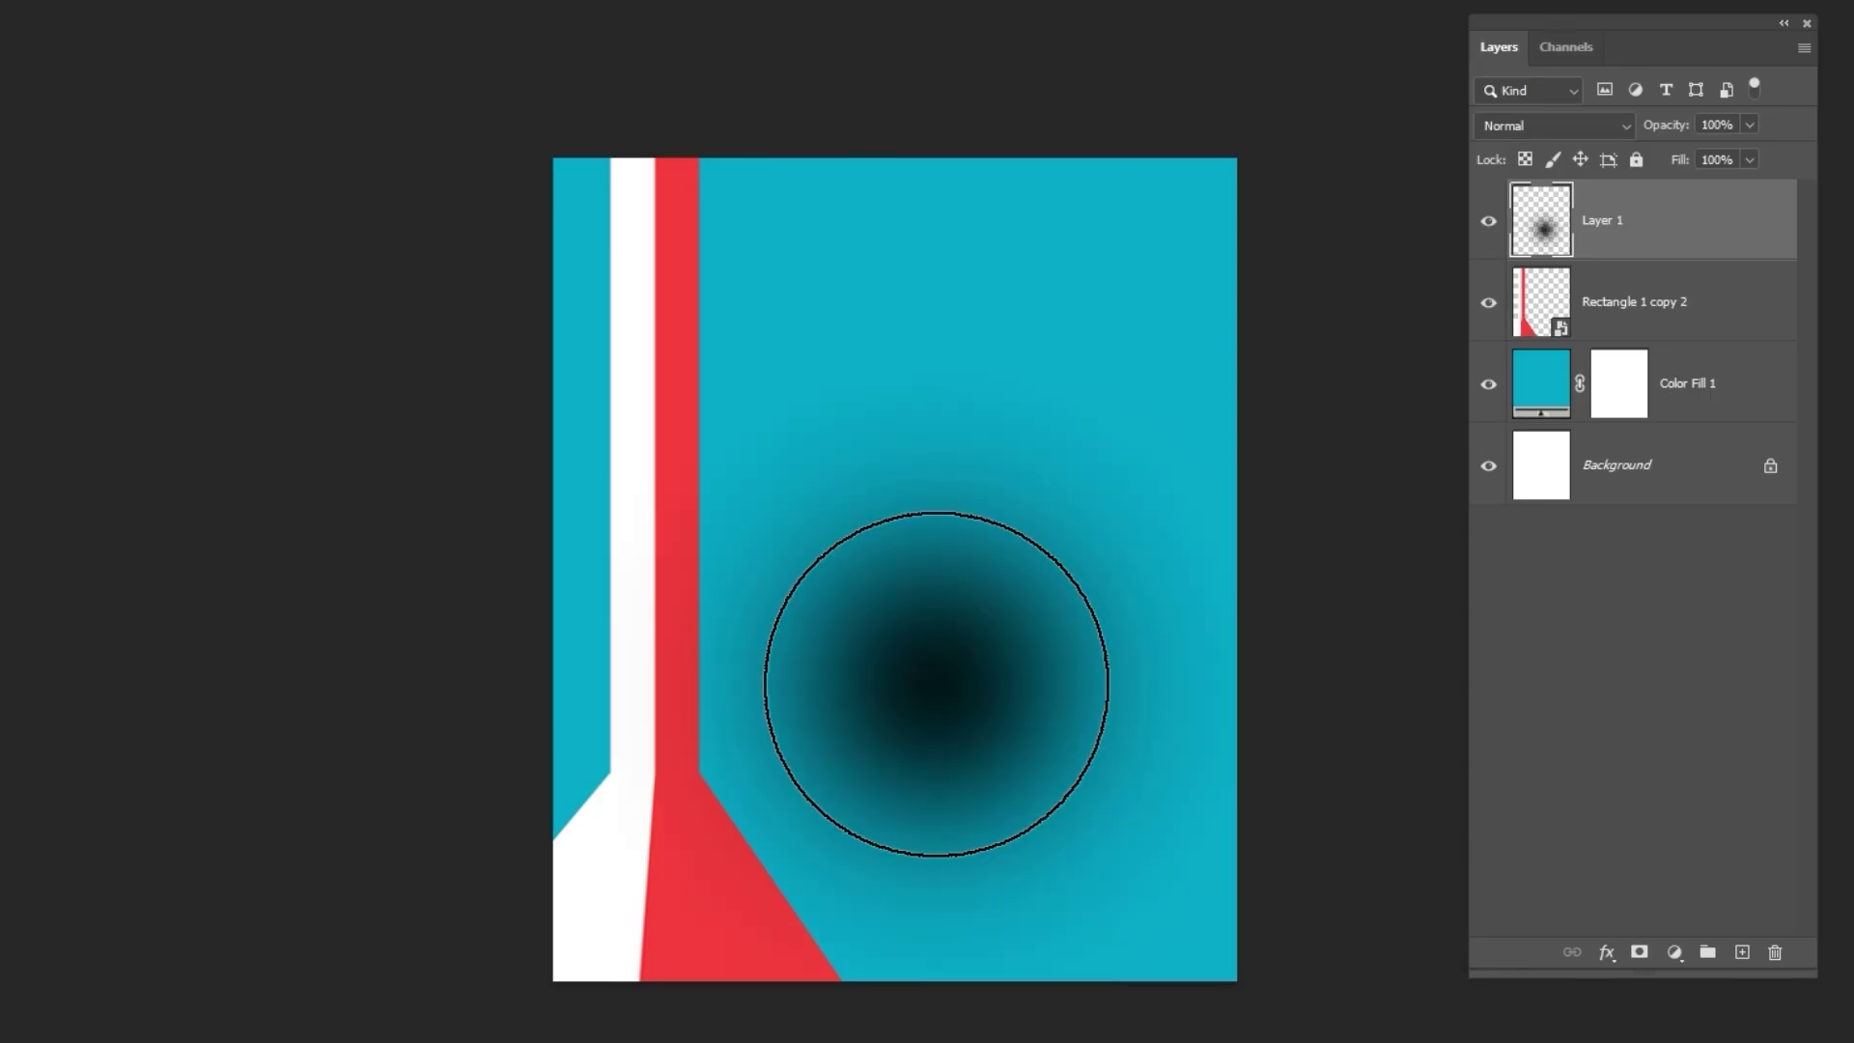
Step: Squash the dot into a thin streak spanning the canvas and convert it to a smart object
{"action": "key", "text": "ctrl+t"}
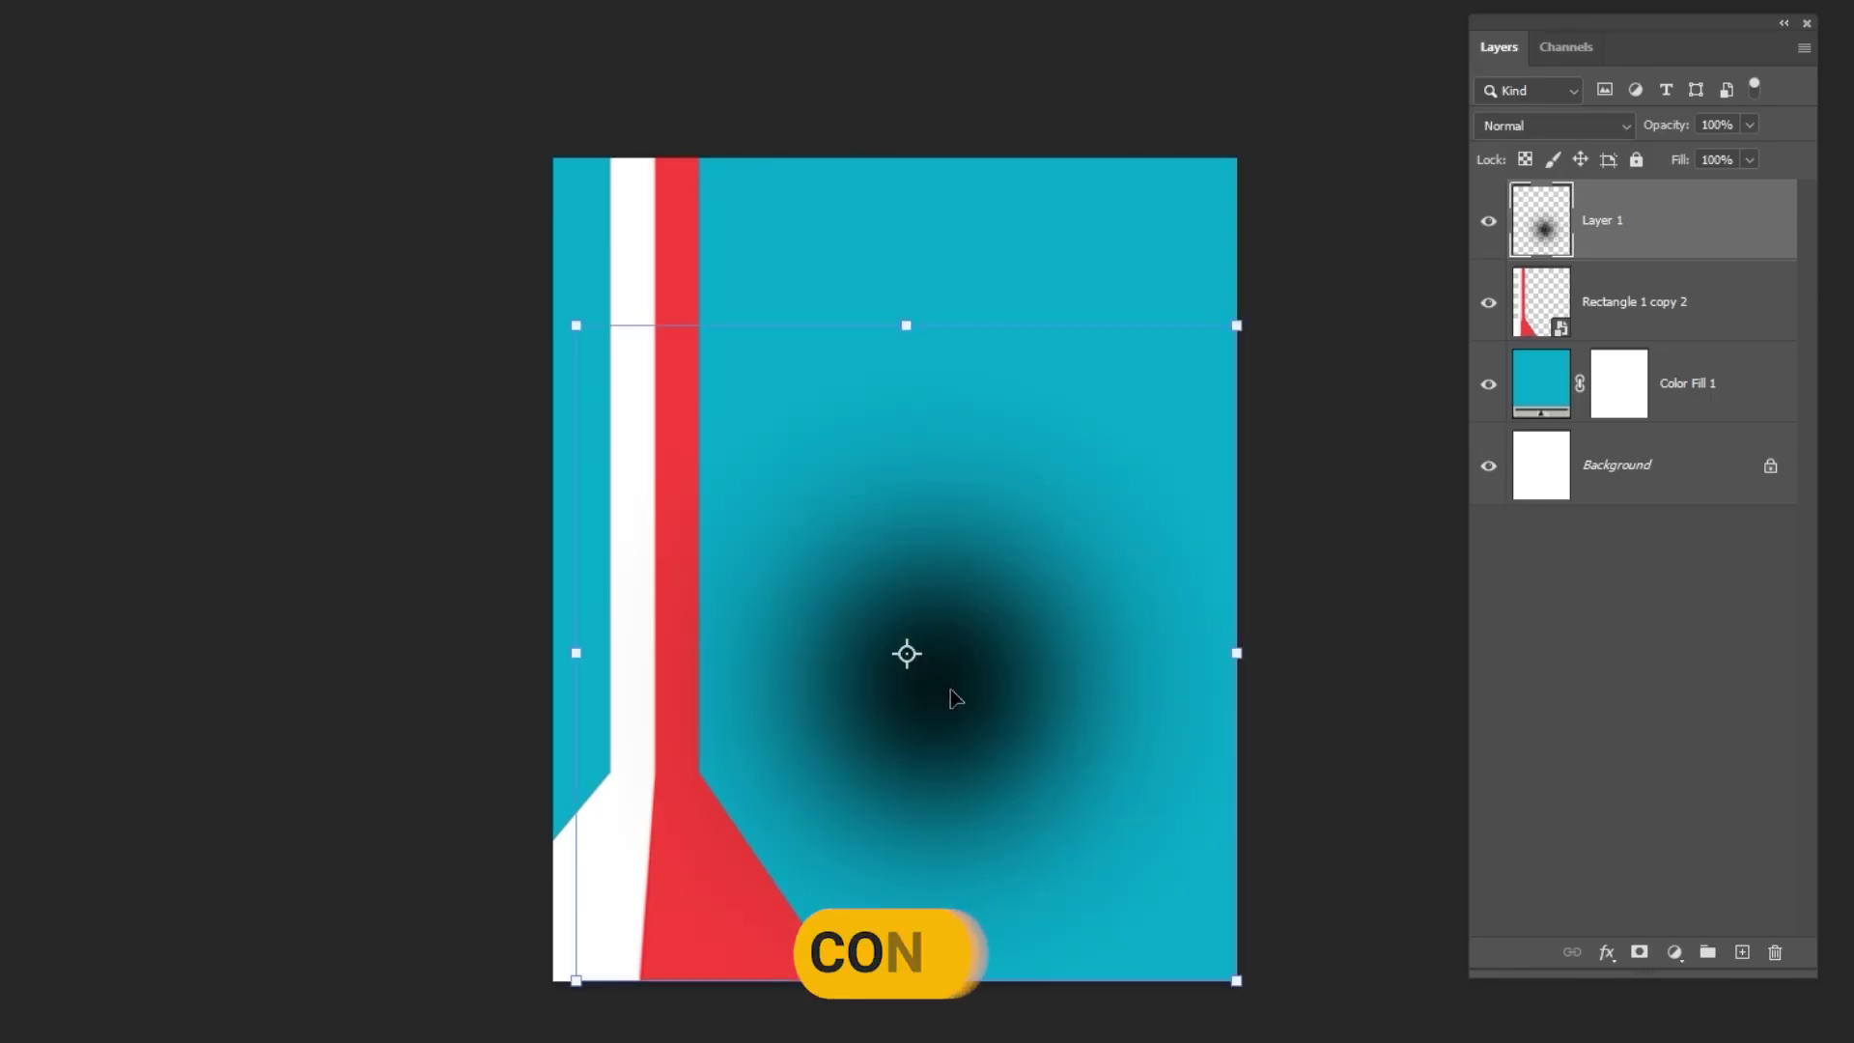
{"action": "mouse_move", "coordinate": [918, 1005]}
{"action": "left_mouse_down"}
{"action": "mouse_move", "coordinate": [902, 386]}
{"action": "mouse_move", "coordinate": [947, 779]}
{"action": "left_mouse_up"}
{"action": "left_click_drag", "start_coordinate": [1212, 776], "coordinate": [1853, 776]}
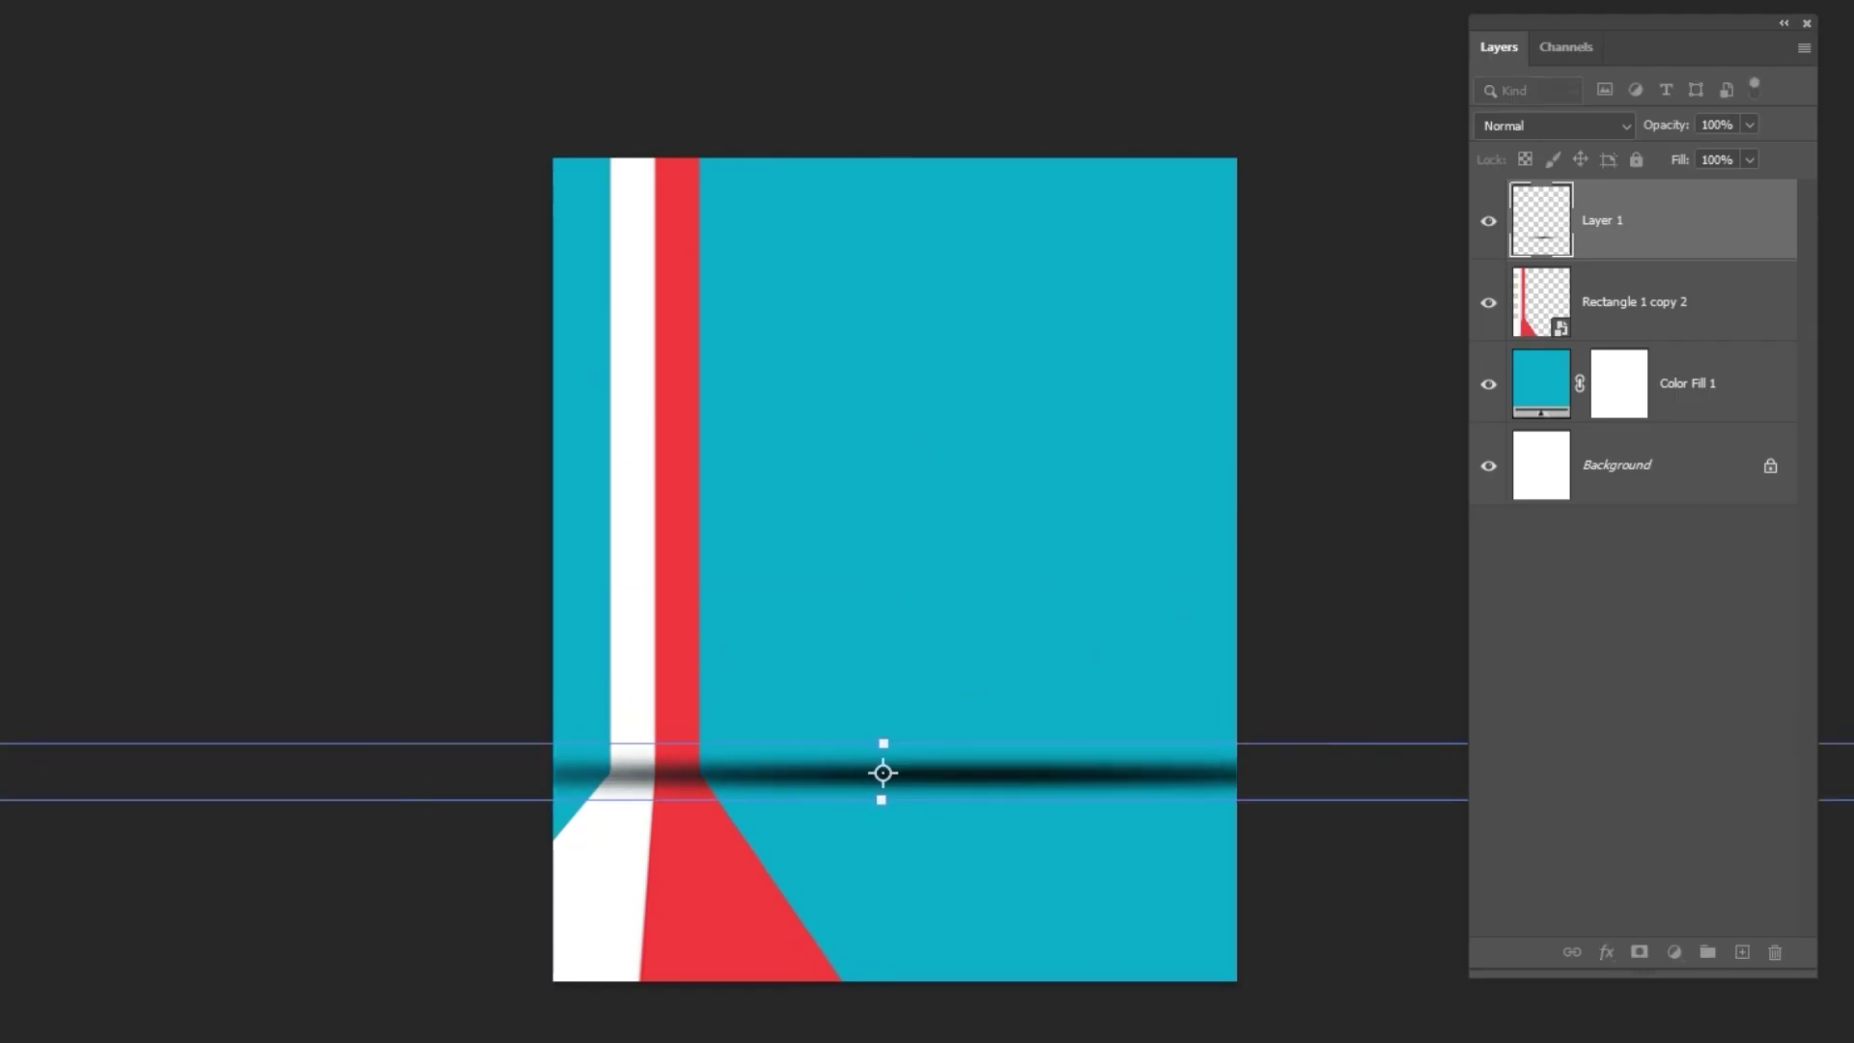
{"action": "key", "text": "Return"}
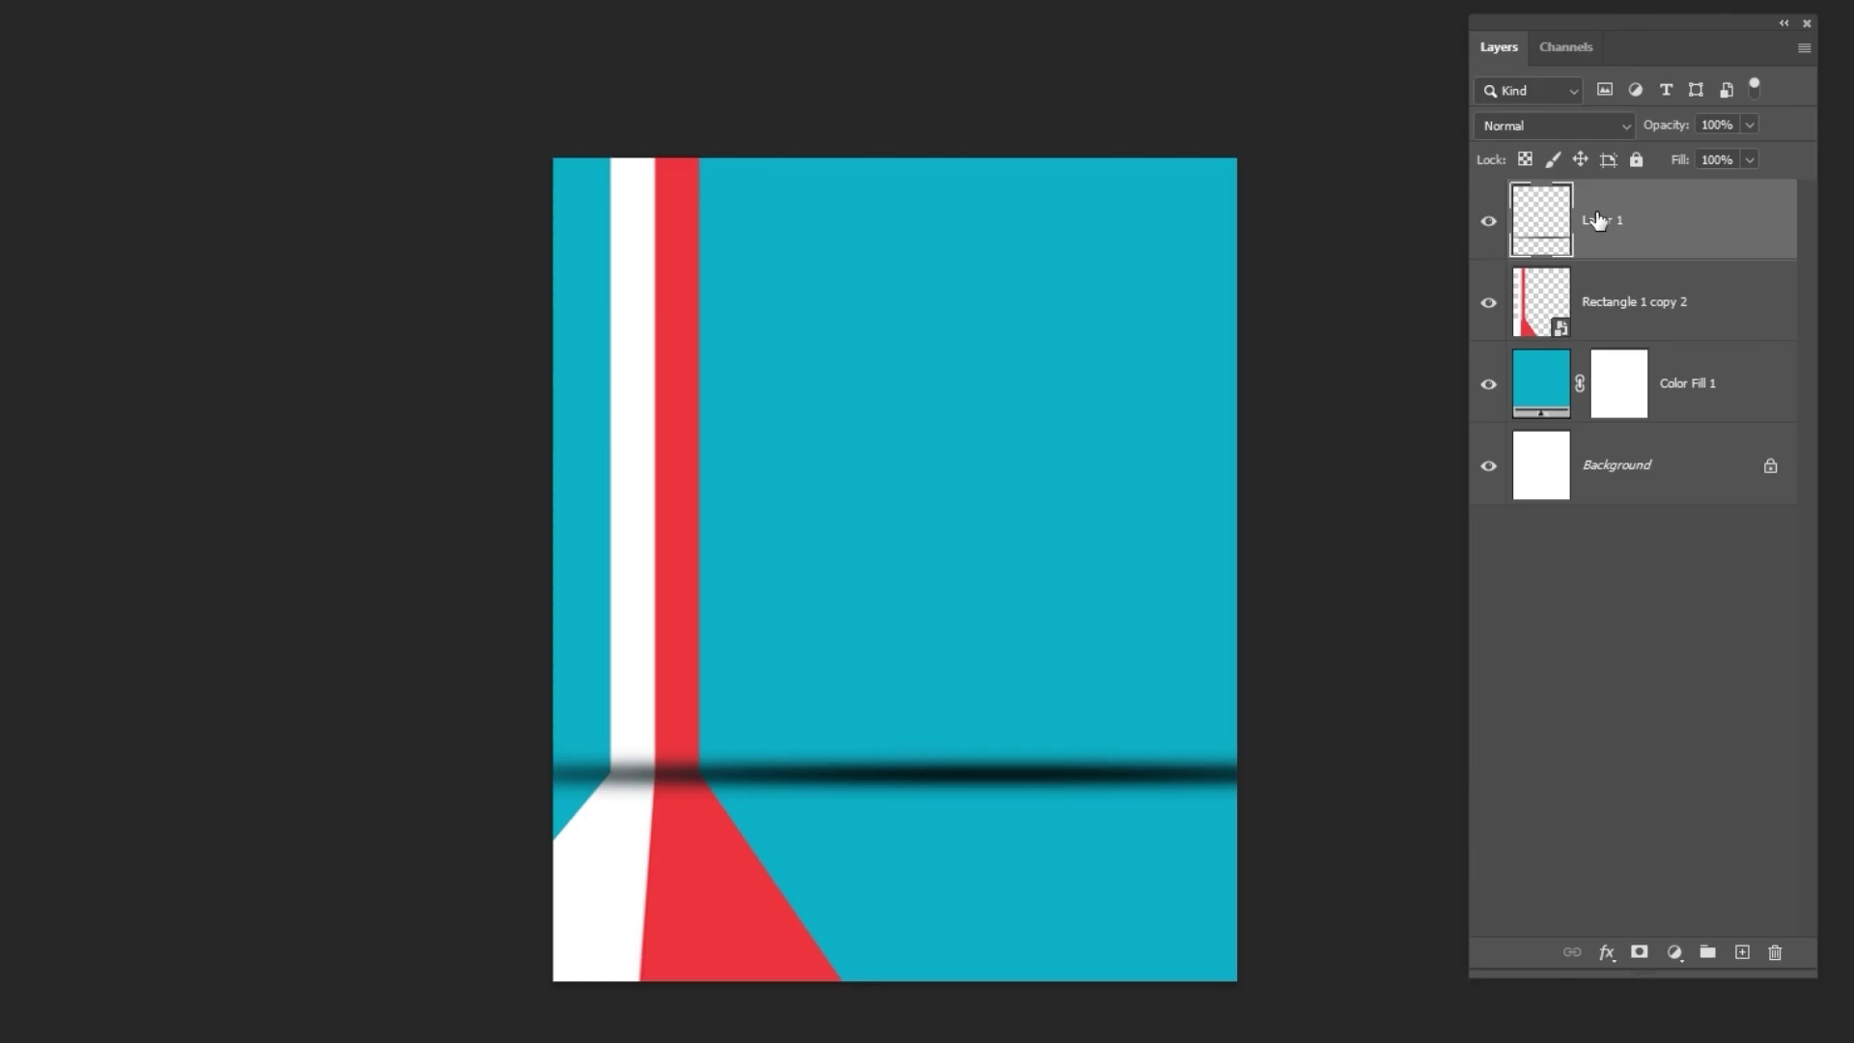
{"action": "right_click", "coordinate": [1599, 239]}
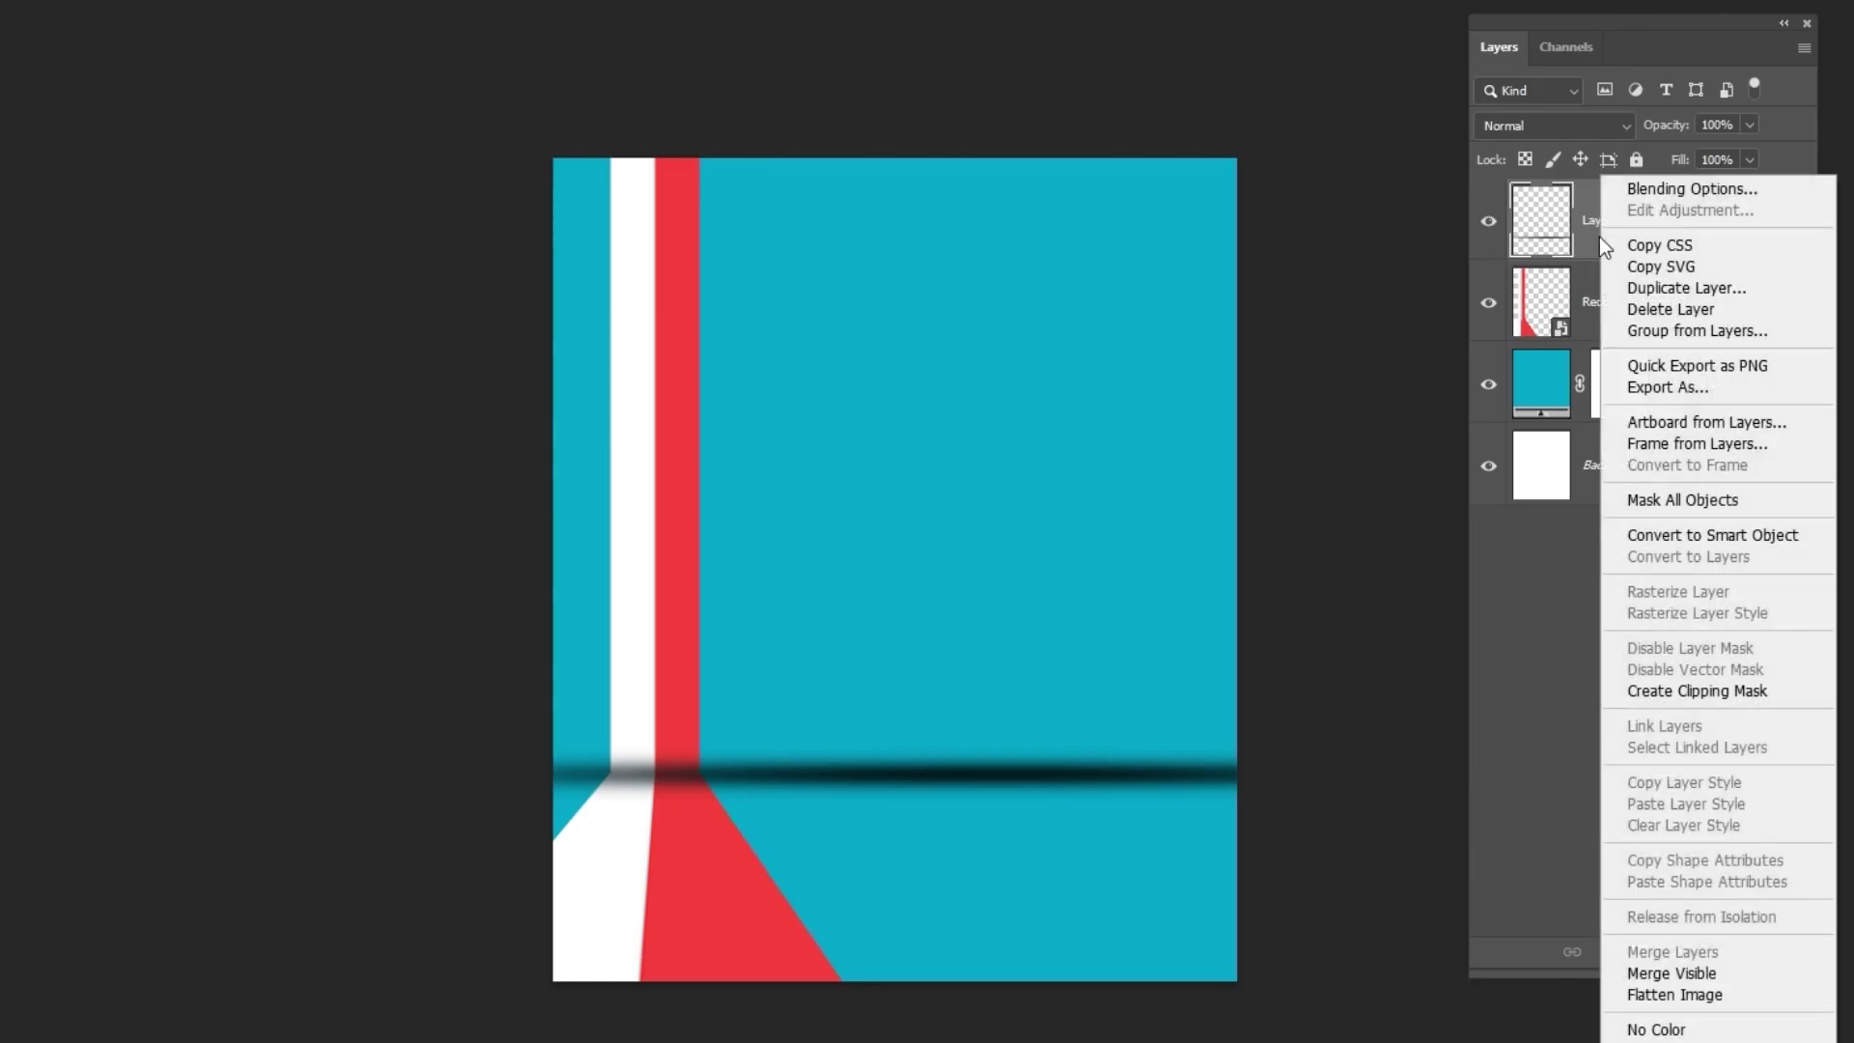
{"action": "left_click", "coordinate": [1632, 534]}
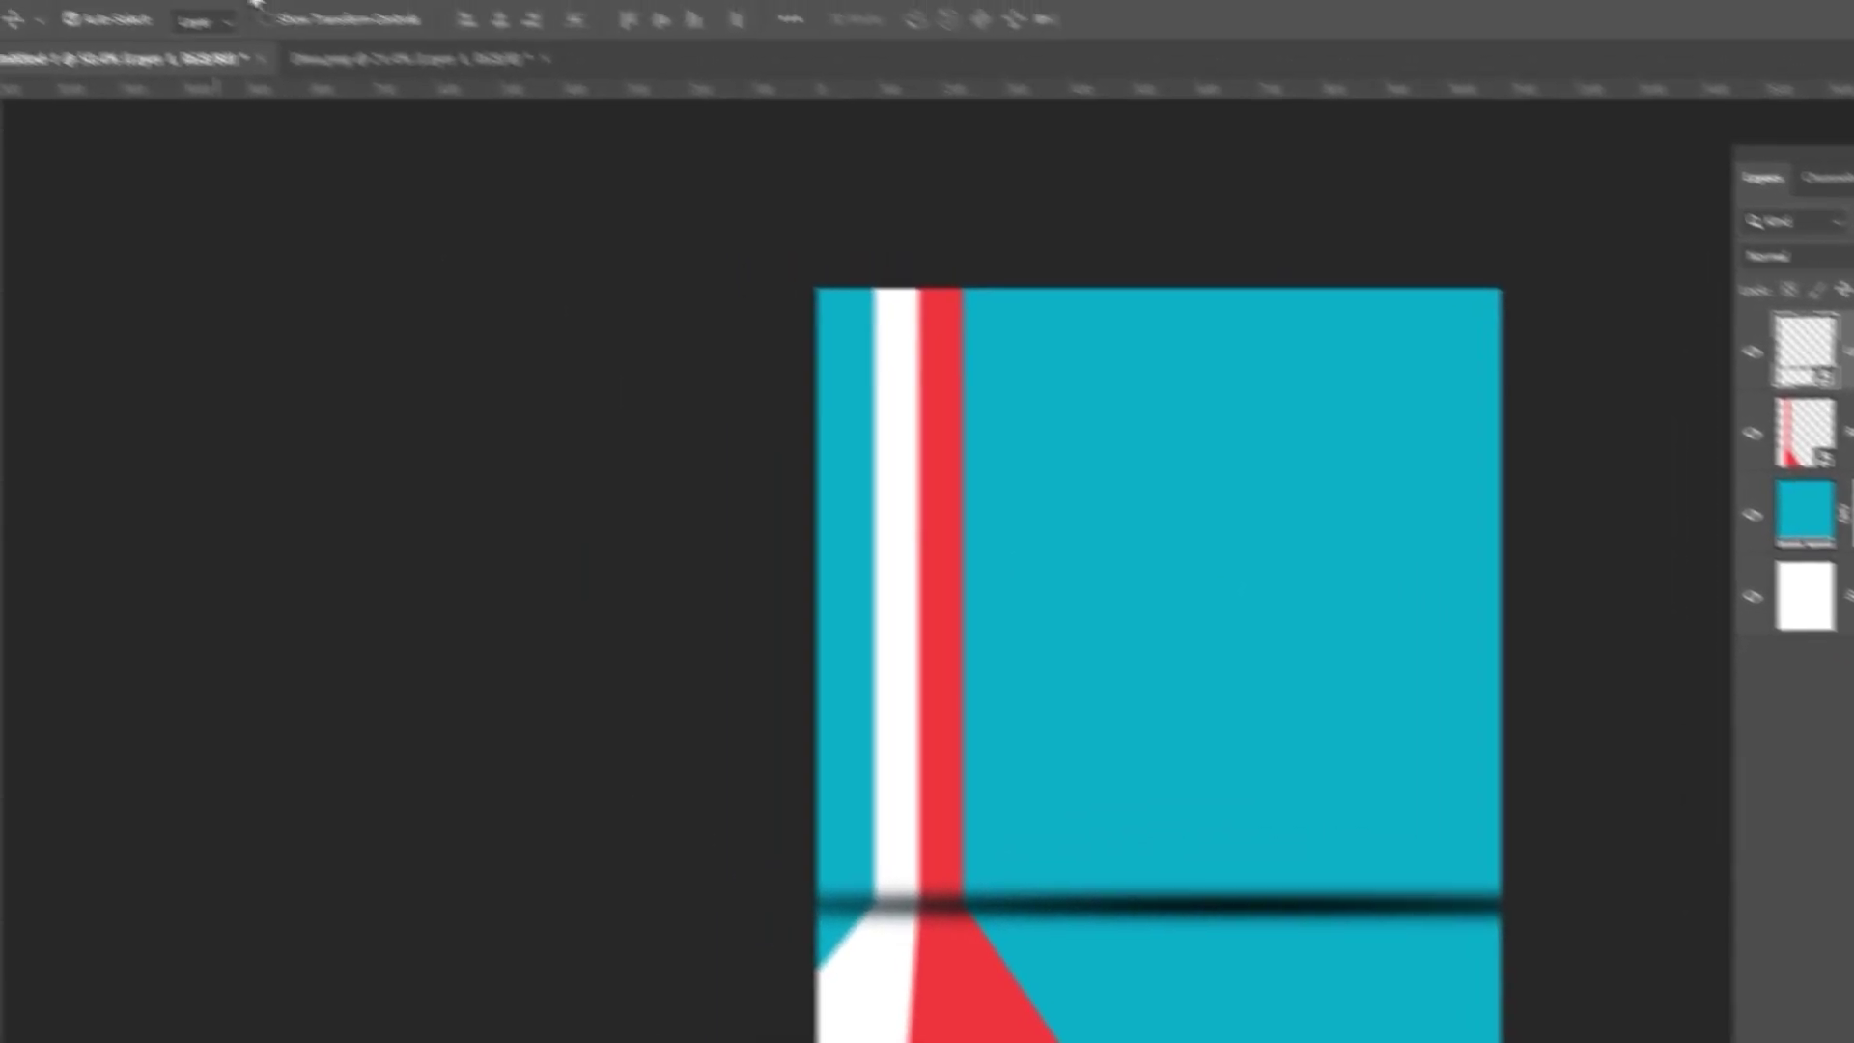
Step: Apply a Gaussian Blur to the shadow streak and set its opacity to 15%
{"action": "left_click", "coordinate": [333, 15]}
{"action": "mouse_move", "coordinate": [374, 339]}
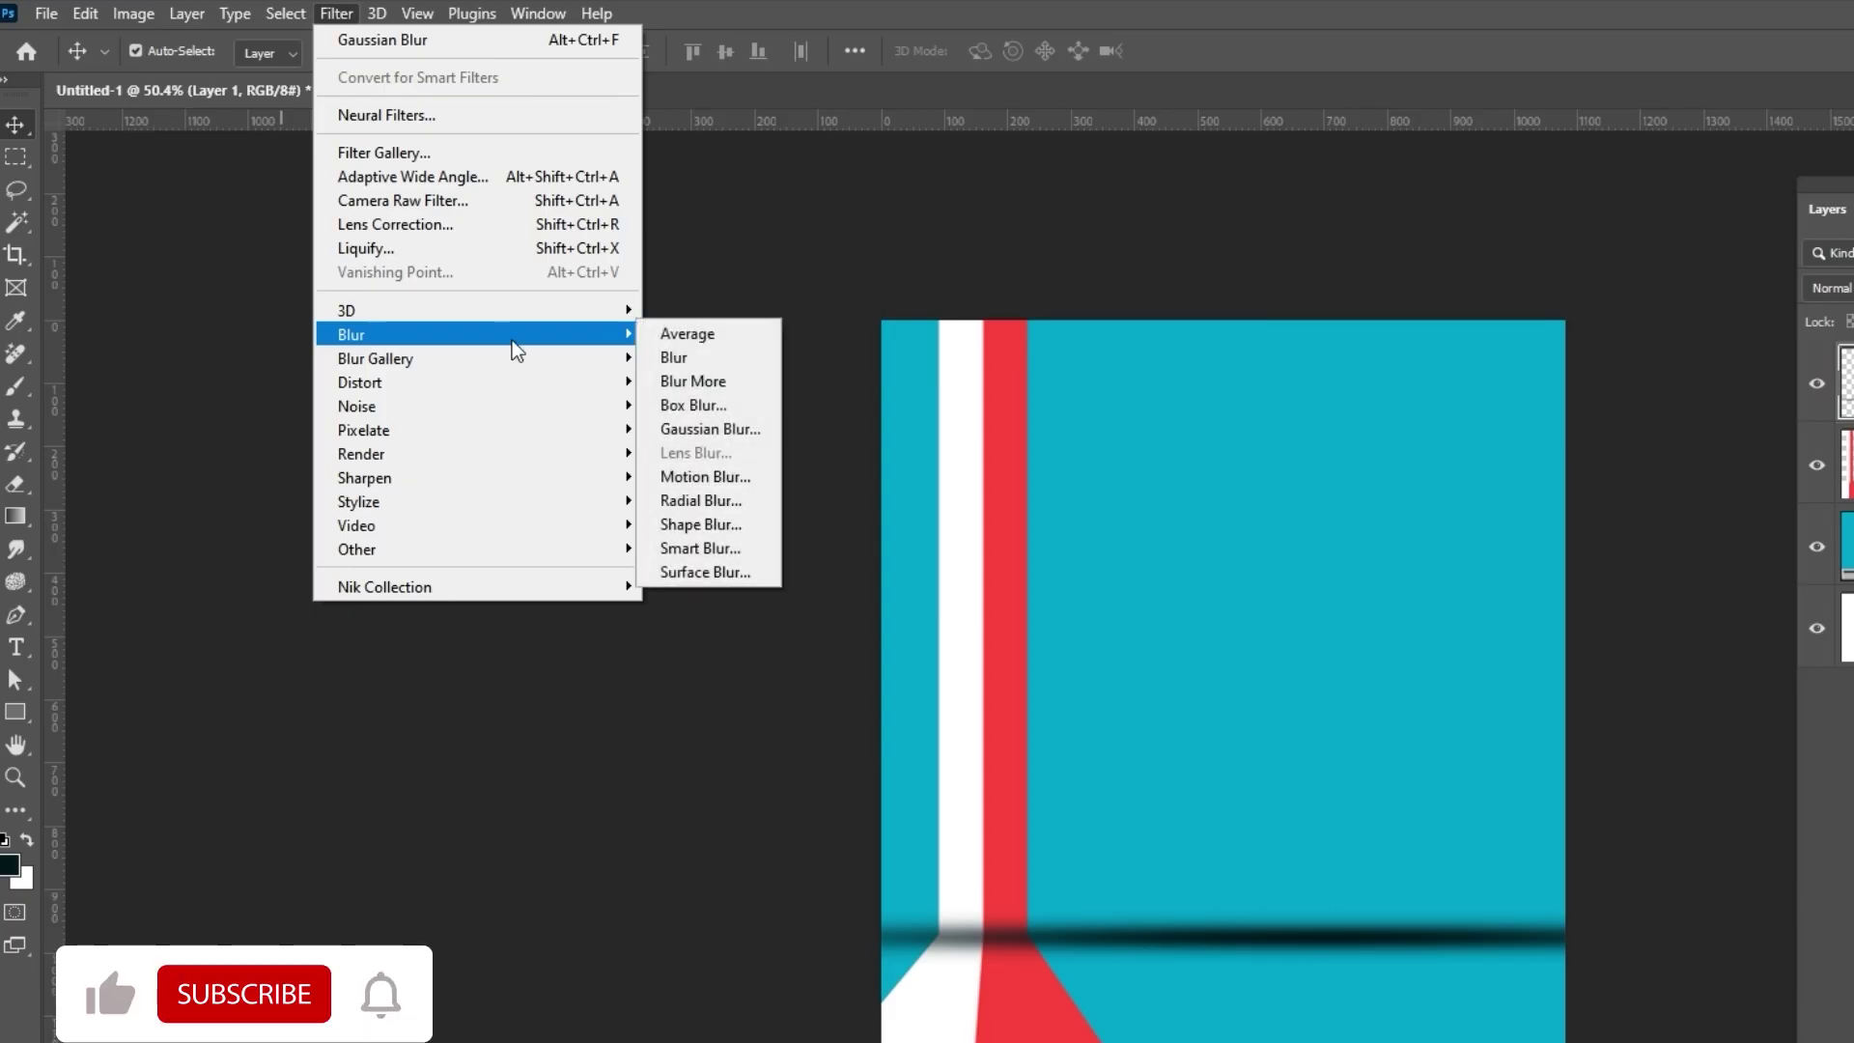
{"action": "left_click", "coordinate": [730, 425]}
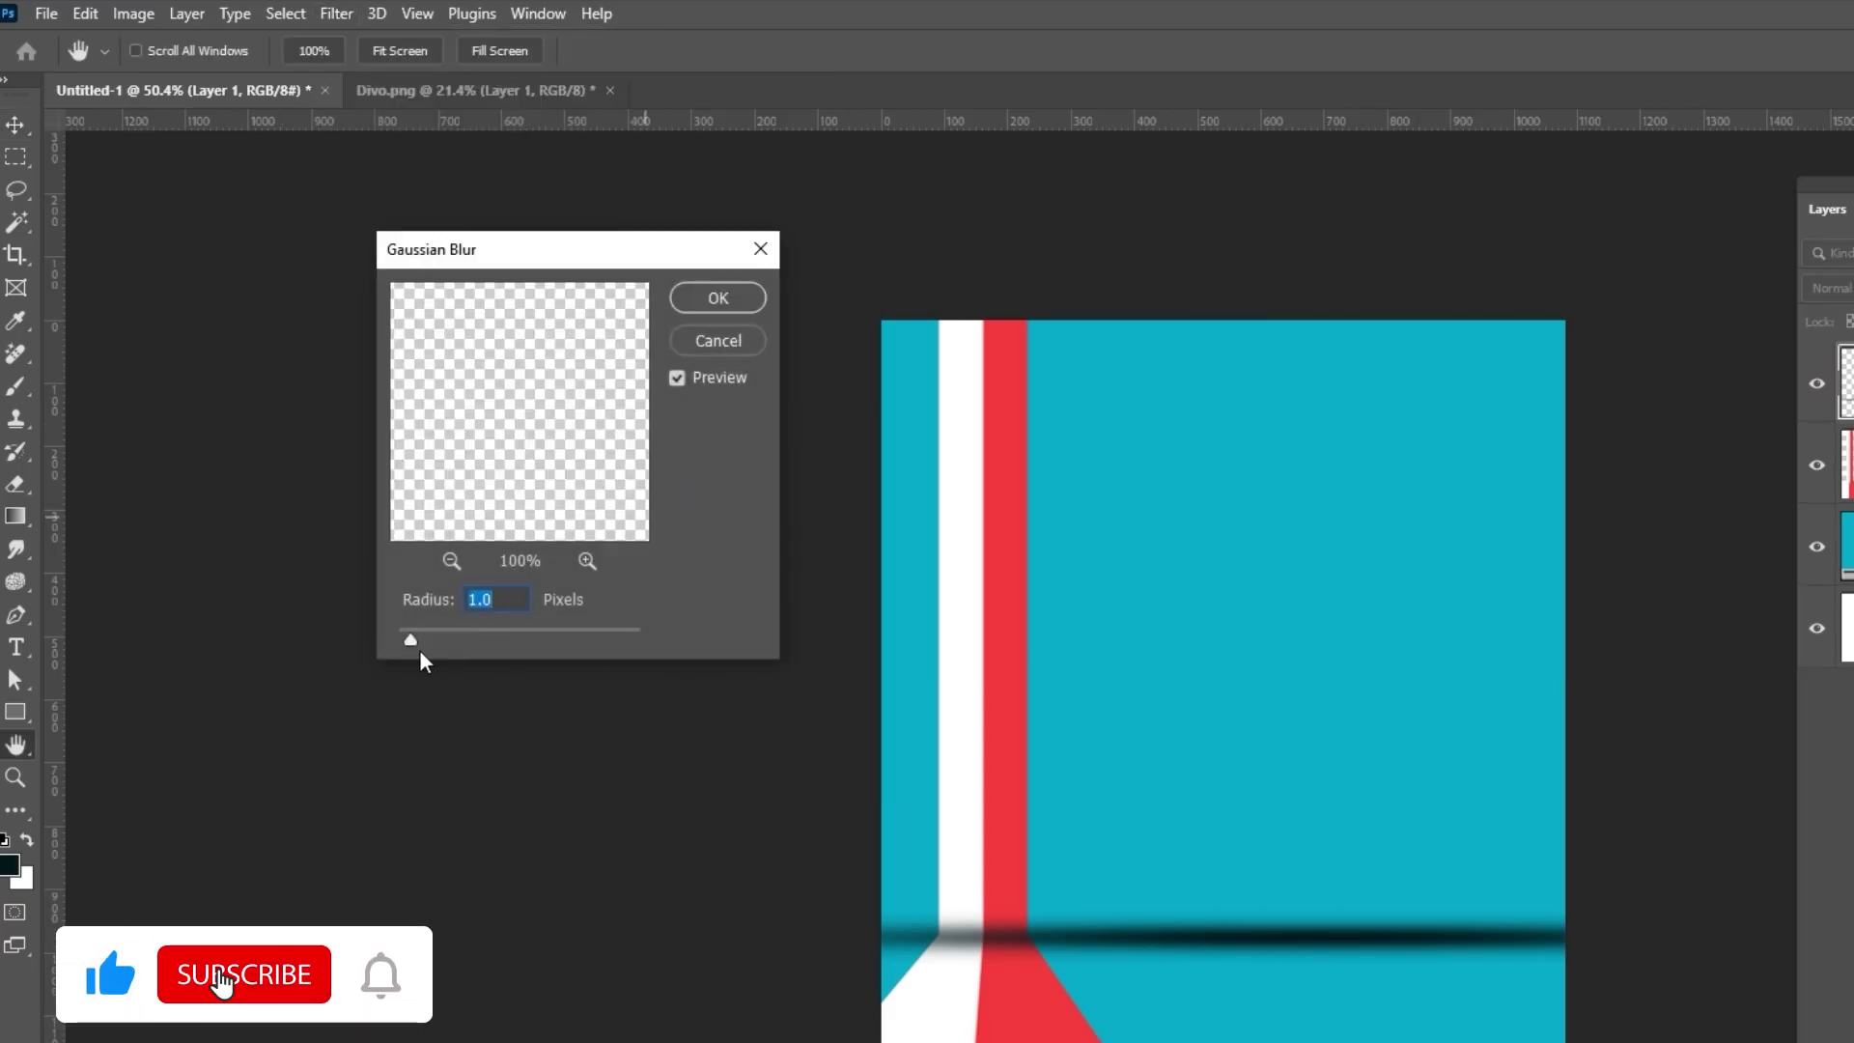
{"action": "left_click_drag", "start_coordinate": [412, 645], "coordinate": [496, 640]}
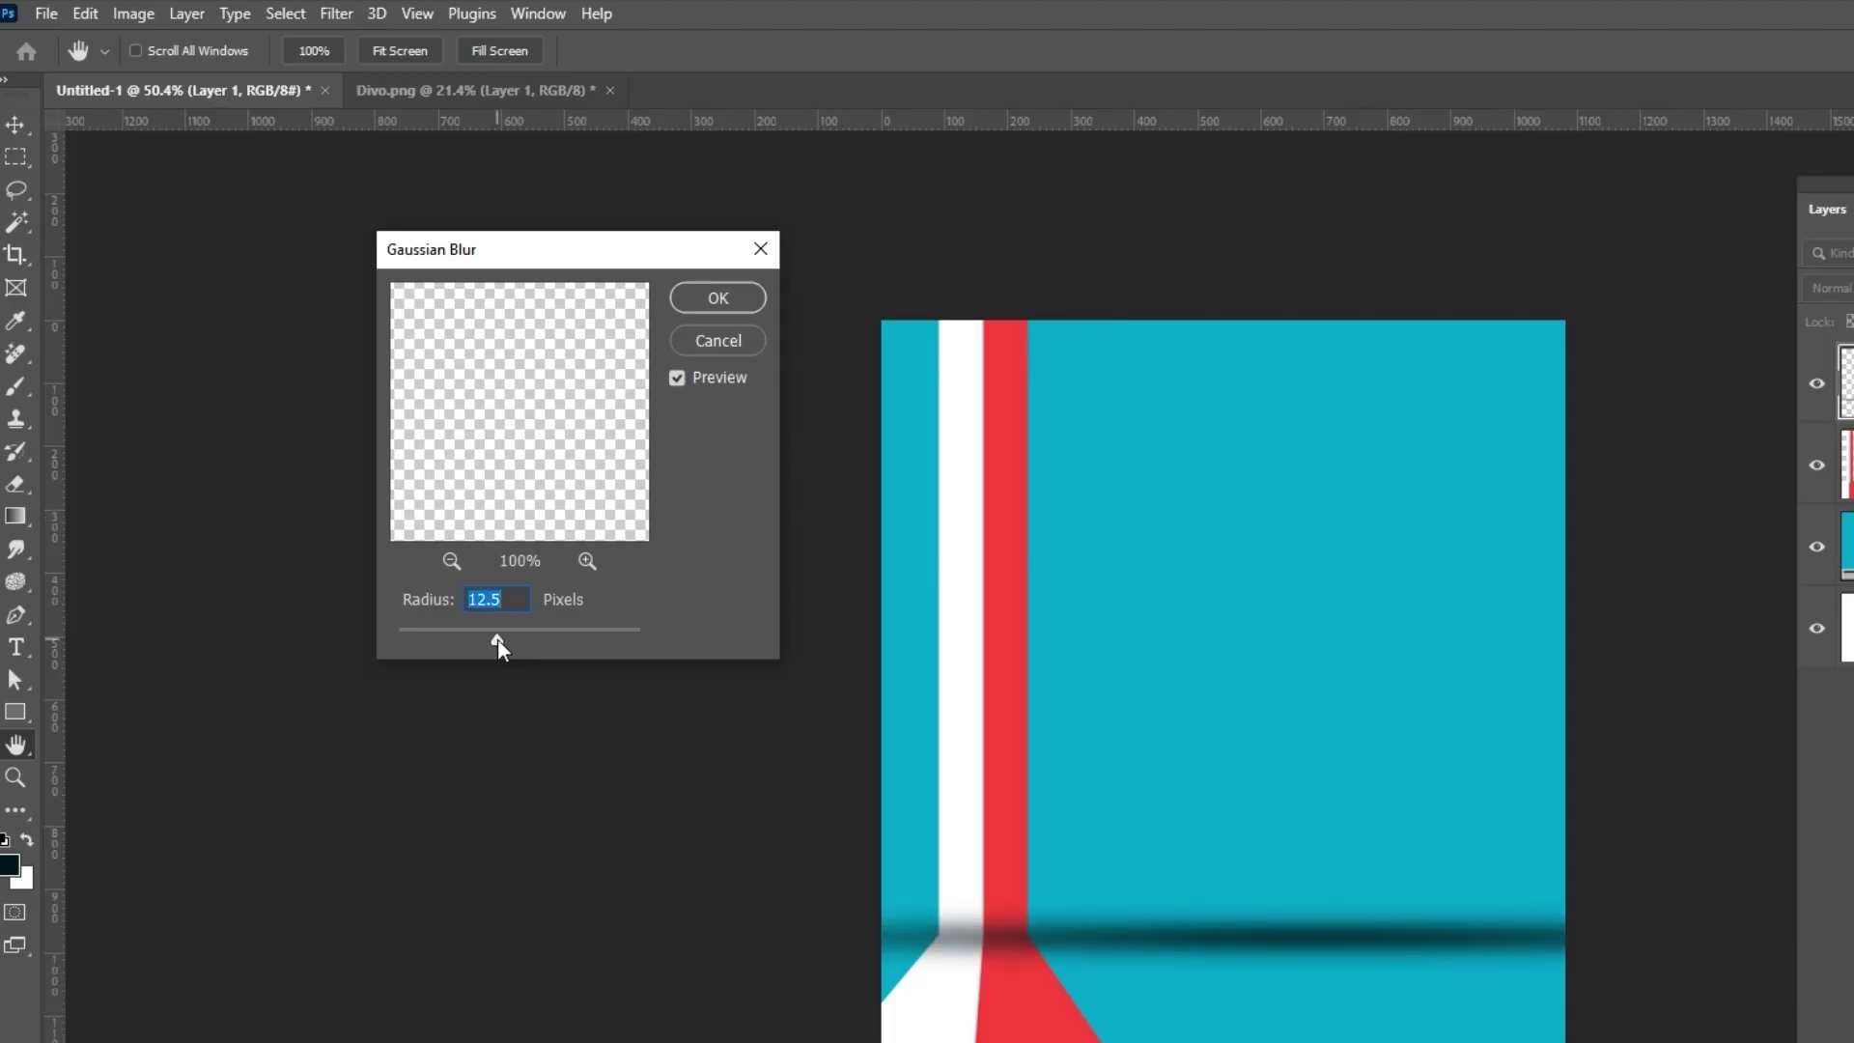
{"action": "left_click", "coordinate": [691, 298]}
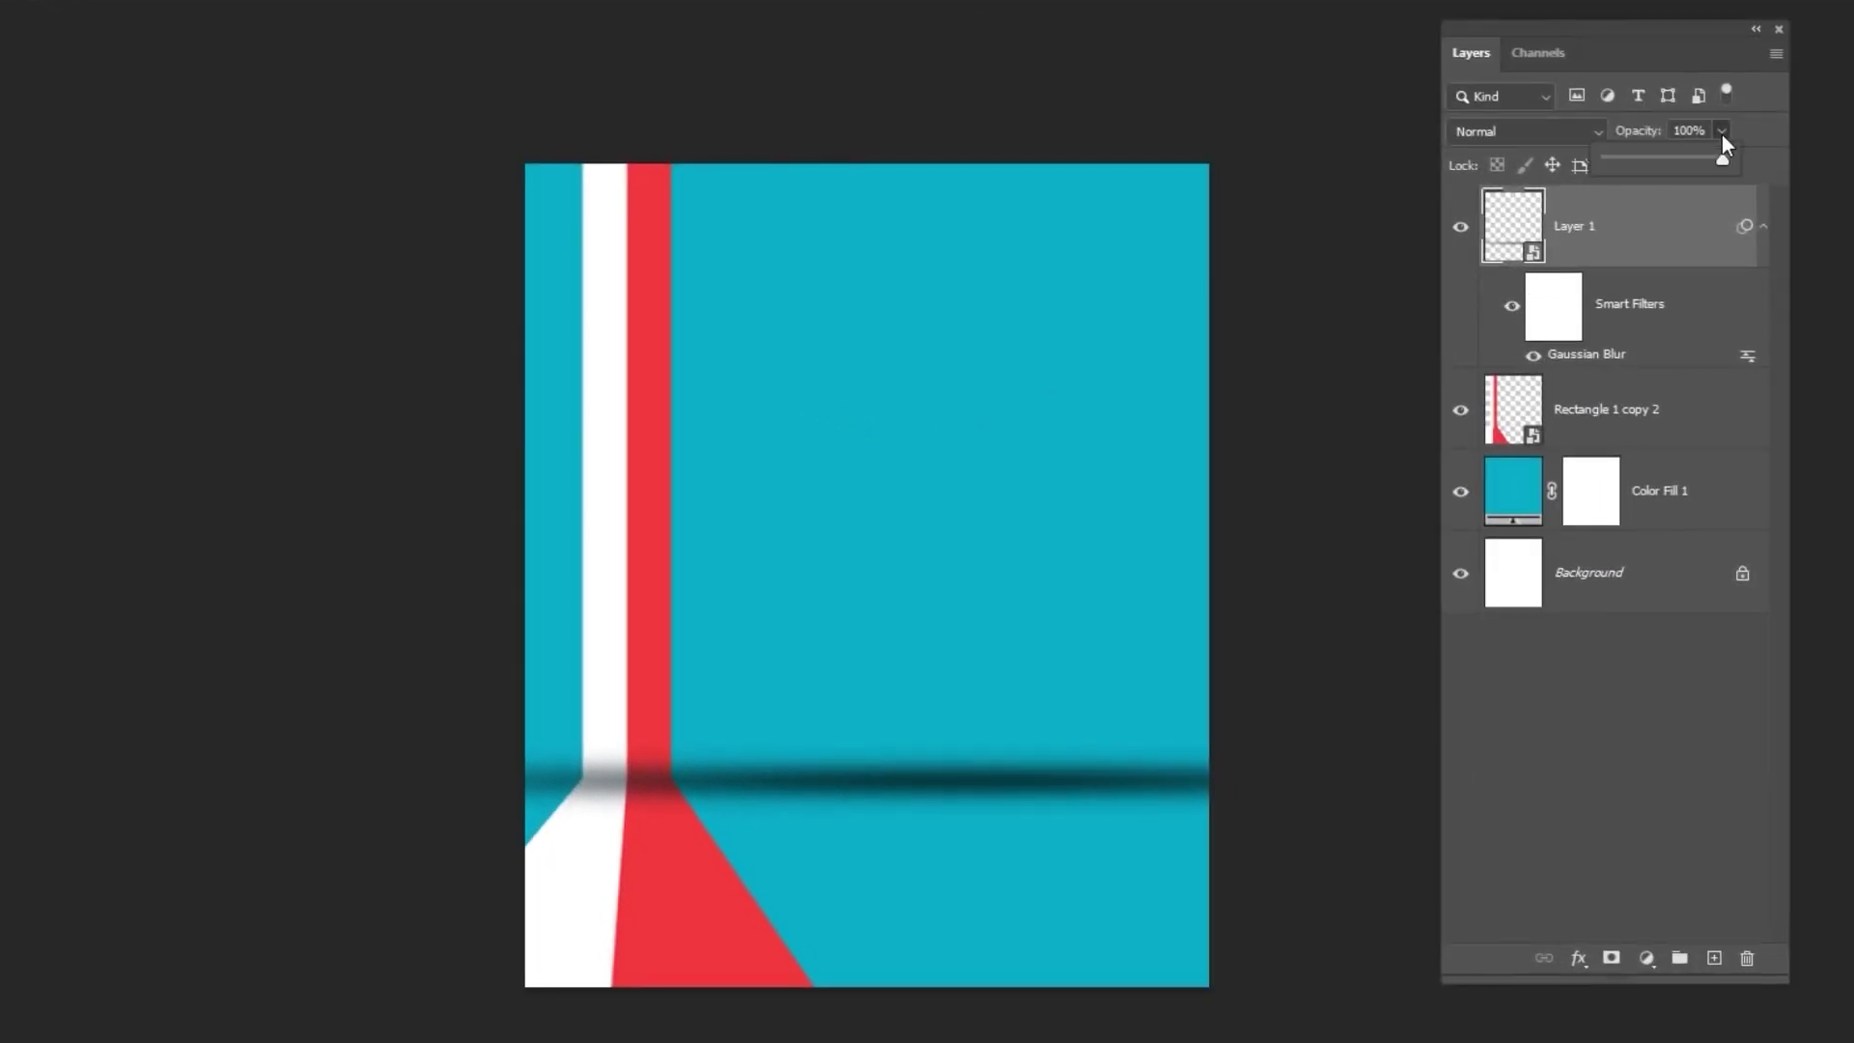
{"action": "left_click_drag", "start_coordinate": [1615, 161], "coordinate": [1626, 160]}
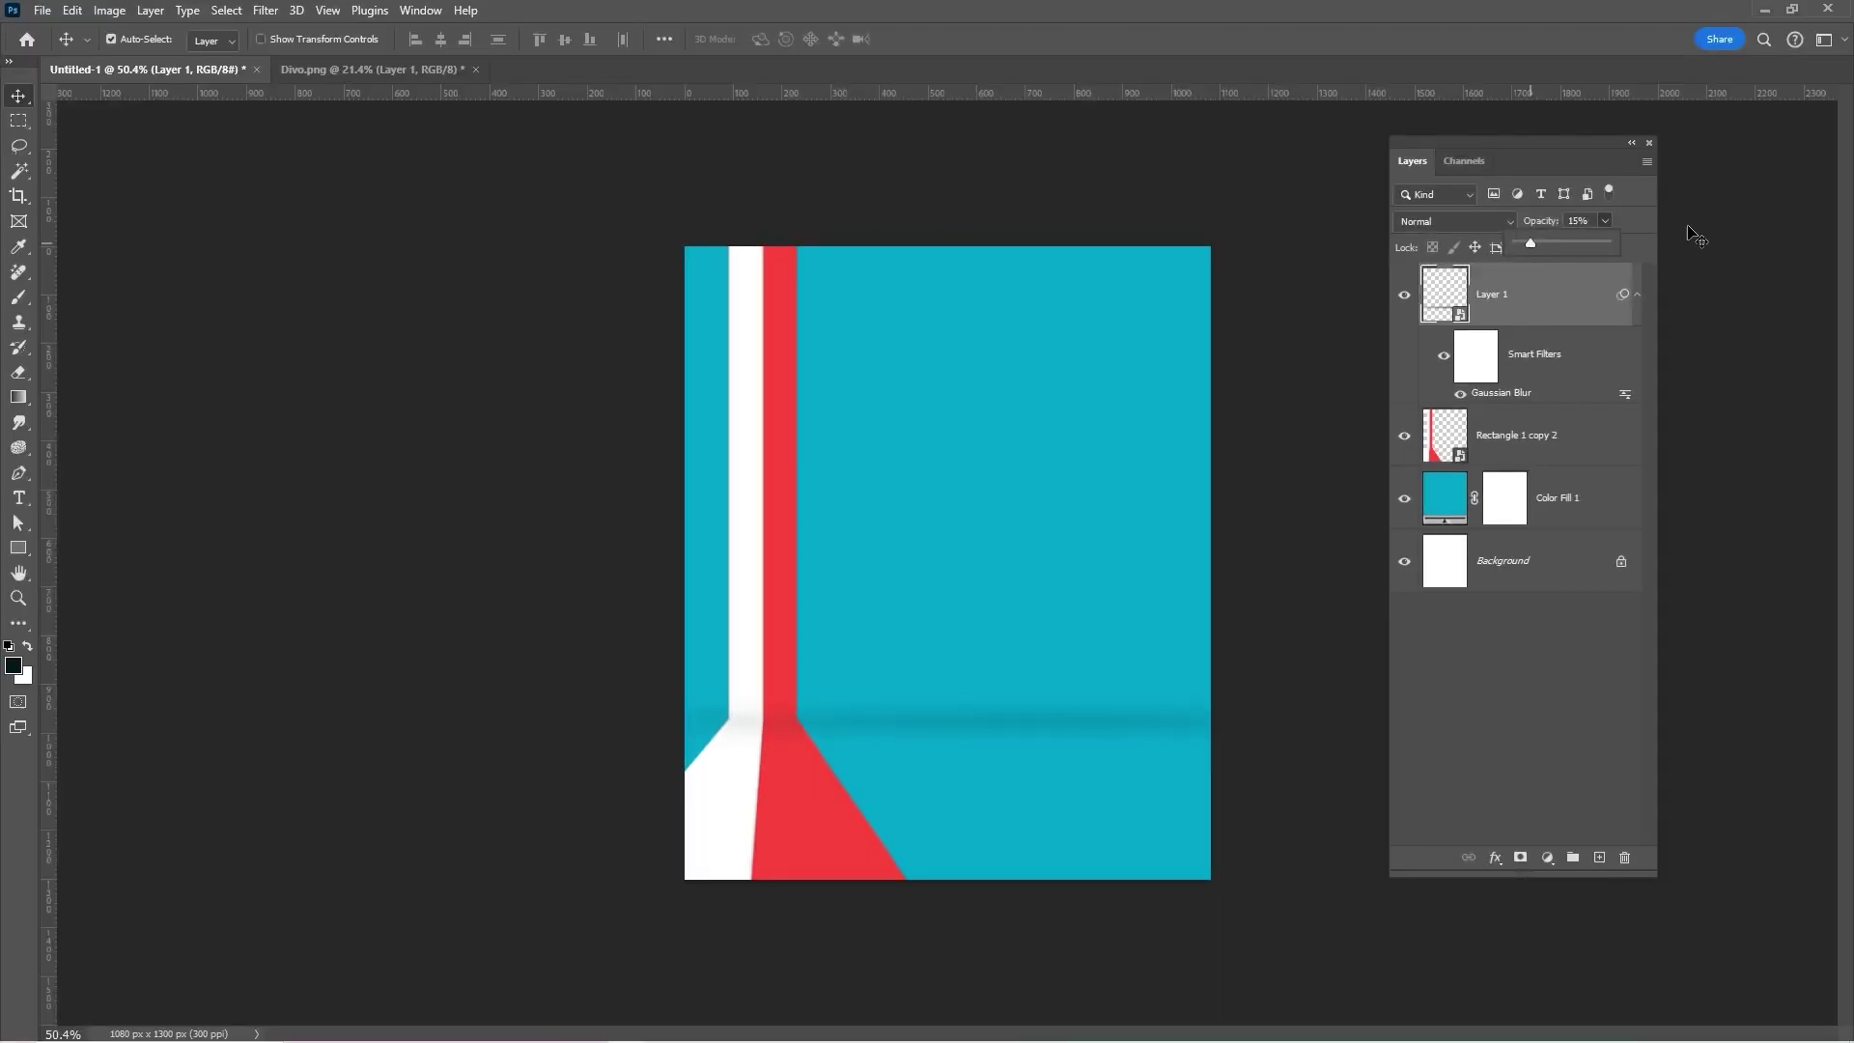
Step: Drag the car layer from Divo.png into the poster as a new layer
{"action": "left_click", "coordinate": [1647, 251]}
{"action": "left_click", "coordinate": [396, 69]}
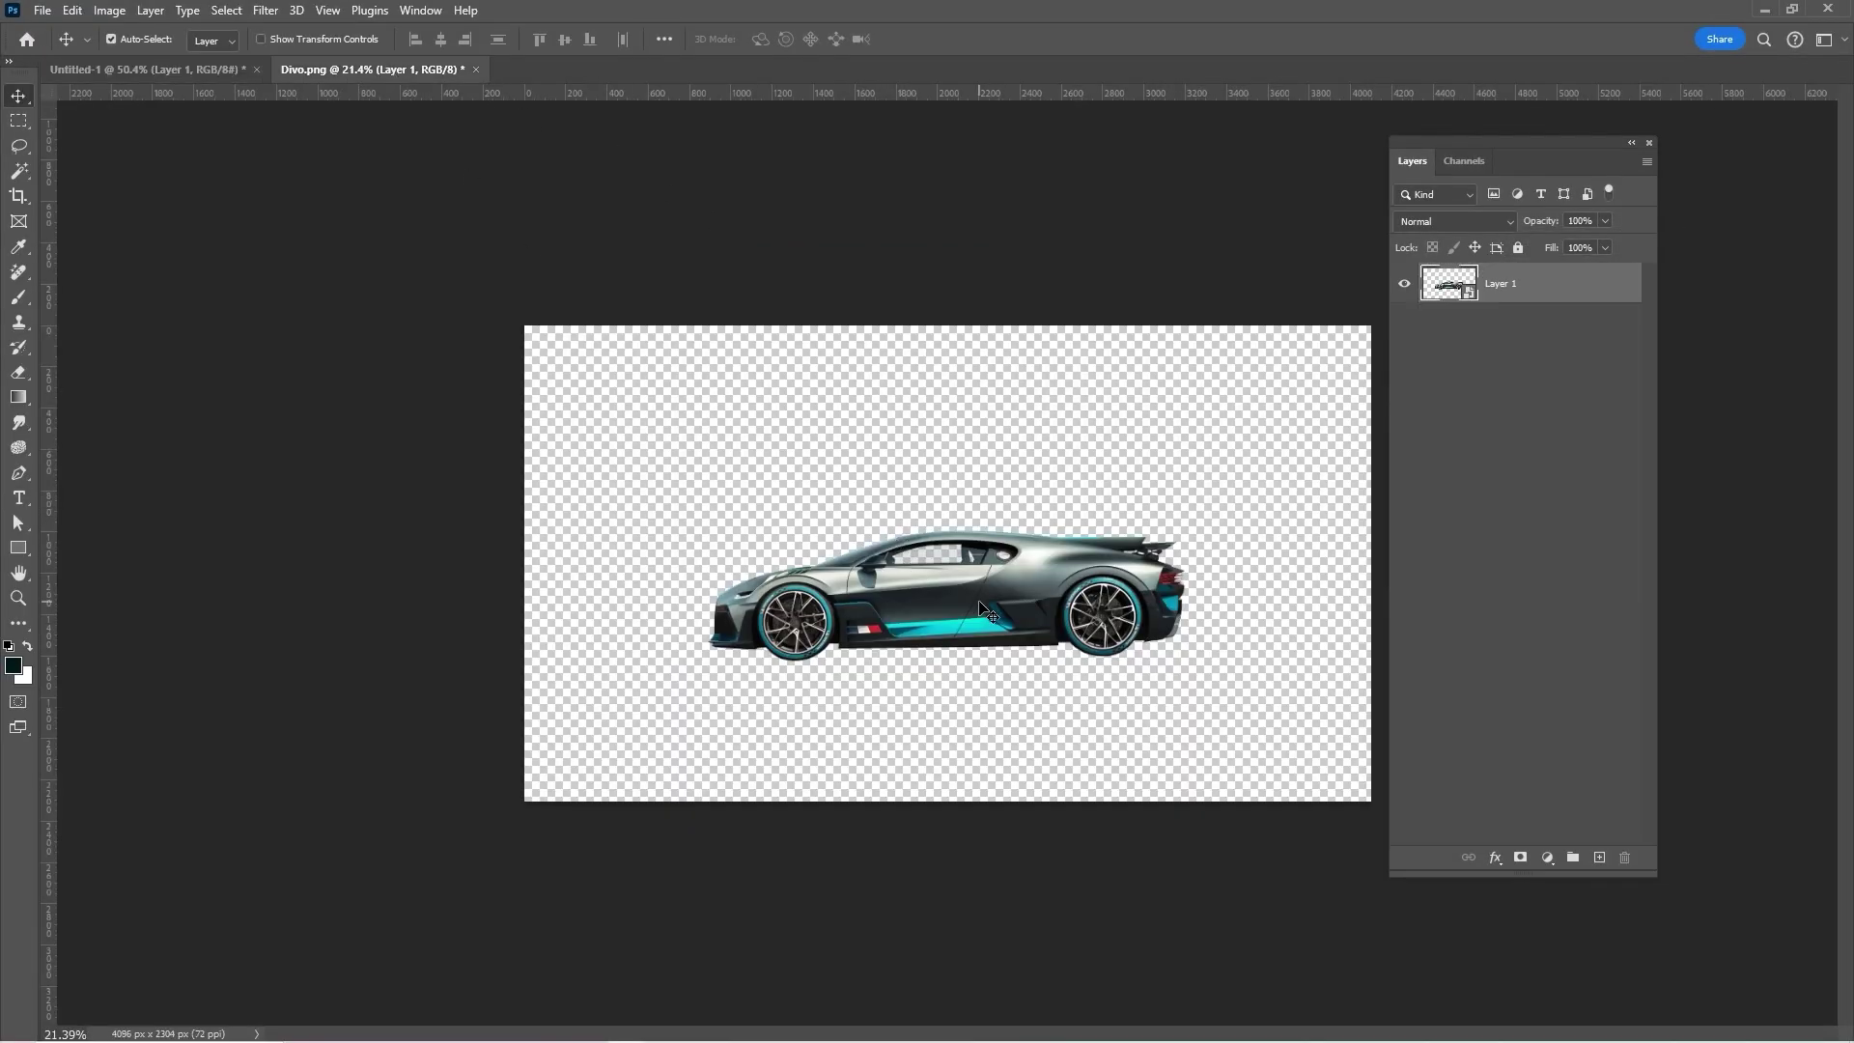
{"action": "left_click_drag", "start_coordinate": [980, 602], "coordinate": [810, 600]}
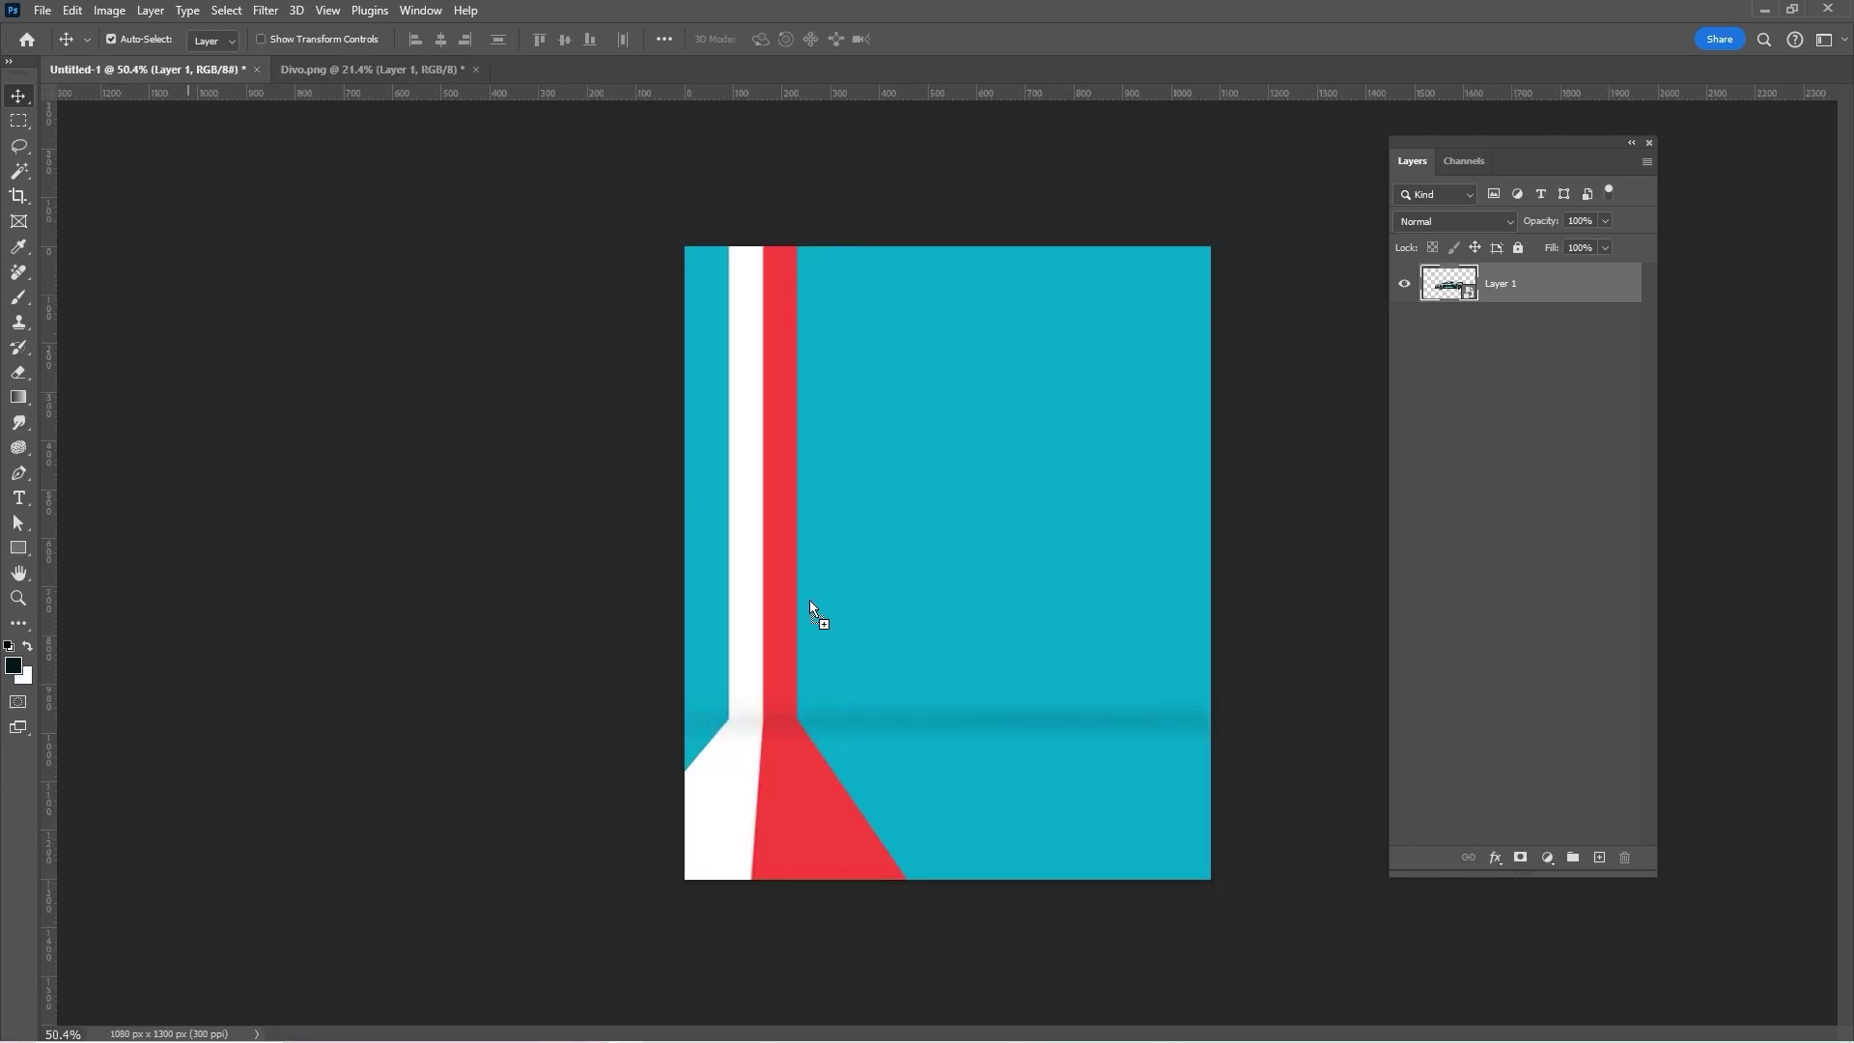
{"action": "left_click_drag", "start_coordinate": [936, 697], "coordinate": [937, 697]}
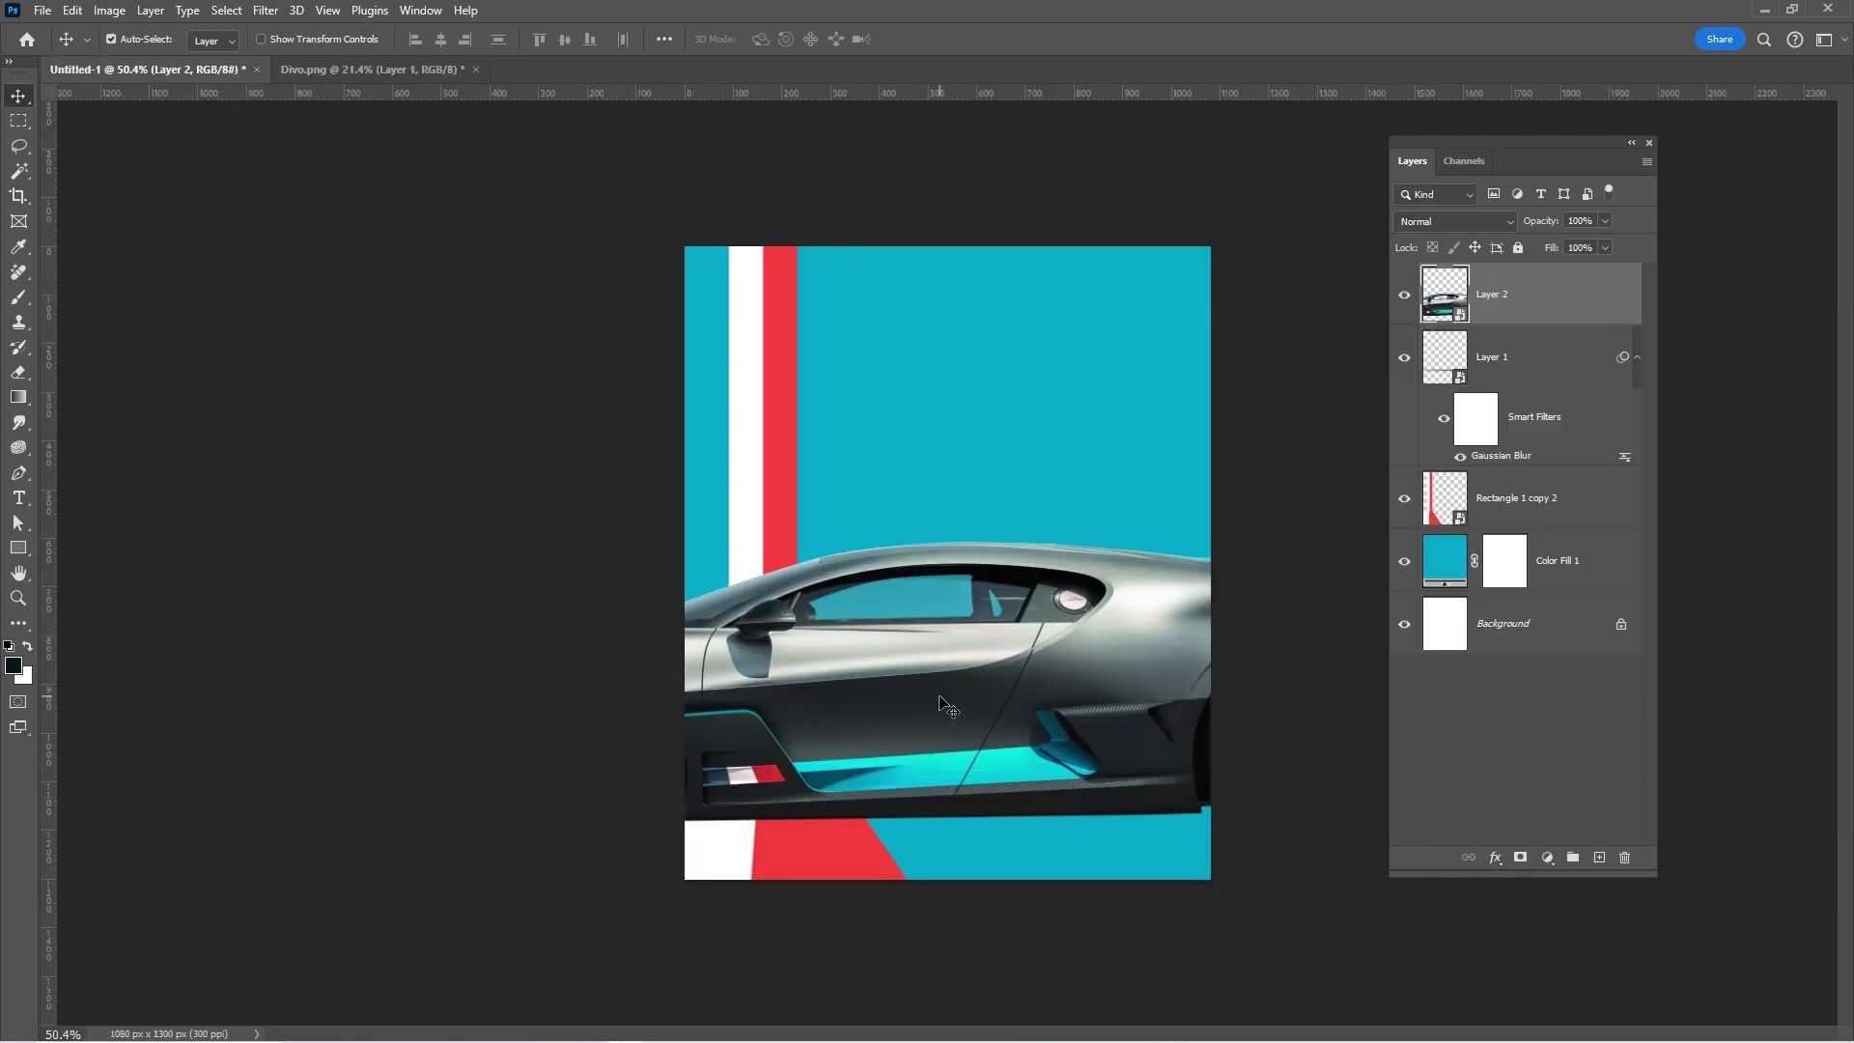
Step: Convert the car to a smart object and scale it to about 36% onto the shadow
{"action": "right_click", "coordinate": [1491, 317]}
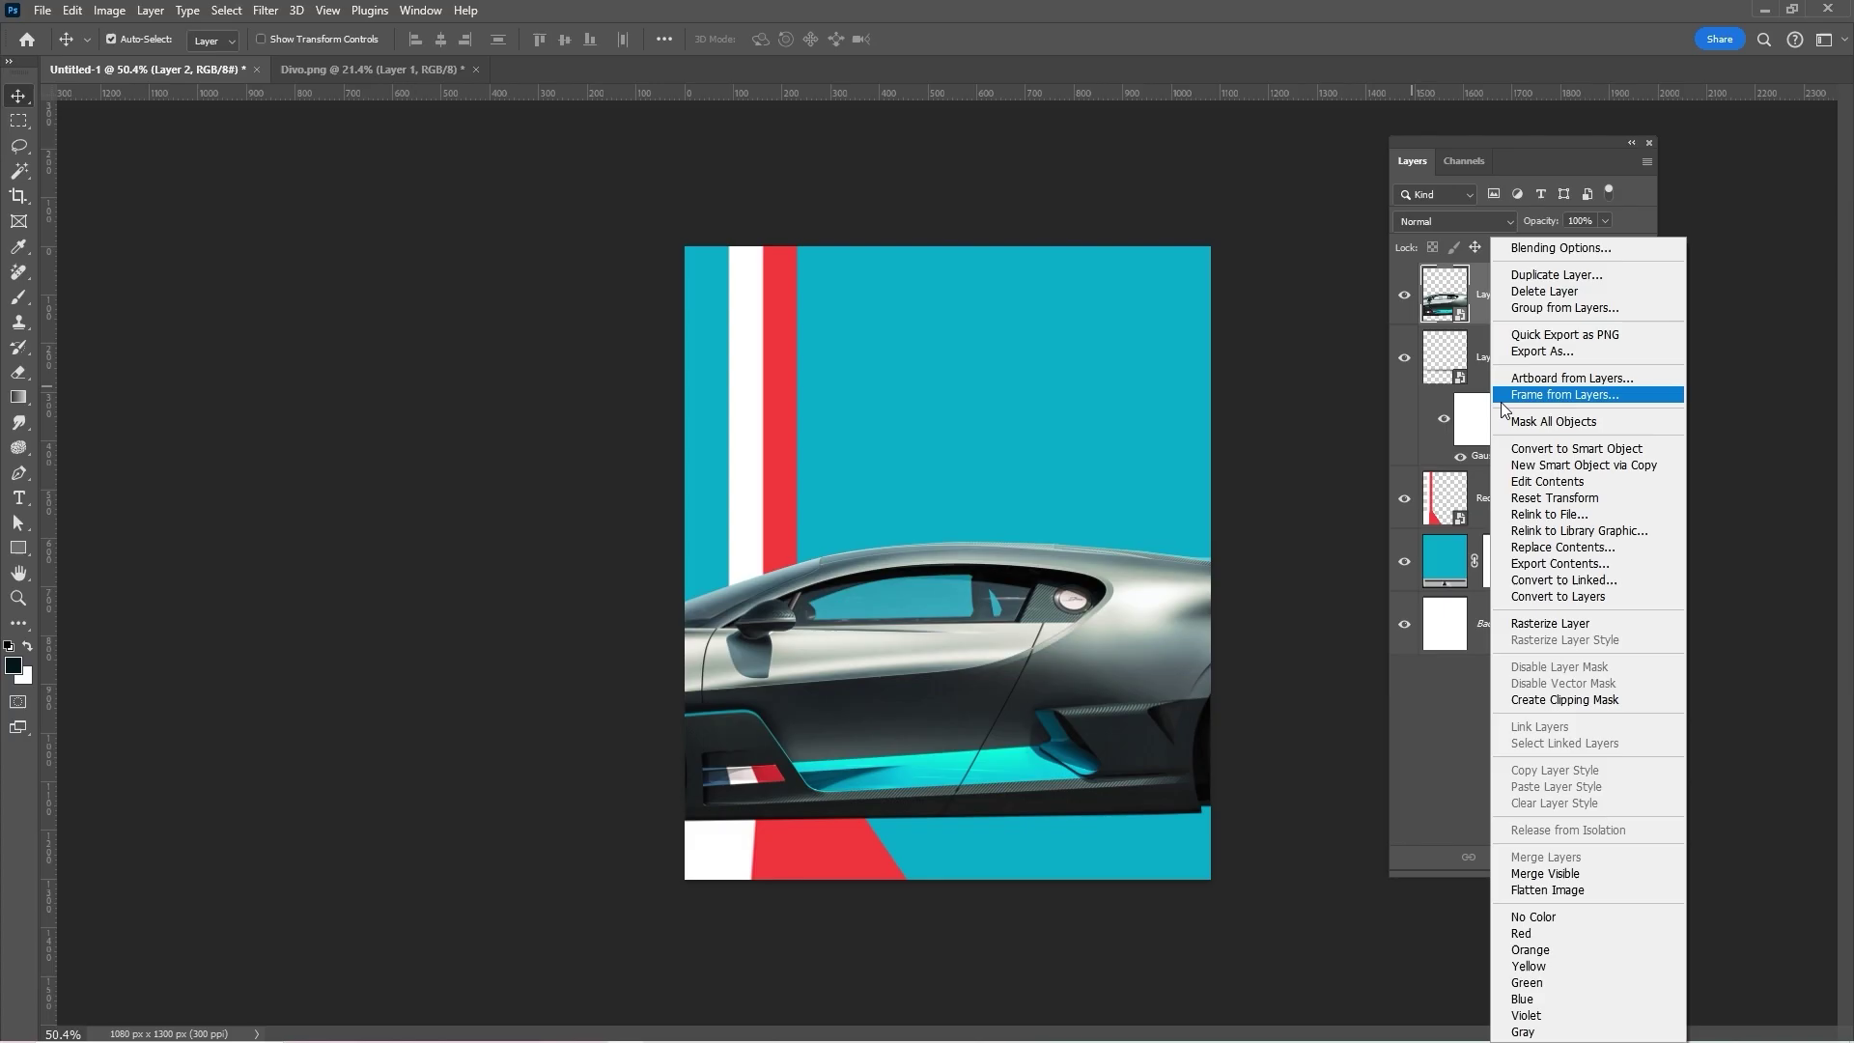
{"action": "left_click", "coordinate": [1535, 449]}
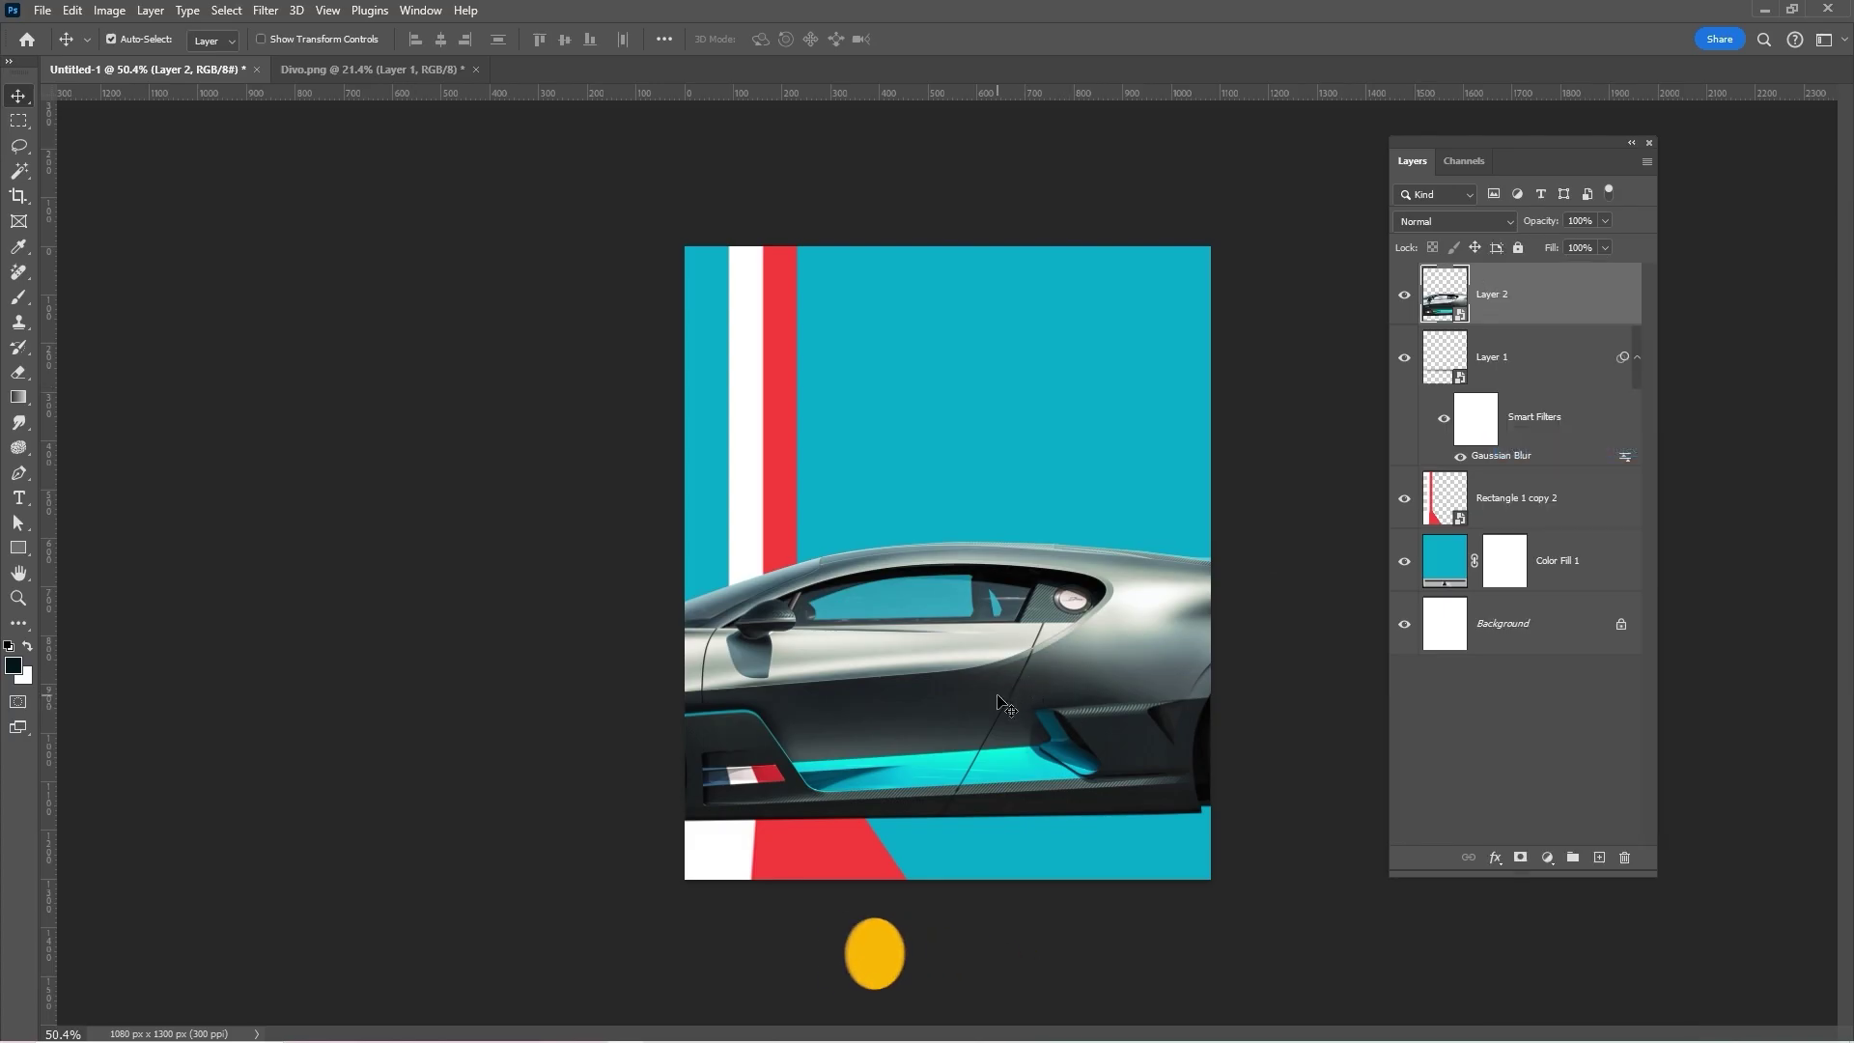
{"action": "key", "text": "ctrl+t"}
{"action": "left_click_drag", "start_coordinate": [942, 848], "coordinate": [990, 725]}
{"action": "key", "text": "Return"}
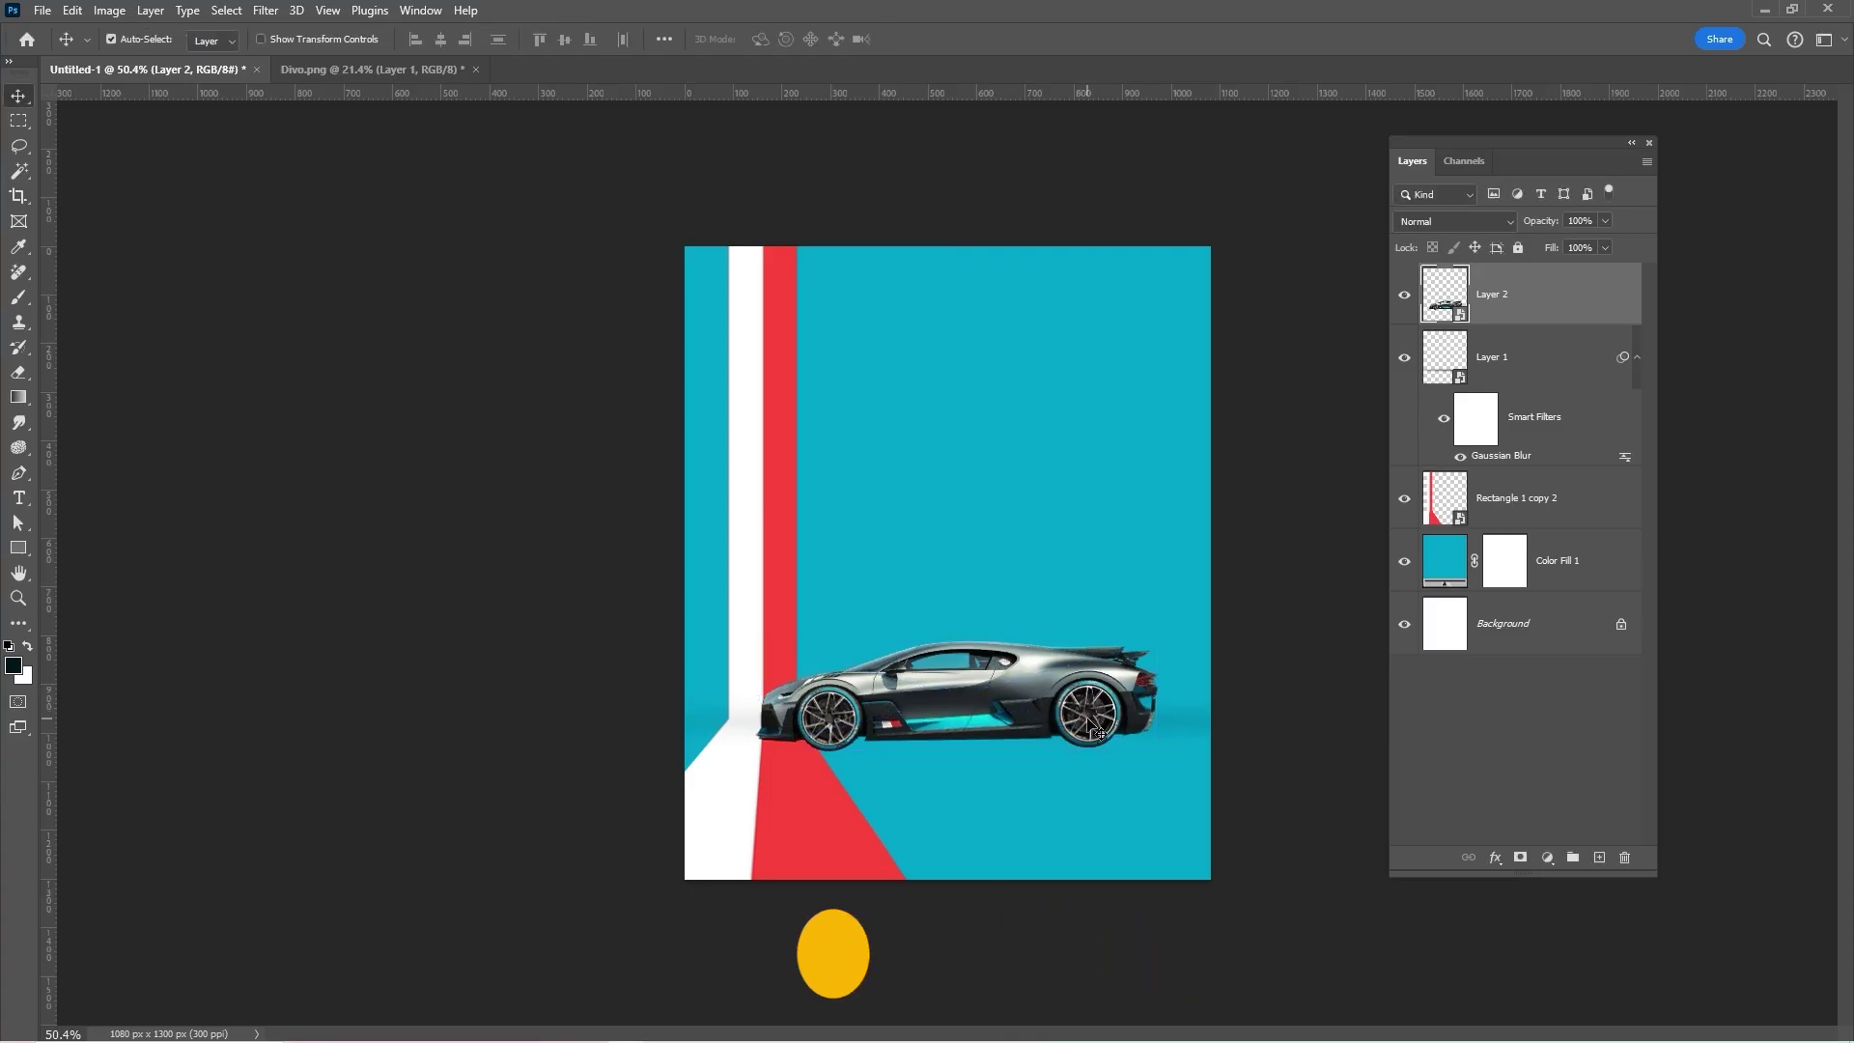
{"action": "left_click", "coordinate": [270, 17]}
Step: Apply a Camera Raw Filter to the car with Auto tone and Detail sharpening 13
{"action": "left_click", "coordinate": [317, 155]}
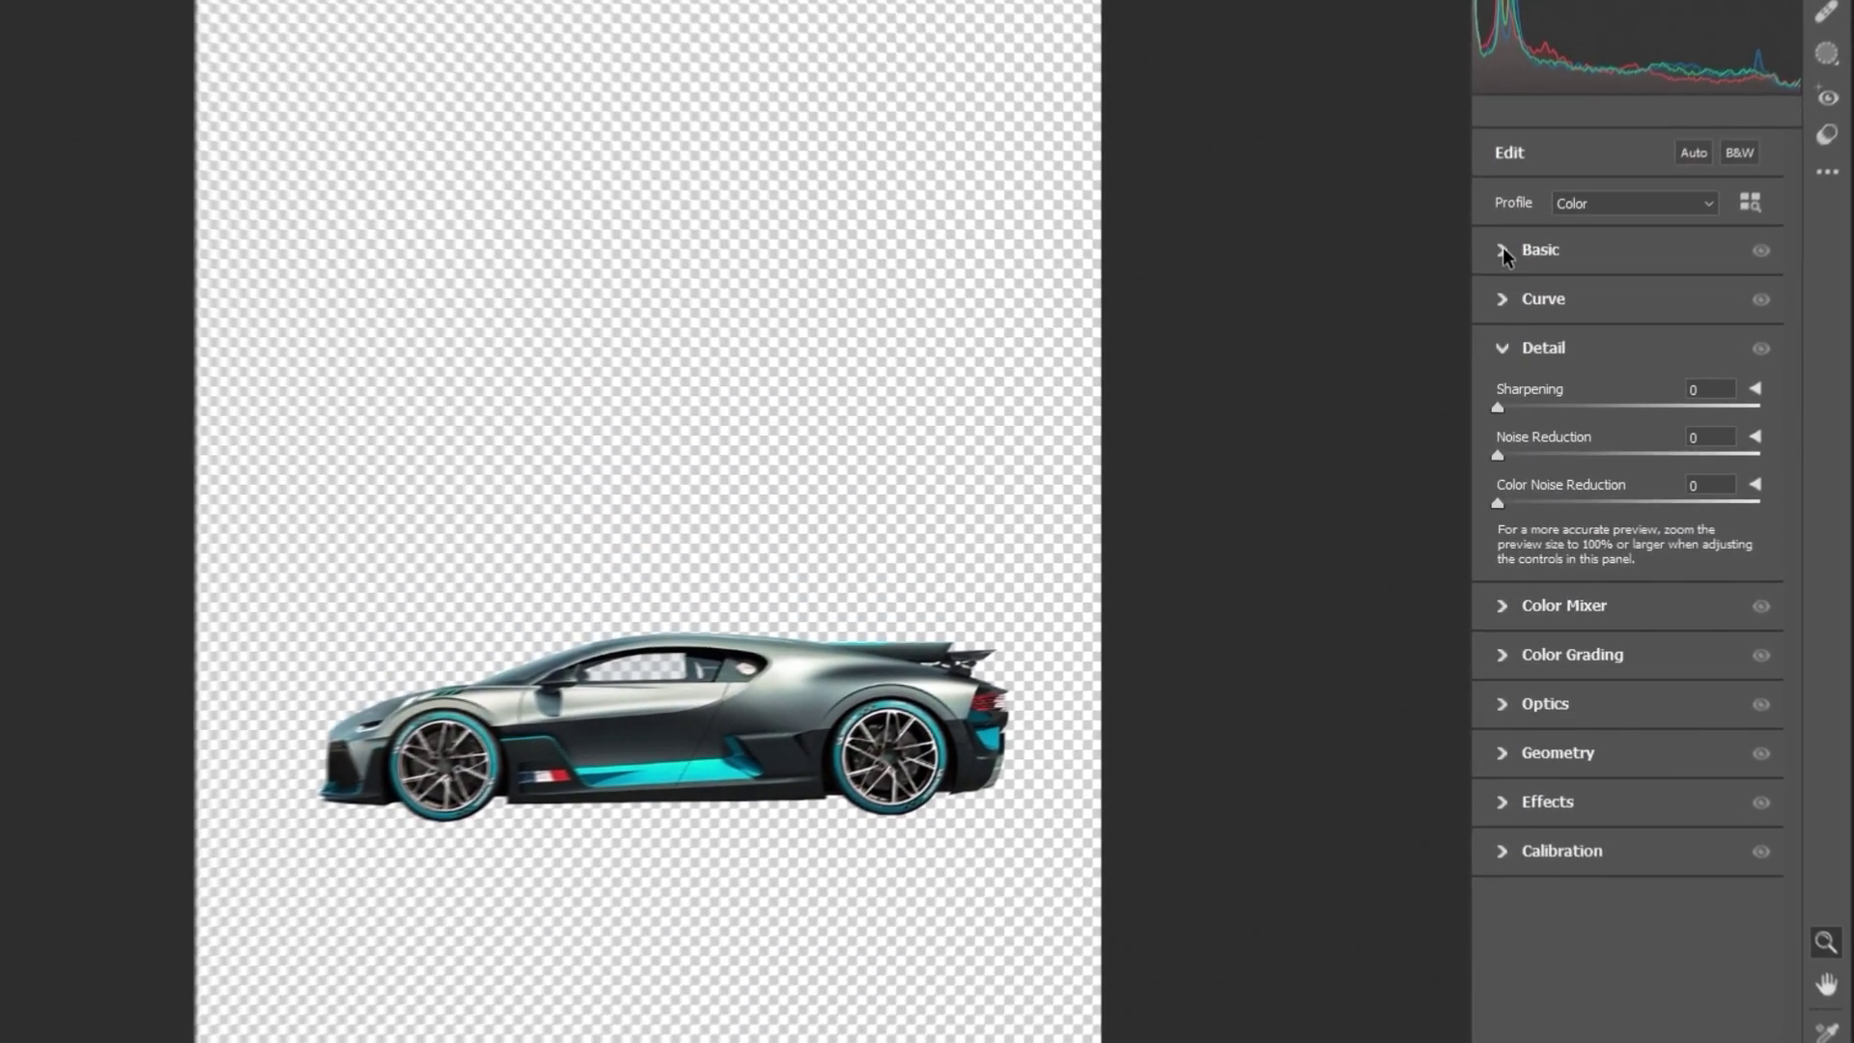
{"action": "left_click", "coordinate": [1500, 307]}
{"action": "key", "text": "ctrl+shift+a"}
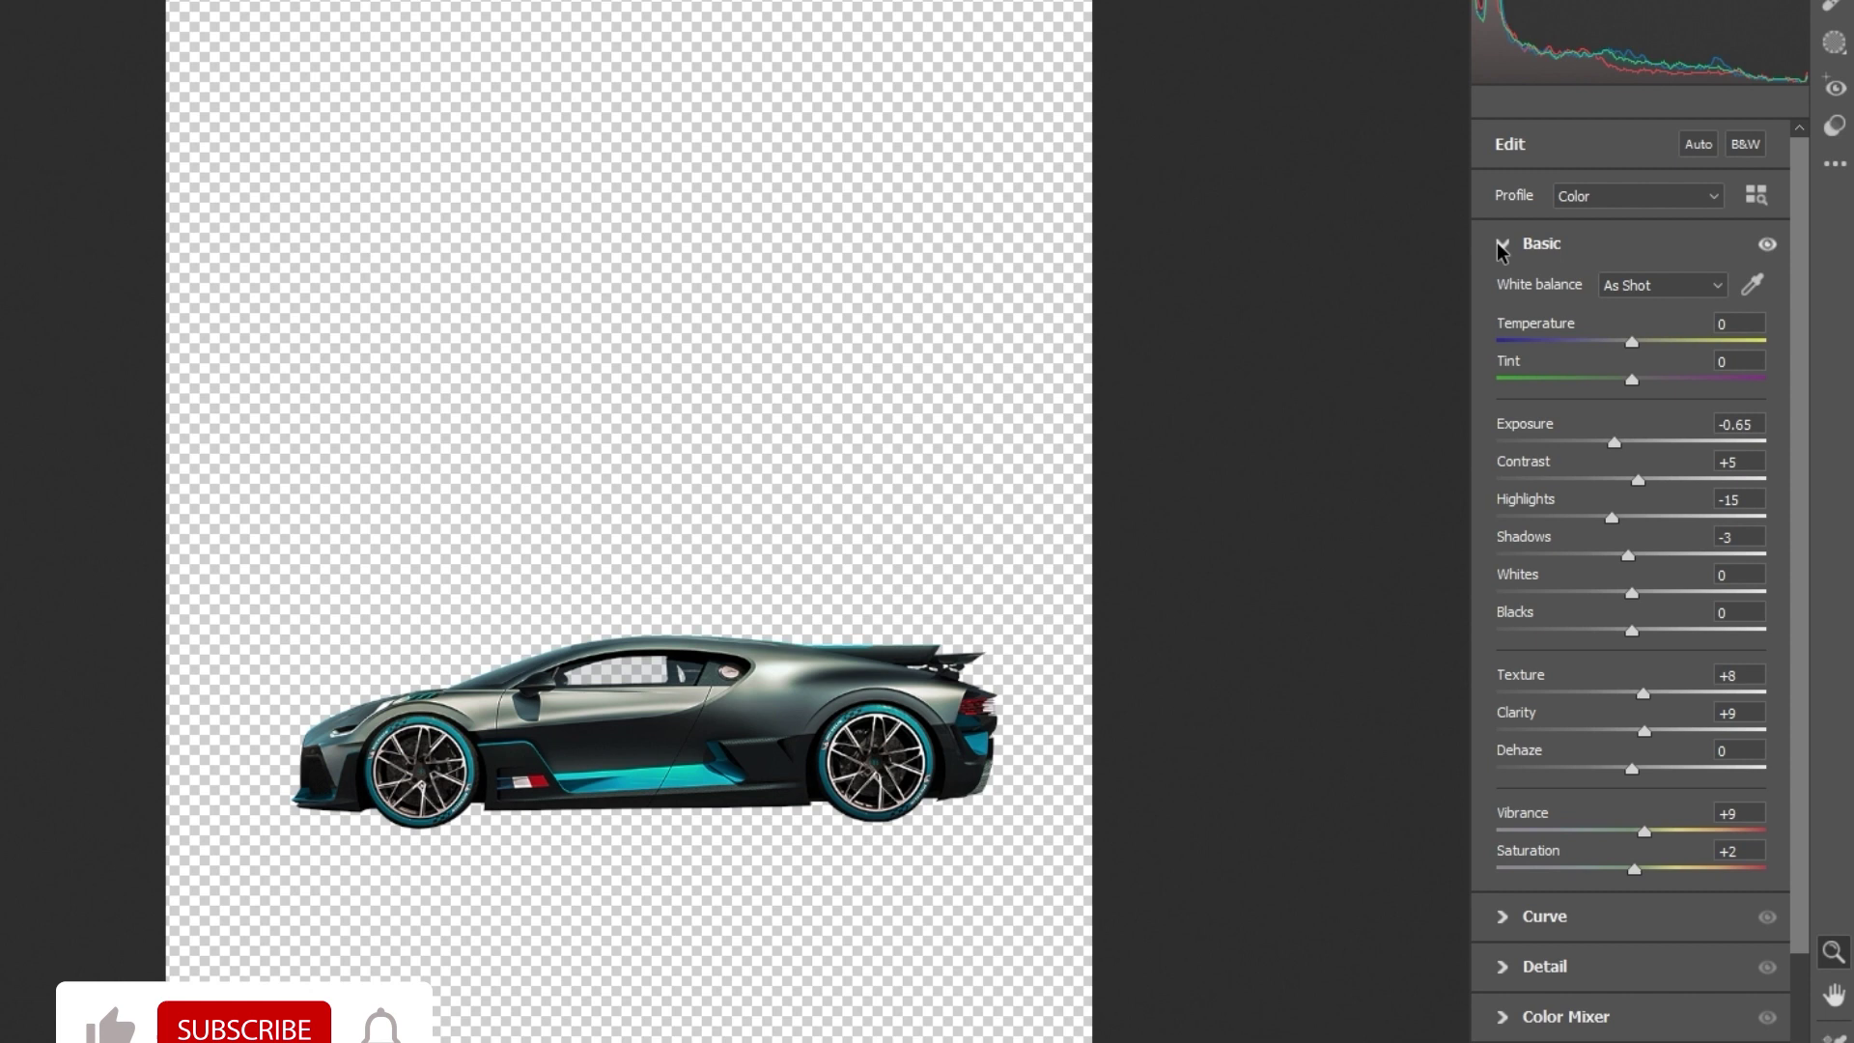
{"action": "left_click", "coordinate": [1499, 243]}
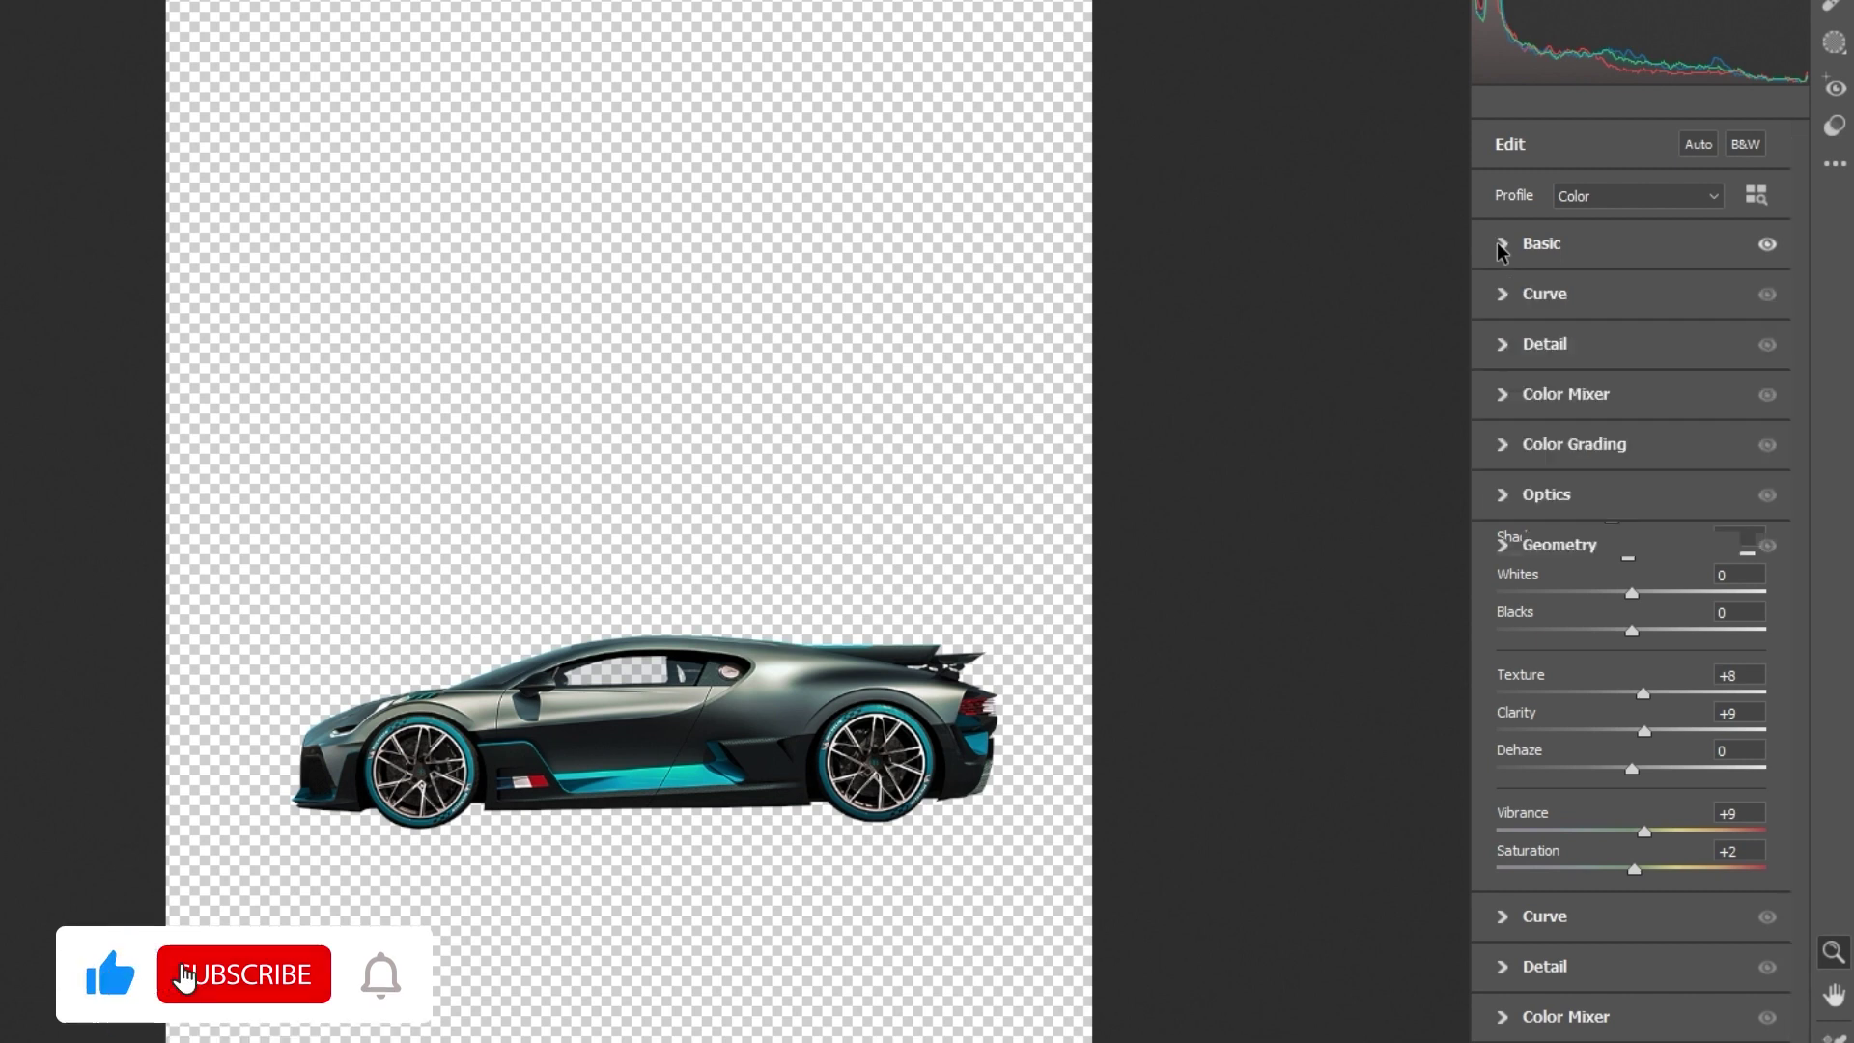
{"action": "left_click", "coordinate": [1501, 346]}
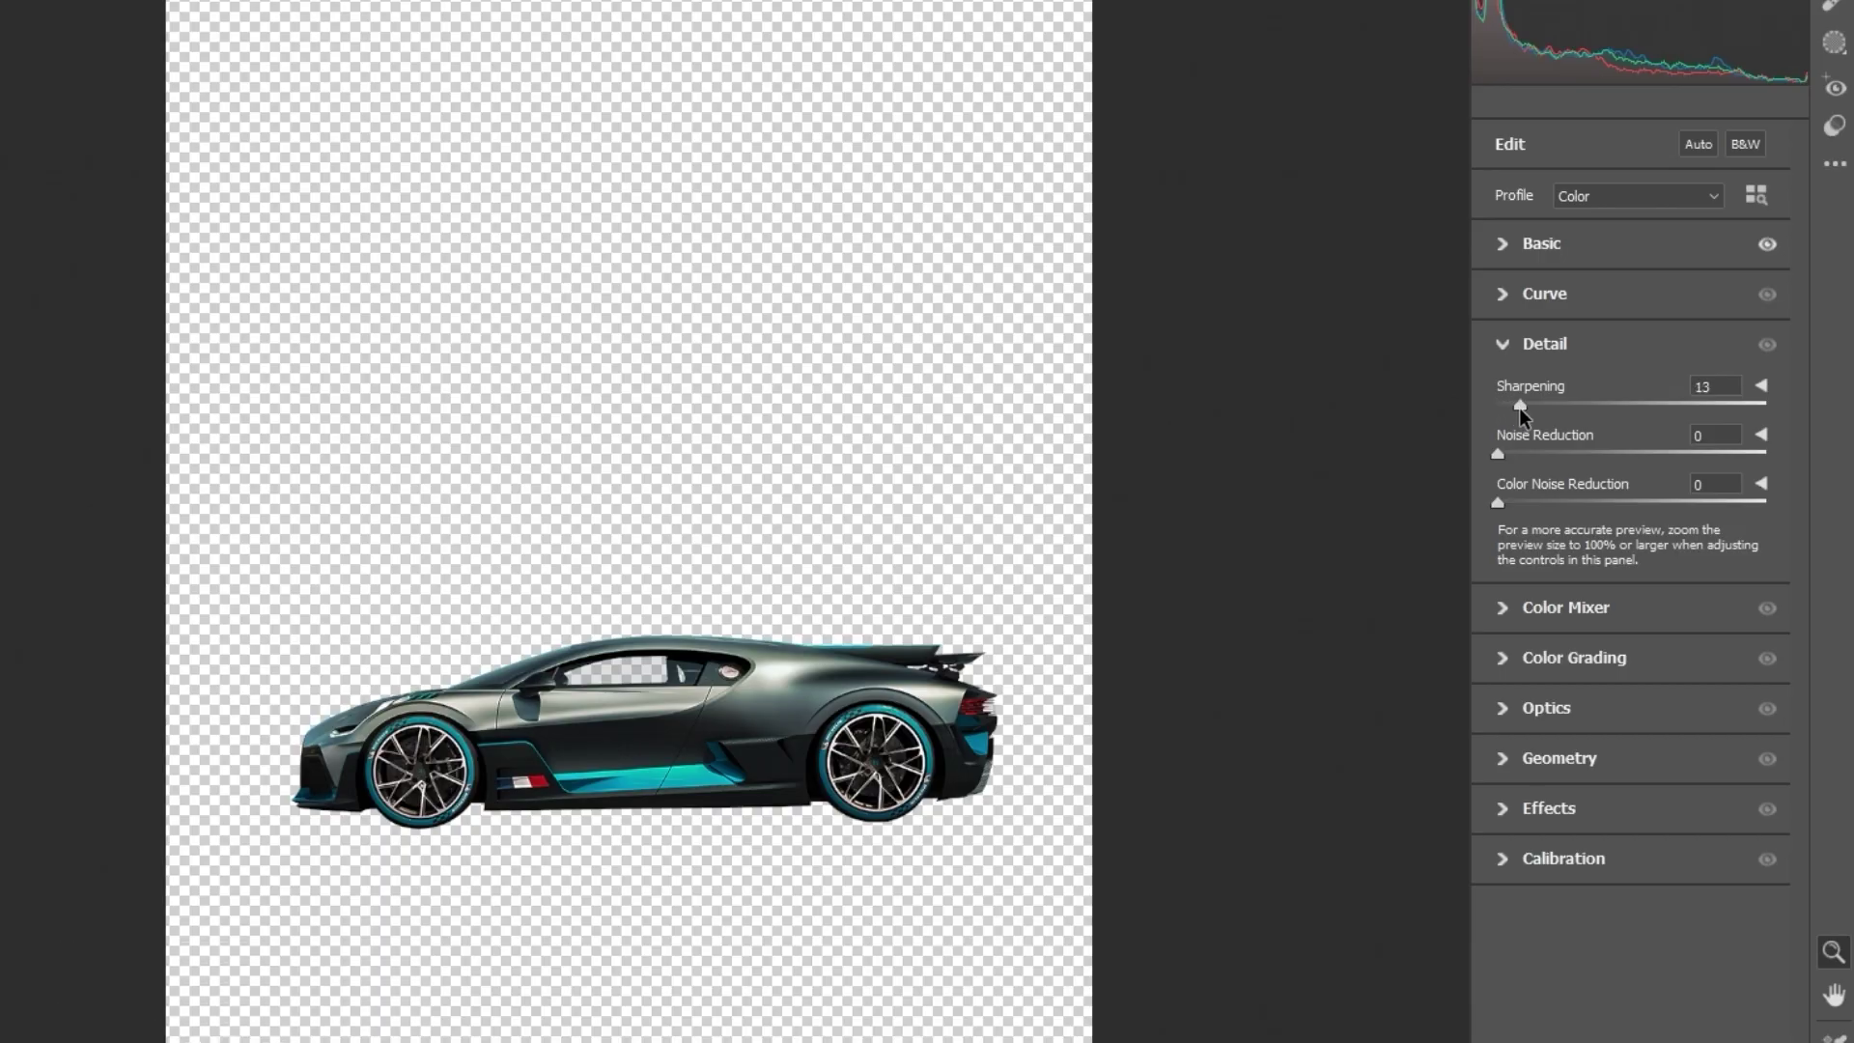
{"action": "key", "text": "Return"}
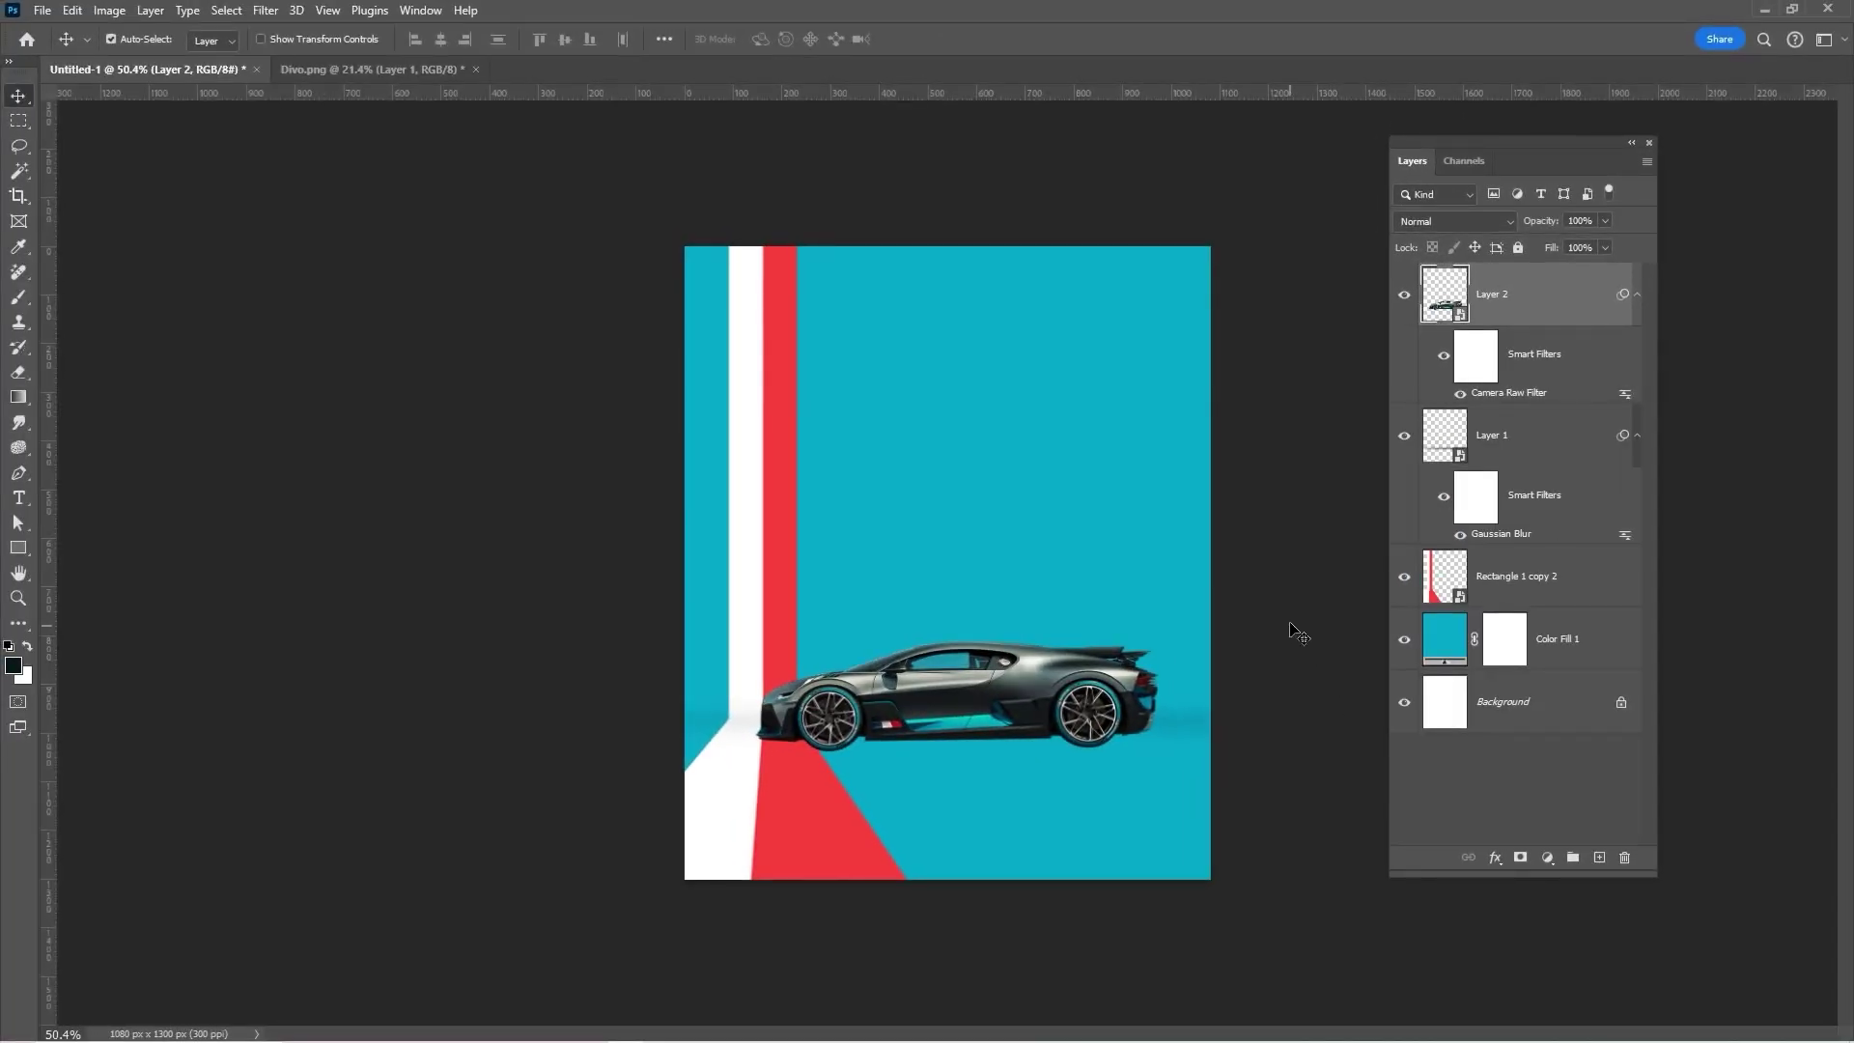
Step: Compare the Camera Raw look, then add an empty layer above Layer 1 and zoom in on the car
{"action": "left_click", "coordinate": [1443, 362]}
{"action": "left_click", "coordinate": [1443, 361]}
{"action": "left_click", "coordinate": [1561, 441]}
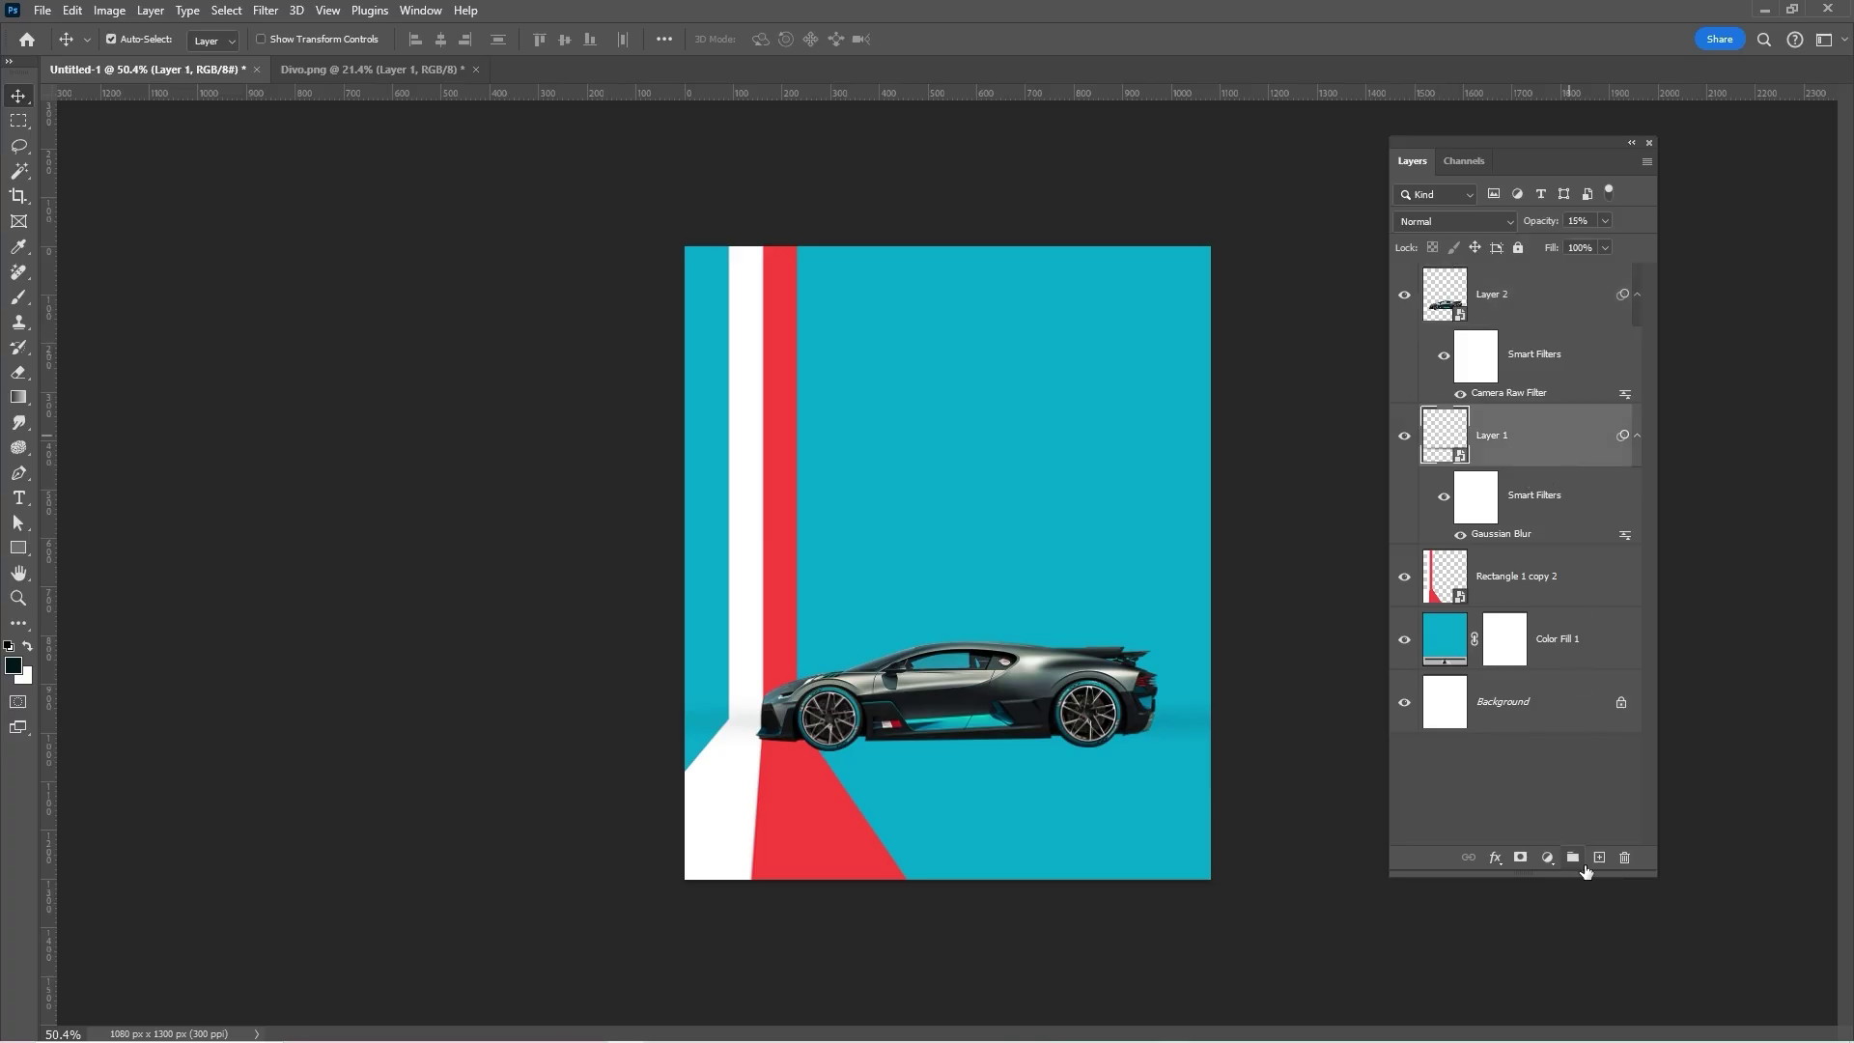
{"action": "left_click", "coordinate": [1600, 859]}
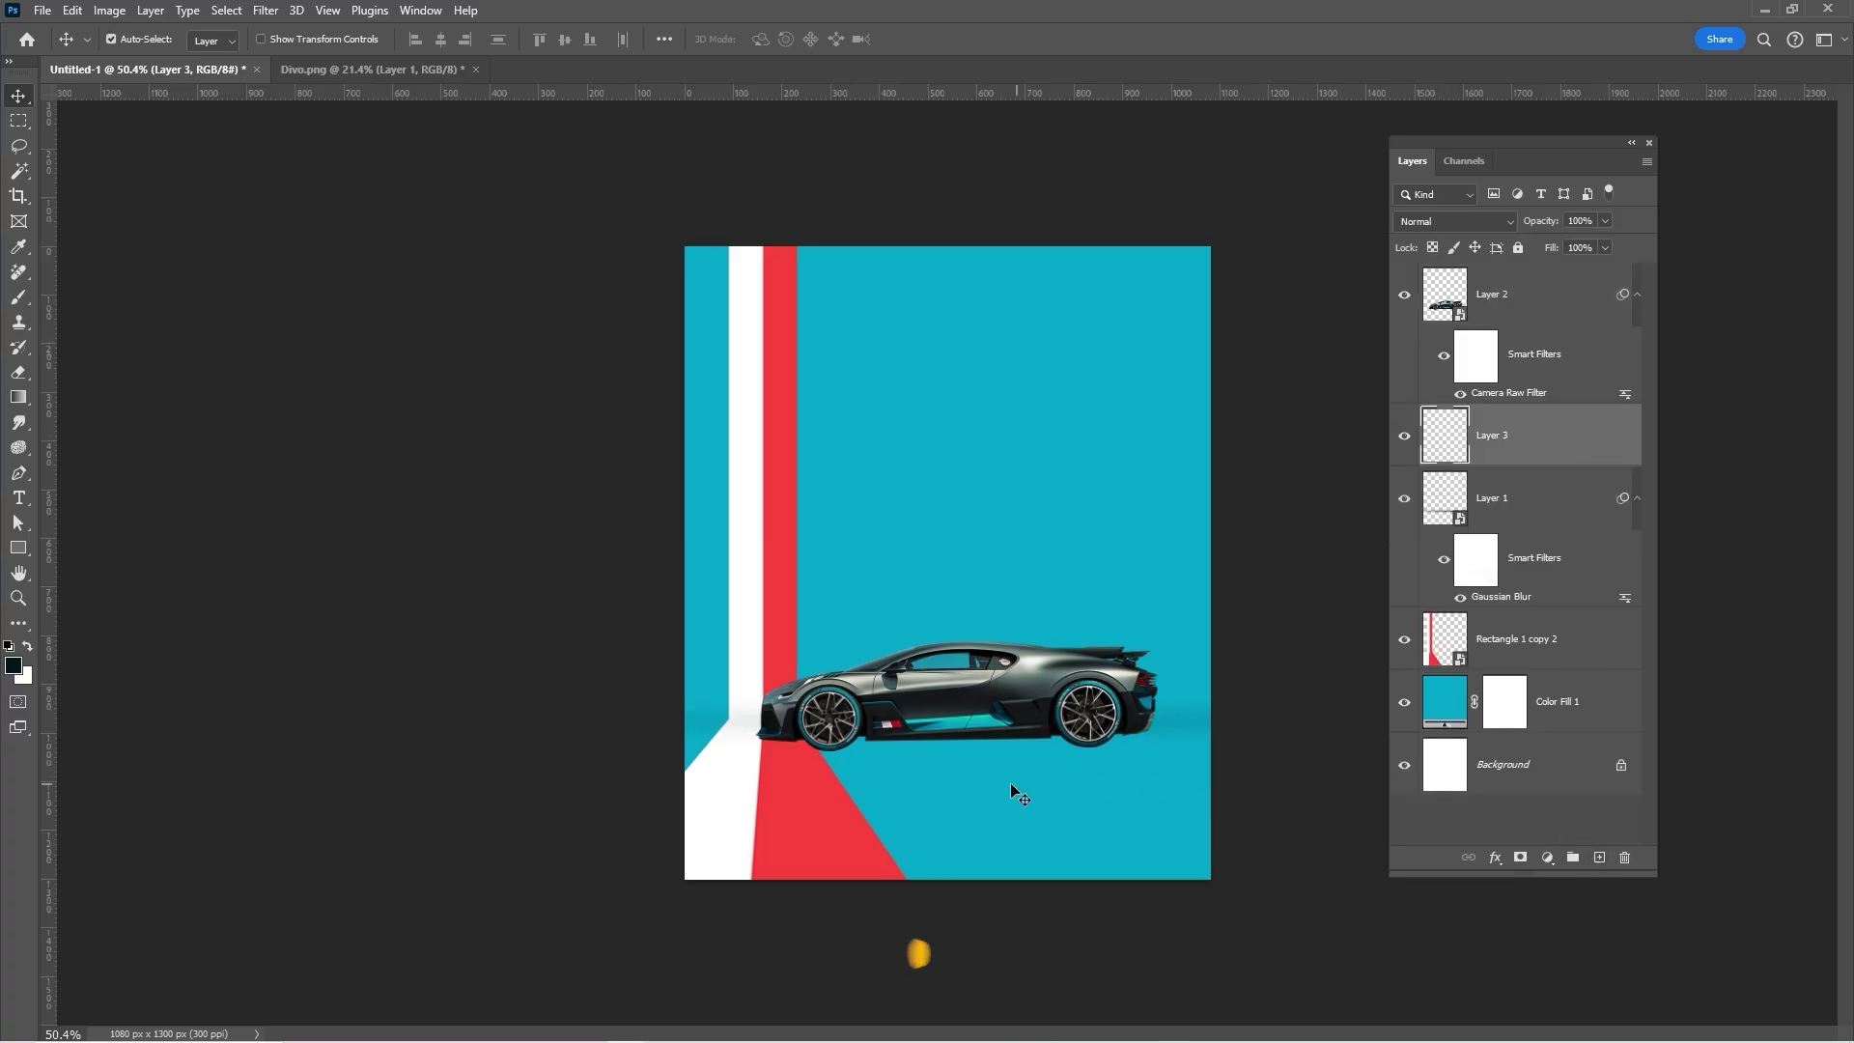
{"action": "scroll", "coordinate": [1014, 792], "scroll_direction": "up", "scroll_amount": 5}
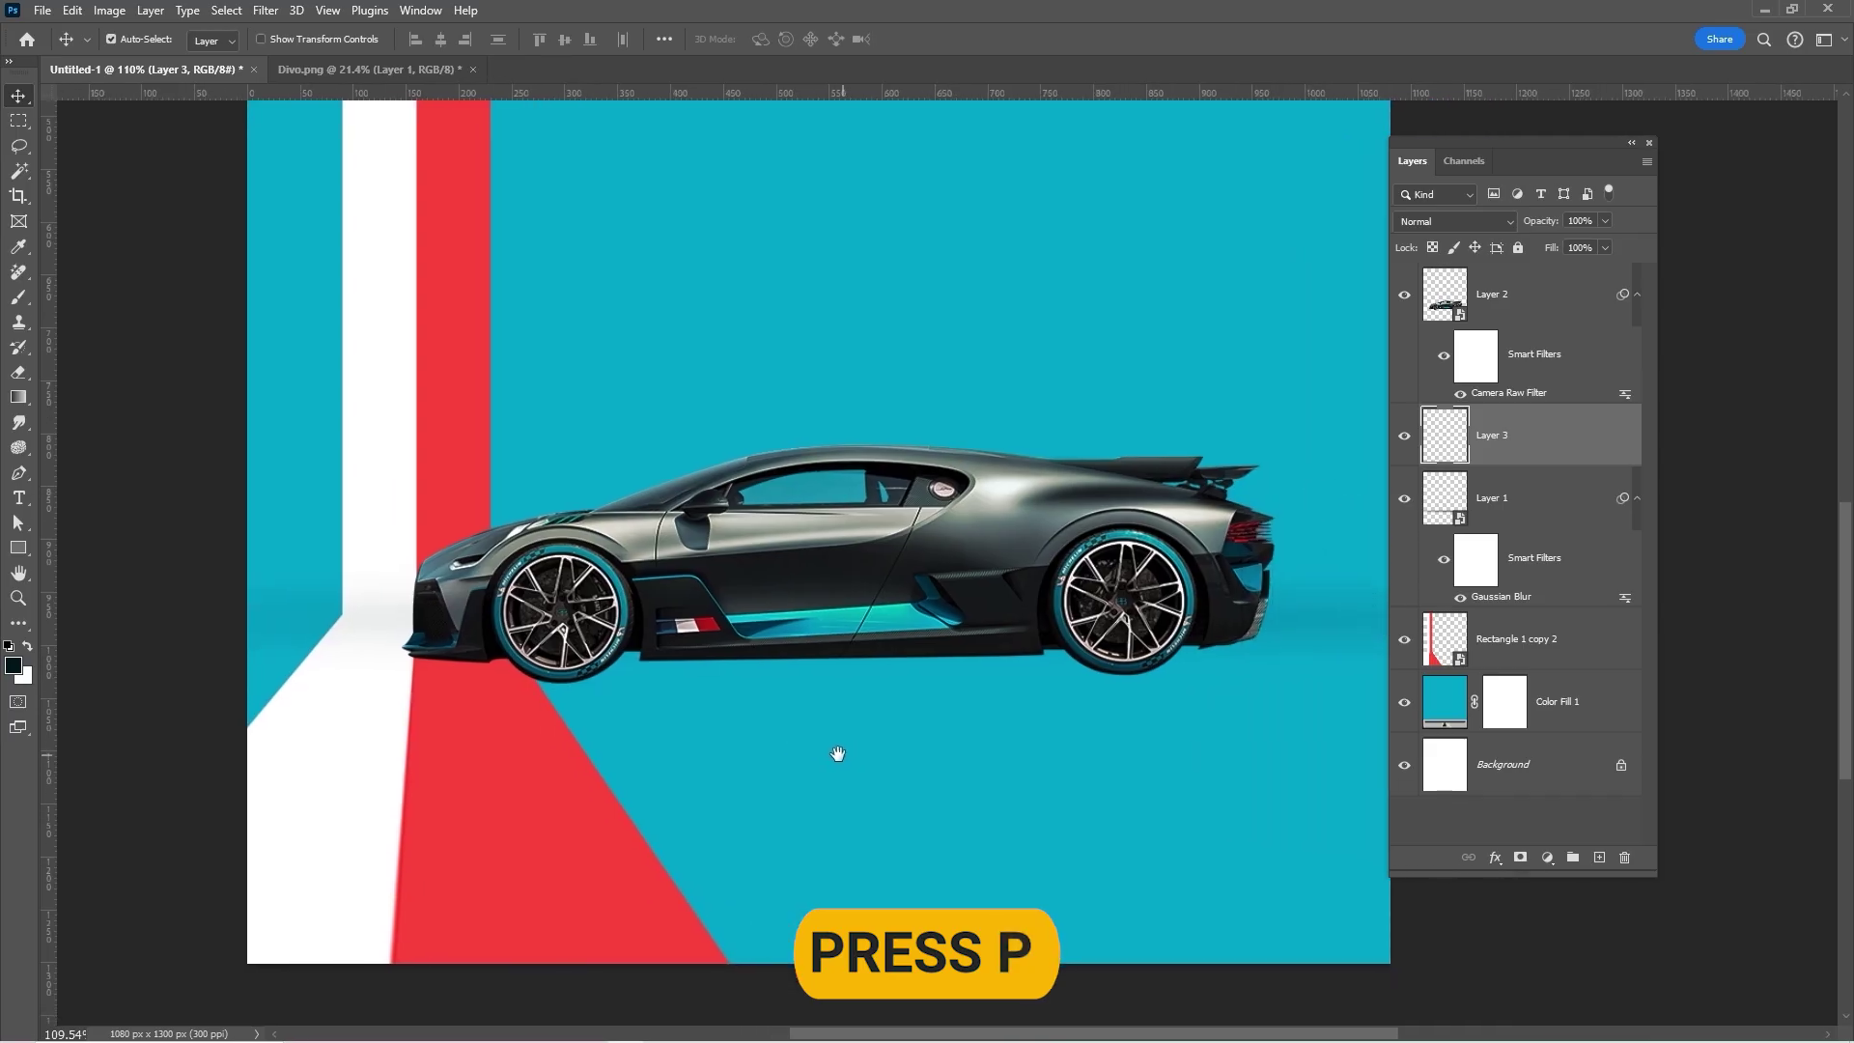
{"action": "scroll", "coordinate": [605, 721], "scroll_direction": "up", "scroll_amount": 2}
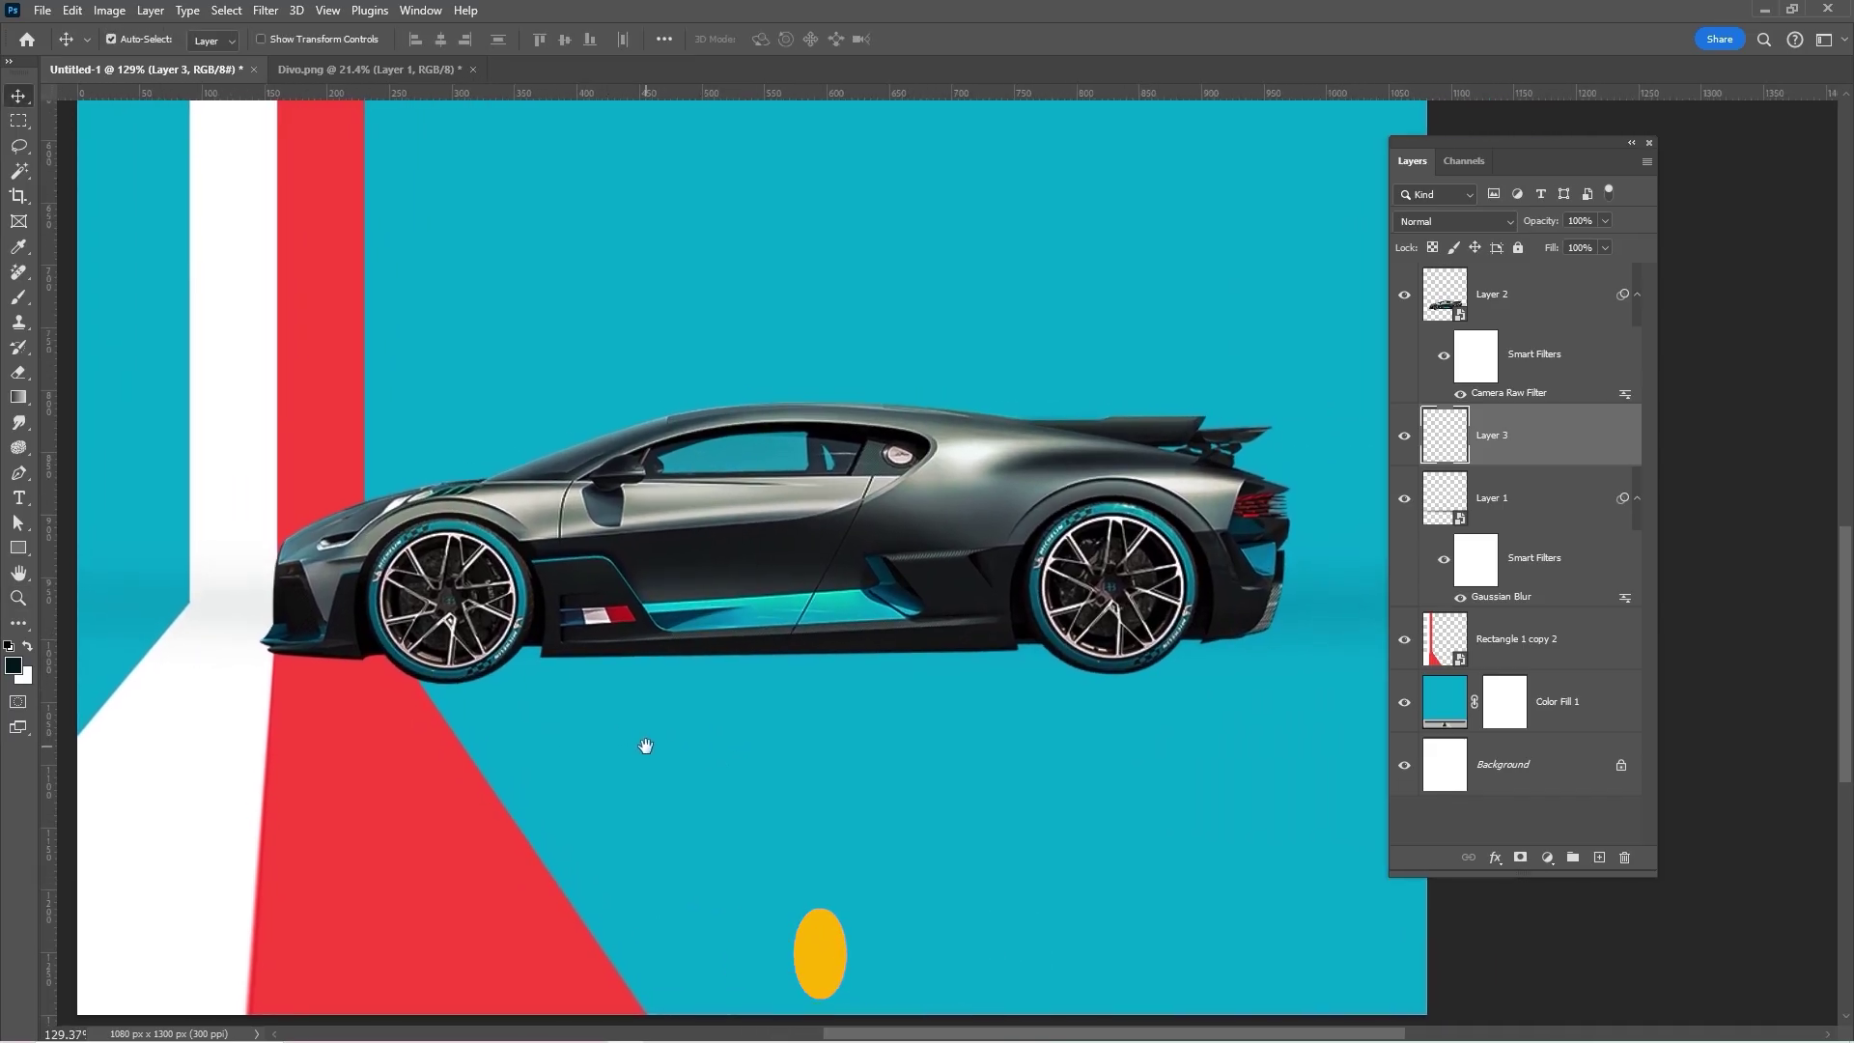
{"action": "left_click_drag", "start_coordinate": [647, 746], "coordinate": [622, 751]}
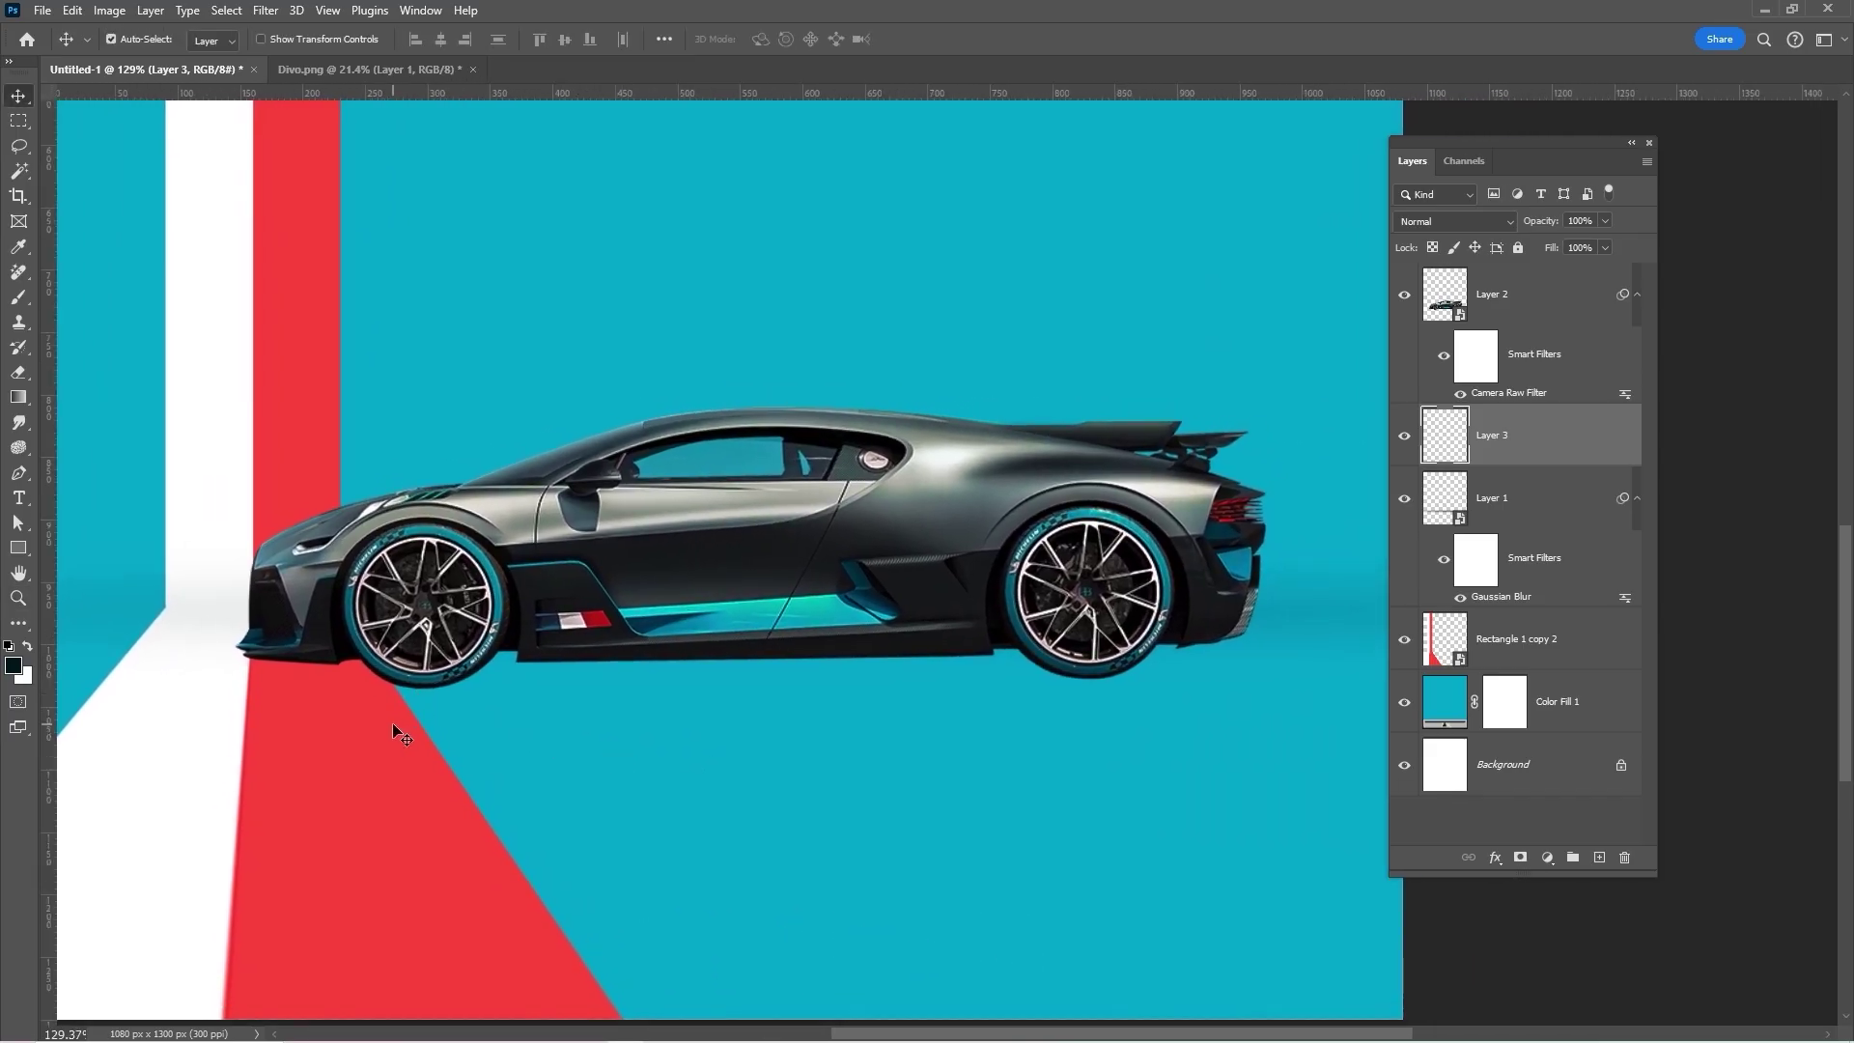
Step: Trace a curved pen path along the car's underside and convert it to a selection
{"action": "key", "text": "p"}
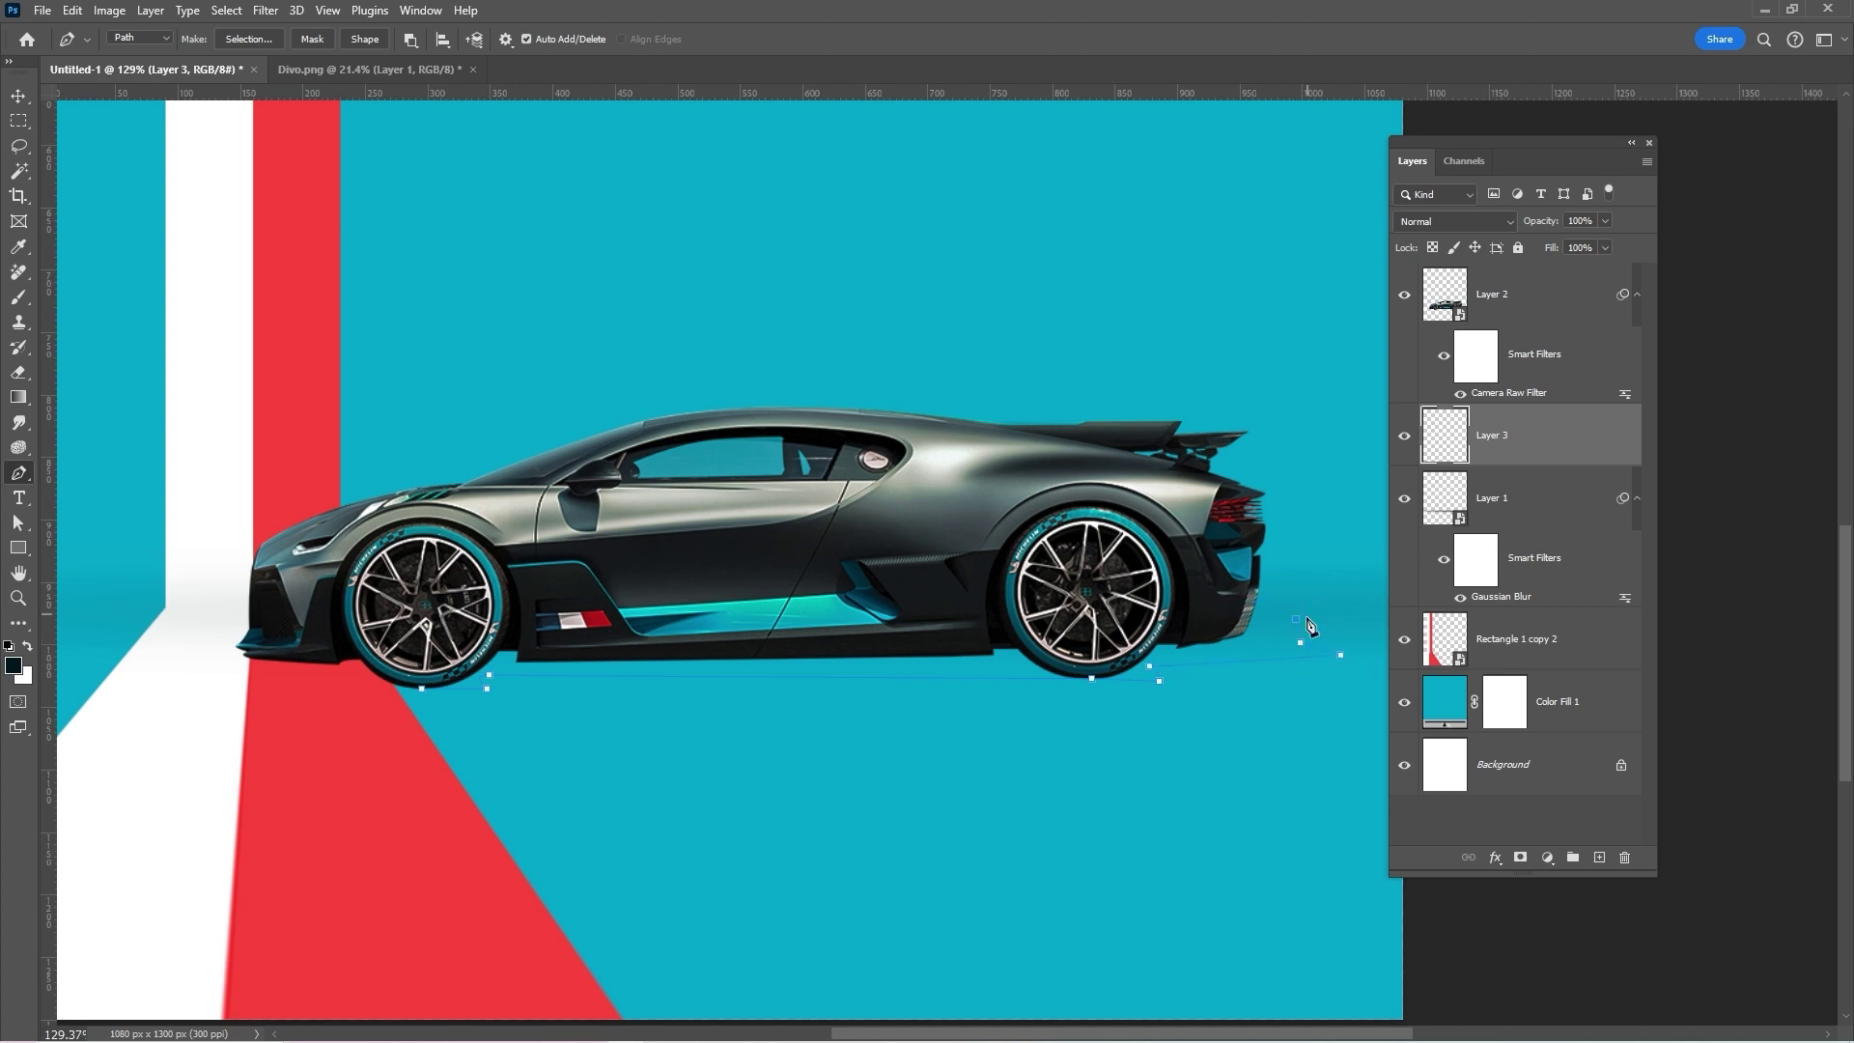
{"action": "left_click_drag", "start_coordinate": [934, 622], "coordinate": [1035, 631]}
{"action": "left_click", "coordinate": [383, 647]}
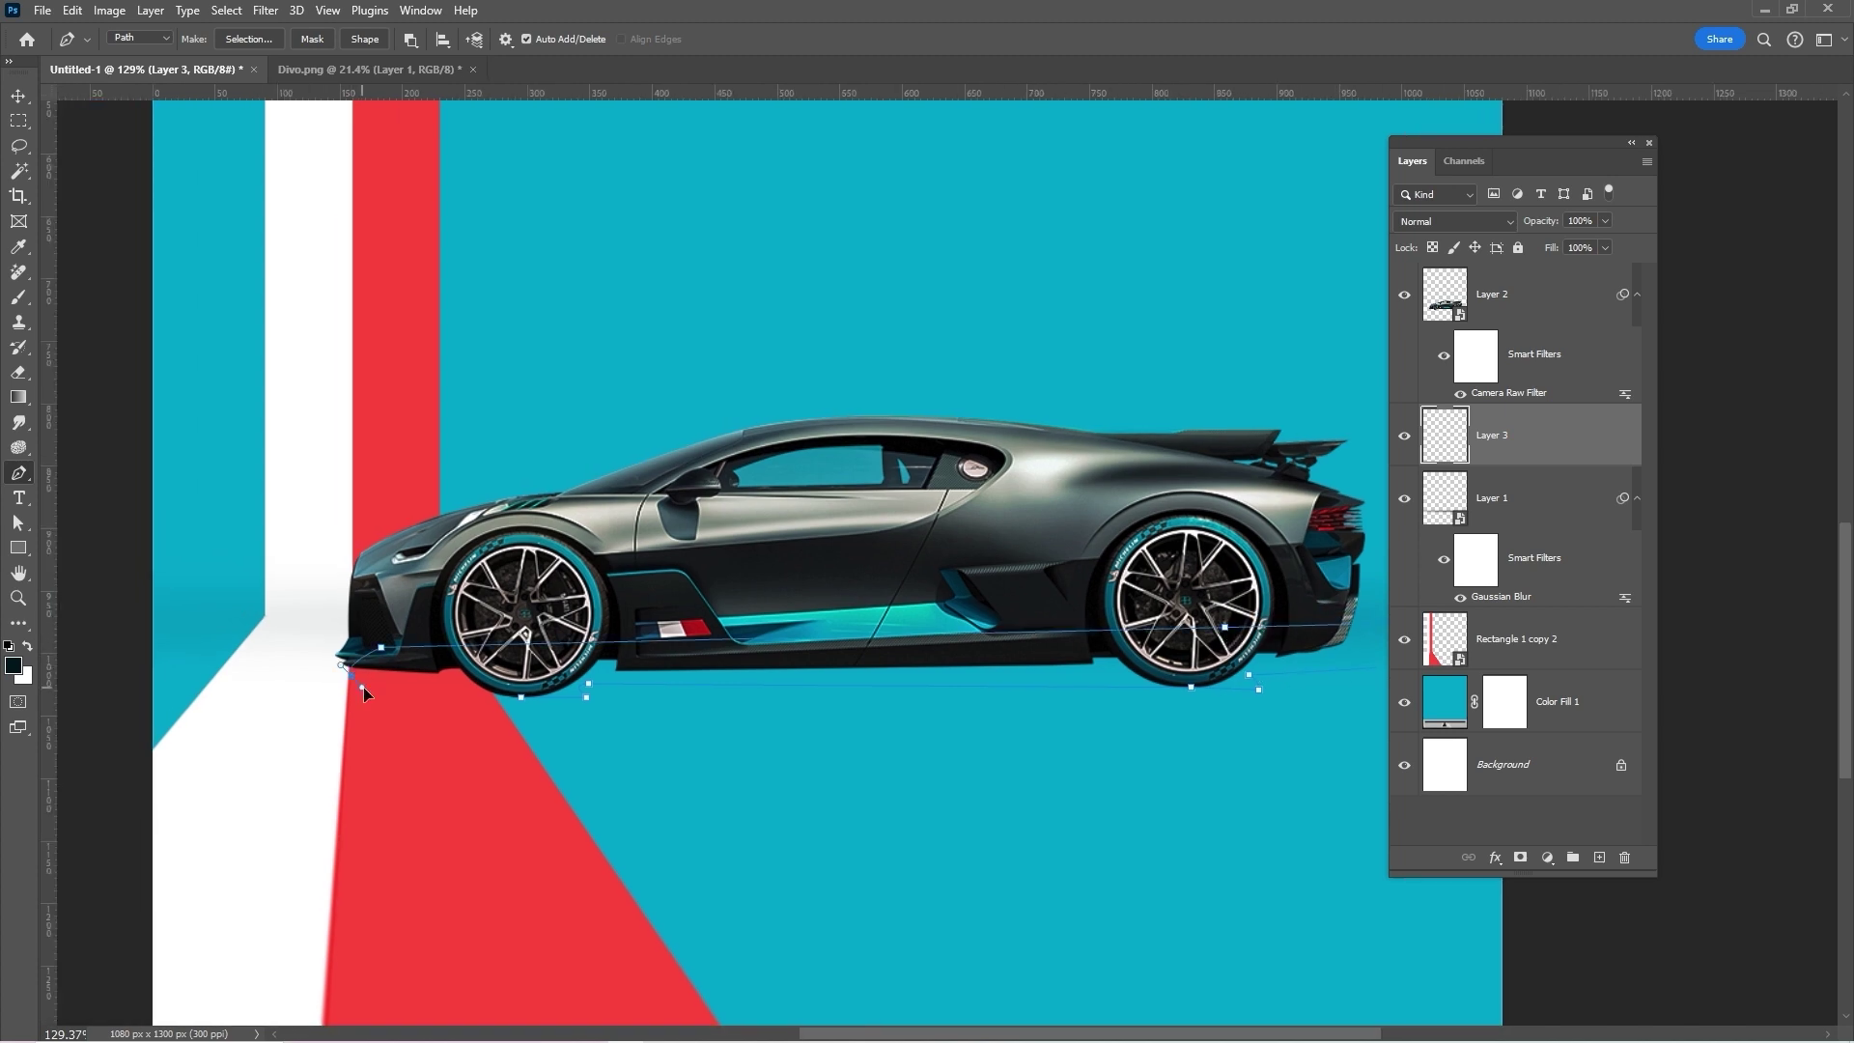
{"action": "left_click_drag", "start_coordinate": [363, 686], "coordinate": [435, 682]}
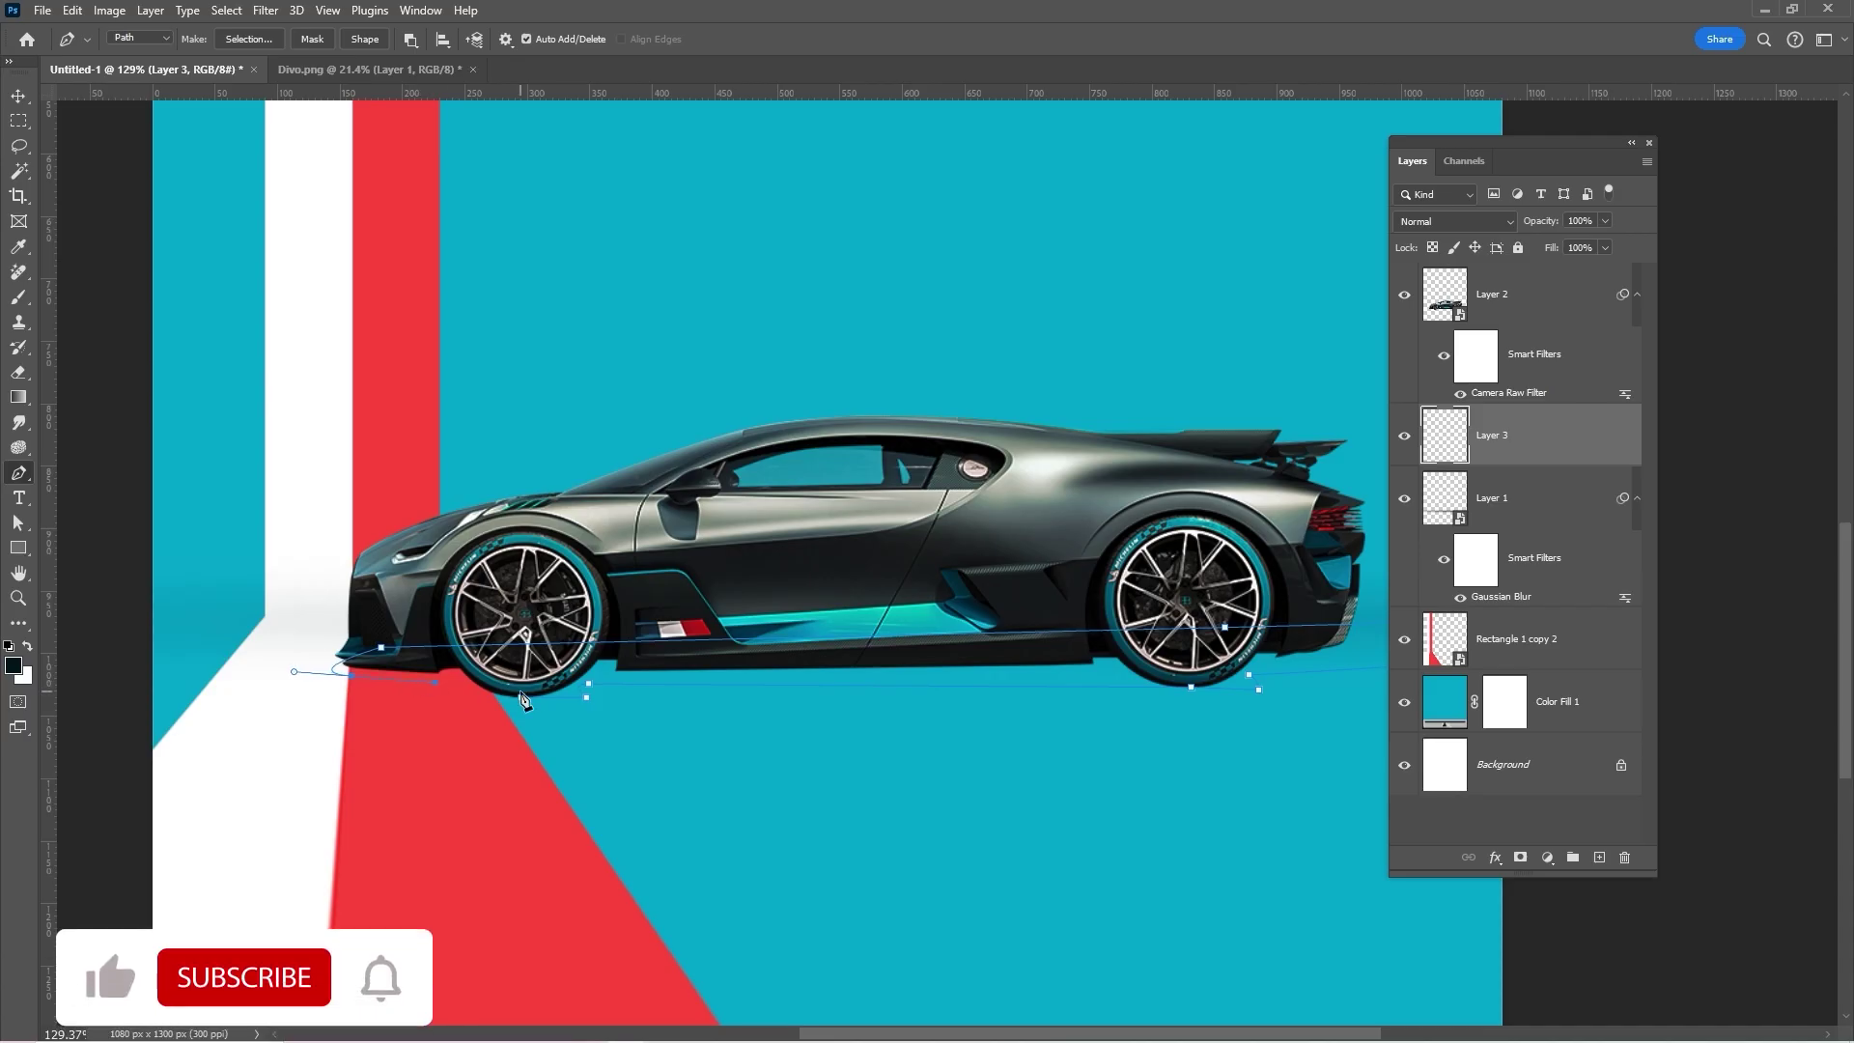
{"action": "left_click", "coordinate": [521, 697]}
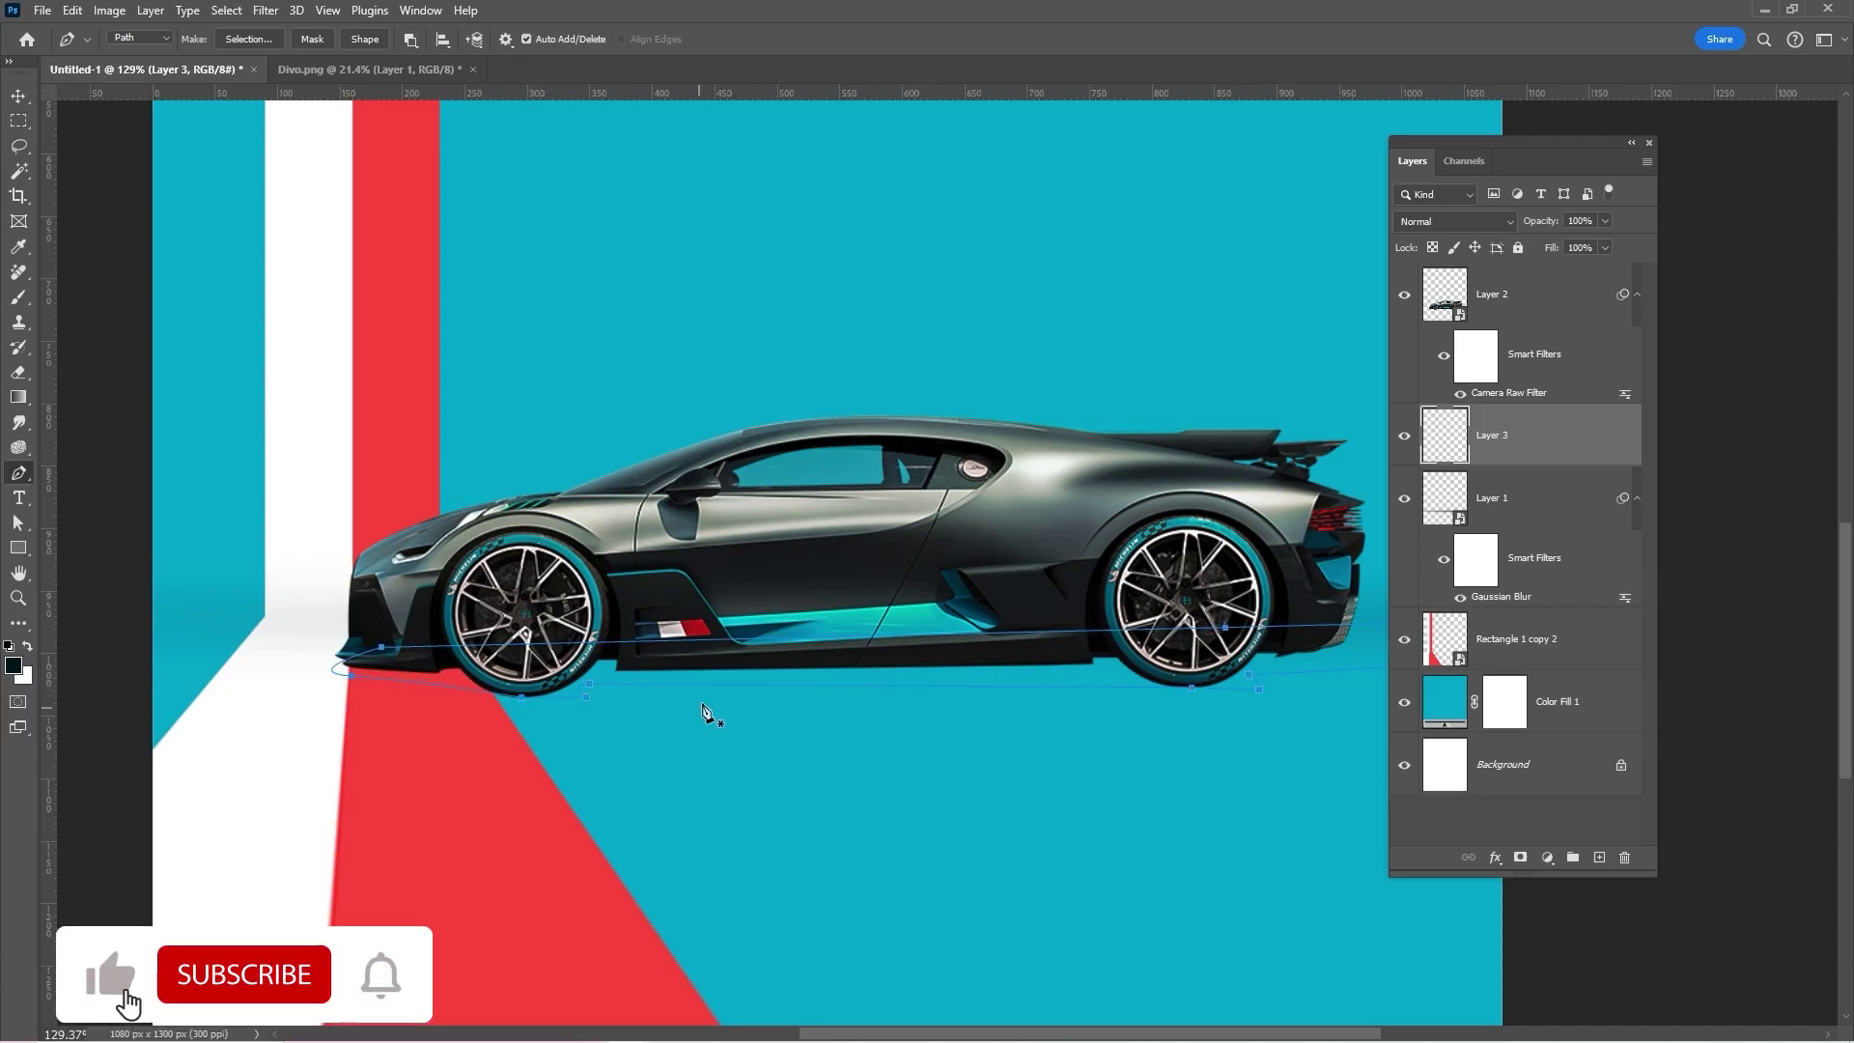
{"action": "right_click", "coordinate": [795, 670]}
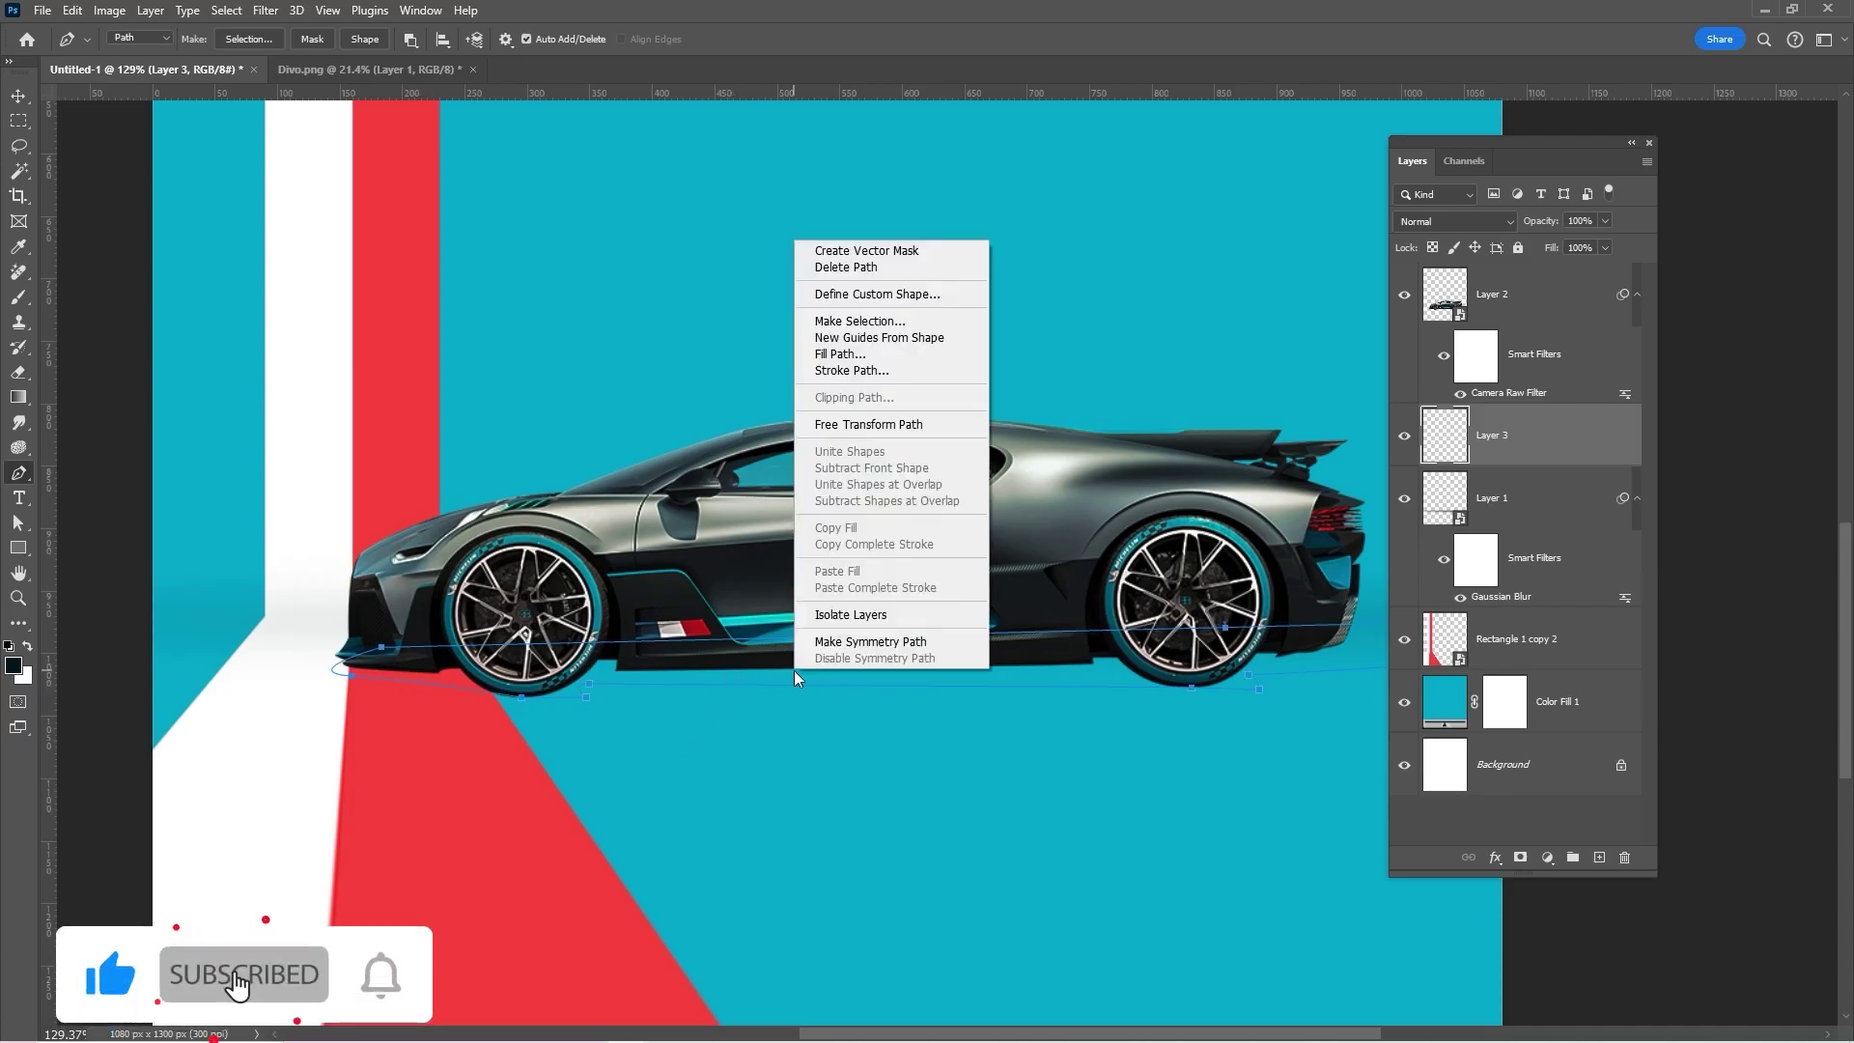
{"action": "left_click", "coordinate": [861, 321]}
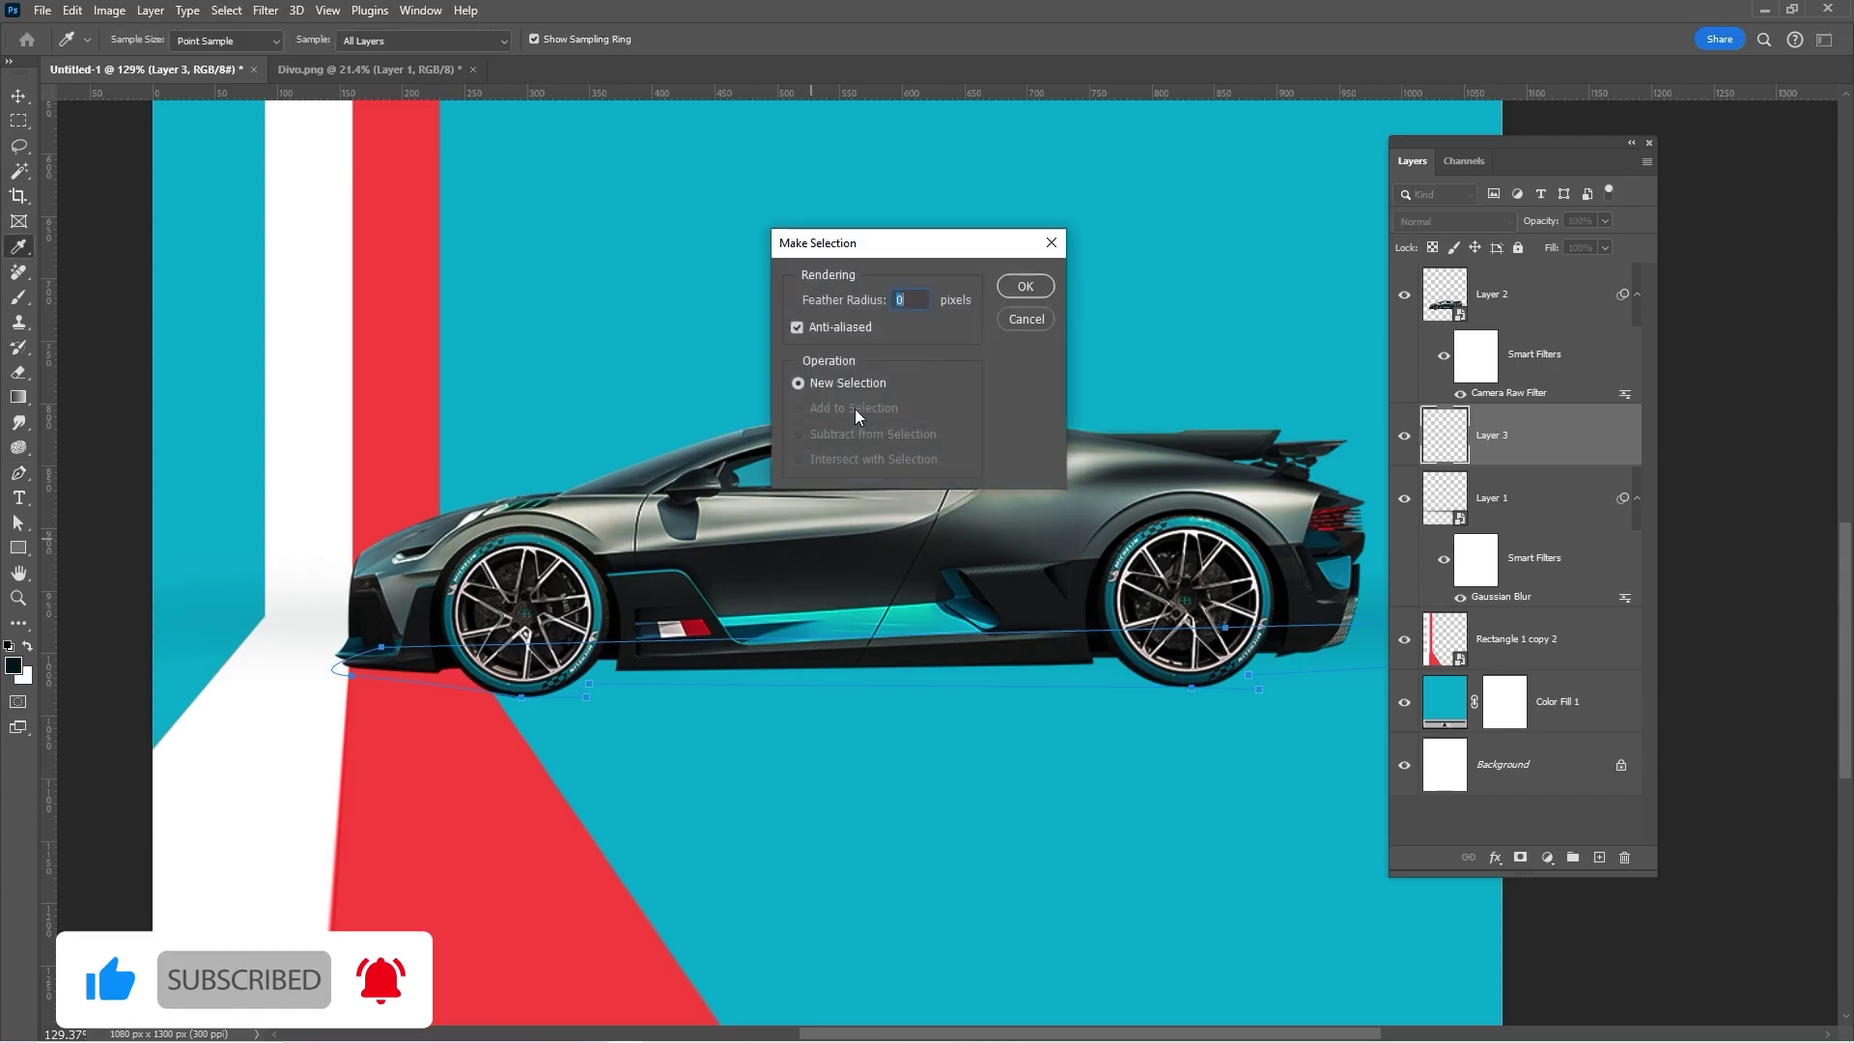
{"action": "left_click", "coordinate": [1037, 297]}
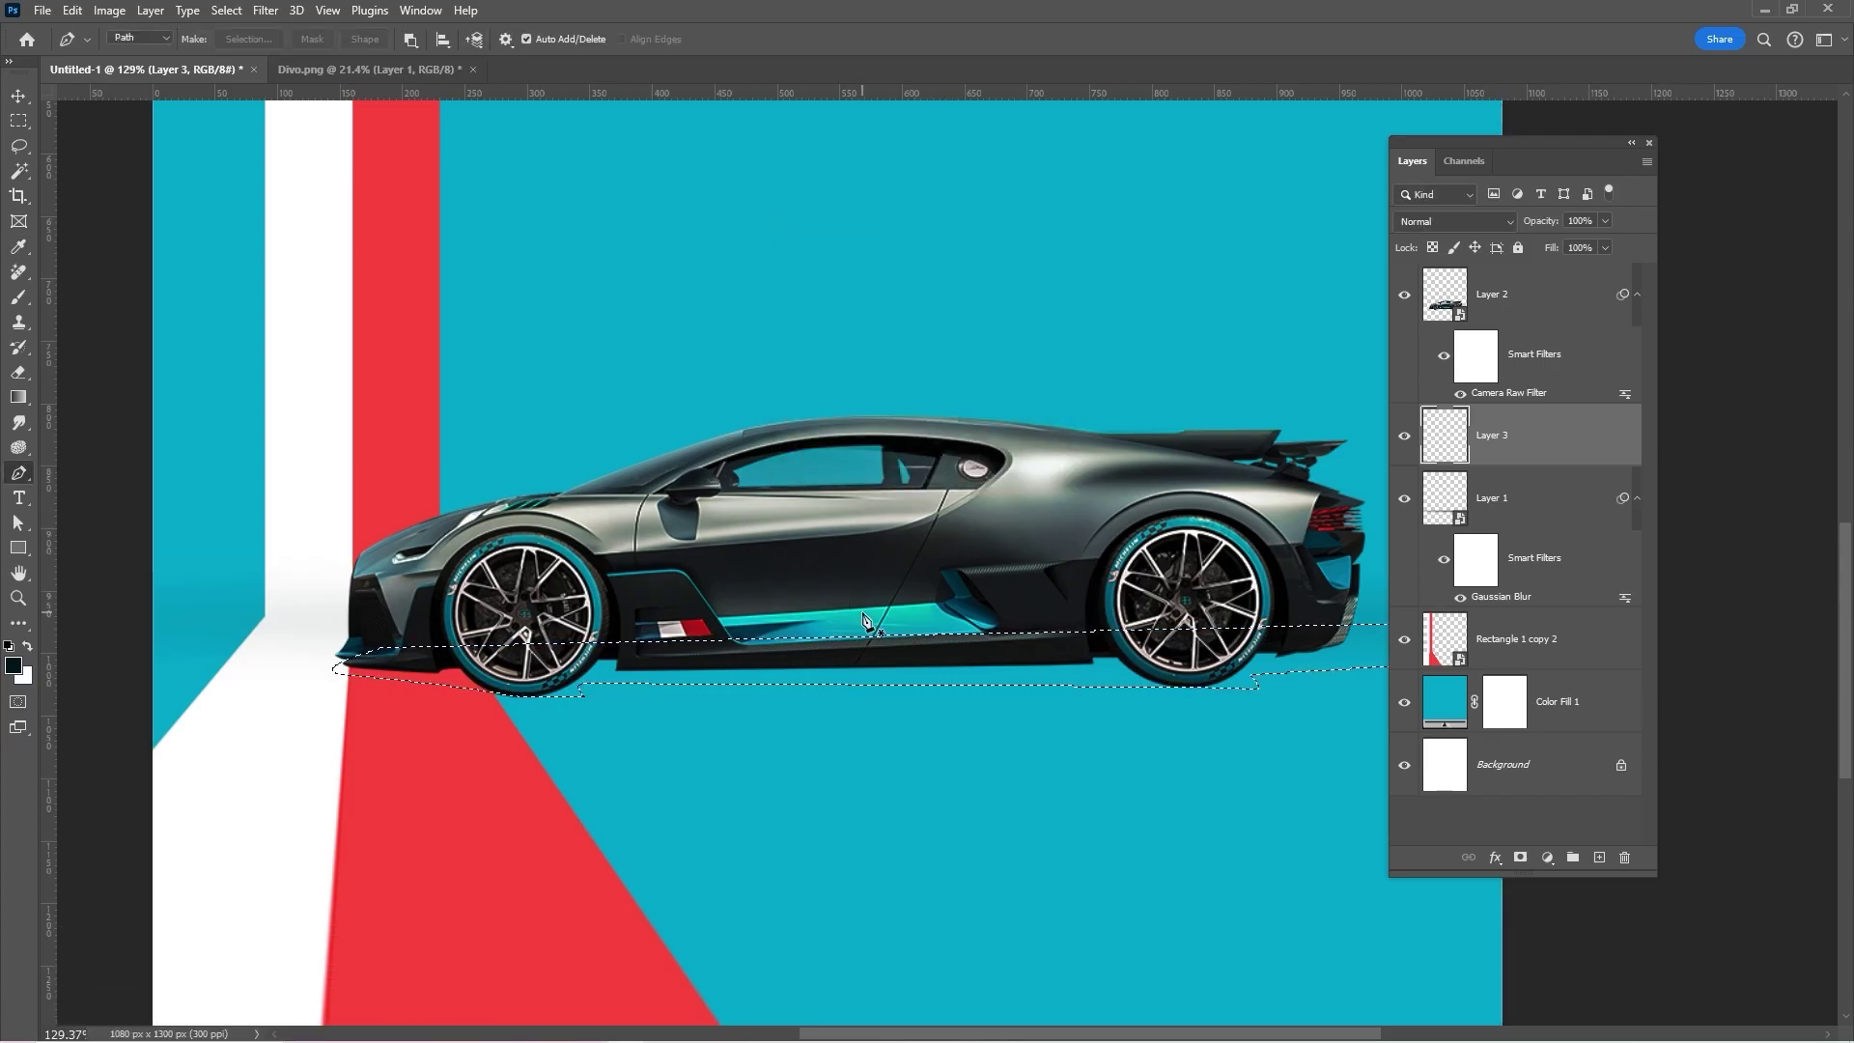
Step: Bucket-fill the selected strip under the car with #010f14 and deselect
{"action": "left_click", "coordinate": [19, 397]}
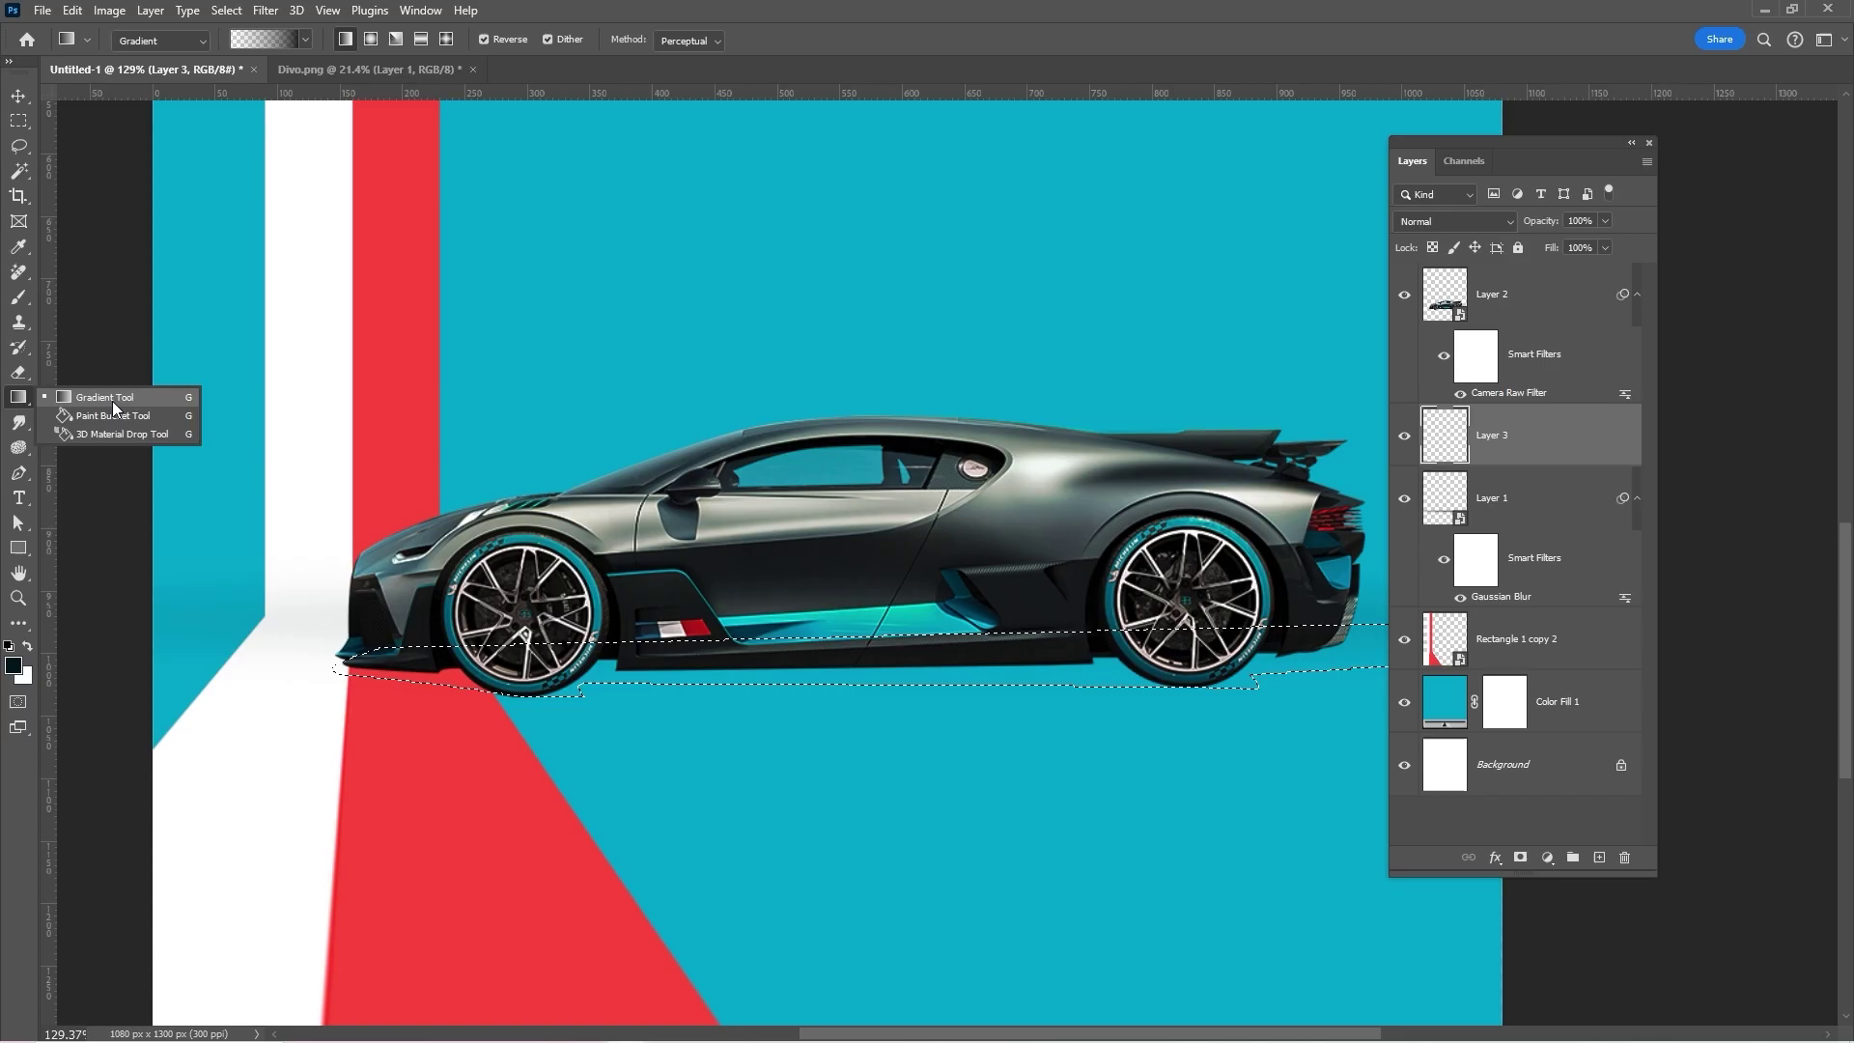
{"action": "left_click", "coordinate": [118, 417]}
{"action": "left_click", "coordinate": [16, 665]}
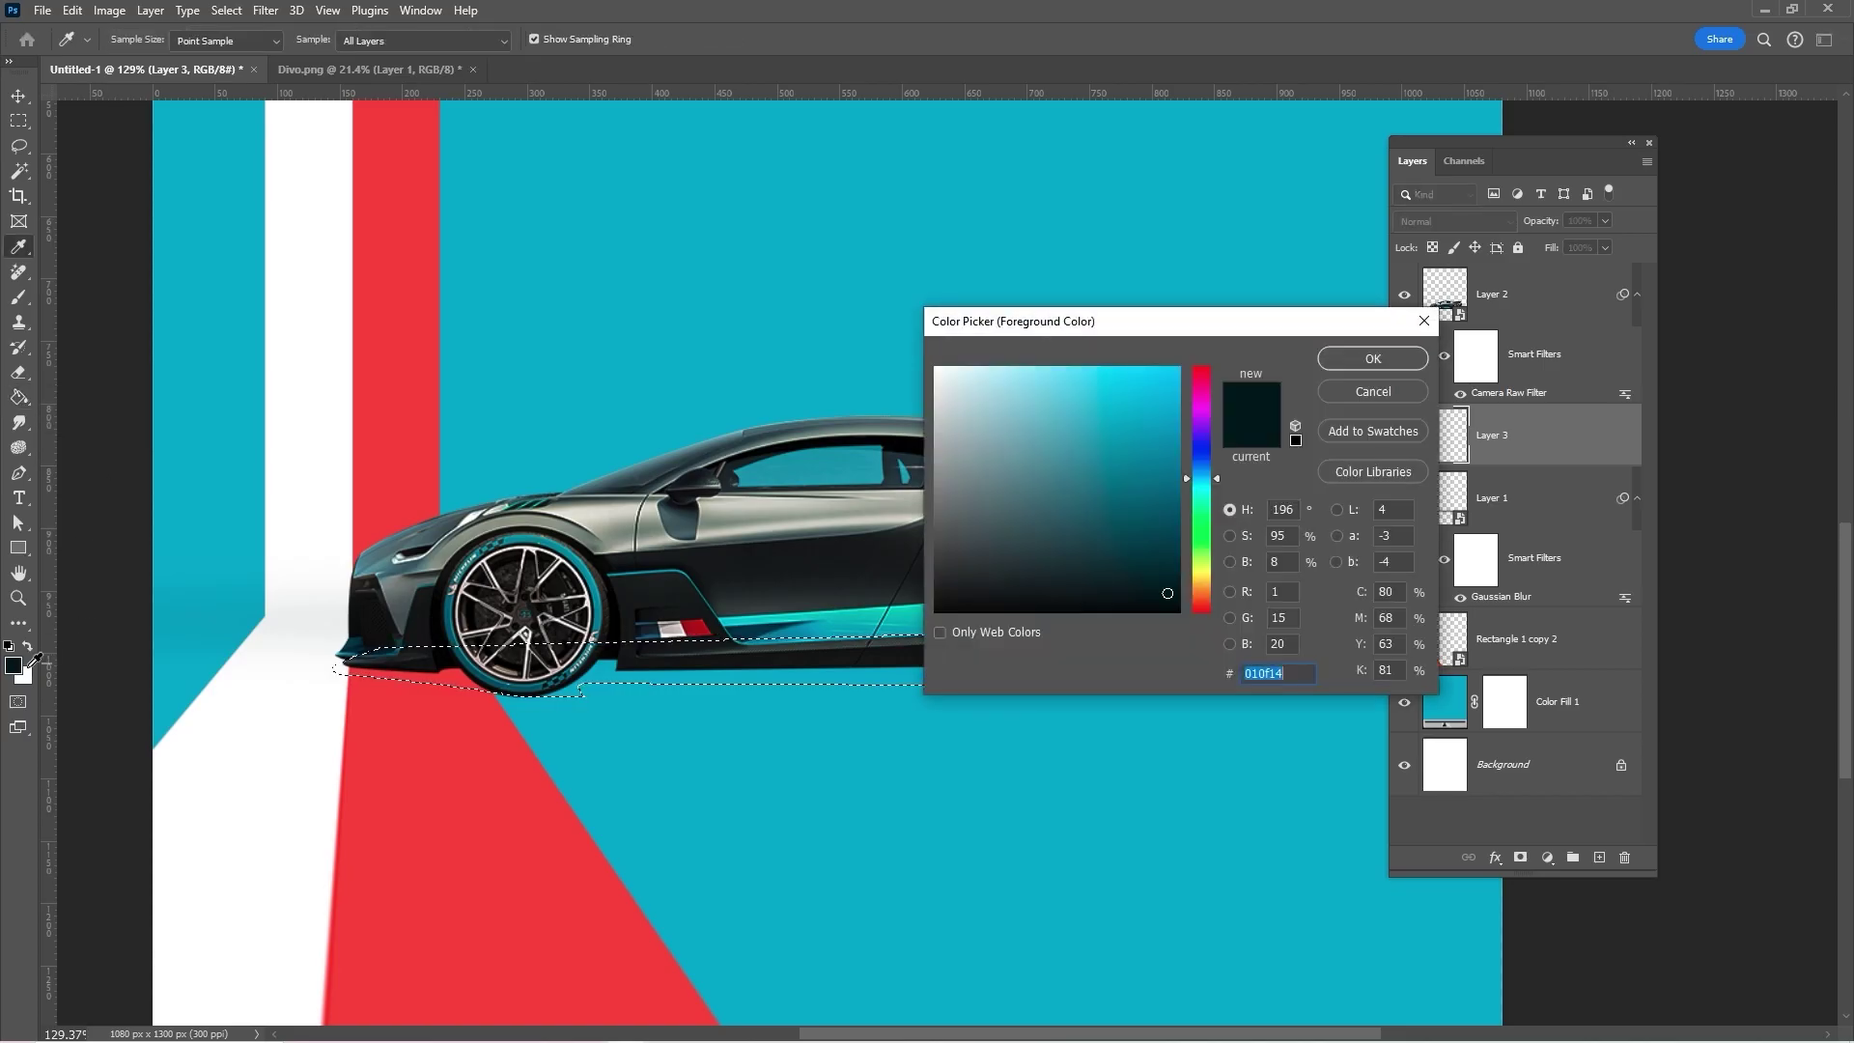
{"action": "left_click", "coordinate": [1358, 365]}
{"action": "left_click", "coordinate": [943, 662]}
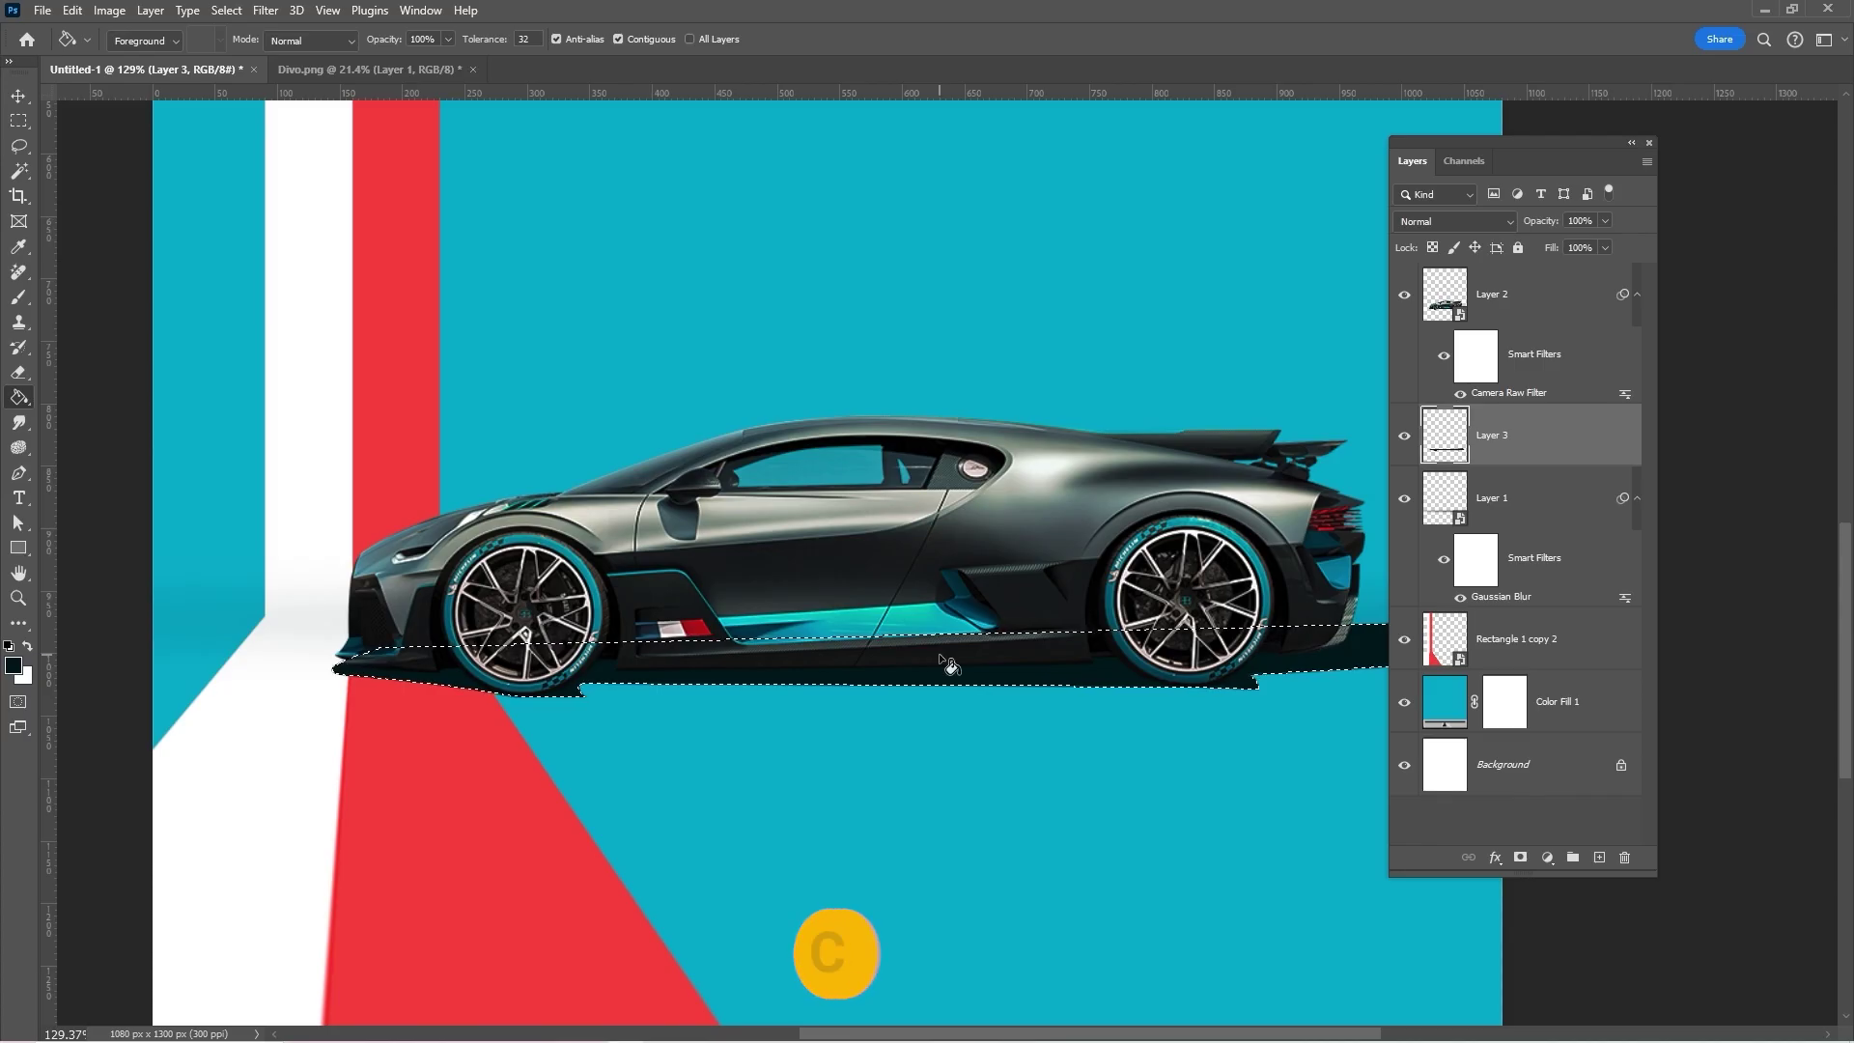
{"action": "key", "text": "ctrl+d"}
Step: Zoom out and convert Layer 3 to a smart object
{"action": "key", "text": "z"}
{"action": "left_click_drag", "start_coordinate": [1077, 676], "coordinate": [1010, 672]}
{"action": "key", "text": "g"}
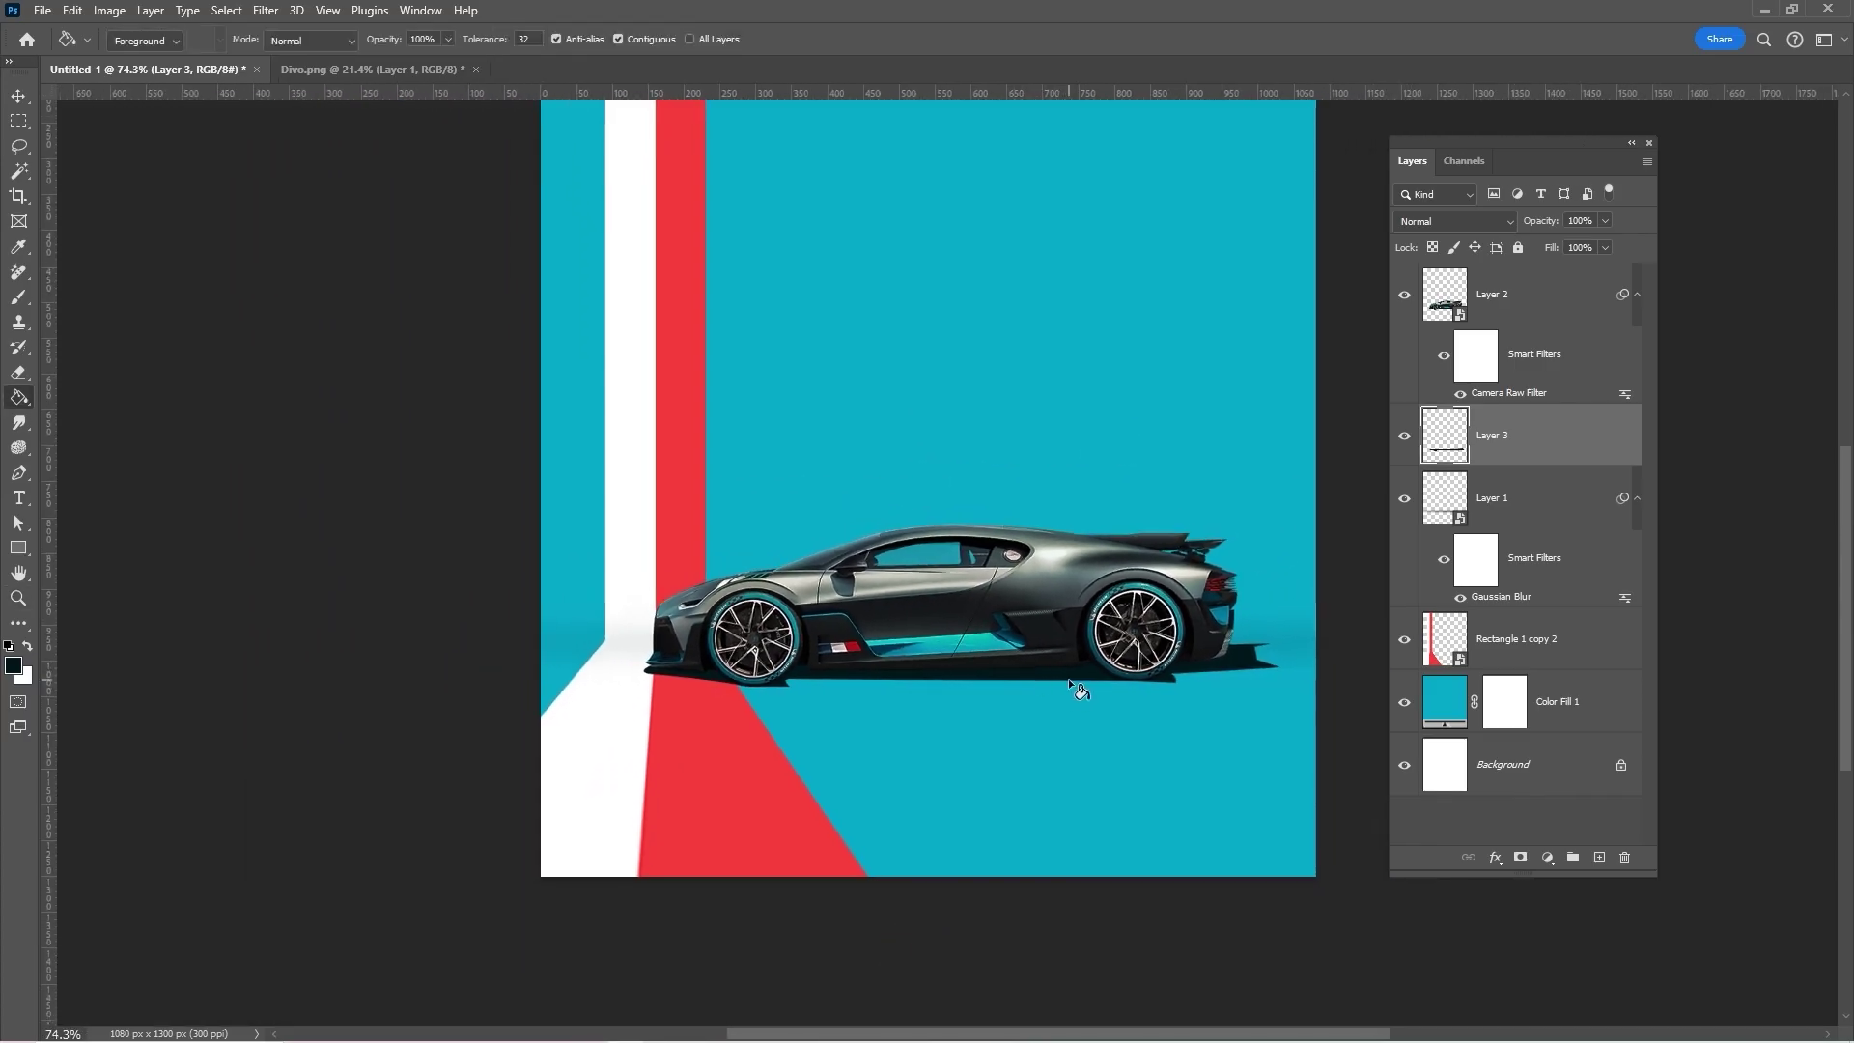
{"action": "right_click", "coordinate": [1504, 450]}
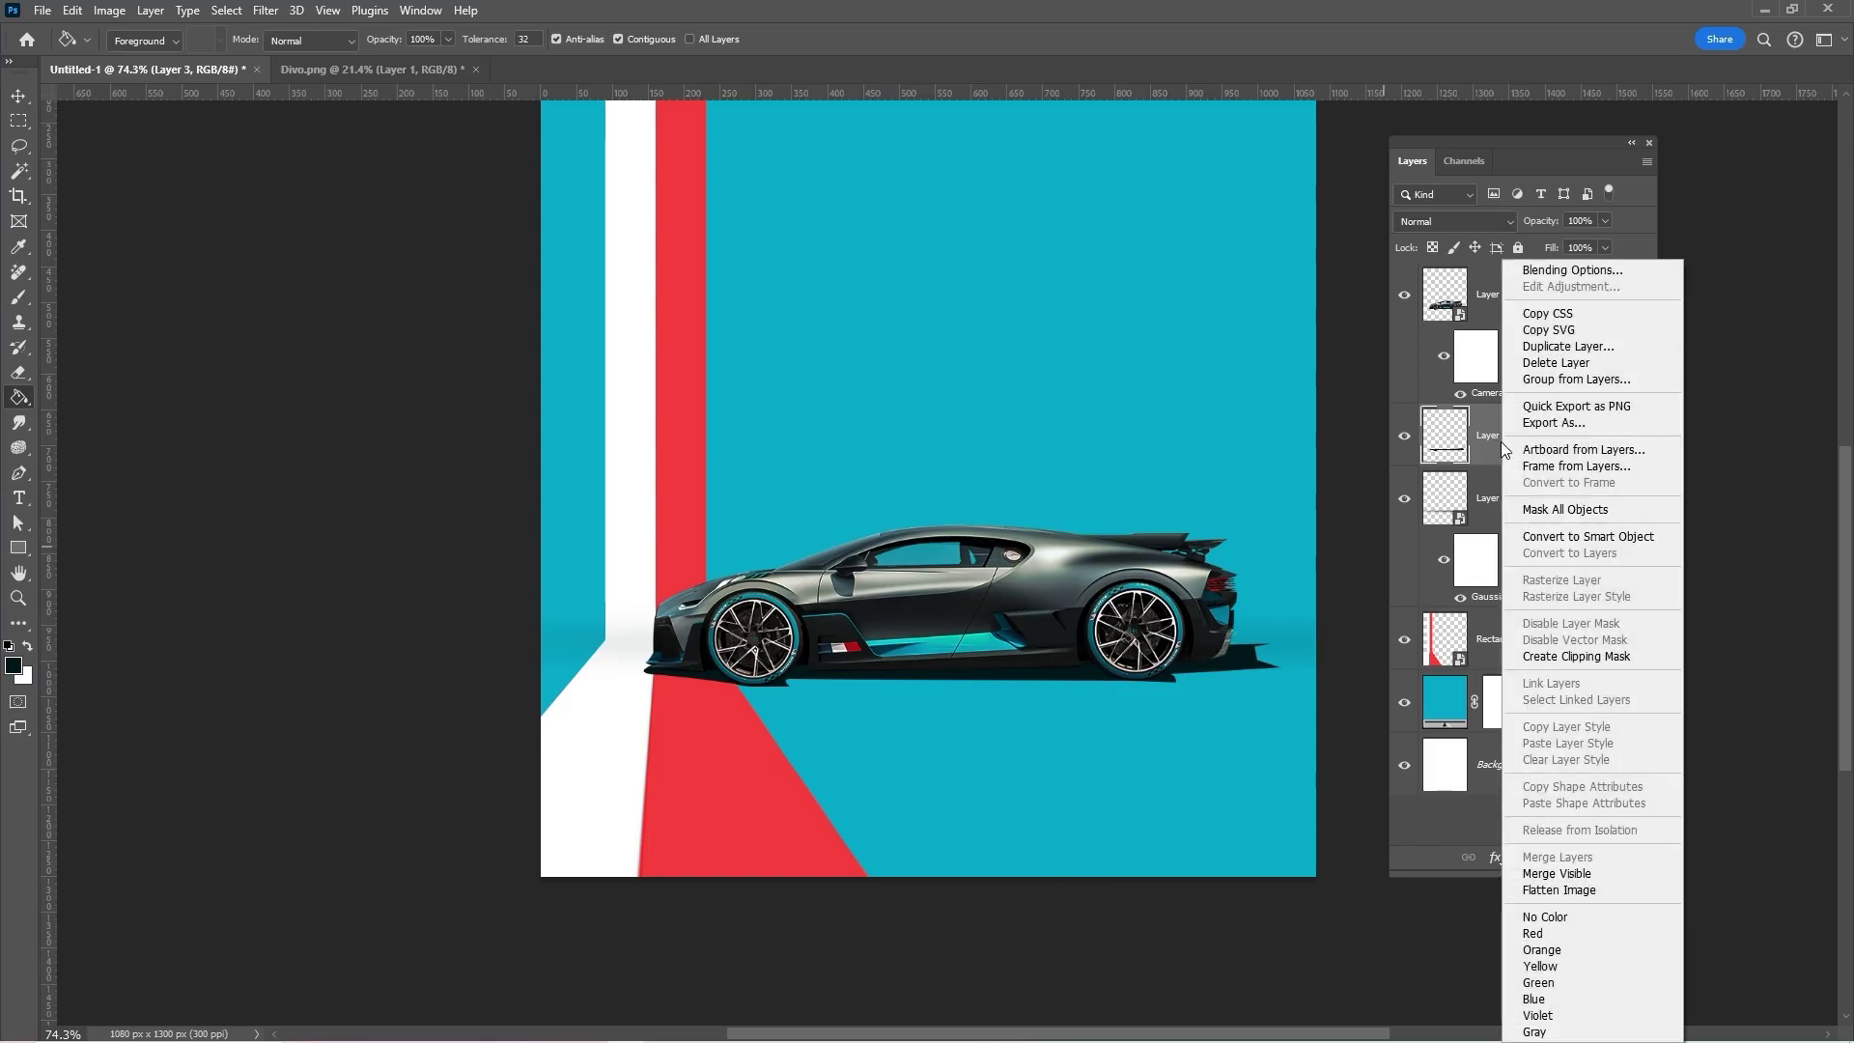
{"action": "left_click", "coordinate": [1546, 537]}
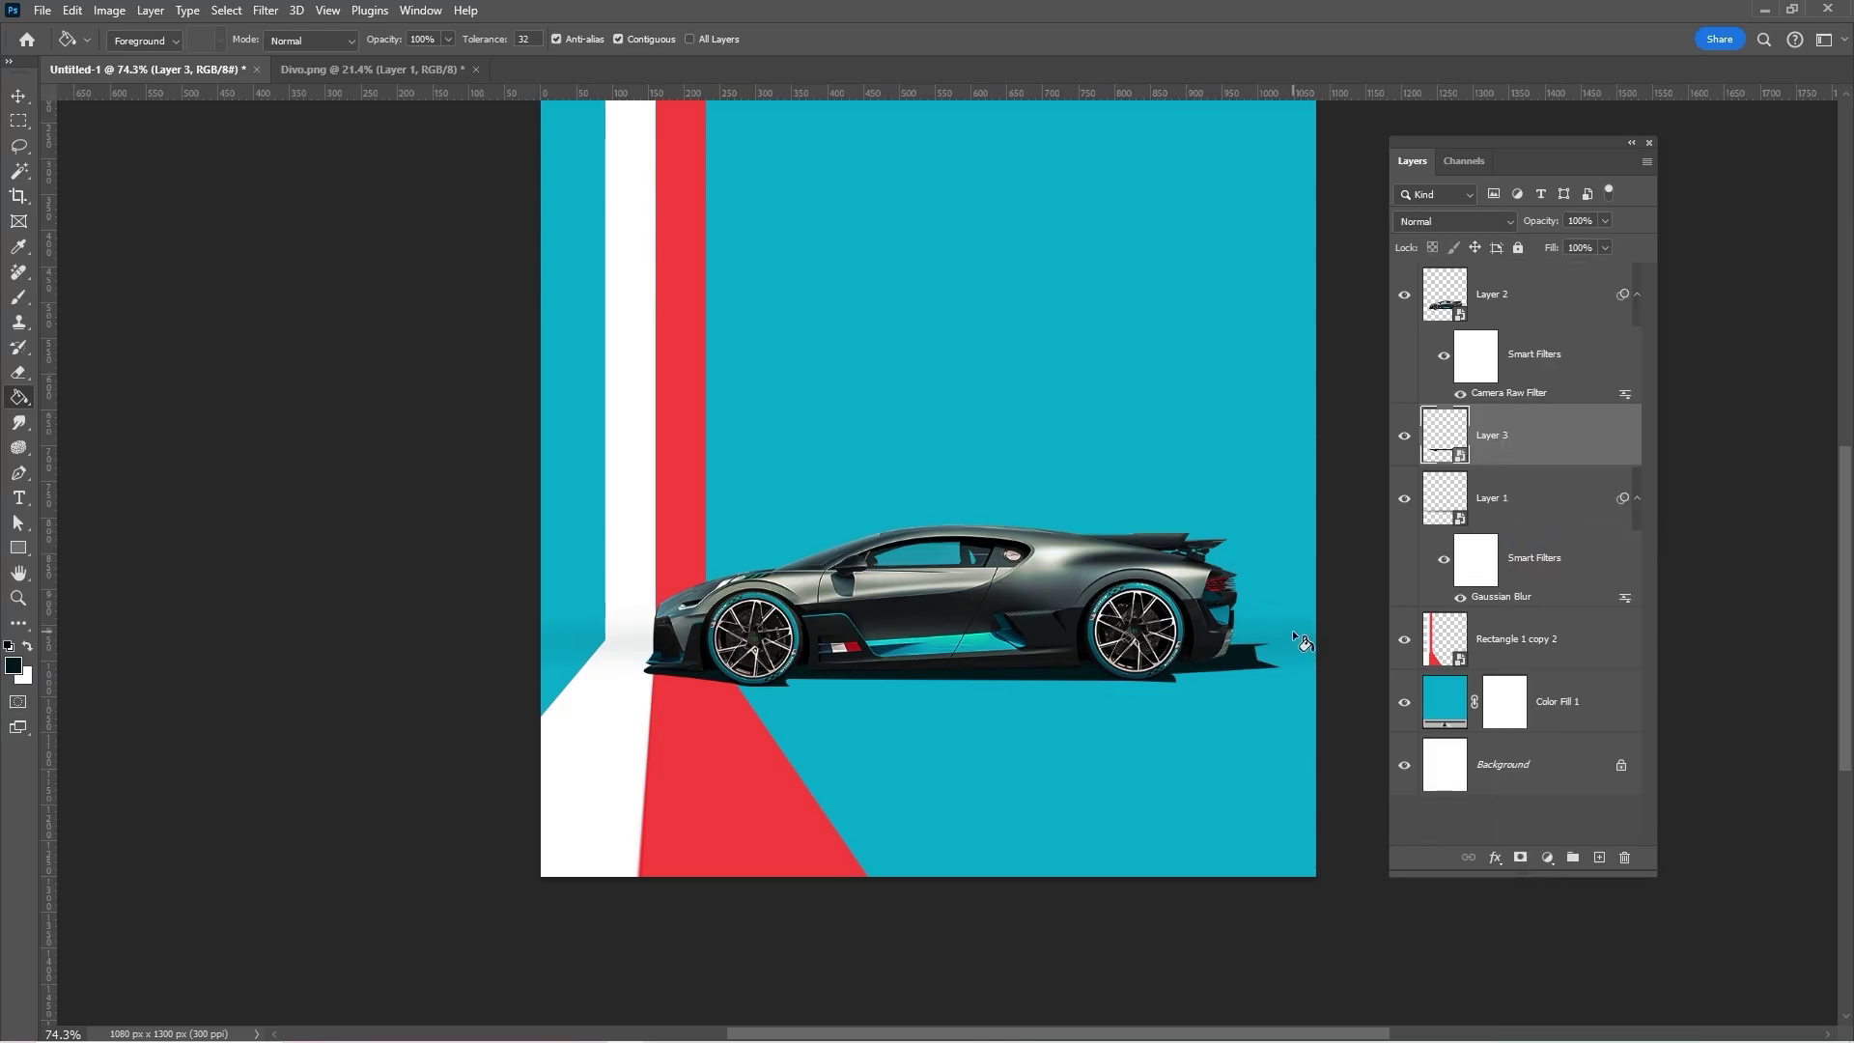
Step: Apply a tighter, low-radius Gaussian Blur to the Layer 3 contact shadow
{"action": "key", "text": "v"}
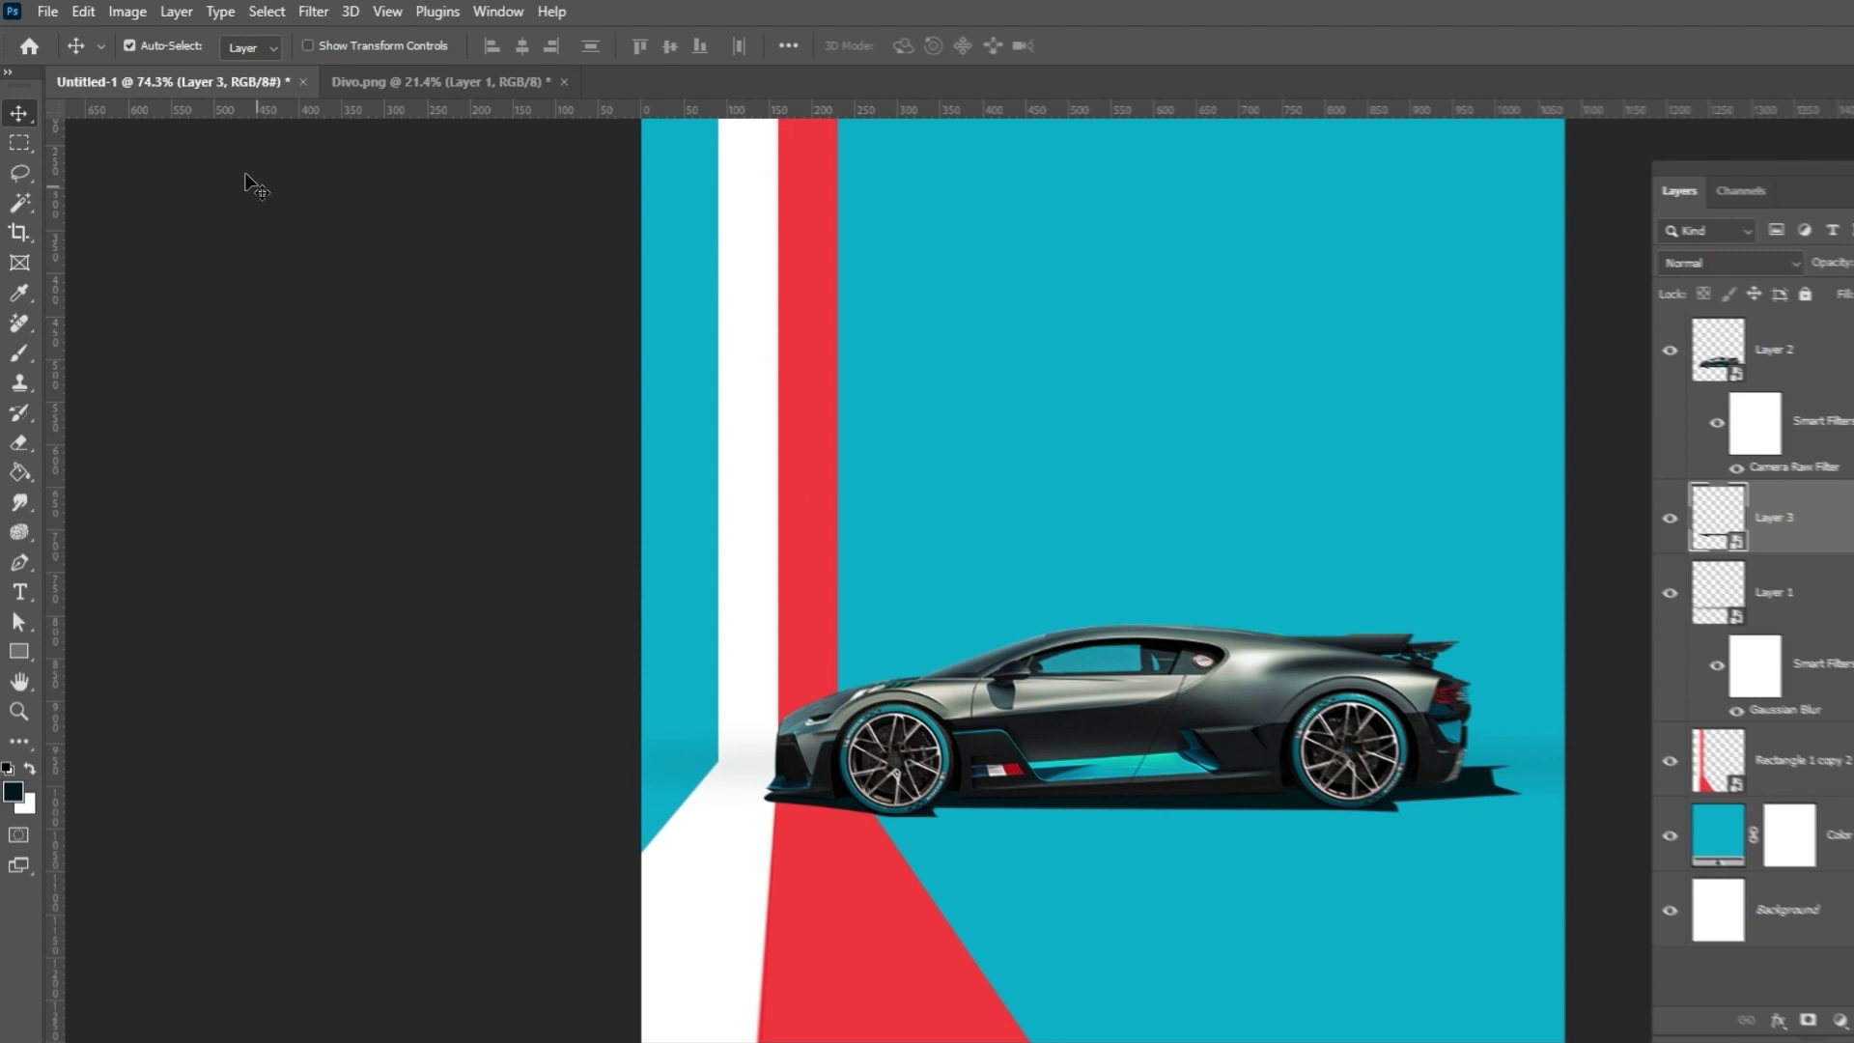
{"action": "left_click", "coordinate": [313, 11]}
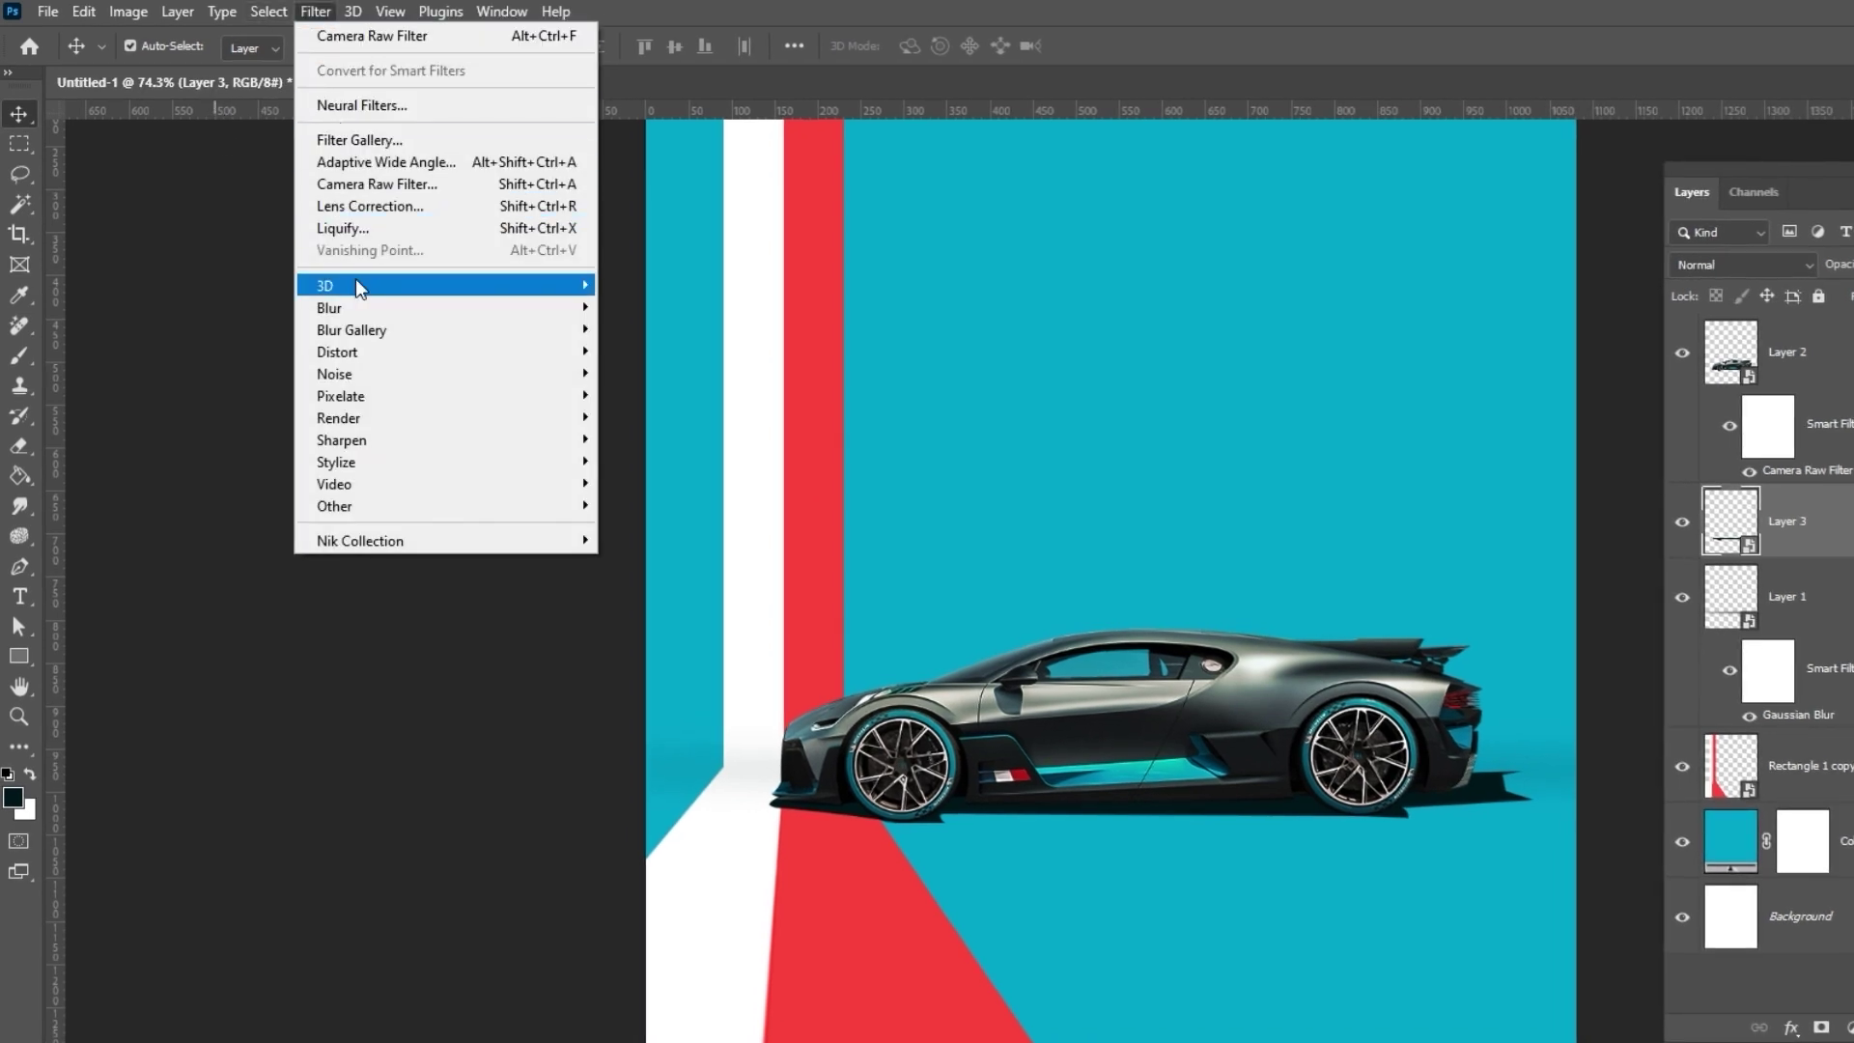
{"action": "mouse_move", "coordinate": [437, 307]}
{"action": "left_click", "coordinate": [669, 392]}
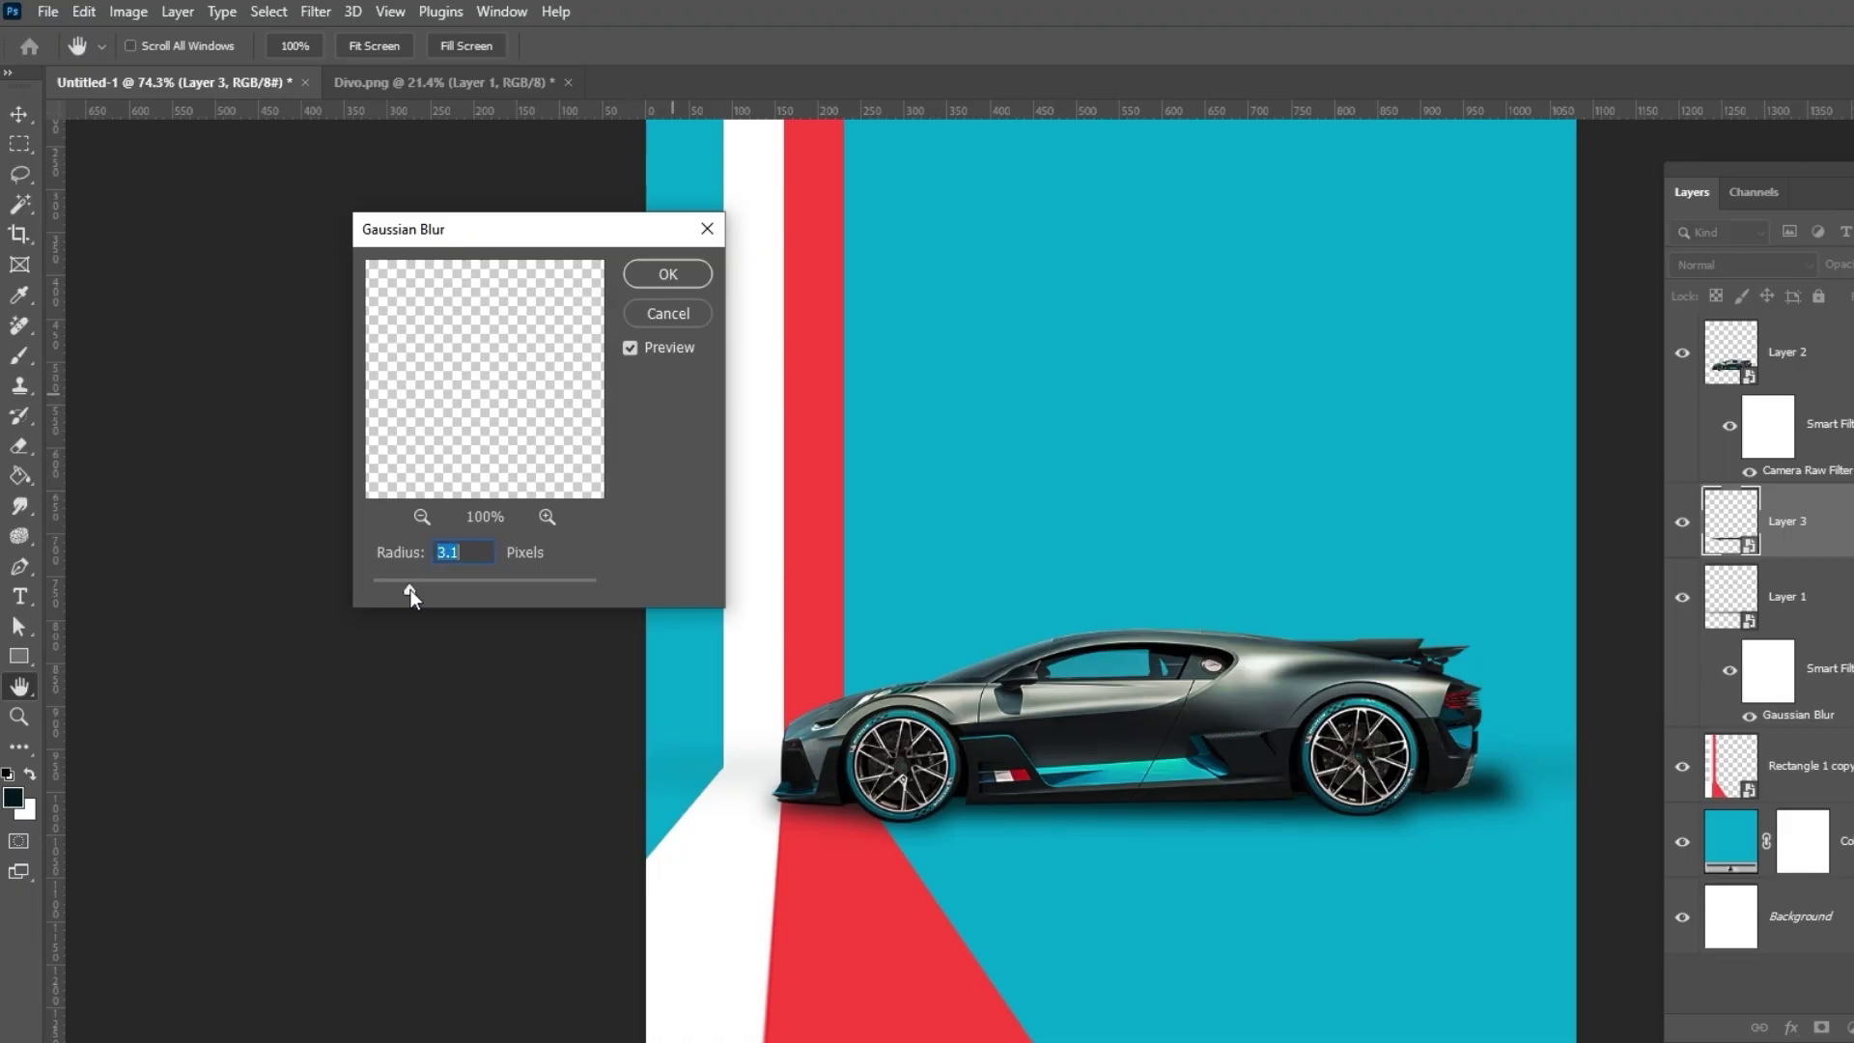
{"action": "left_click_drag", "start_coordinate": [410, 589], "coordinate": [386, 593]}
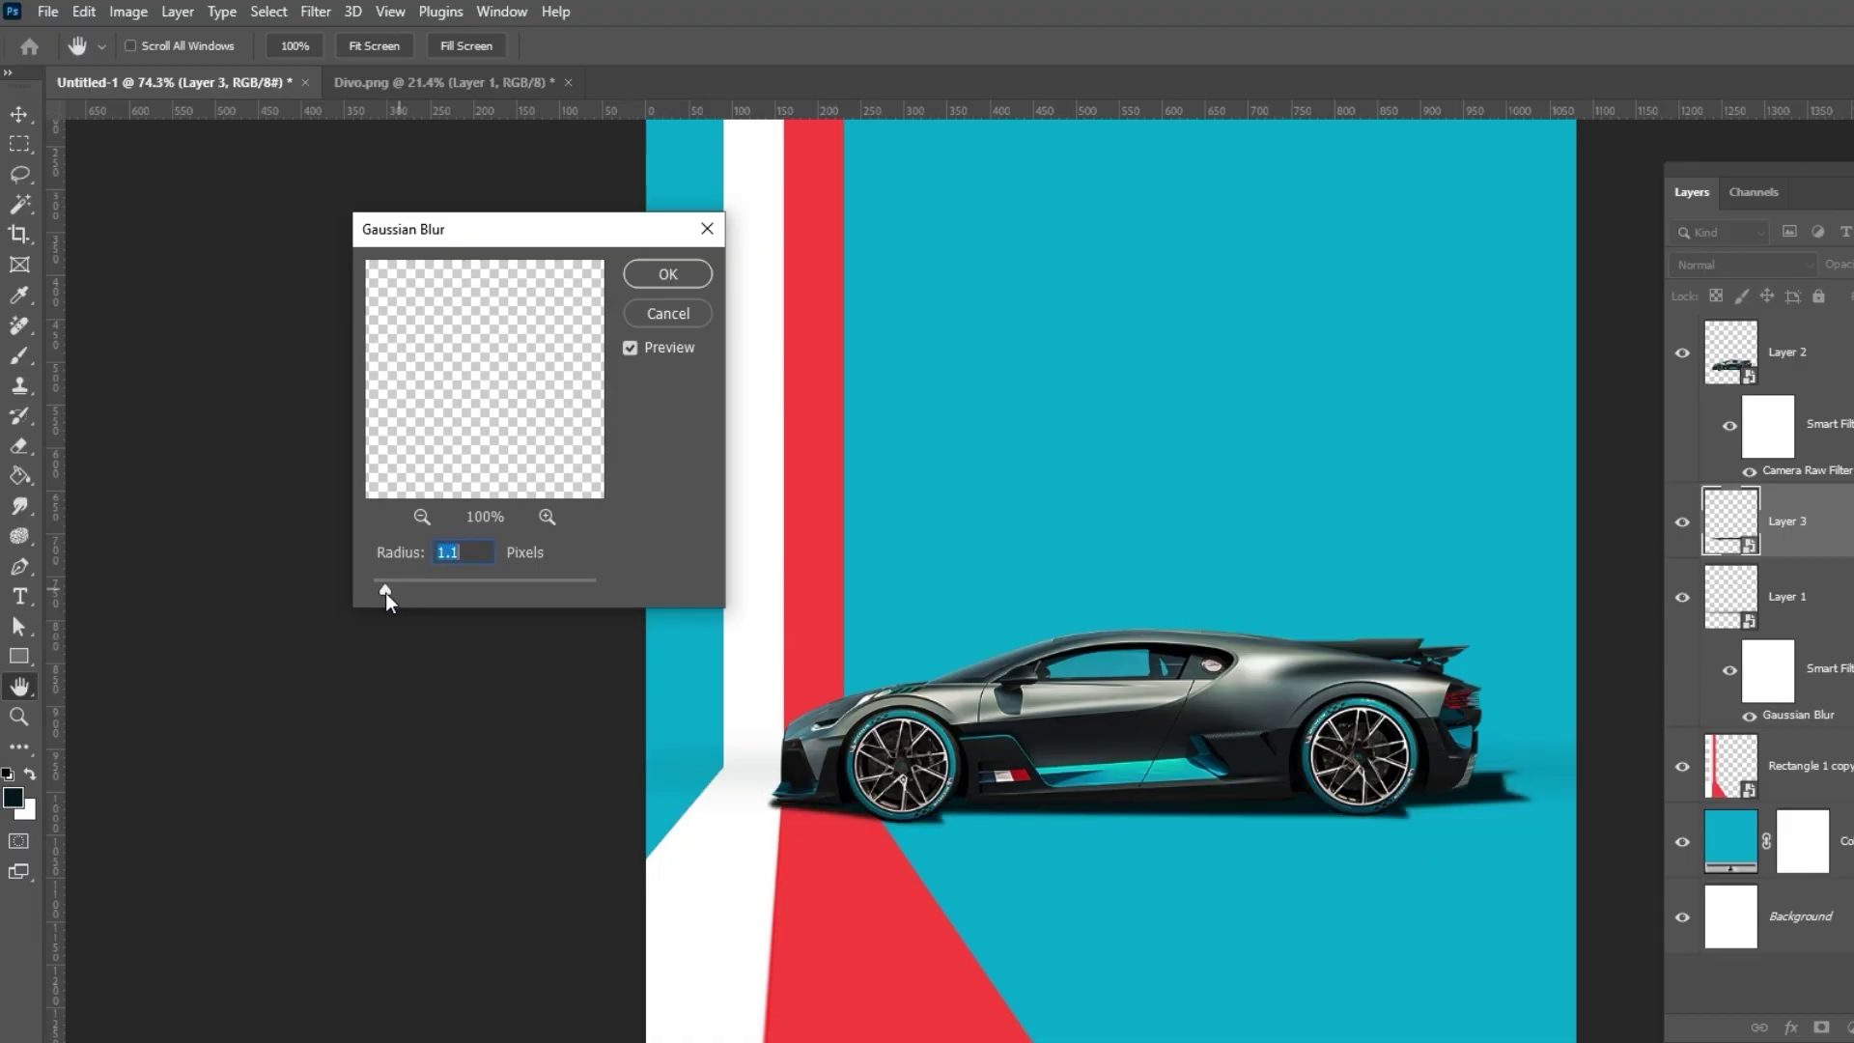
{"action": "left_click", "coordinate": [676, 276]}
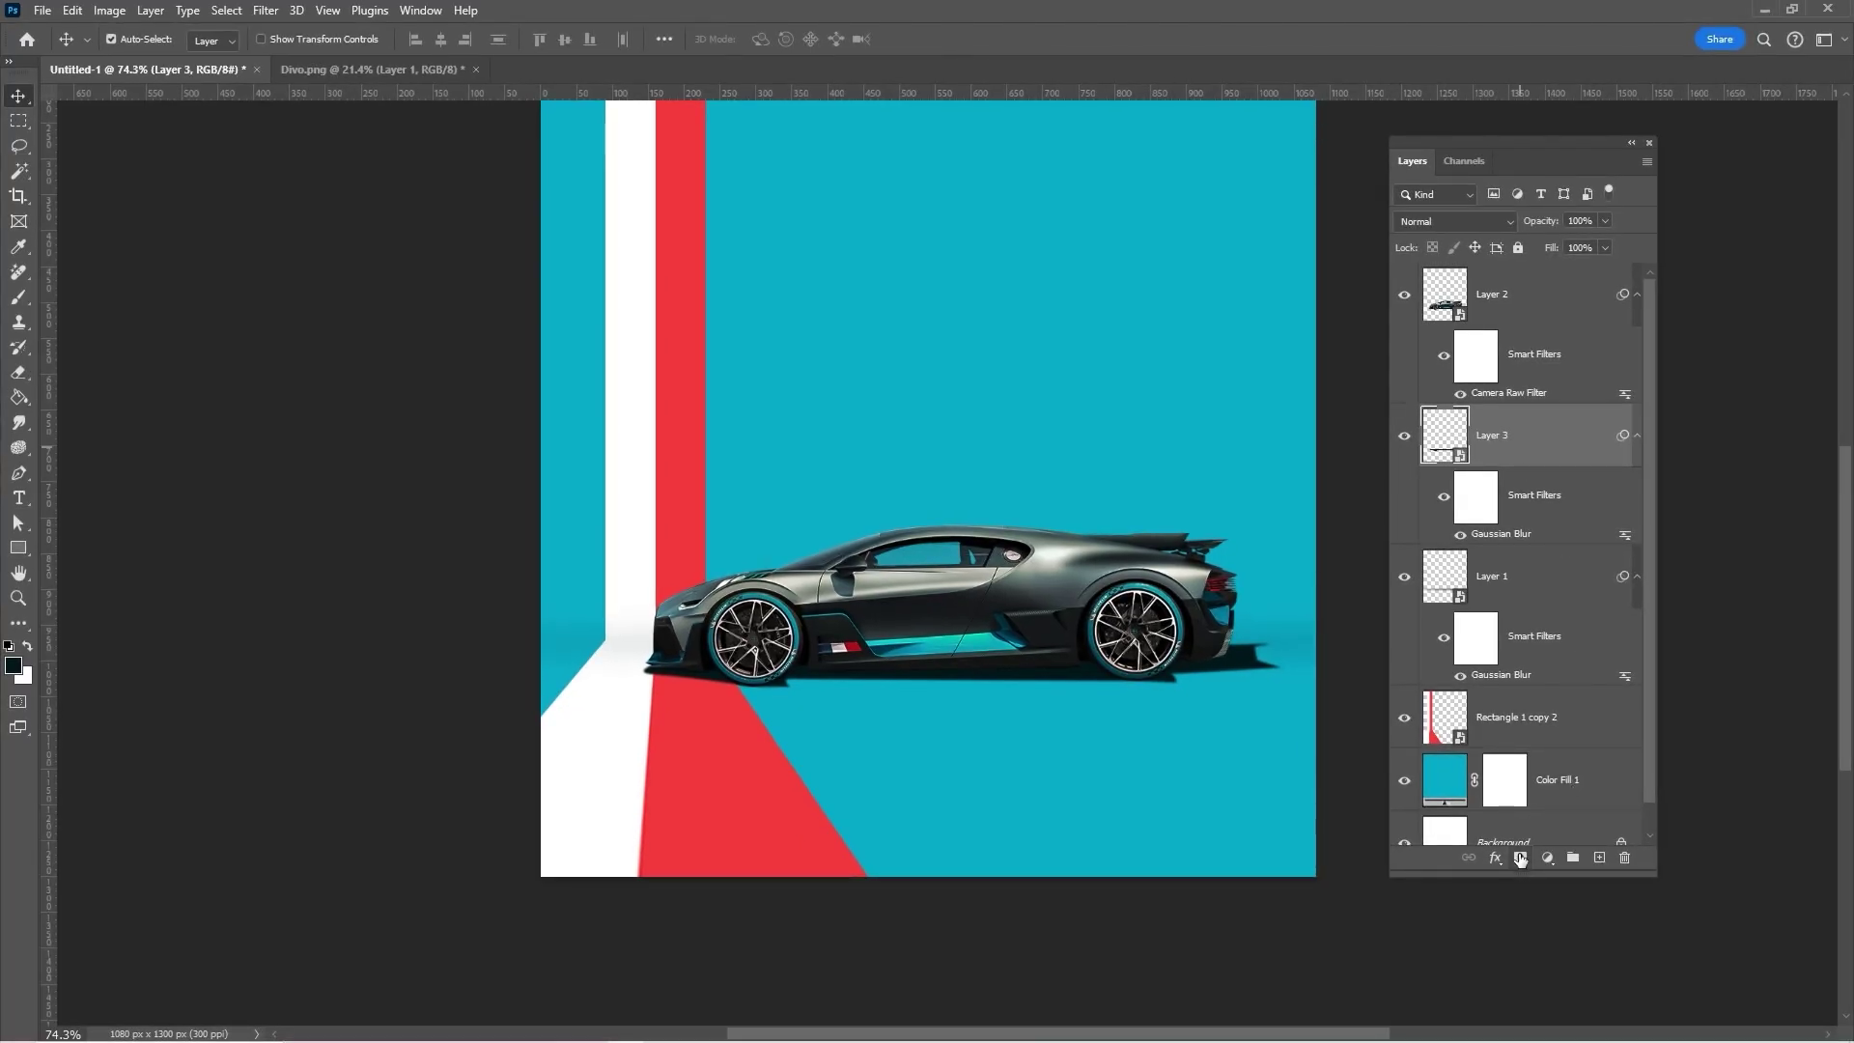
Step: Add a layer mask to Layer 3 and set a 300 px brush at 14% flow
{"action": "left_click", "coordinate": [1520, 858]}
{"action": "key", "text": "b"}
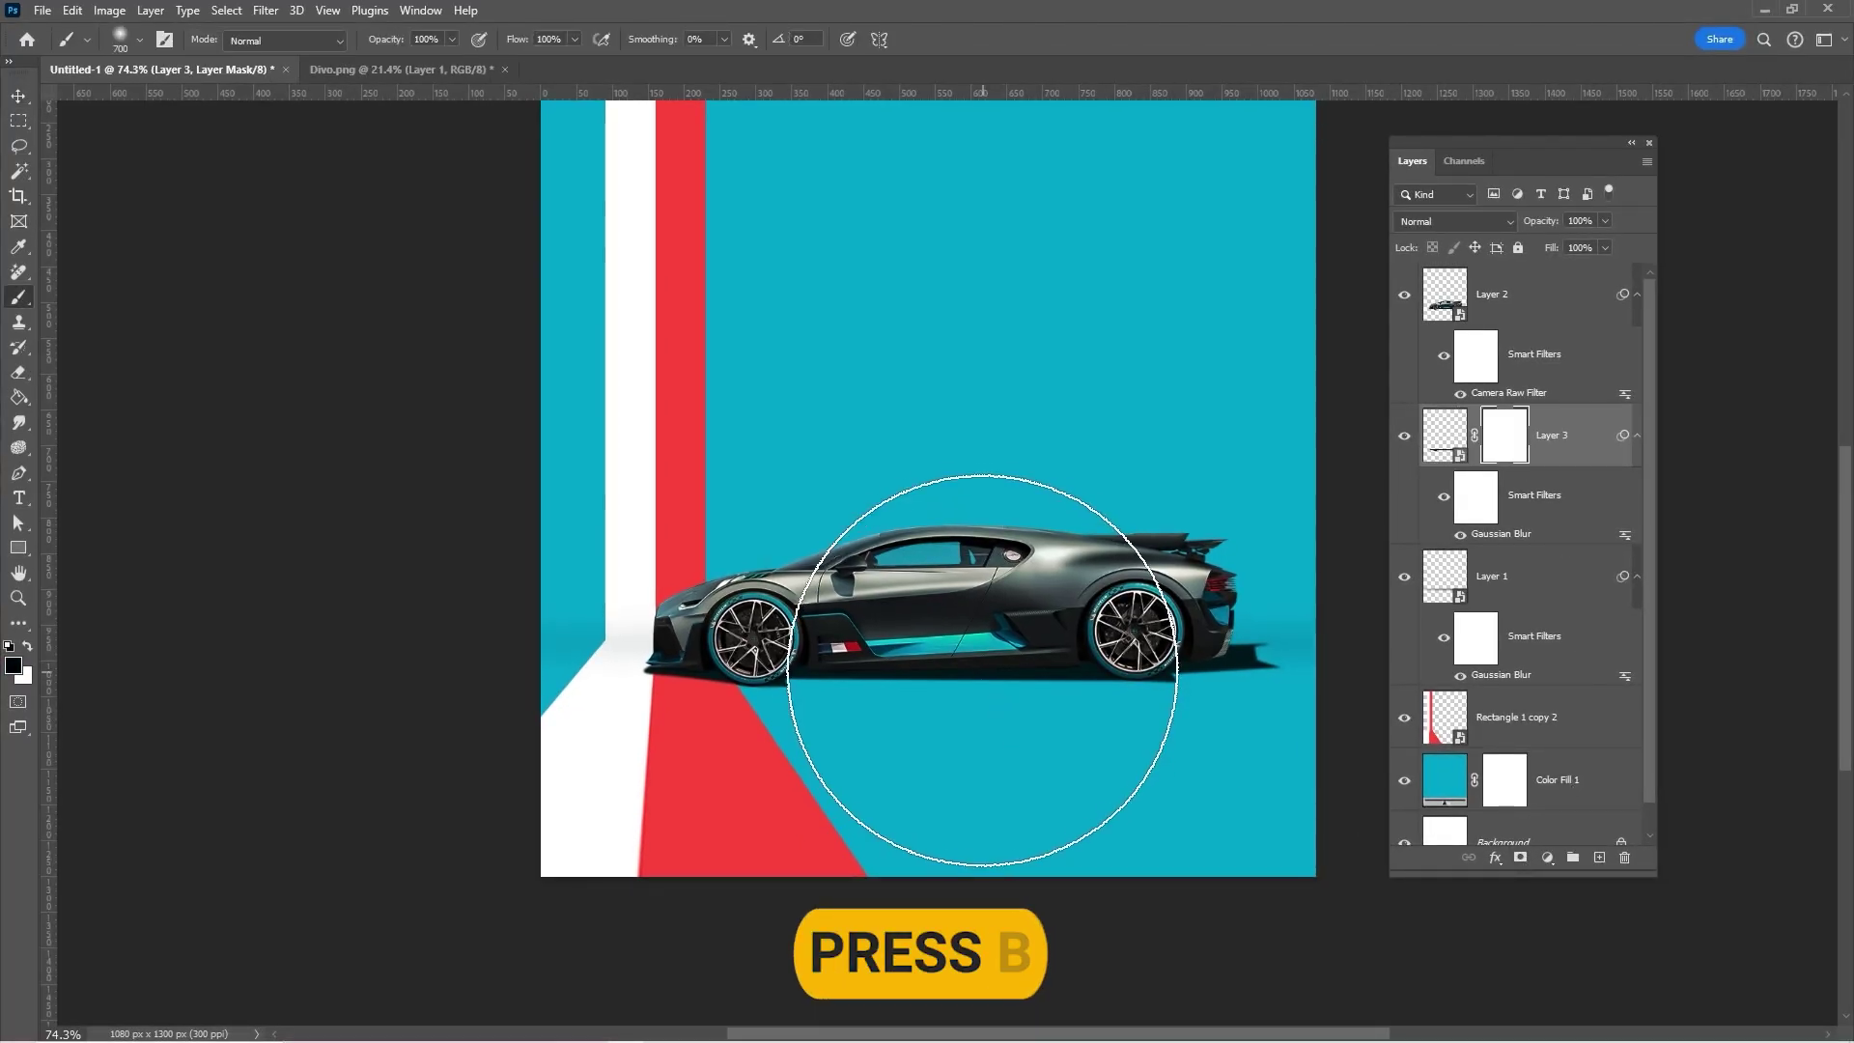
{"action": "key", "text": "bracketleft"}
{"action": "key", "text": "bracketleft"}
{"action": "key", "text": "bracketleft"}
{"action": "key", "text": "bracketleft"}
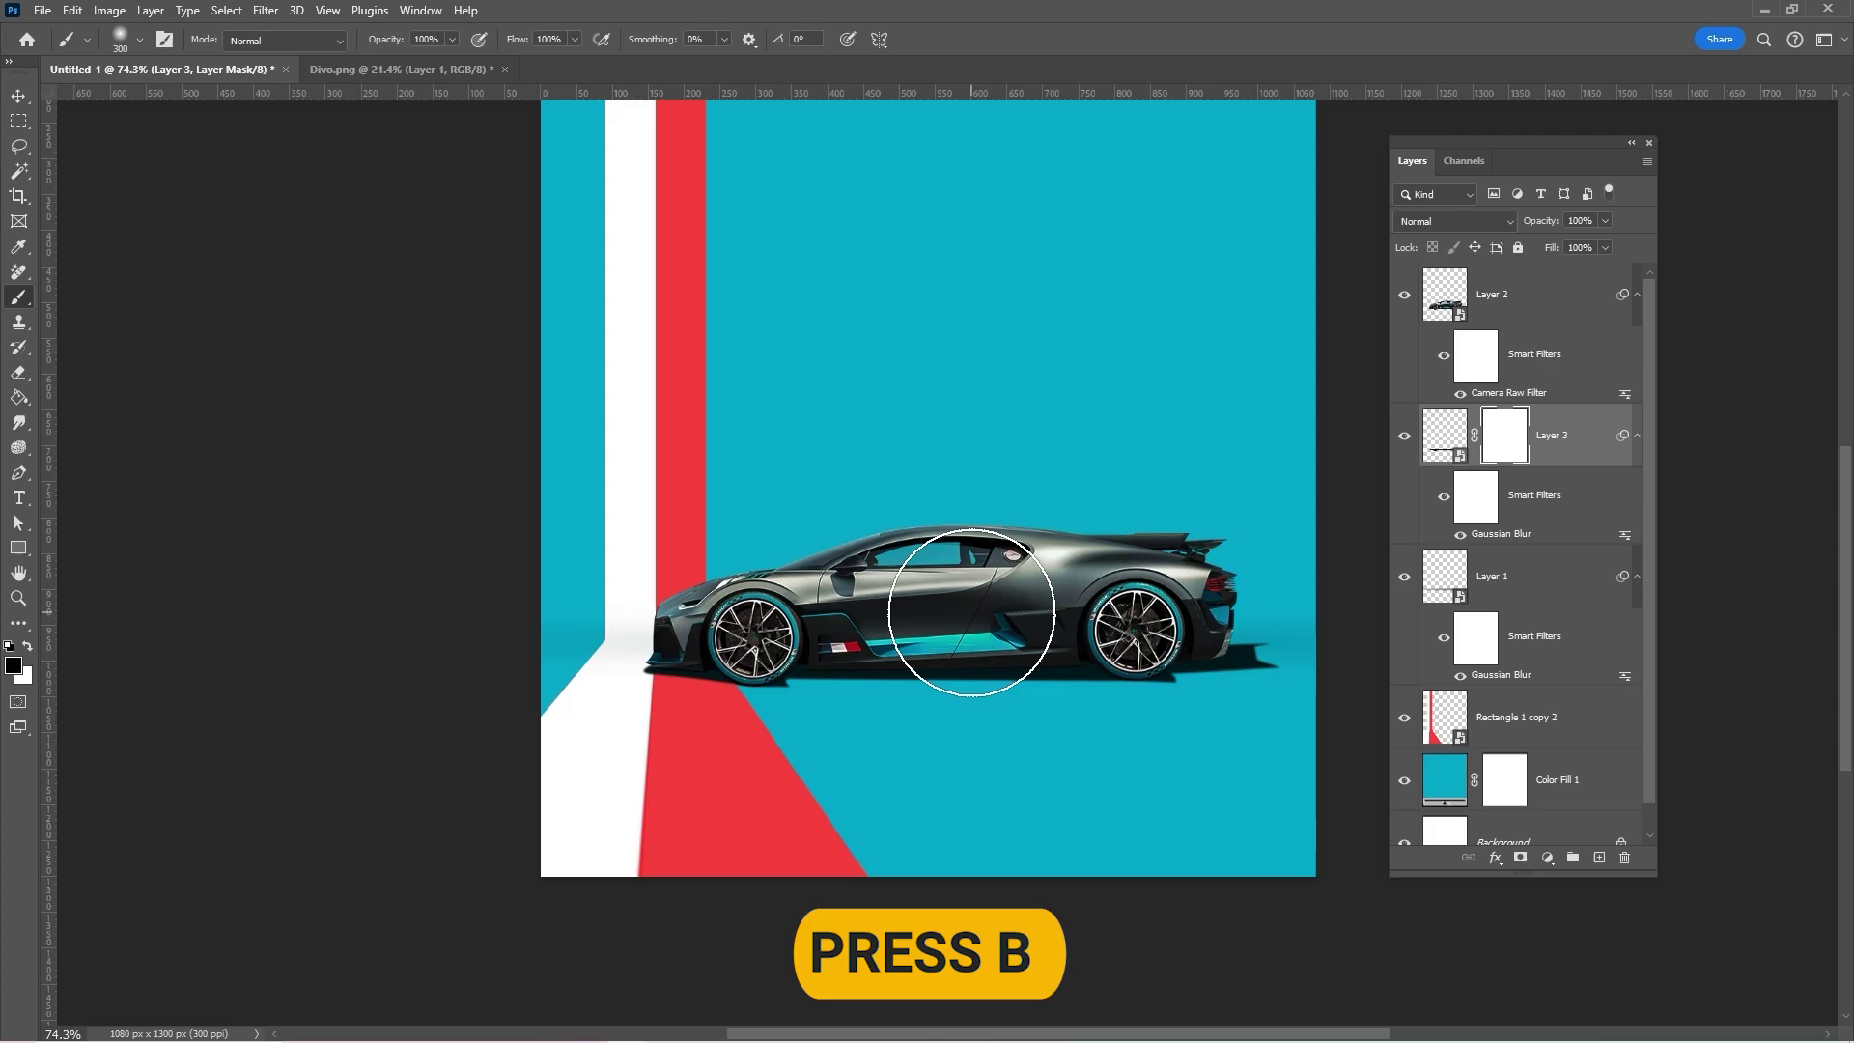
{"action": "right_click", "coordinate": [971, 611]}
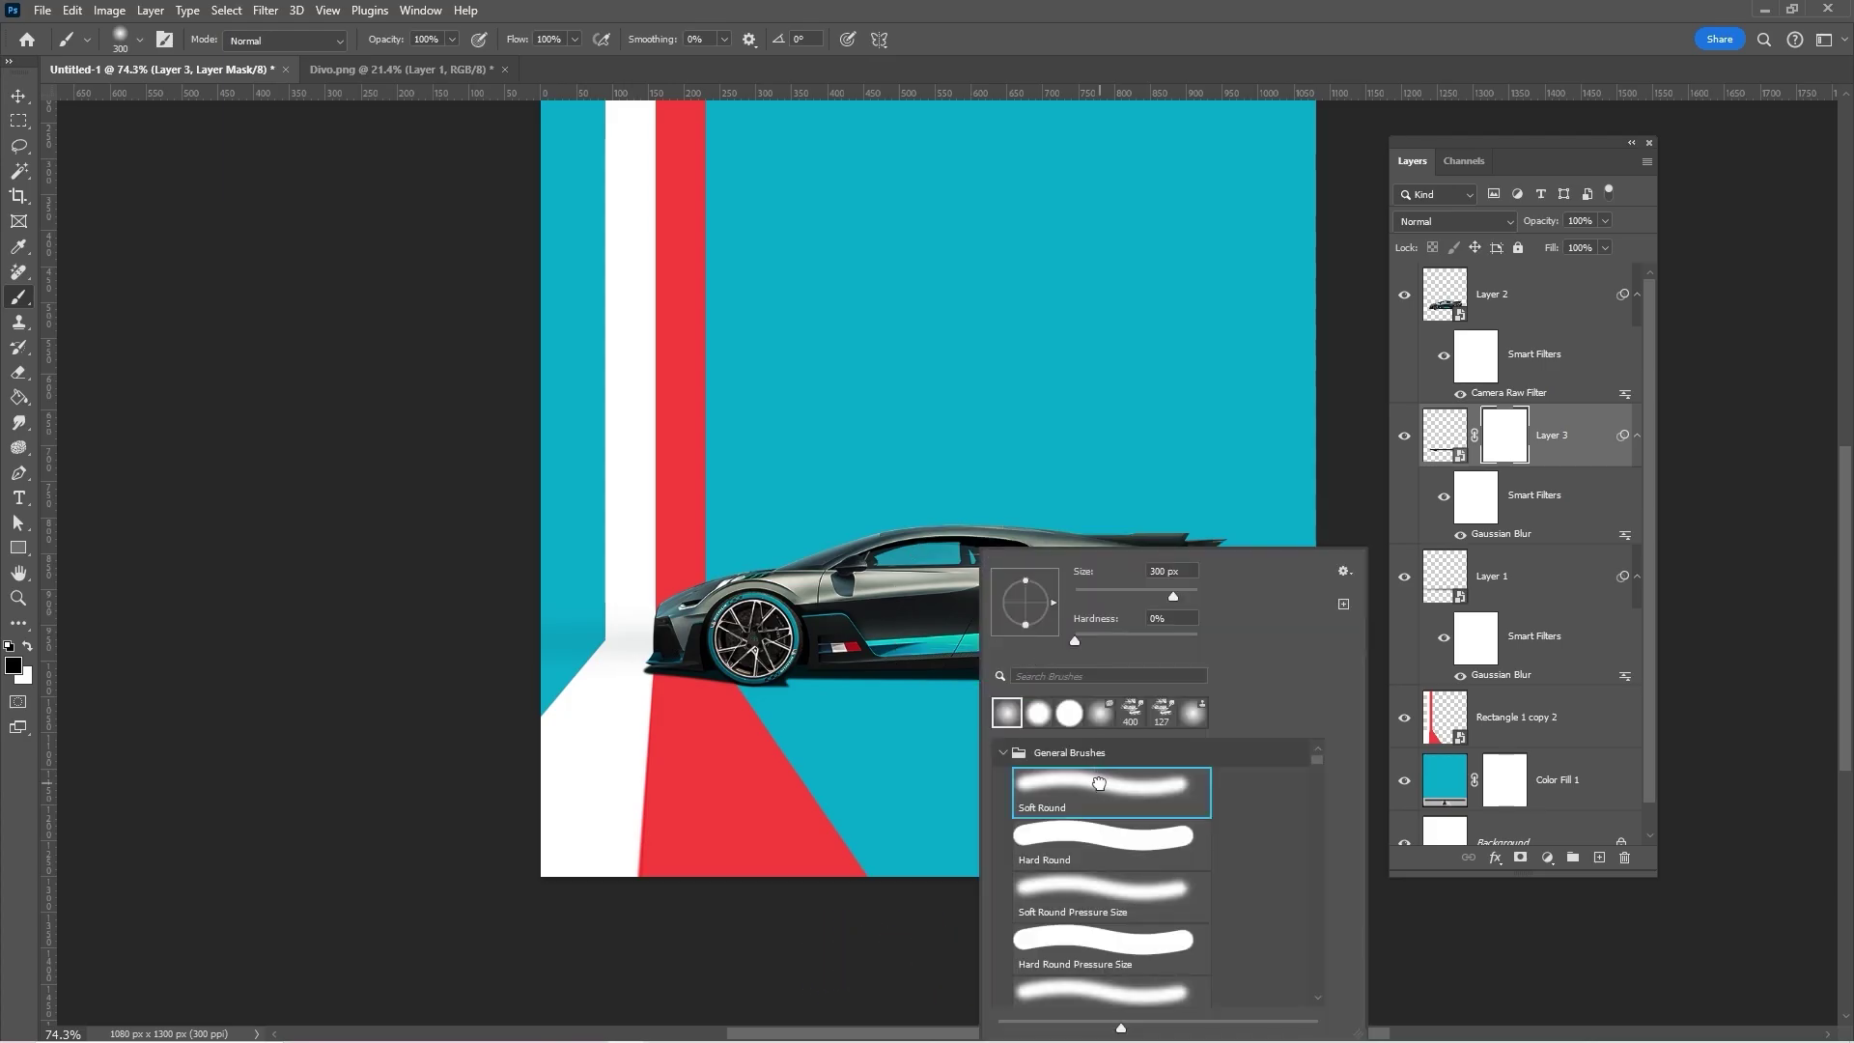
{"action": "left_click", "coordinate": [575, 40]}
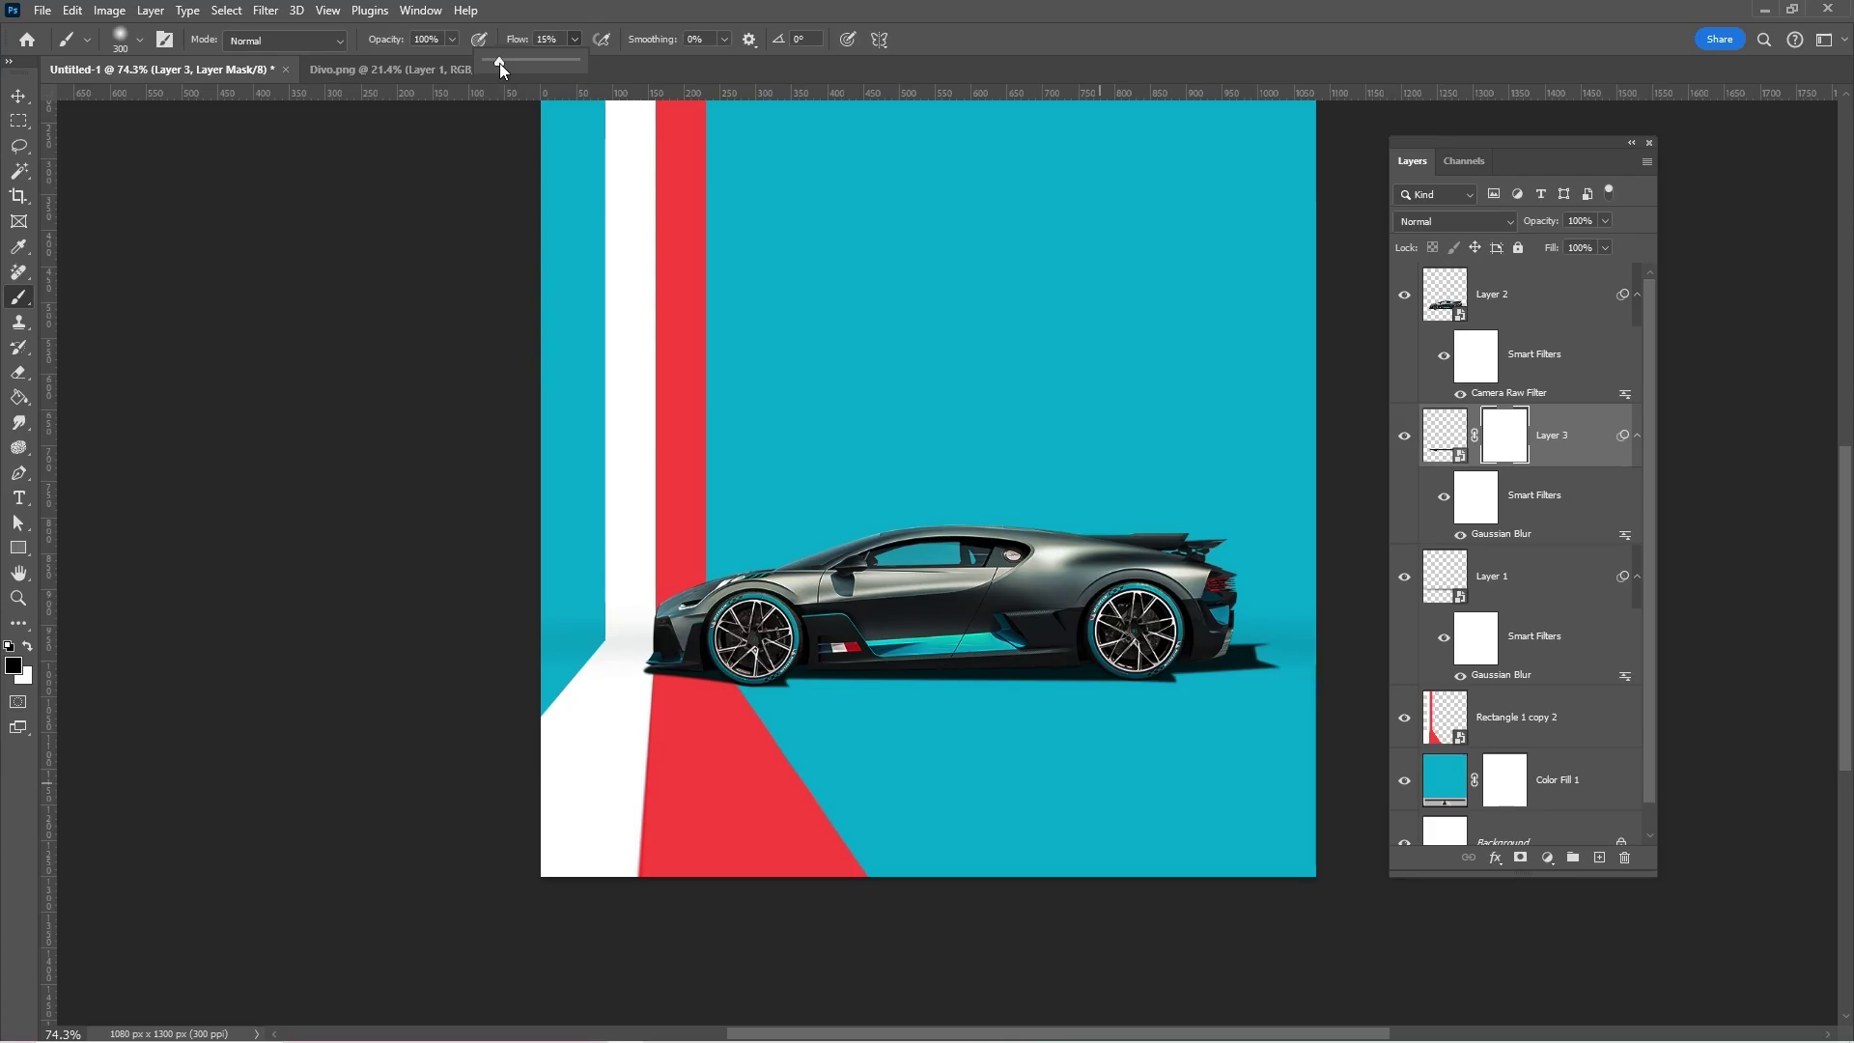
{"action": "left_click", "coordinate": [1328, 679]}
Step: Set Layer 3's opacity to 88%
{"action": "scroll", "coordinate": [1101, 820], "scroll_direction": "left", "scroll_amount": 3}
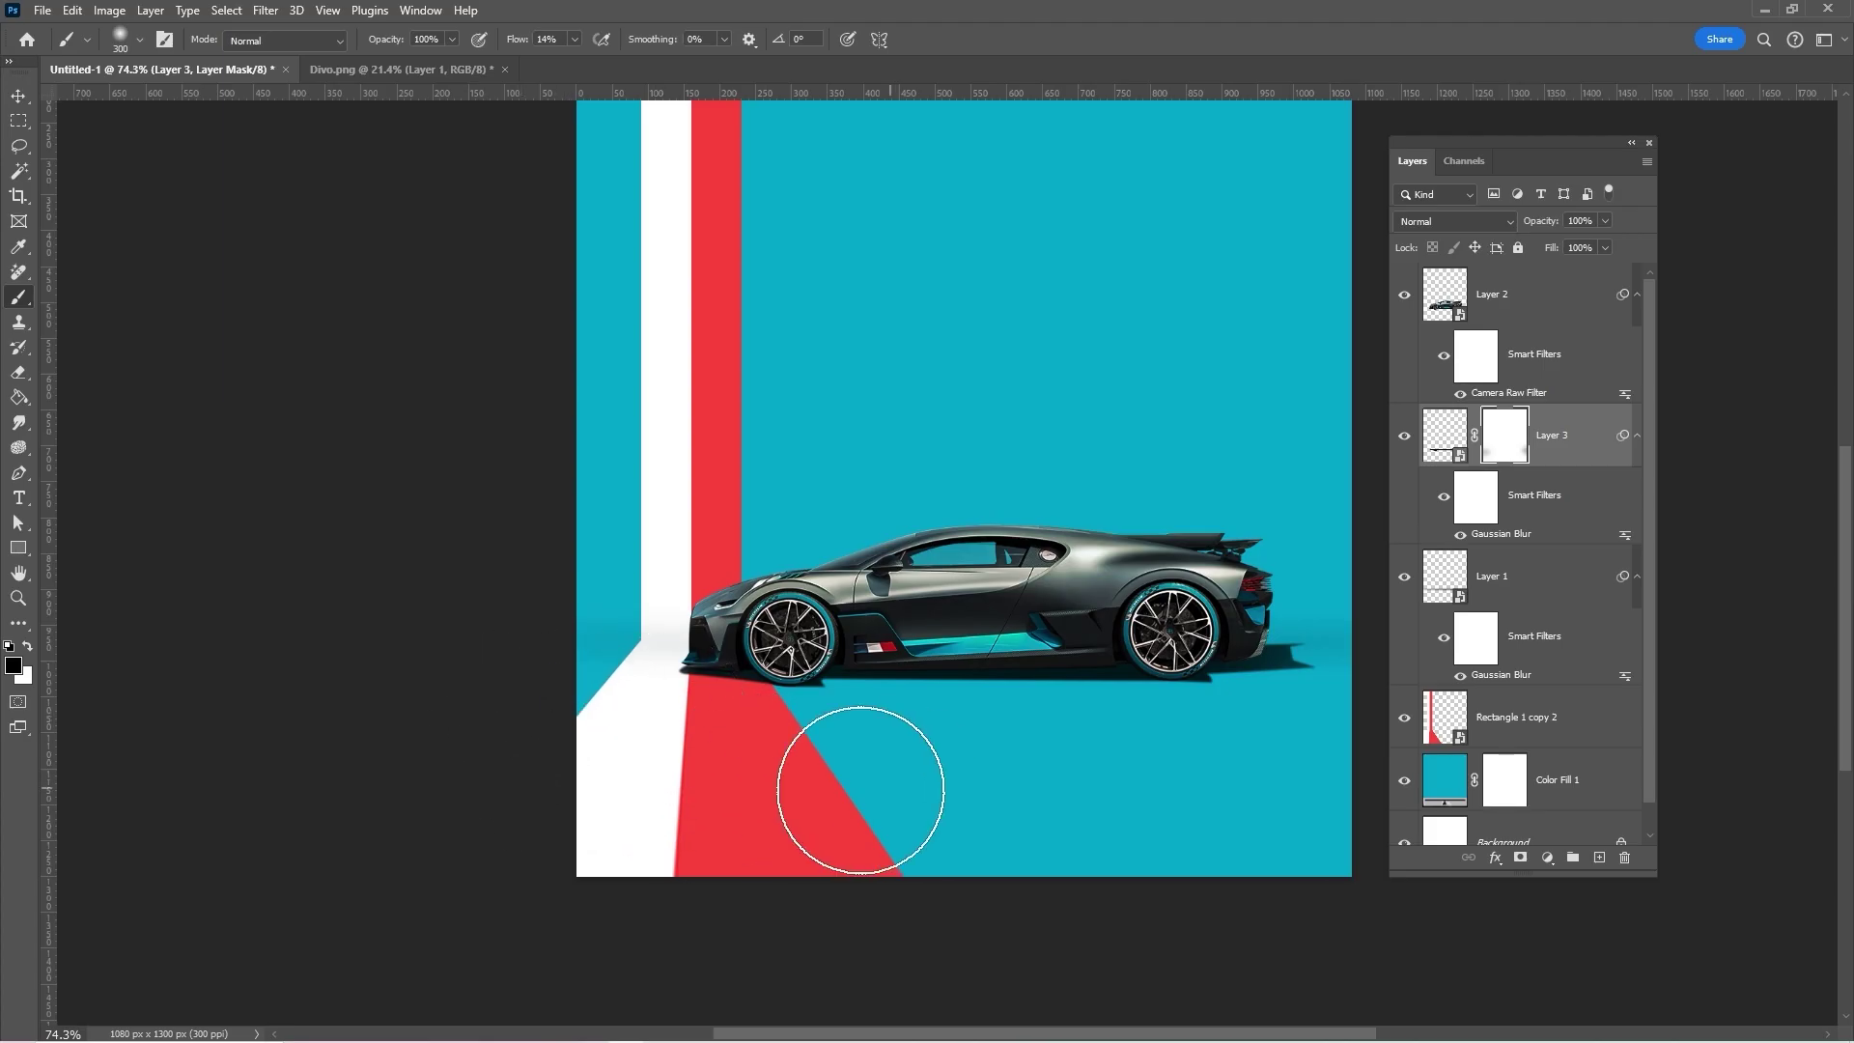
{"action": "key", "text": "v"}
{"action": "scroll", "coordinate": [1092, 777], "scroll_direction": "right", "scroll_amount": 3}
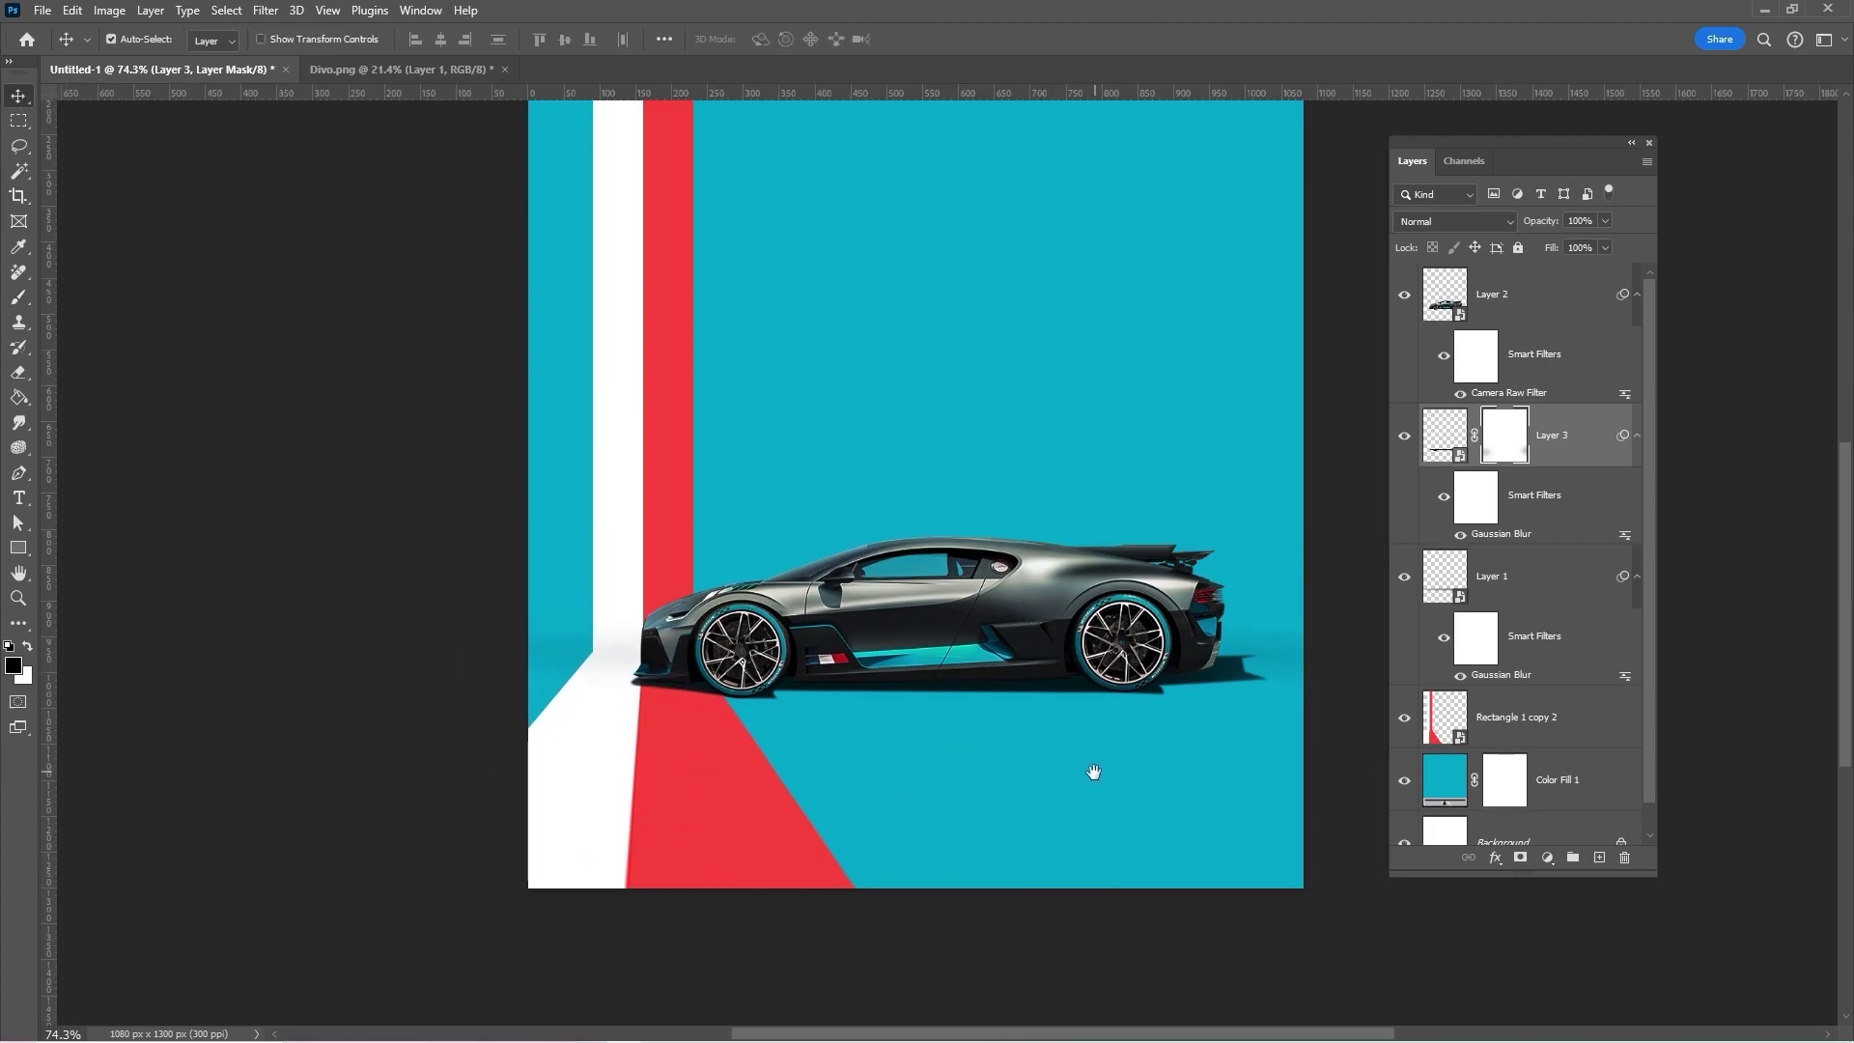
{"action": "scroll", "coordinate": [1092, 770], "scroll_direction": "up", "scroll_amount": 3}
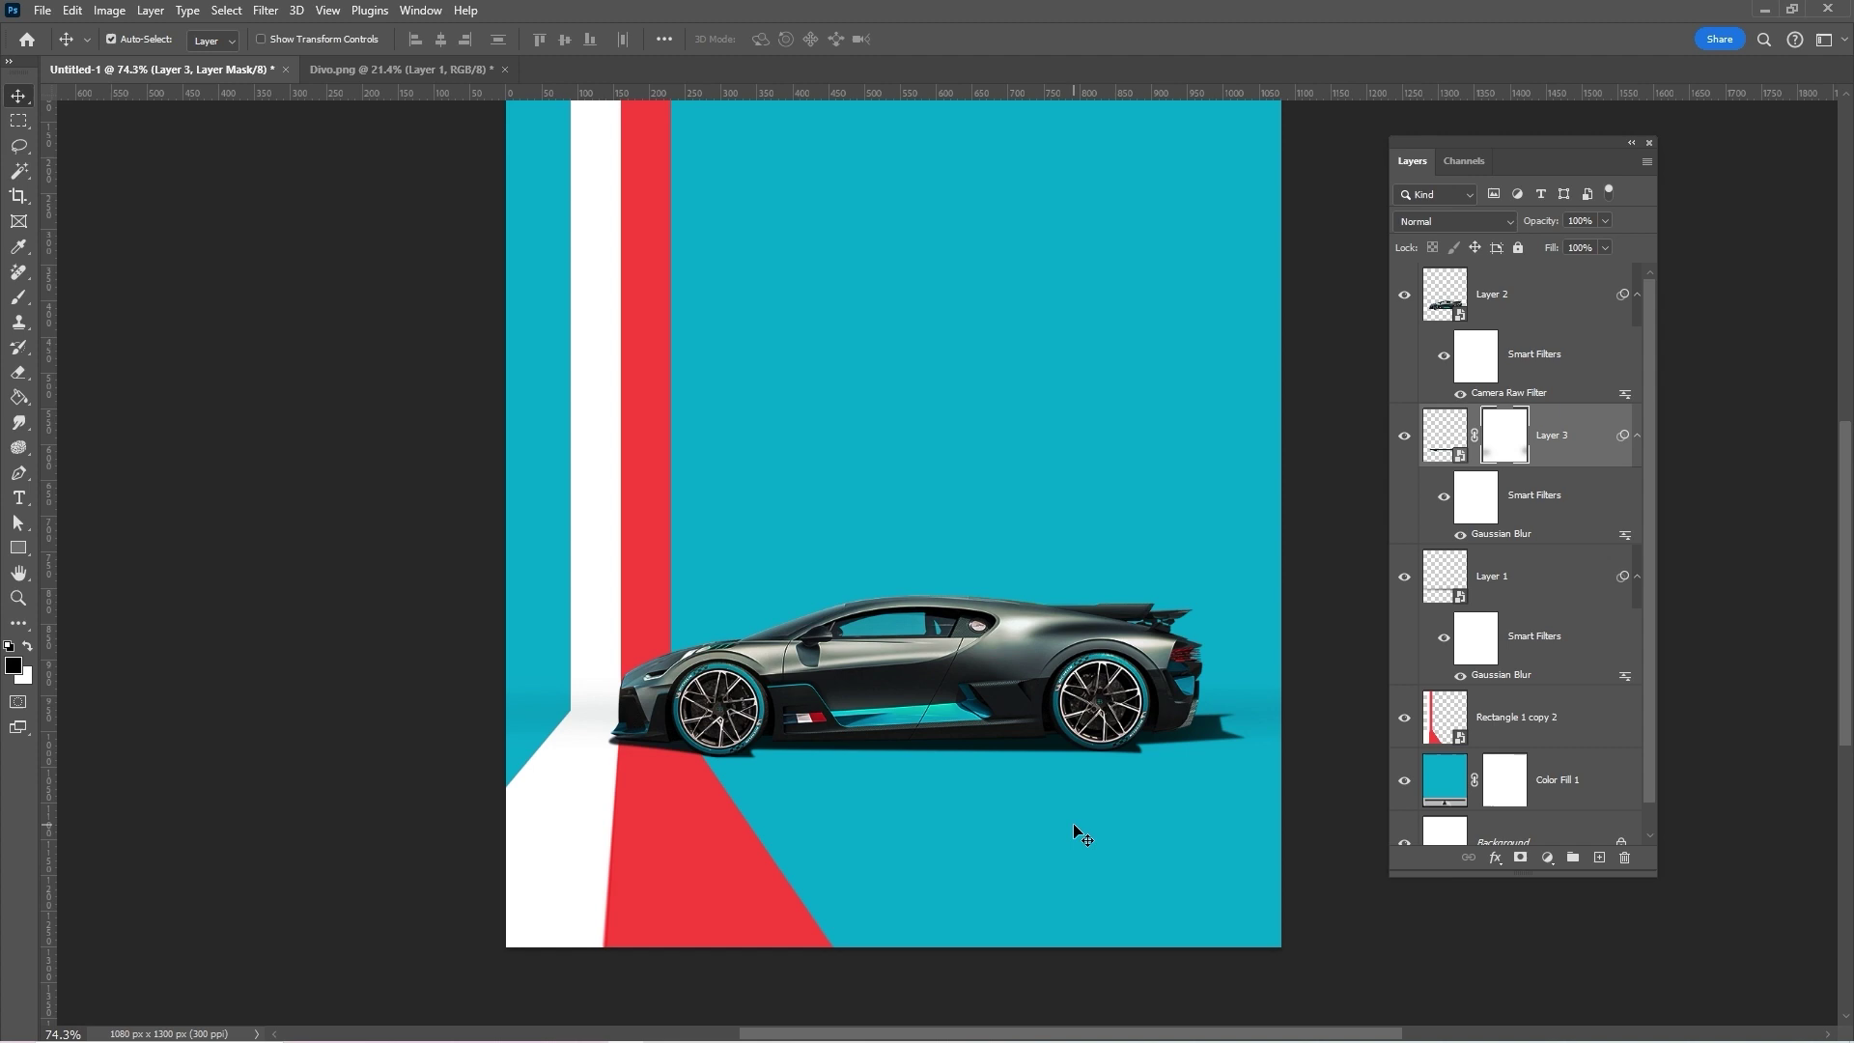
{"action": "left_click", "coordinate": [1444, 456]}
{"action": "left_click", "coordinate": [1606, 224]}
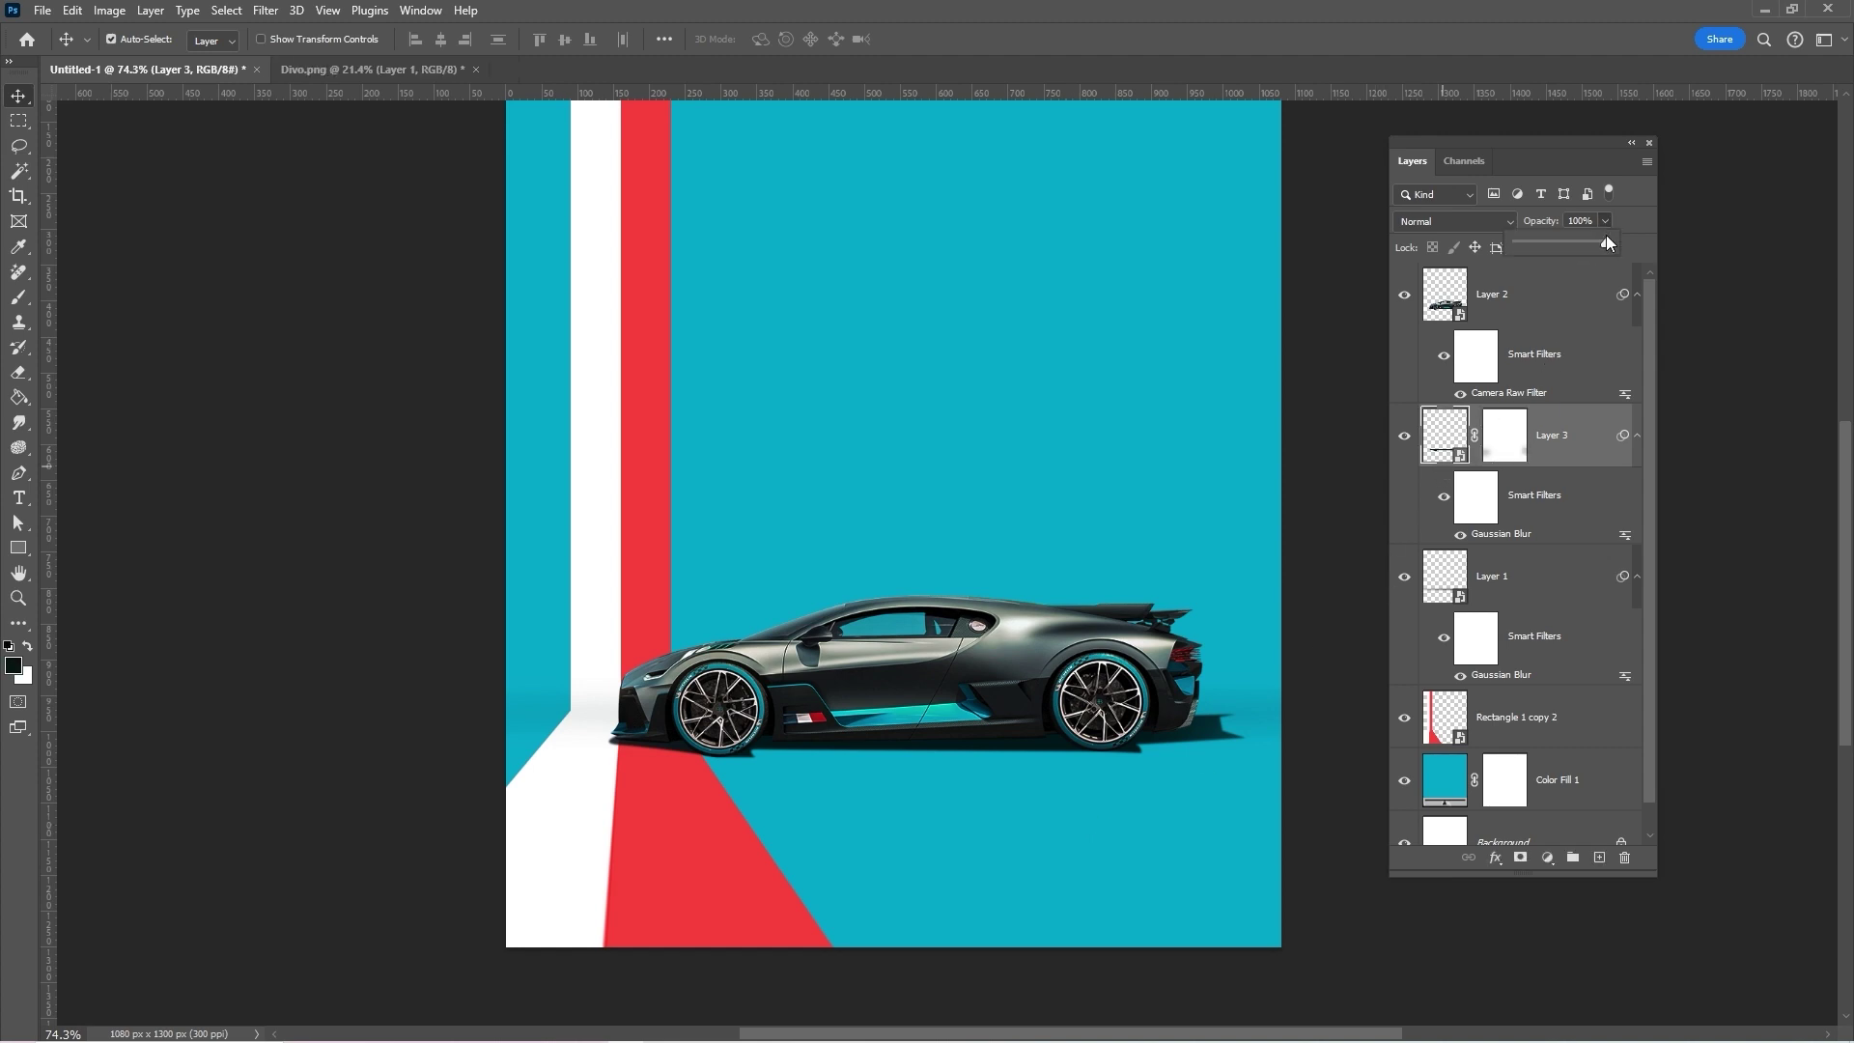
{"action": "left_click_drag", "start_coordinate": [1597, 241], "coordinate": [1596, 241]}
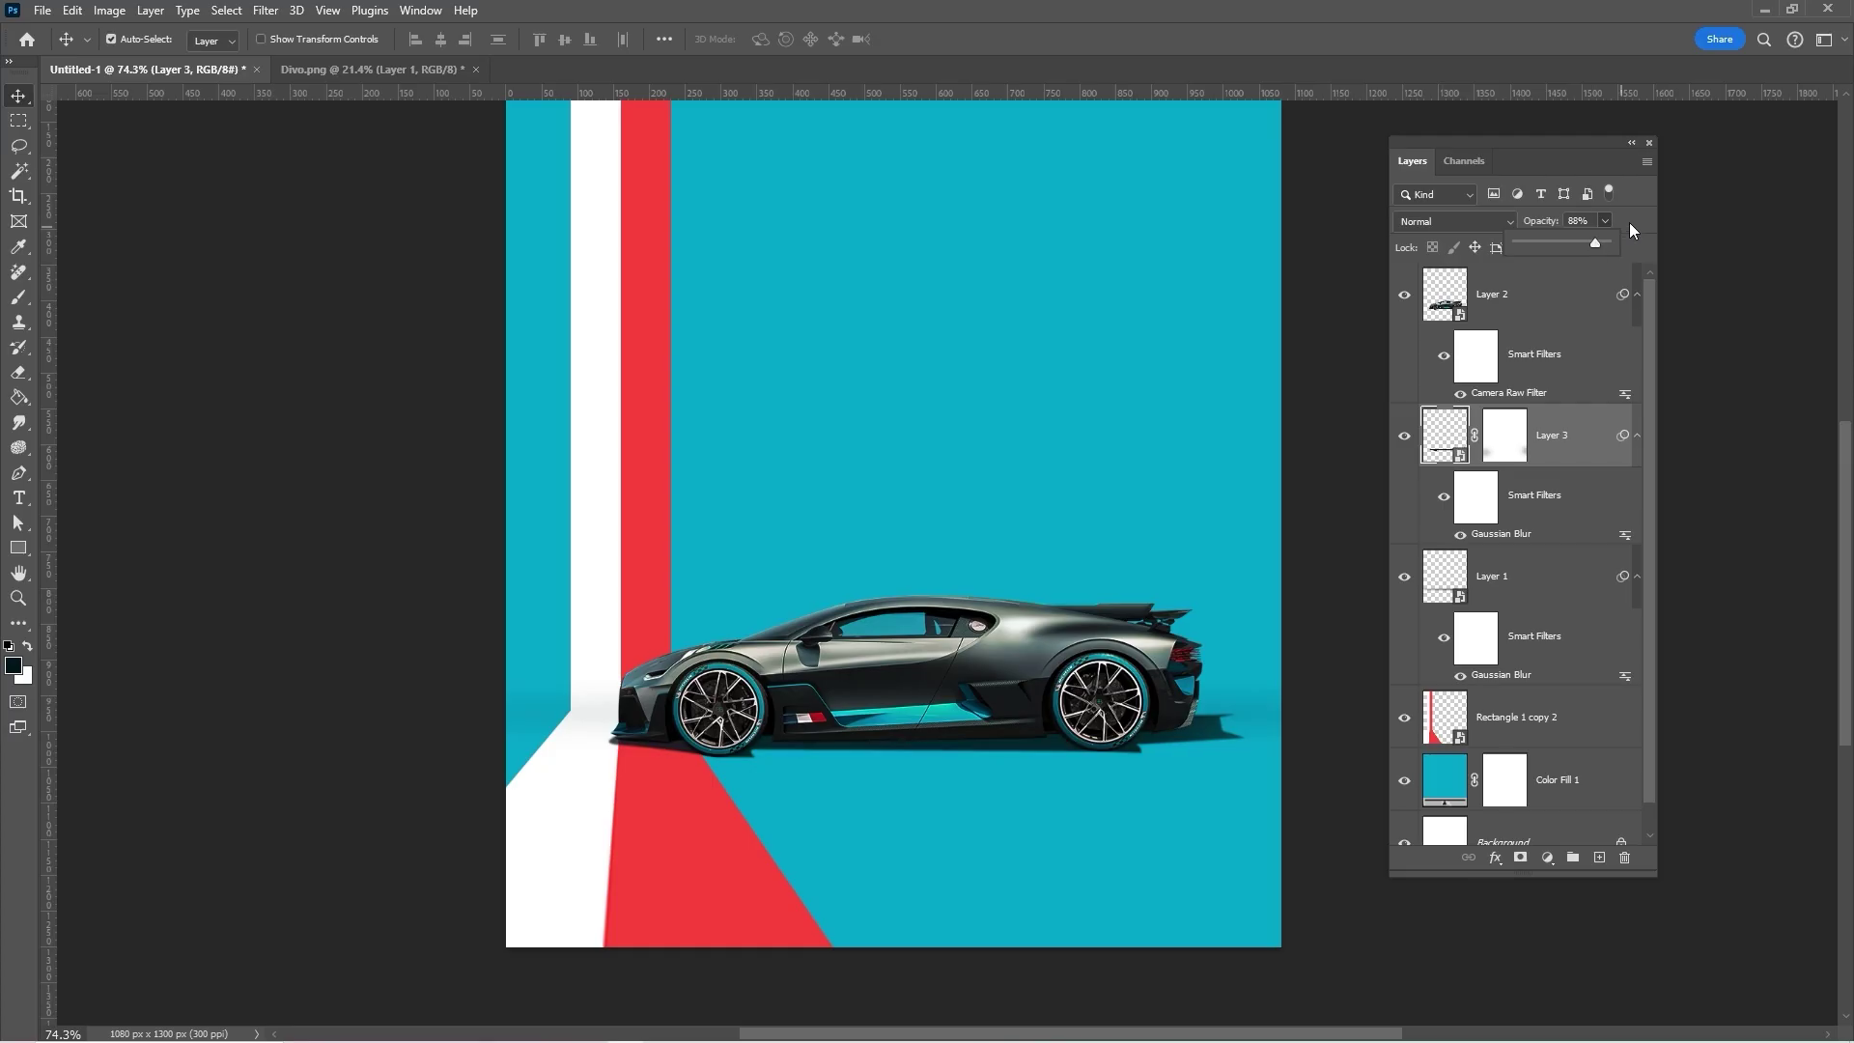
{"action": "left_click", "coordinate": [1633, 219]}
Step: Add a new layer above Rectangle 1 copy 2 and set up a white soft brush
{"action": "left_click", "coordinate": [1522, 720]}
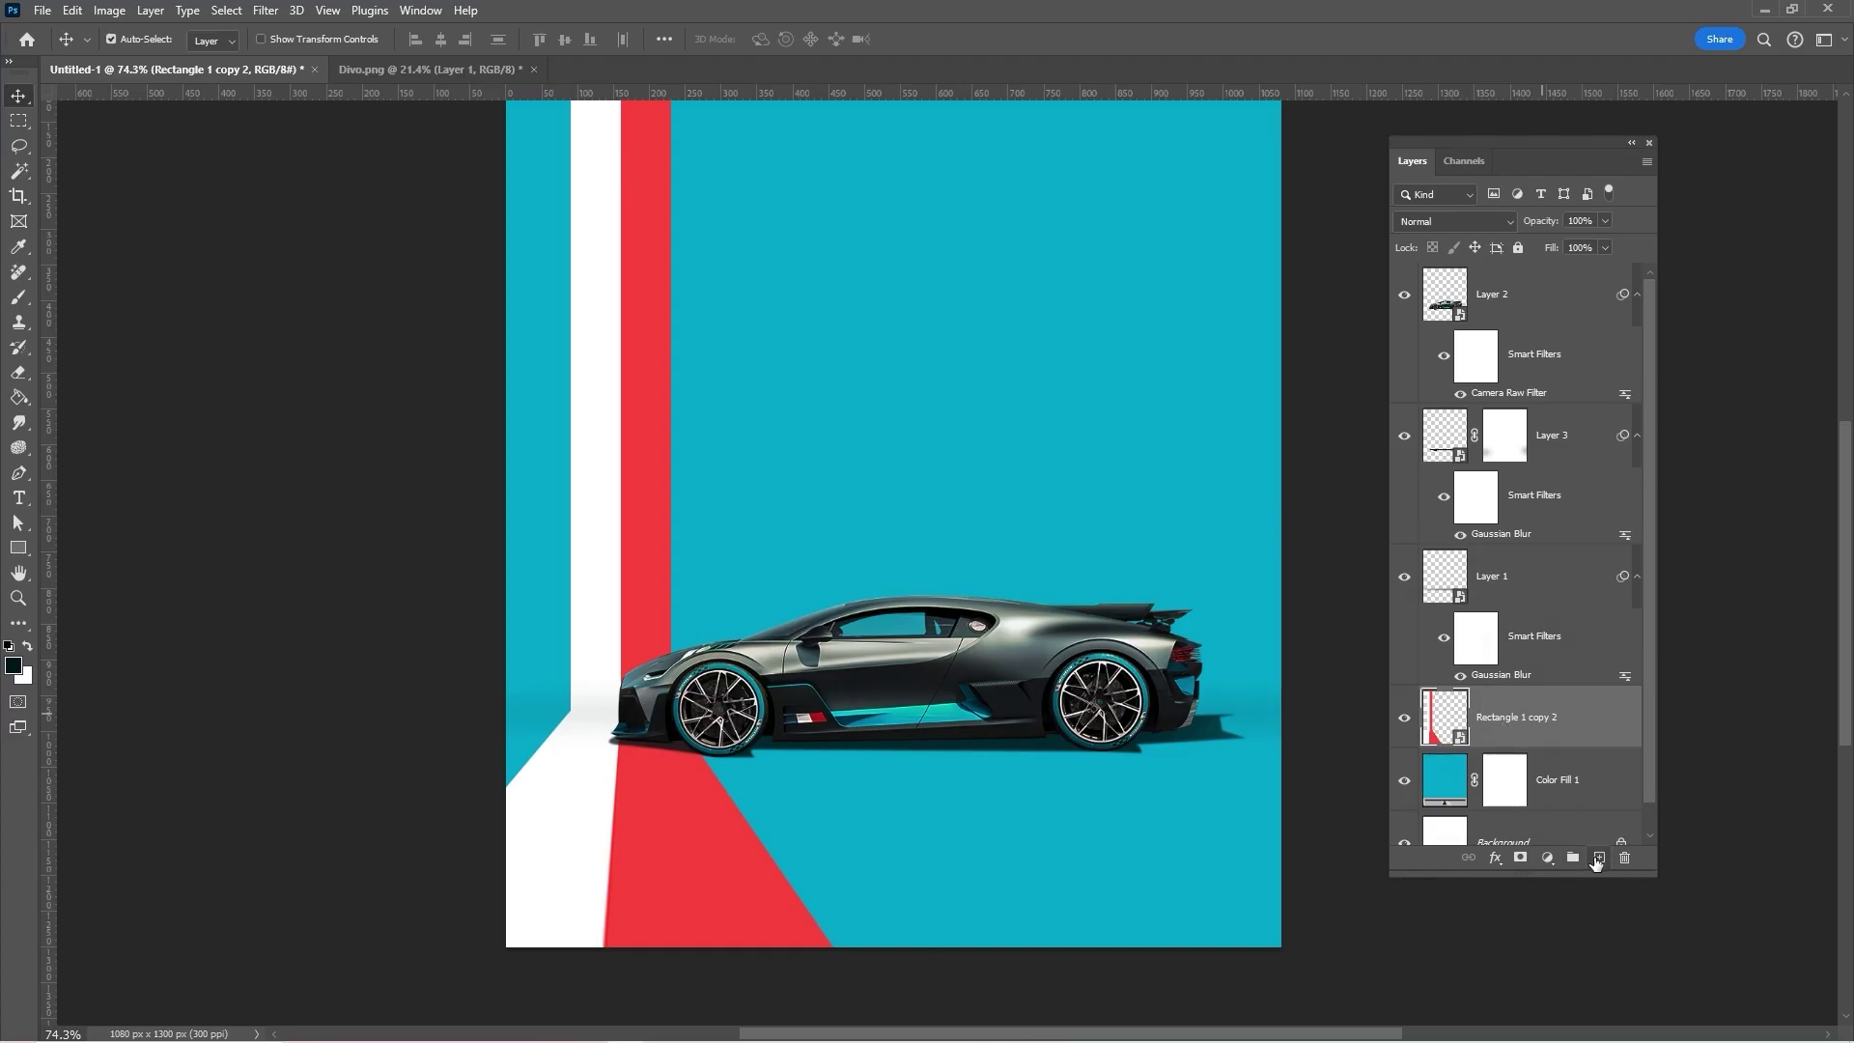
{"action": "left_click", "coordinate": [1599, 858]}
{"action": "key", "text": "b"}
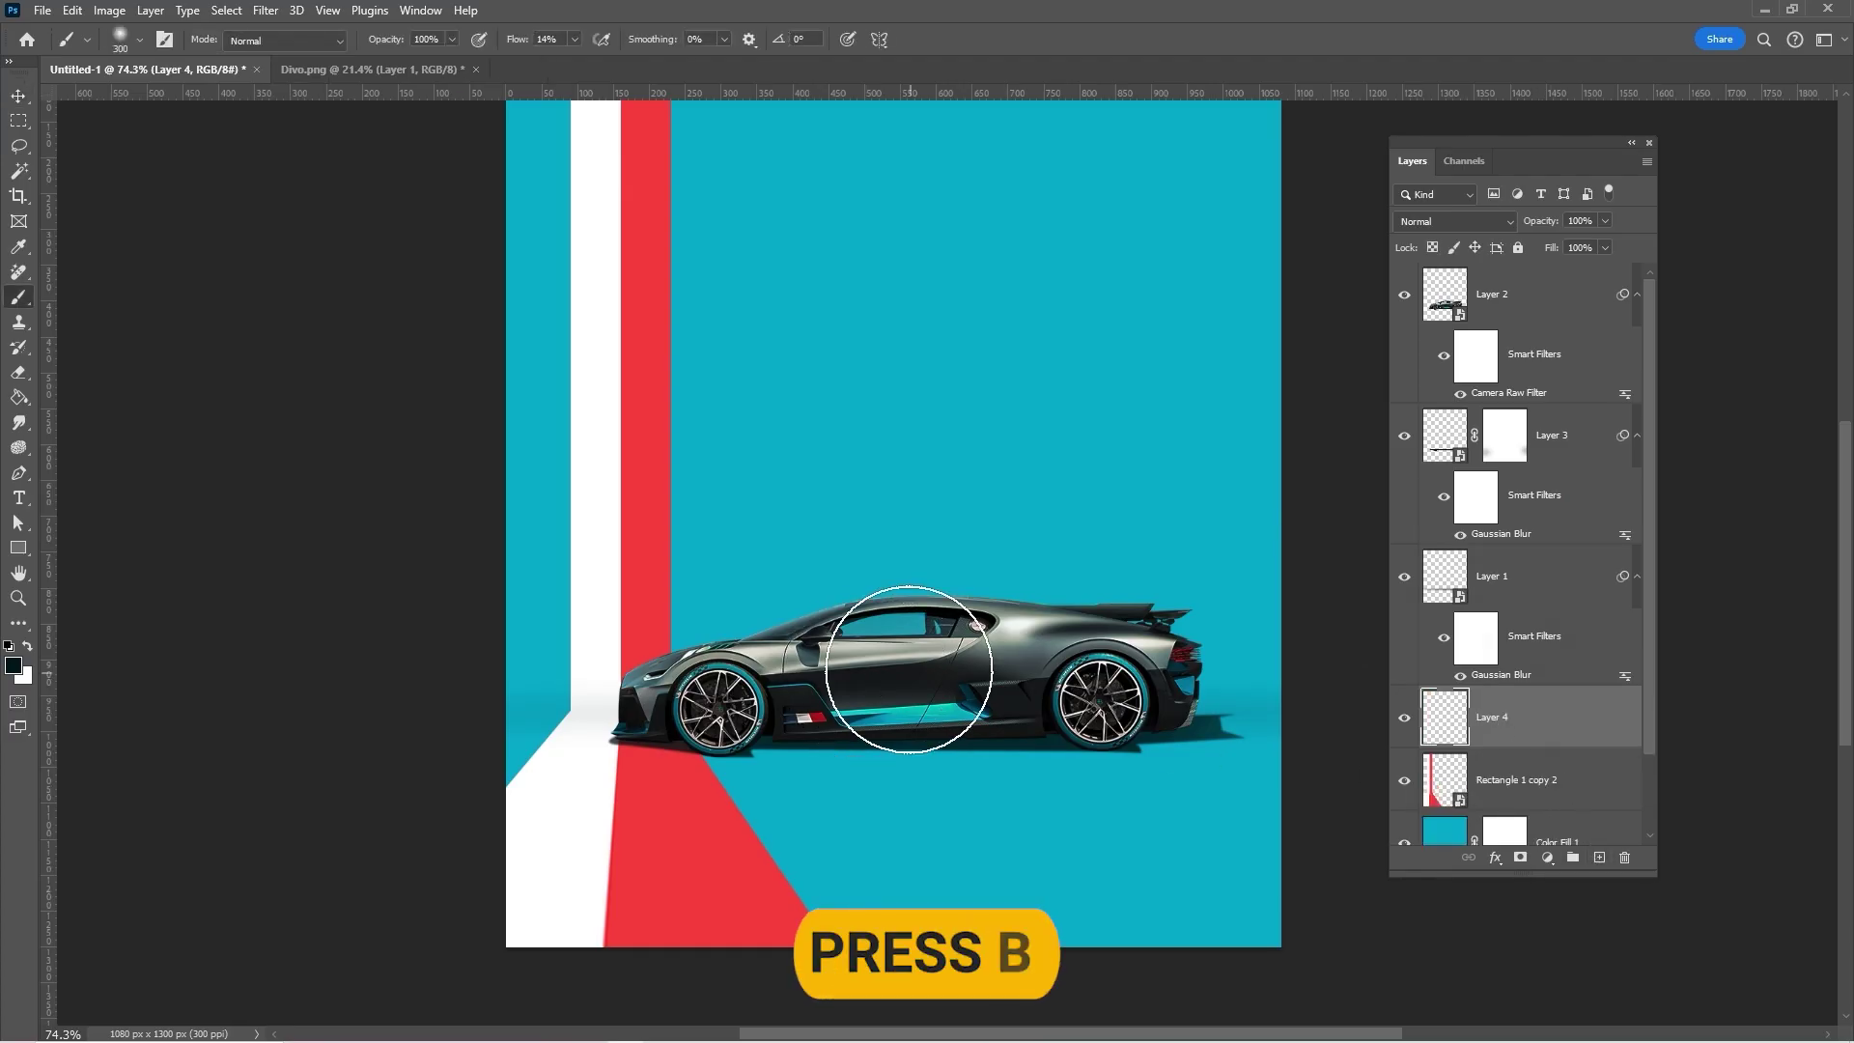
{"action": "right_click", "coordinate": [909, 670]}
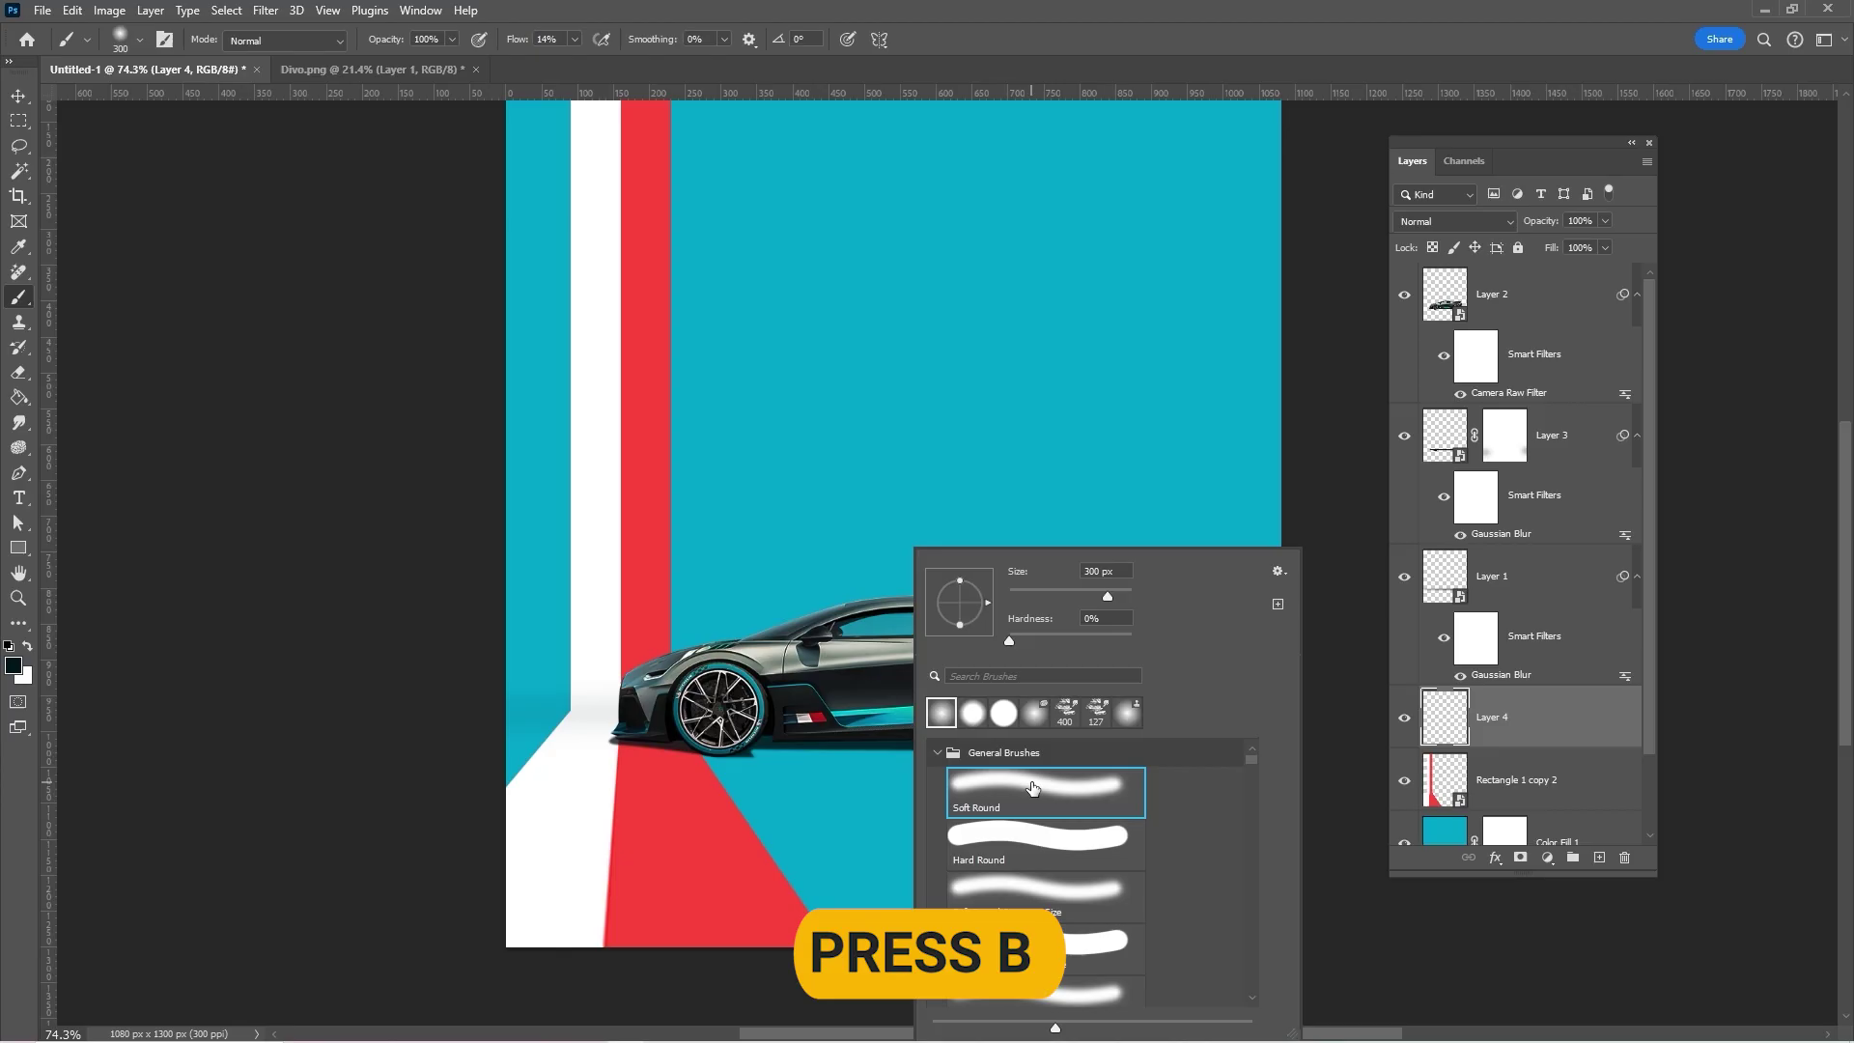
{"action": "left_click", "coordinate": [30, 650]}
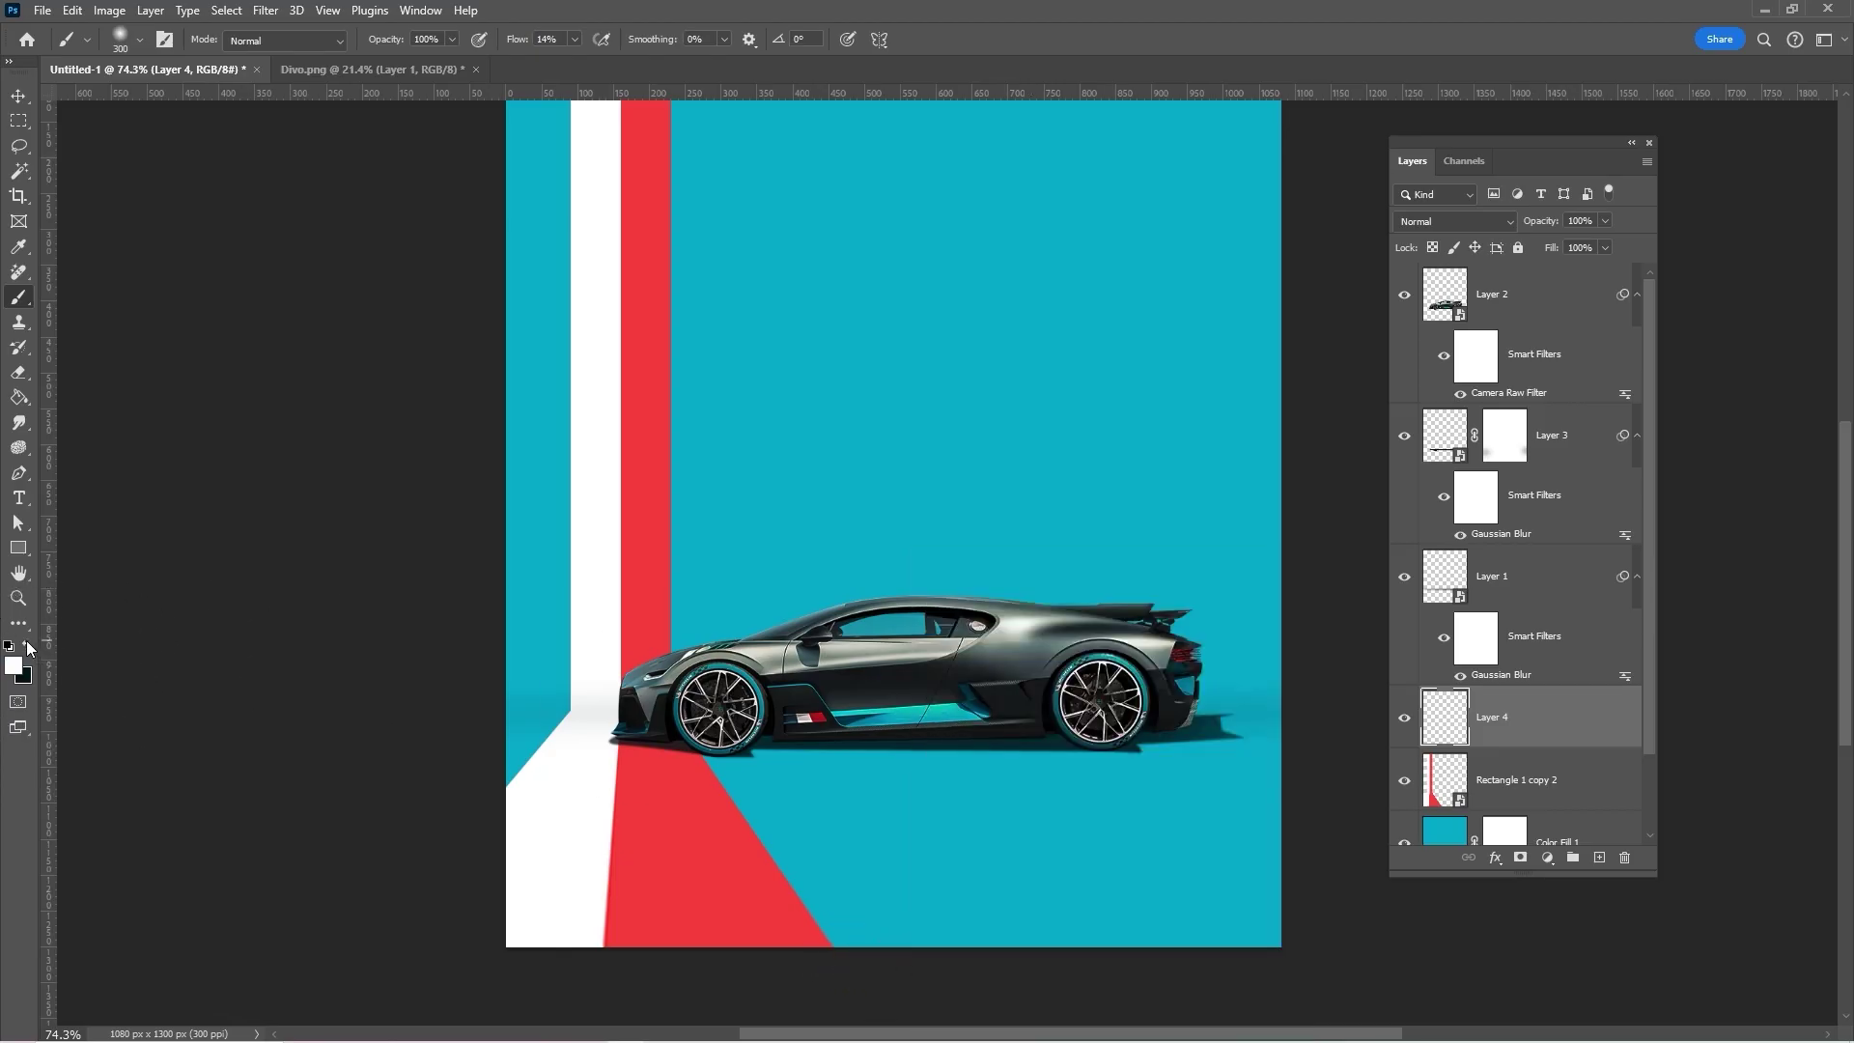
{"action": "left_click", "coordinate": [575, 39]}
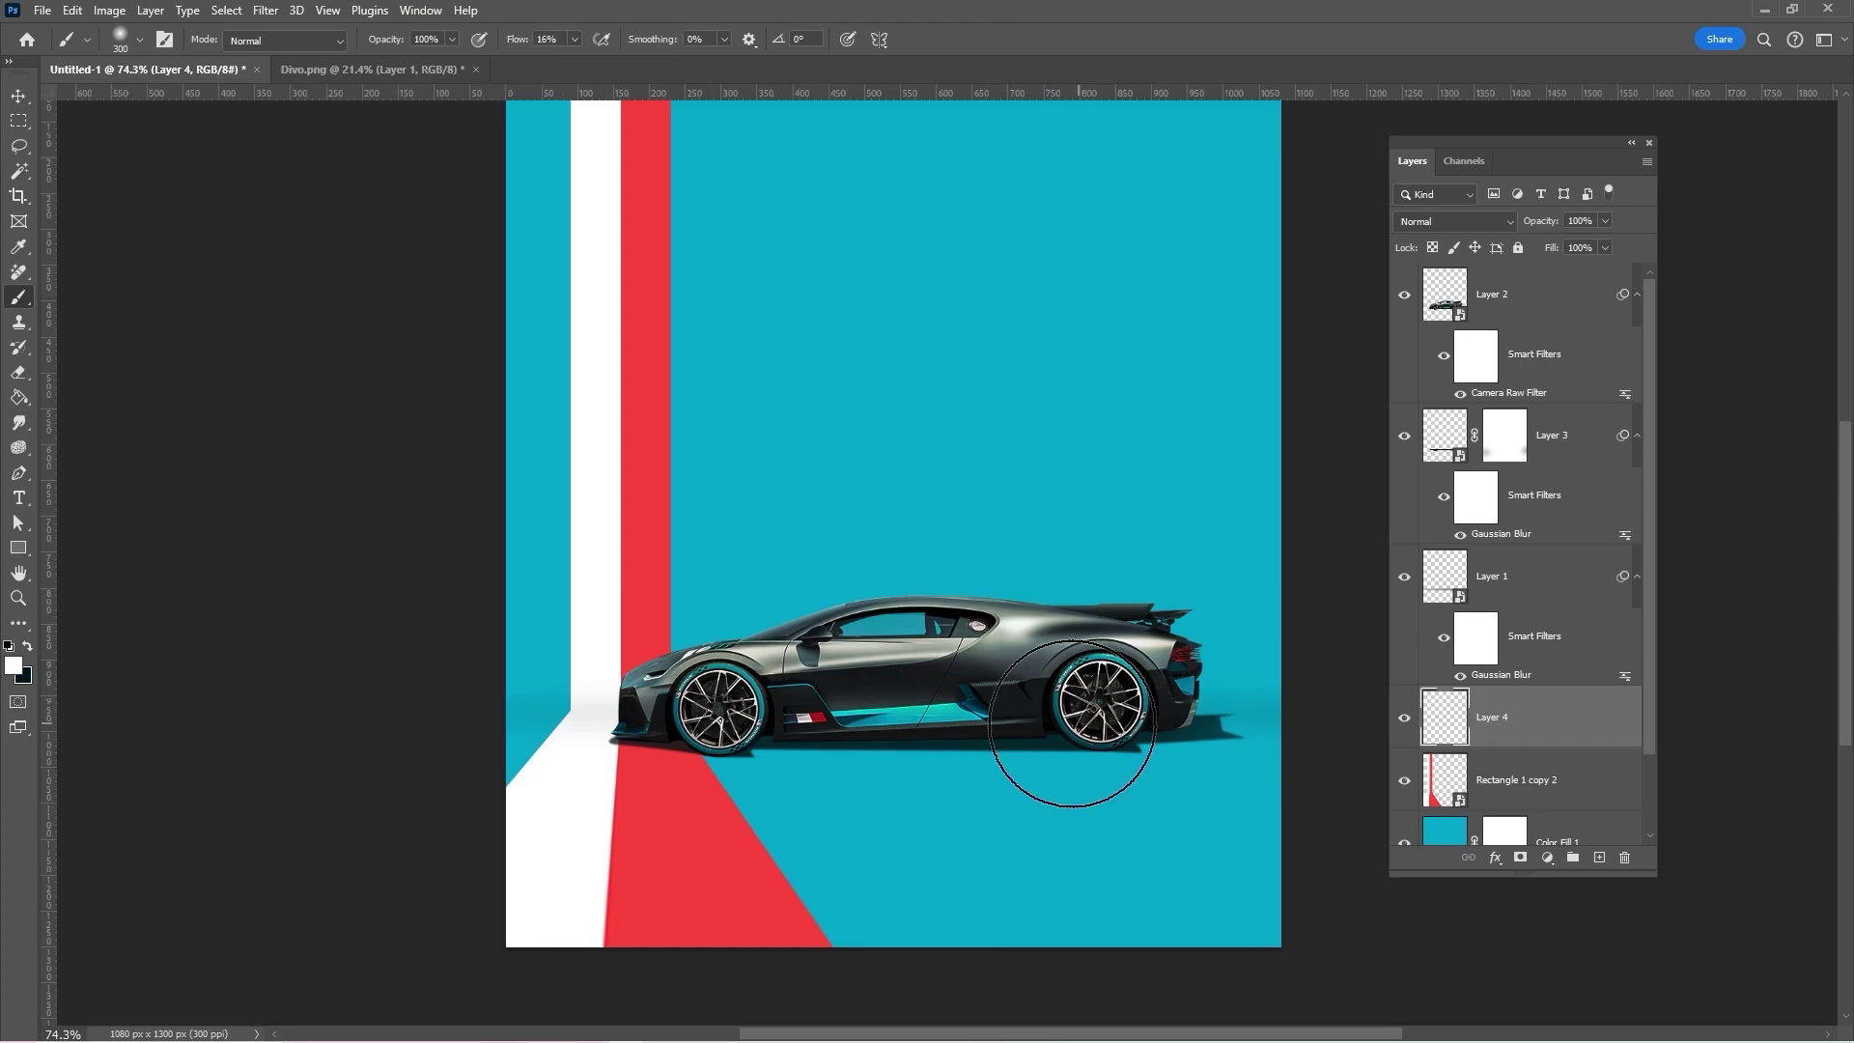
Step: Enlarge the brush and paint soft white glow behind and beneath the car
{"action": "key", "text": "bracketright"}
{"action": "key", "text": "bracketright"}
{"action": "key", "text": "bracketright"}
{"action": "key", "text": "bracketright"}
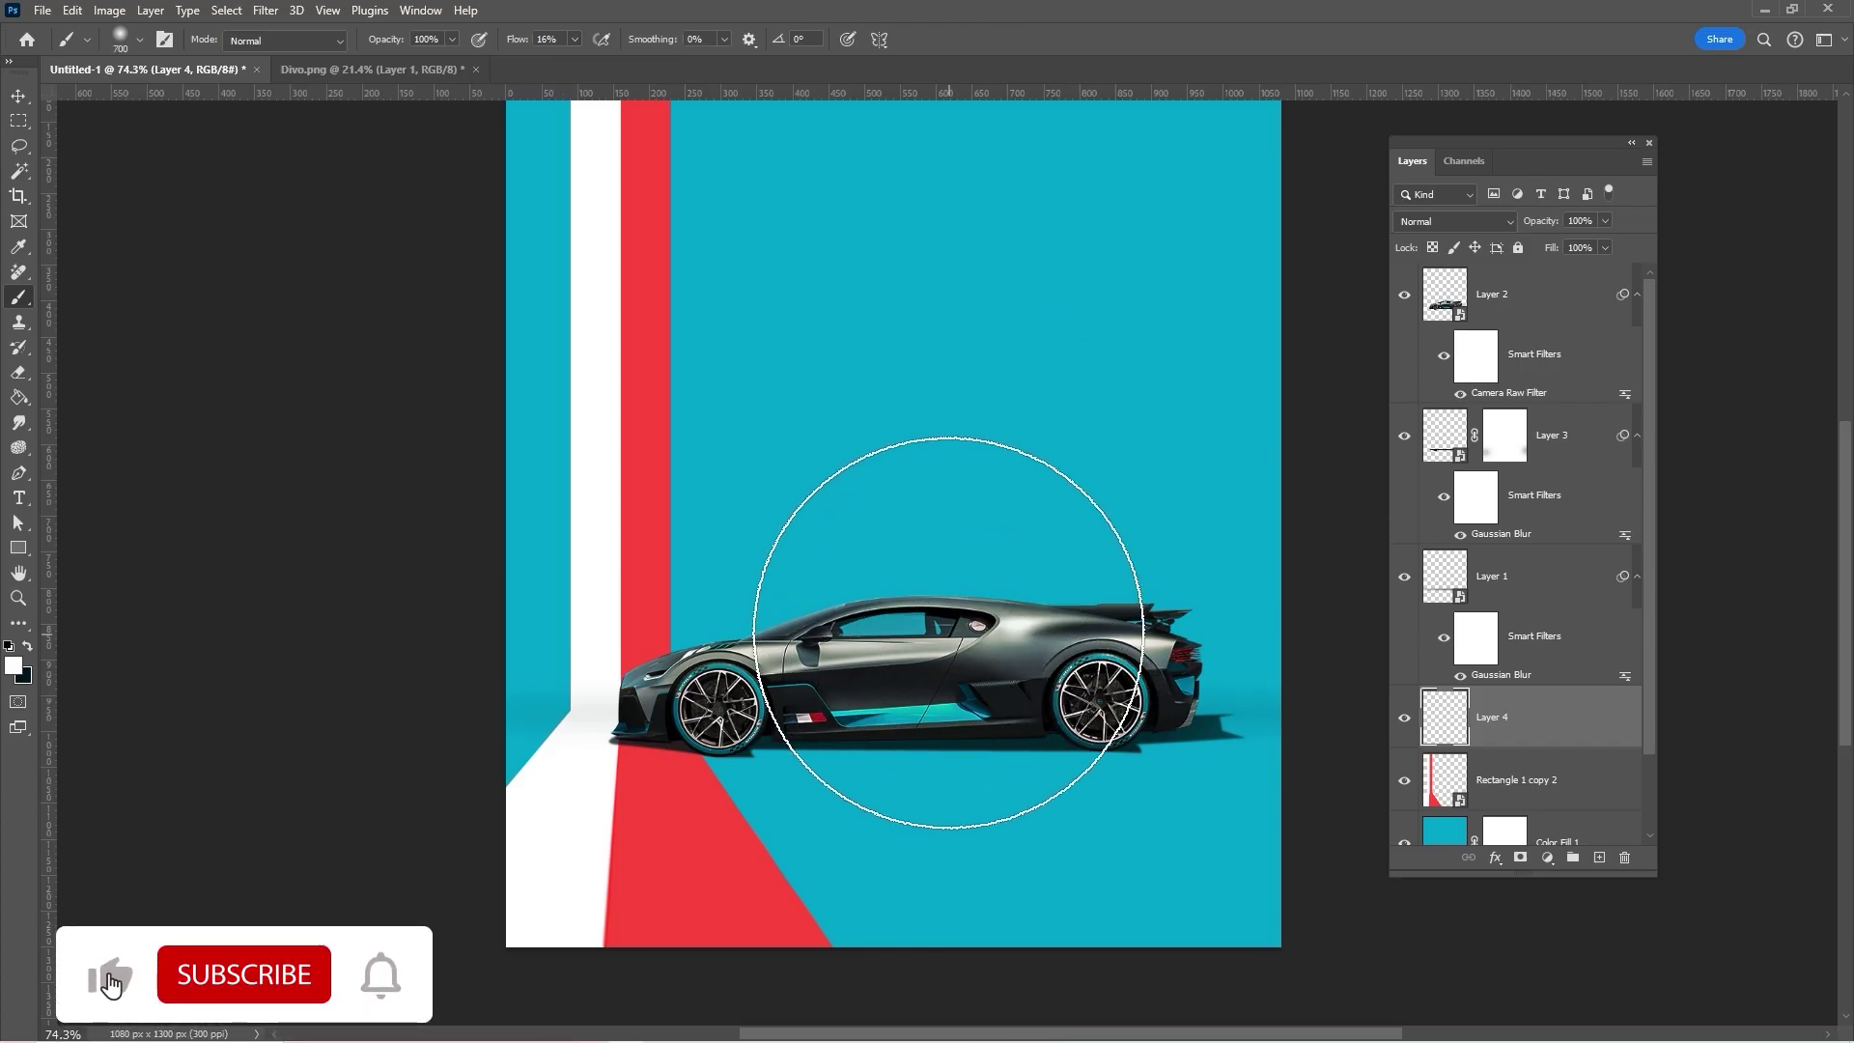
{"action": "left_click", "coordinate": [949, 545]}
{"action": "left_click", "coordinate": [952, 579]}
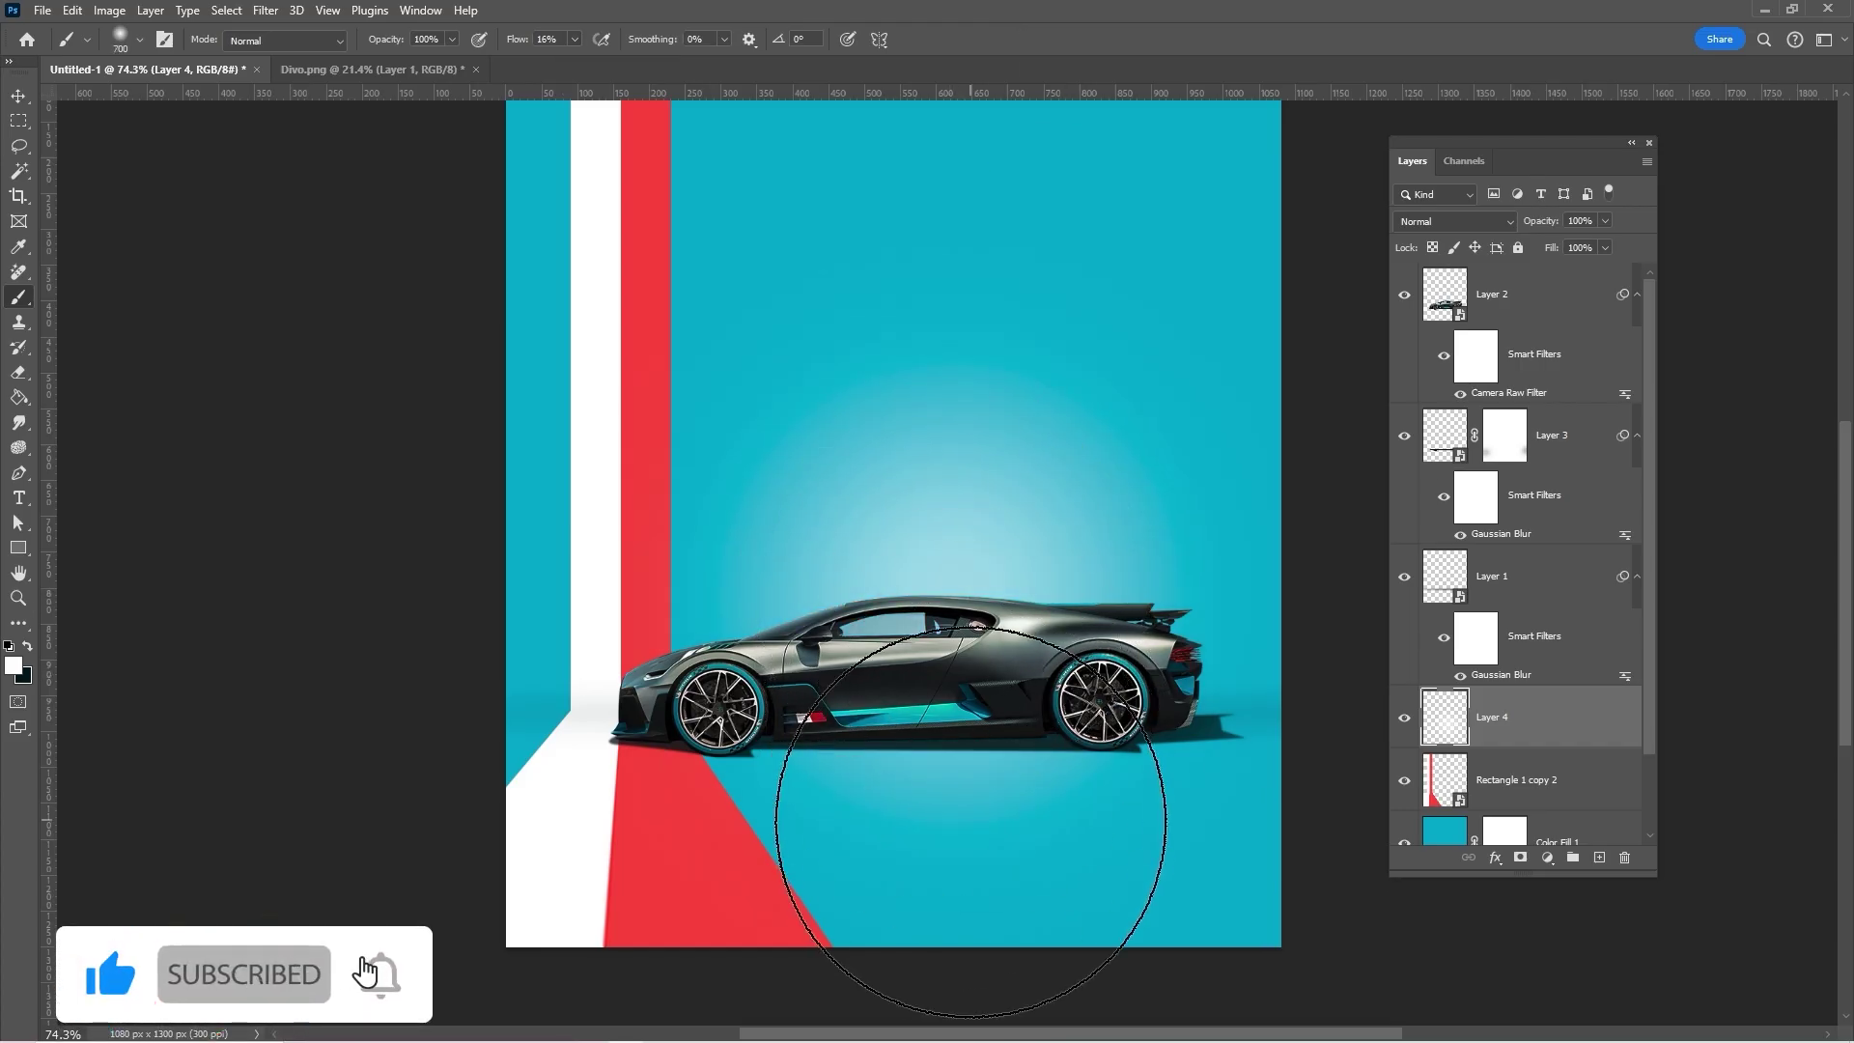
{"action": "left_click", "coordinate": [944, 911]}
{"action": "left_click", "coordinate": [960, 931]}
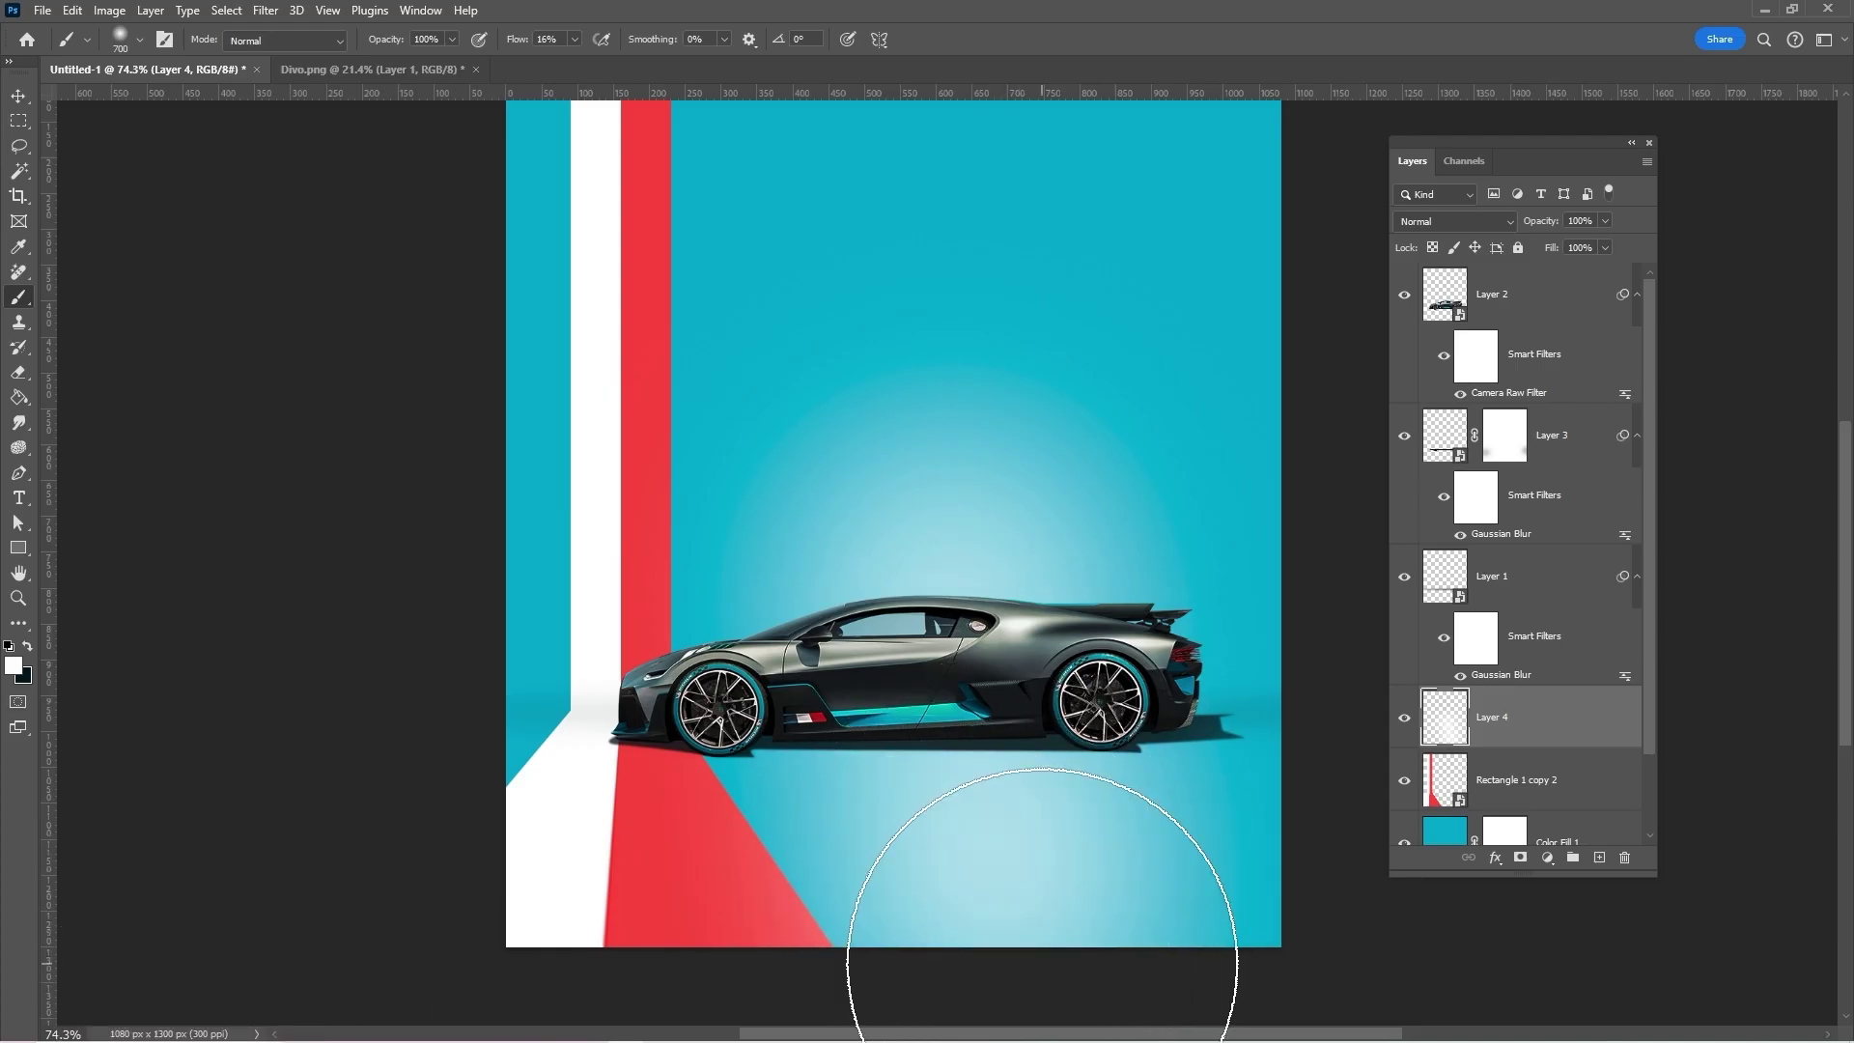
Step: Give Layer 4's Blend If split underlying-layer ranges of 0/142 and 115/255
{"action": "key", "text": "v"}
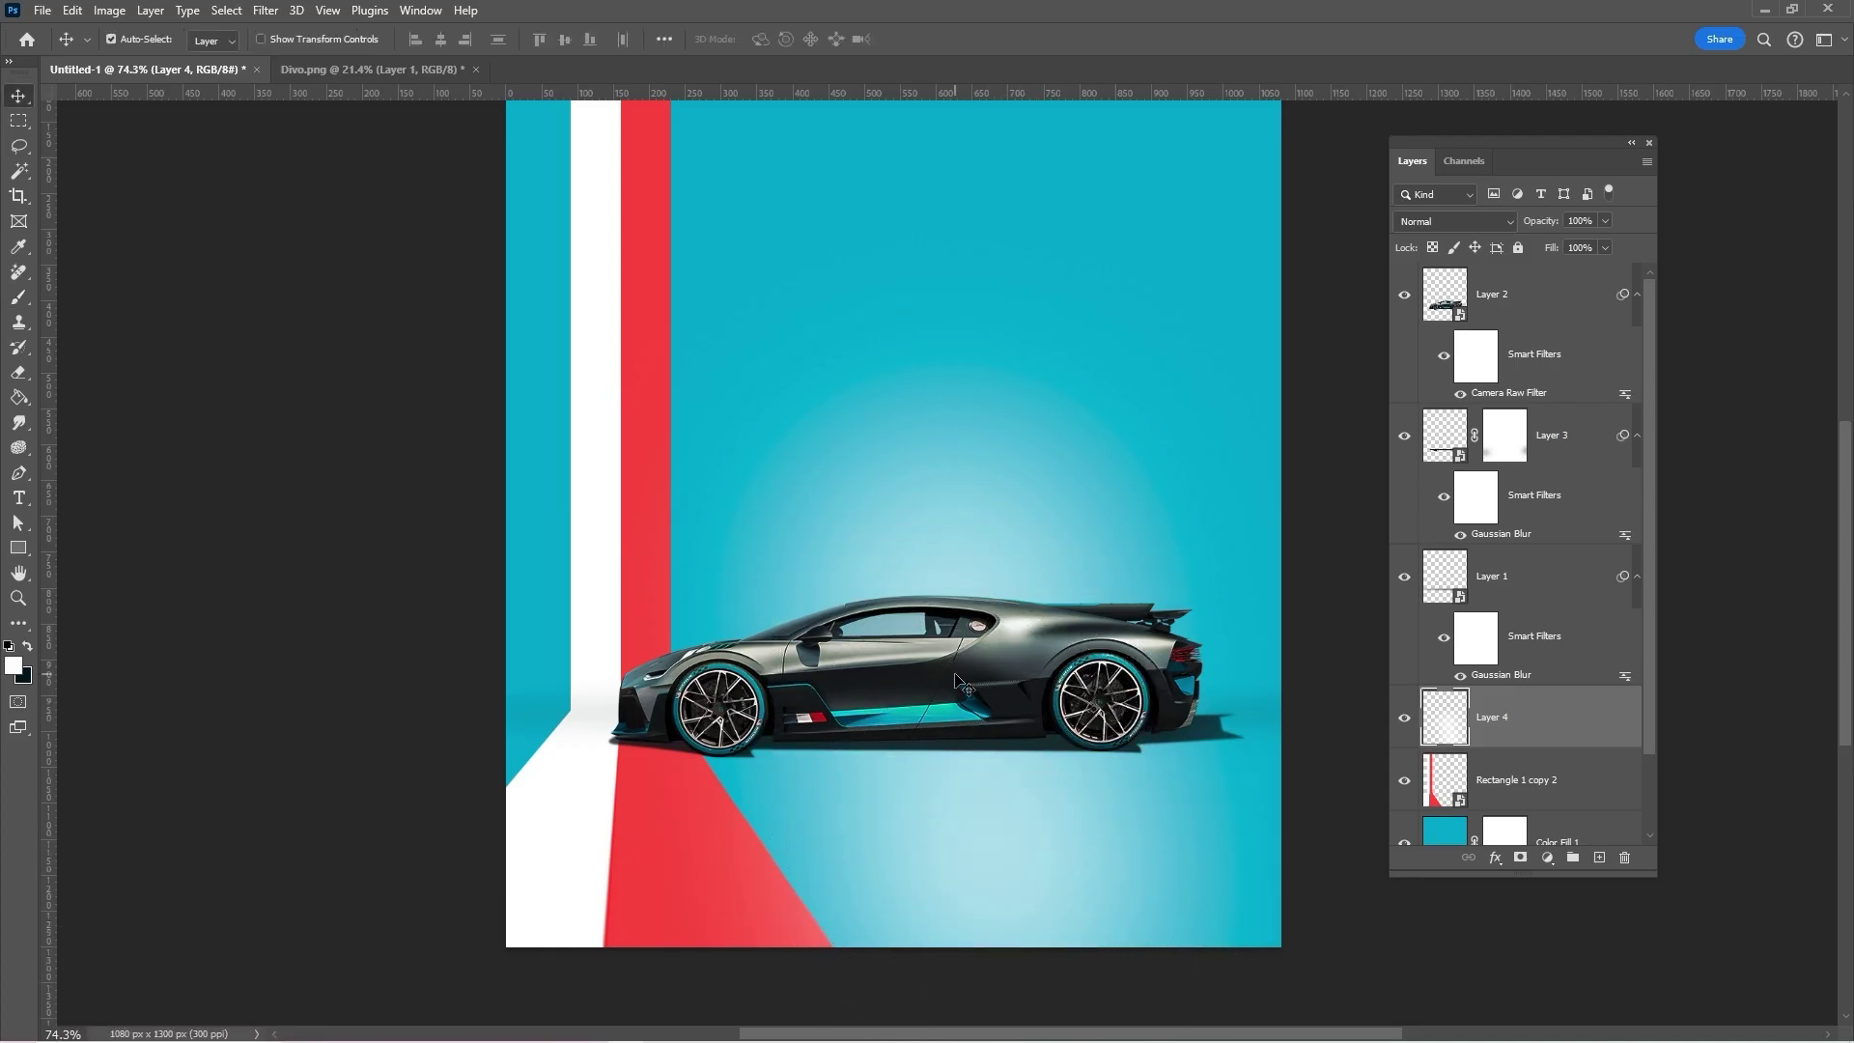
{"action": "right_click", "coordinate": [1527, 729]}
{"action": "left_click", "coordinate": [1594, 270]}
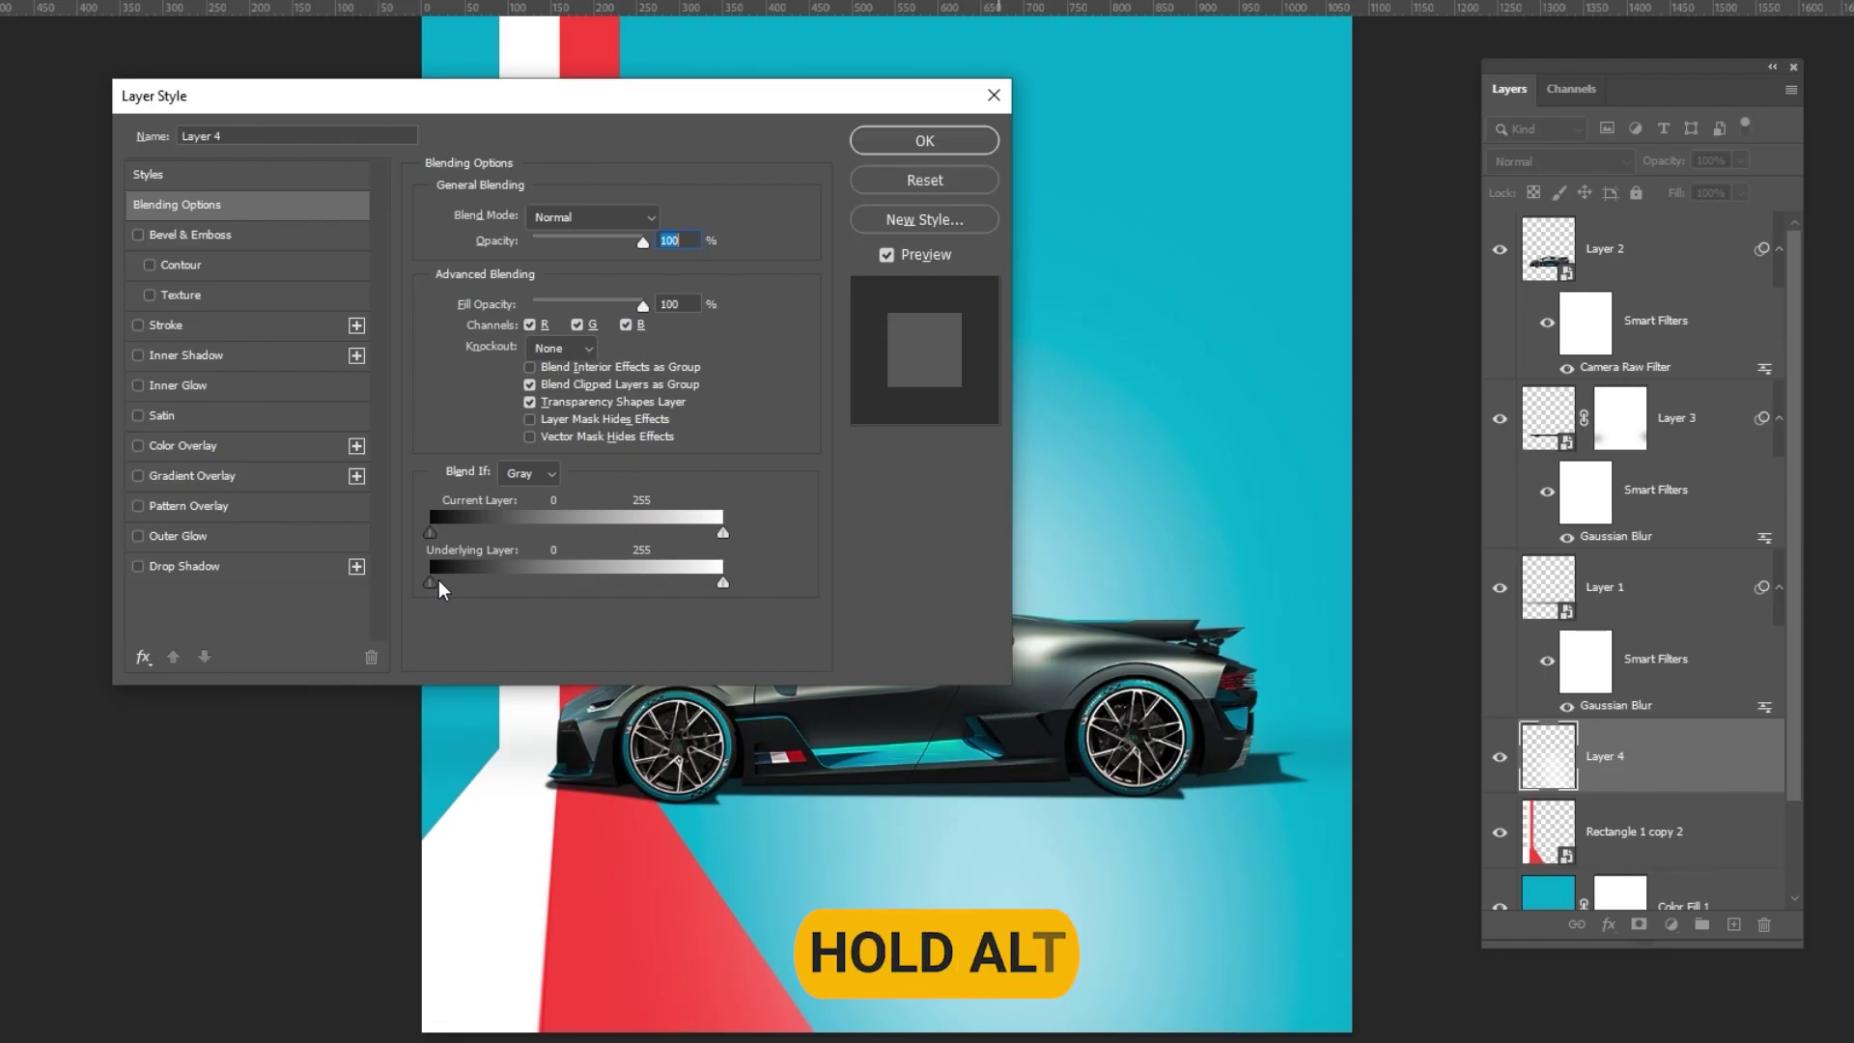
{"action": "left_click_drag", "start_coordinate": [431, 583], "coordinate": [527, 589]}
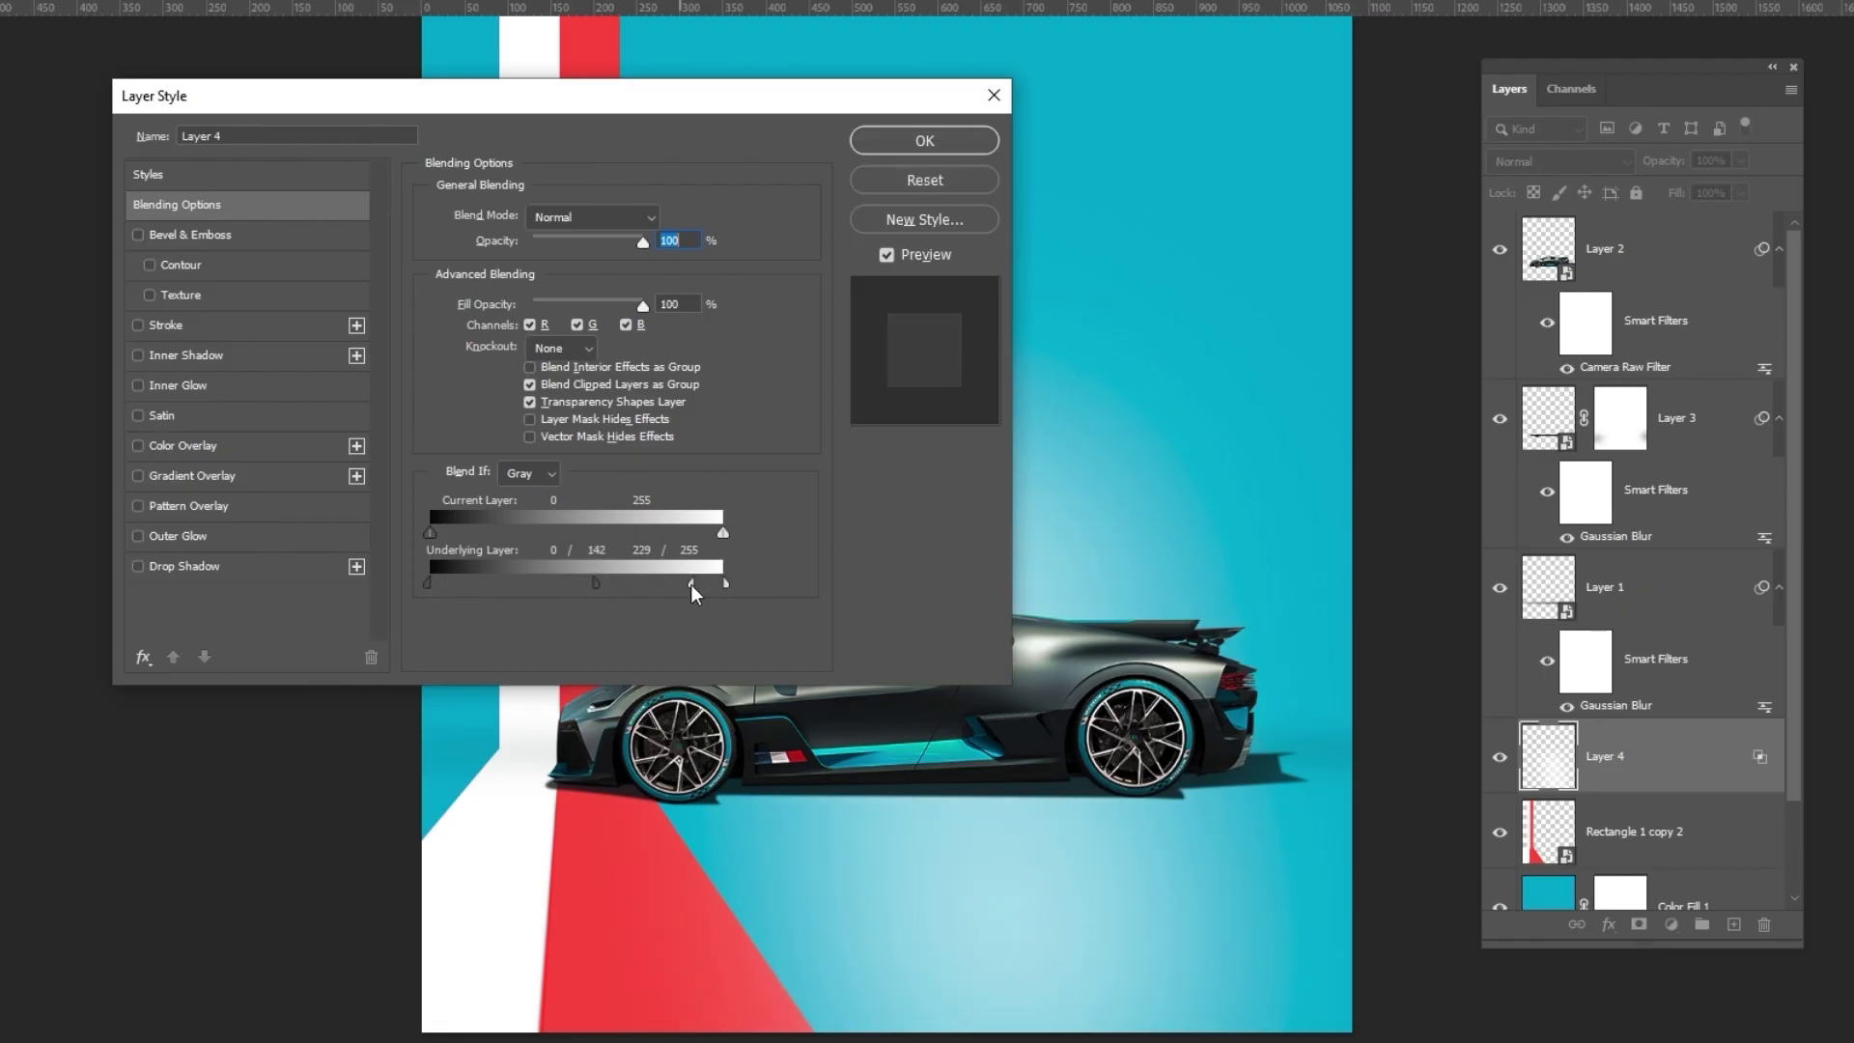
{"action": "left_click_drag", "start_coordinate": [662, 585], "coordinate": [560, 587]}
{"action": "left_click", "coordinate": [914, 143]}
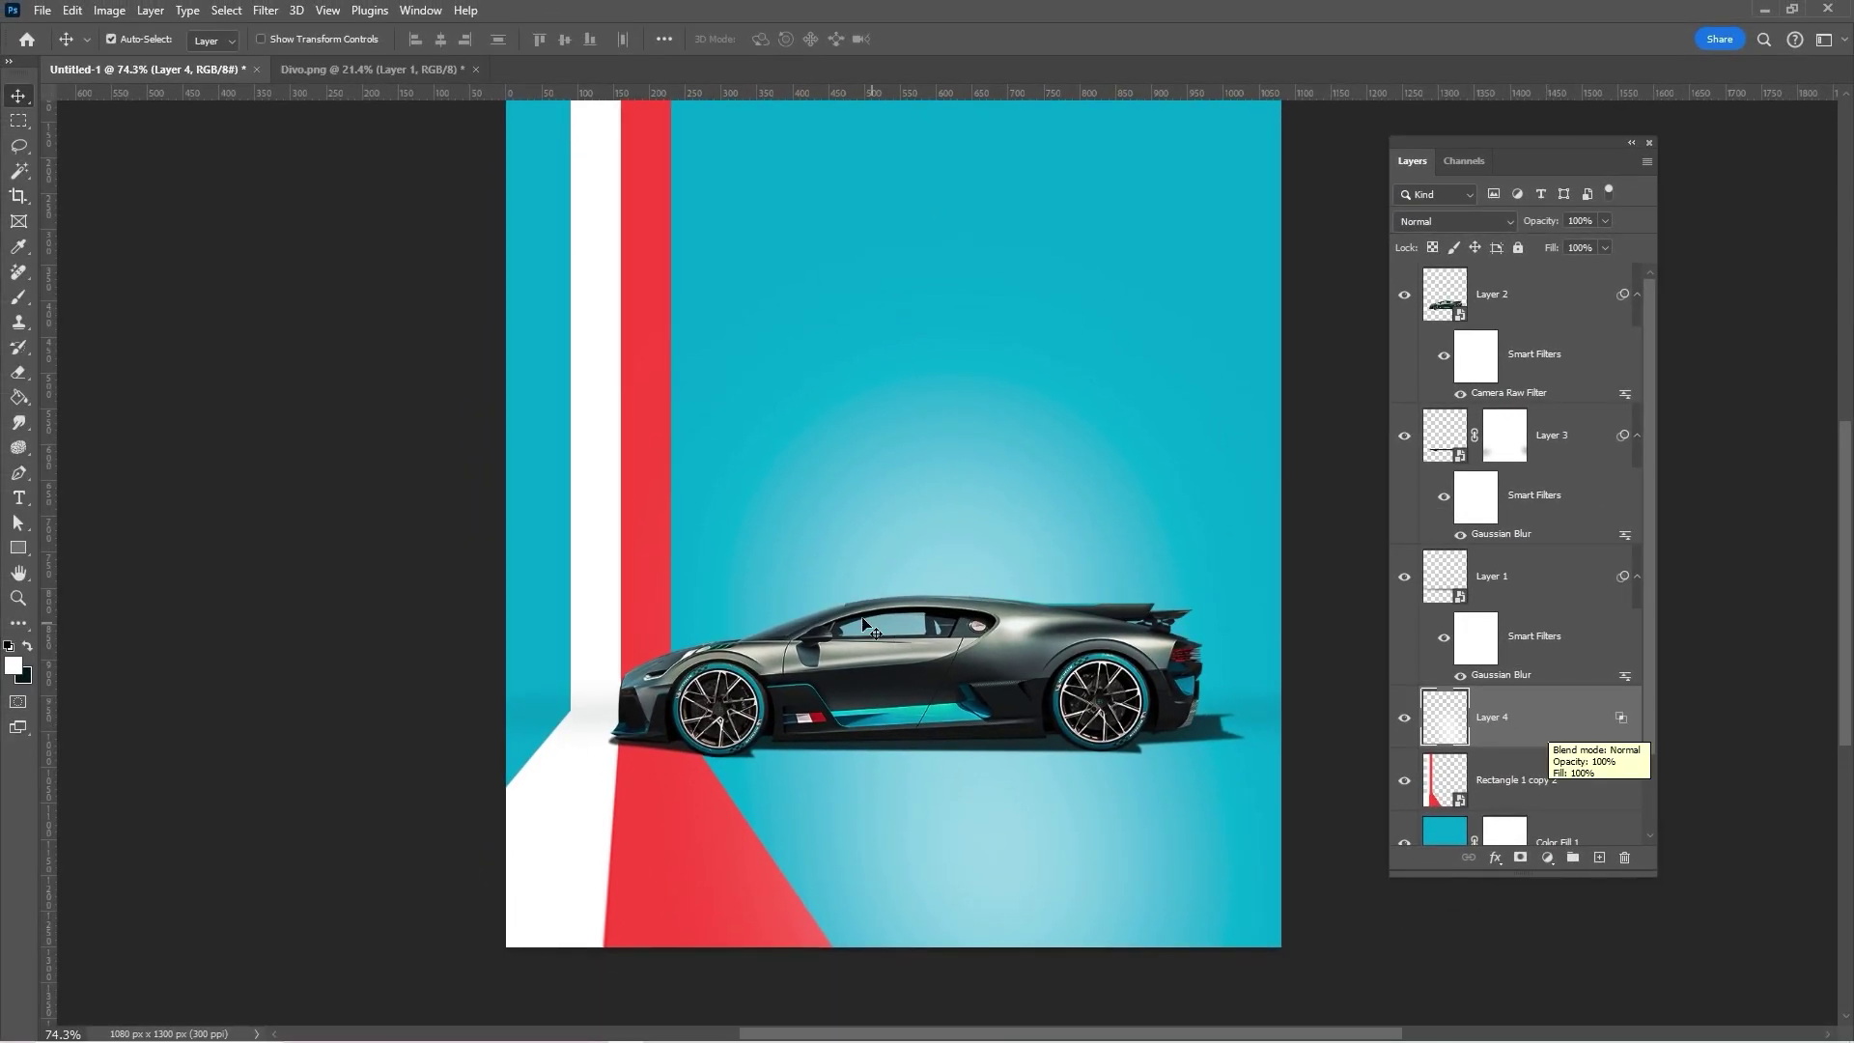
{"action": "key", "text": "t"}
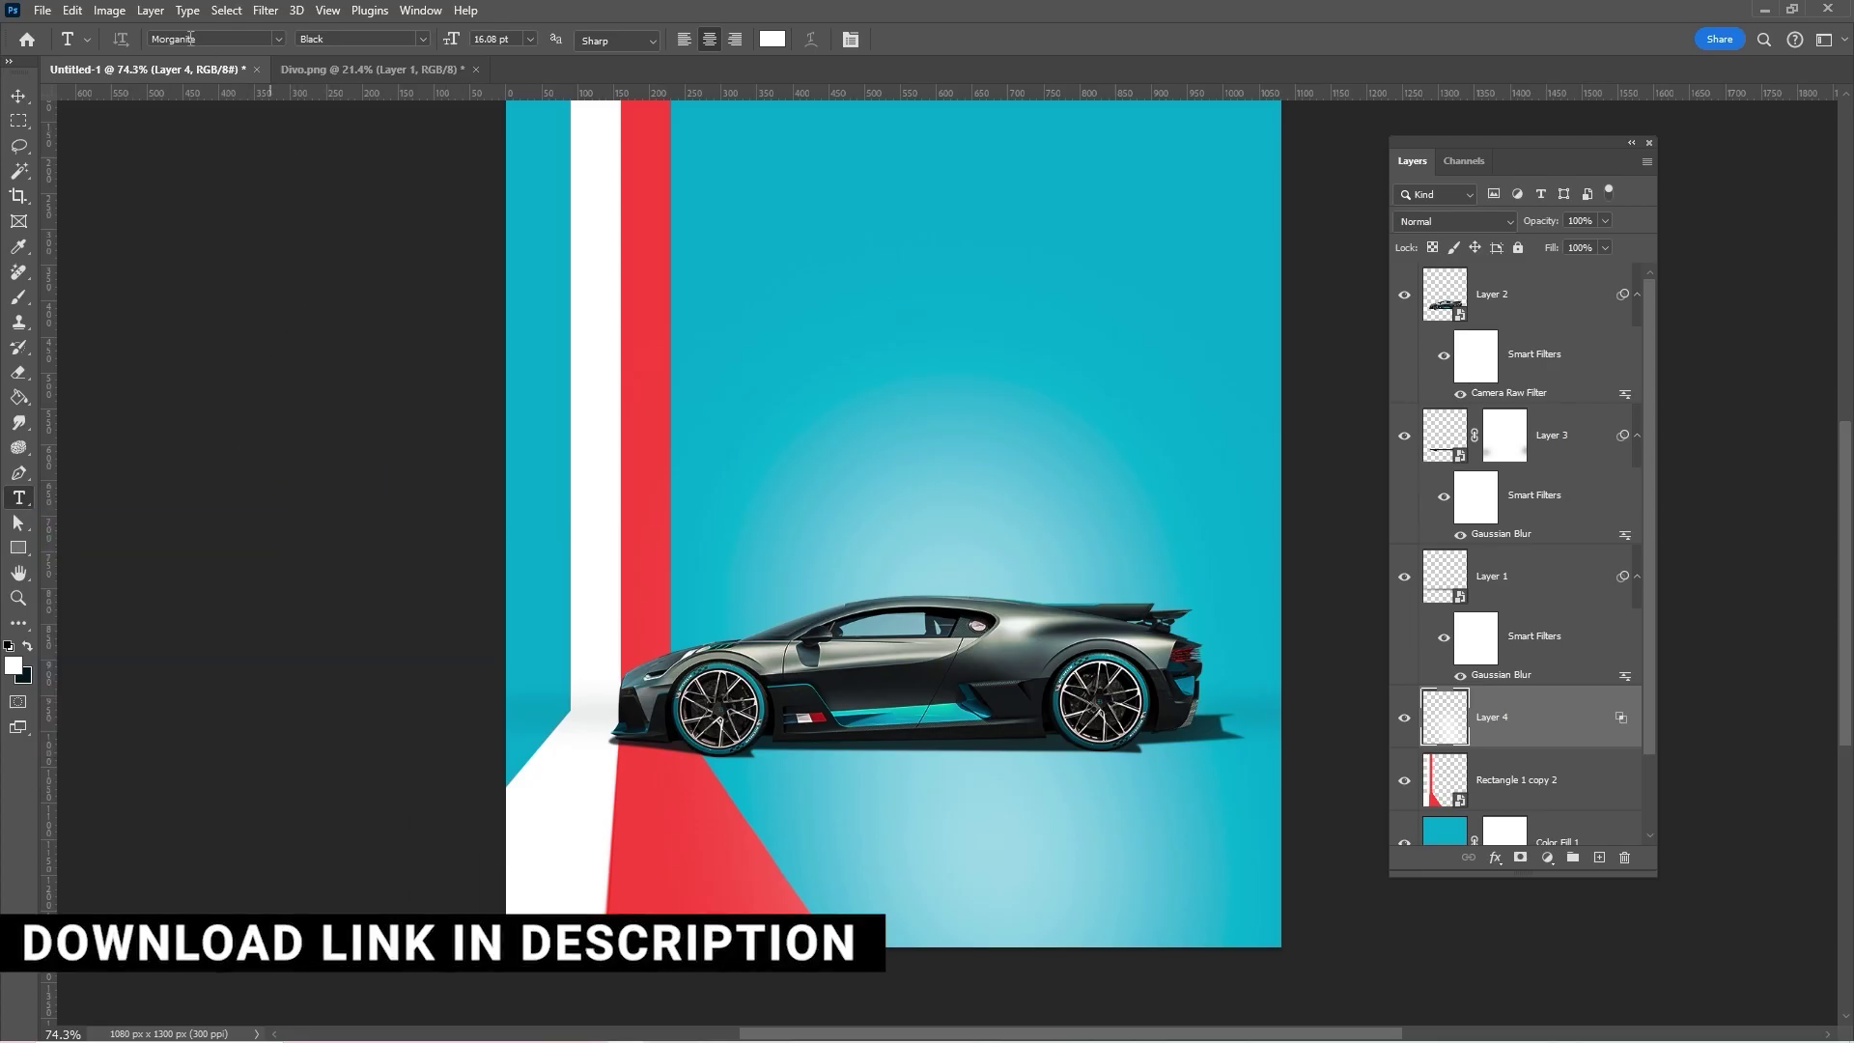
Step: Type the word DIVO in black (000000) above the car
{"action": "left_click", "coordinate": [771, 39]}
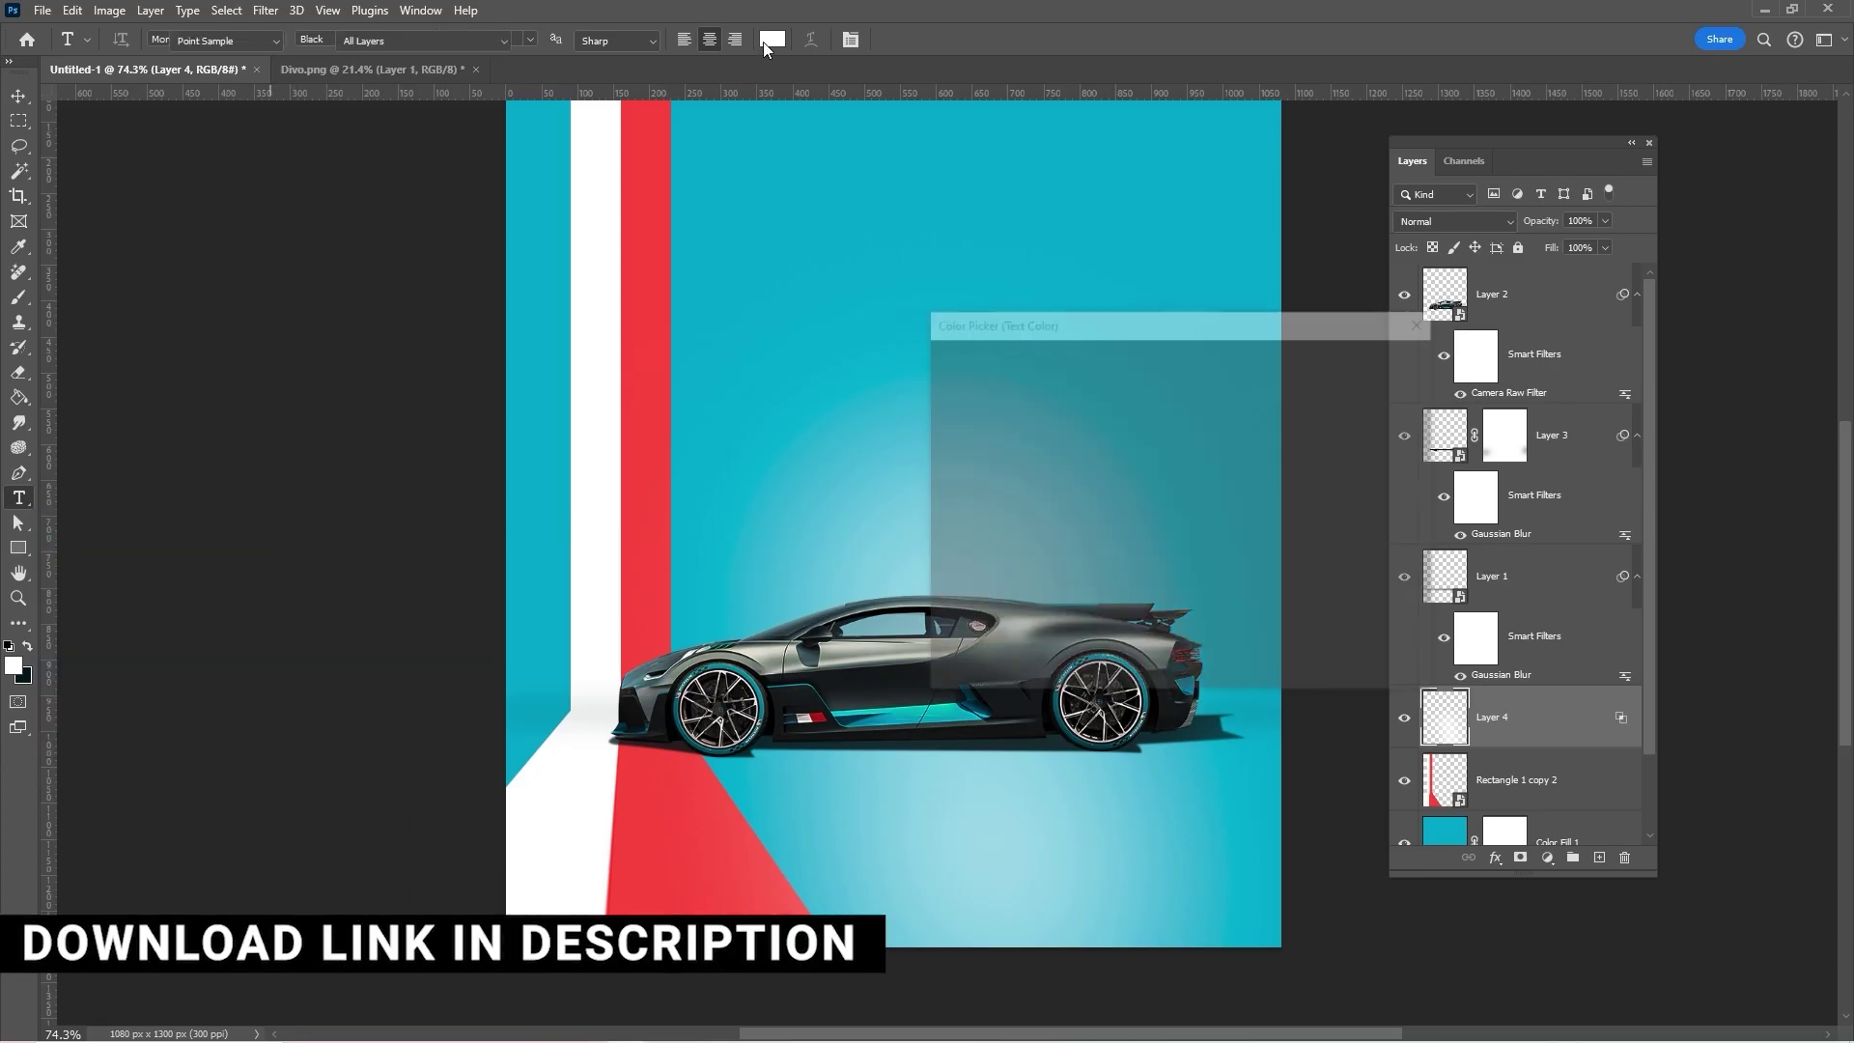
{"action": "type", "text": "000000"}
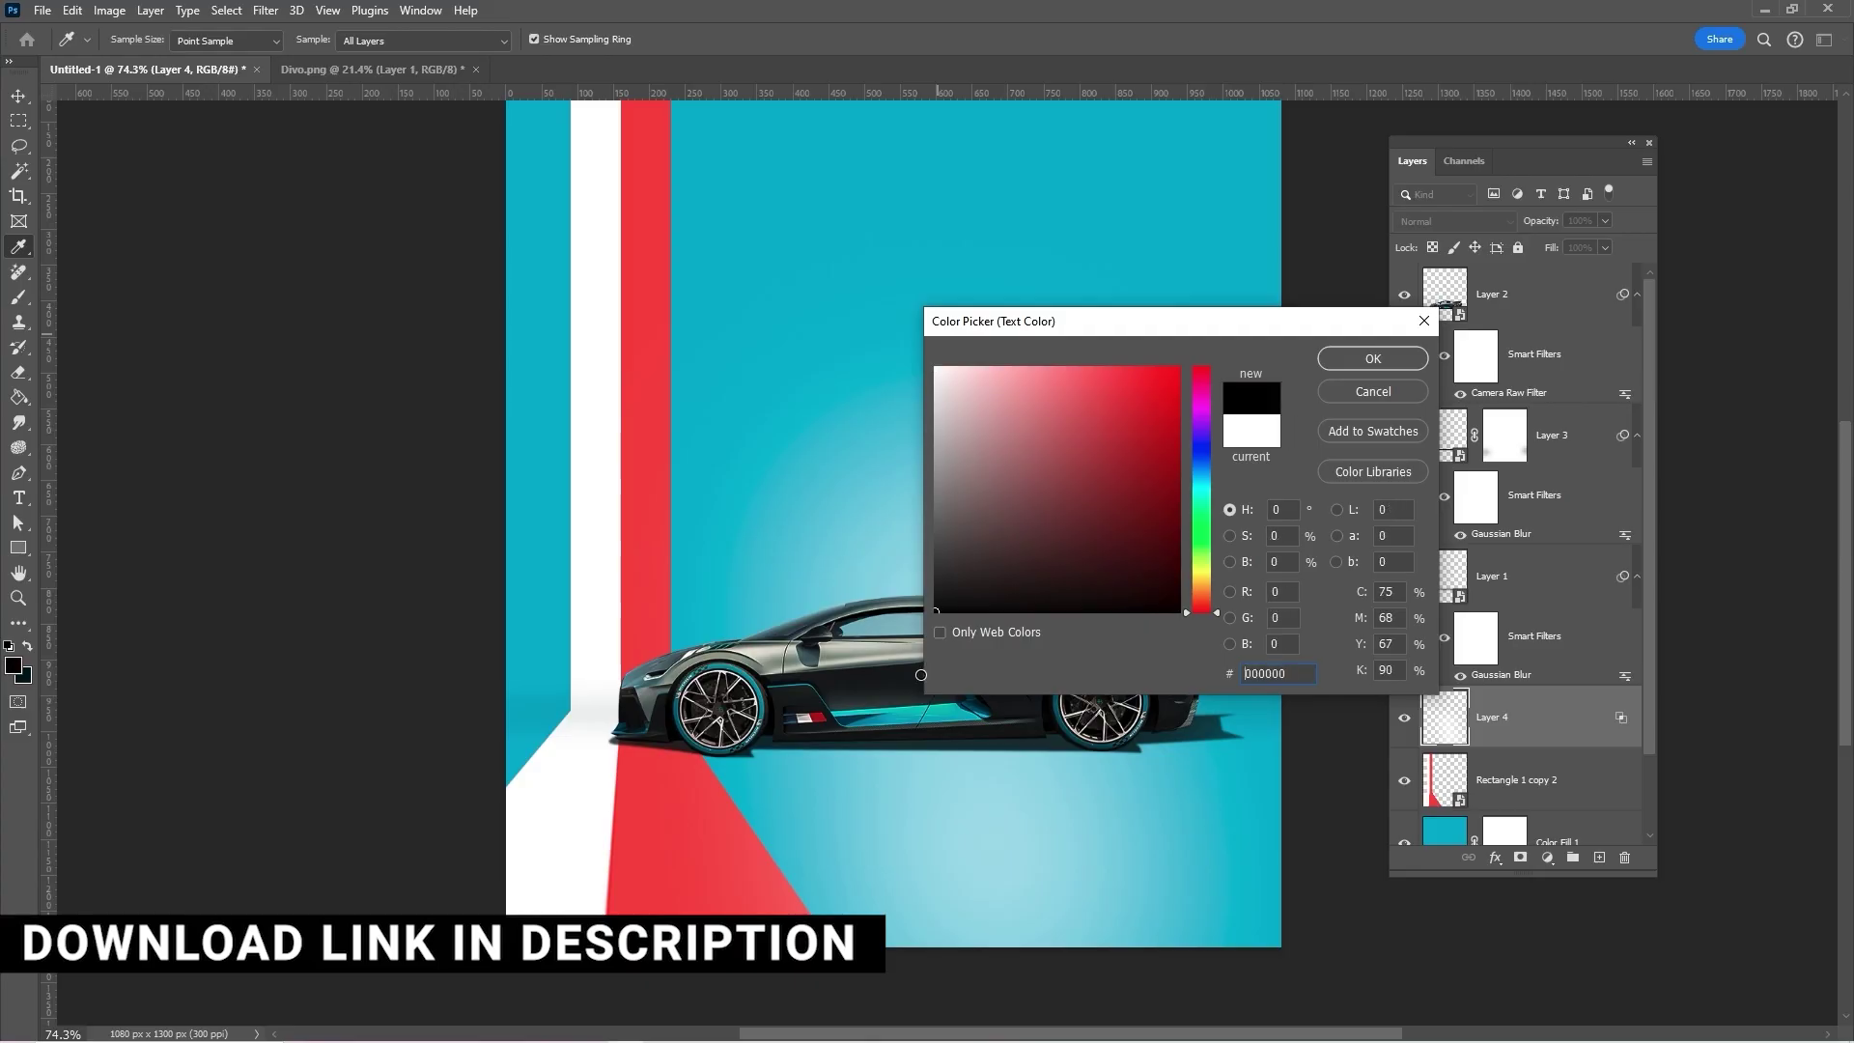
{"action": "left_click", "coordinate": [1373, 358]}
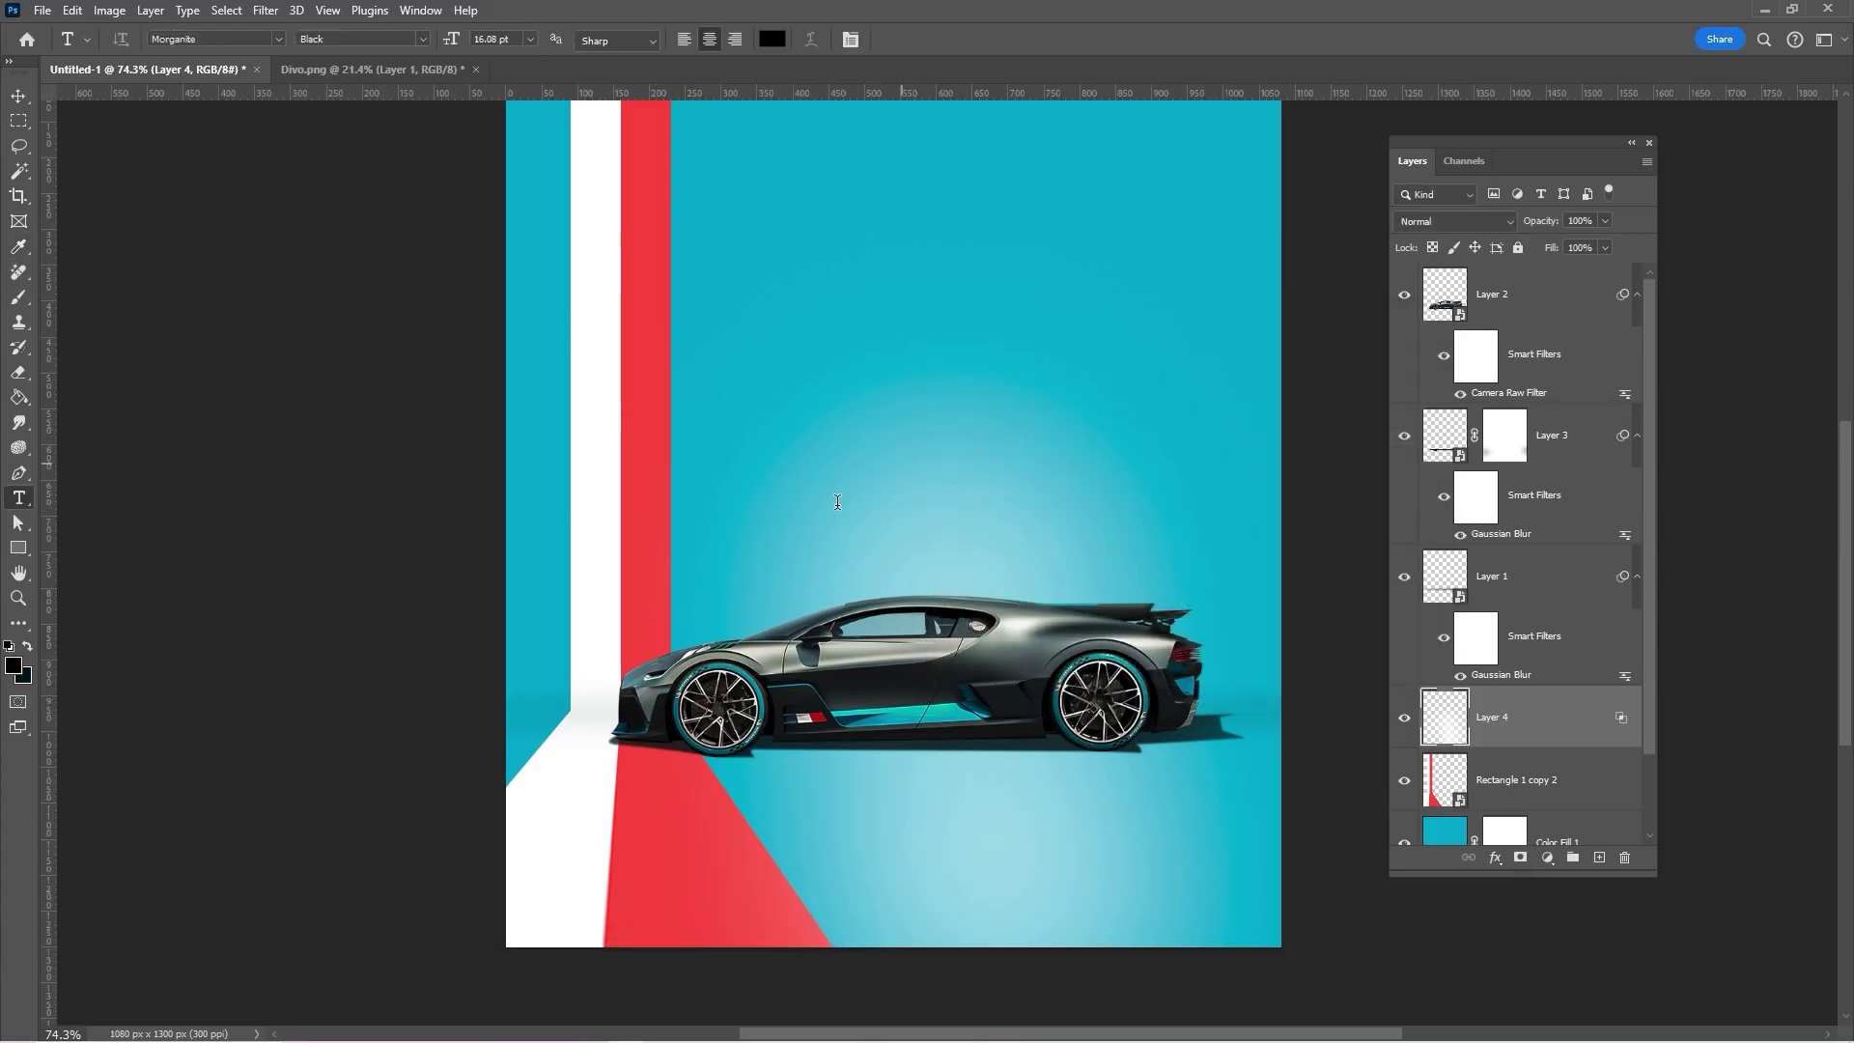
{"action": "left_click", "coordinate": [838, 472]}
{"action": "type", "text": "DIVO"}
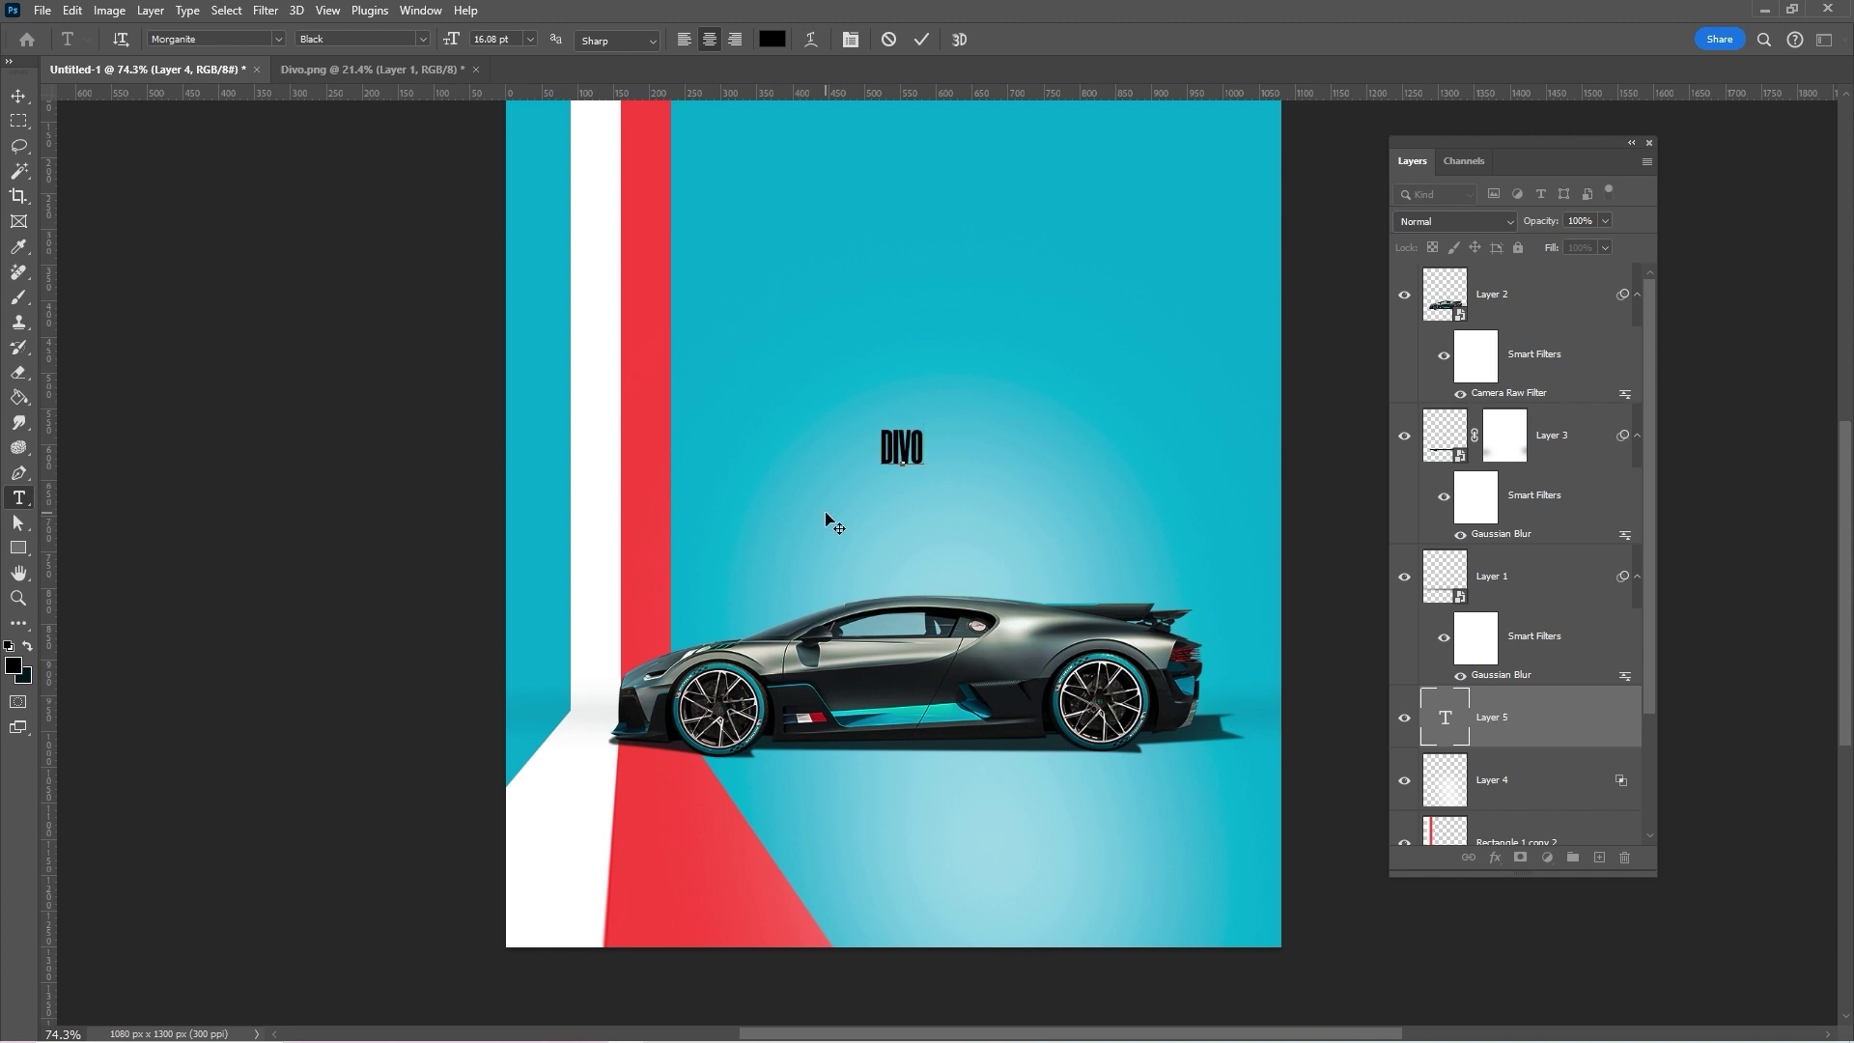
{"action": "key", "text": "ctrl+Return"}
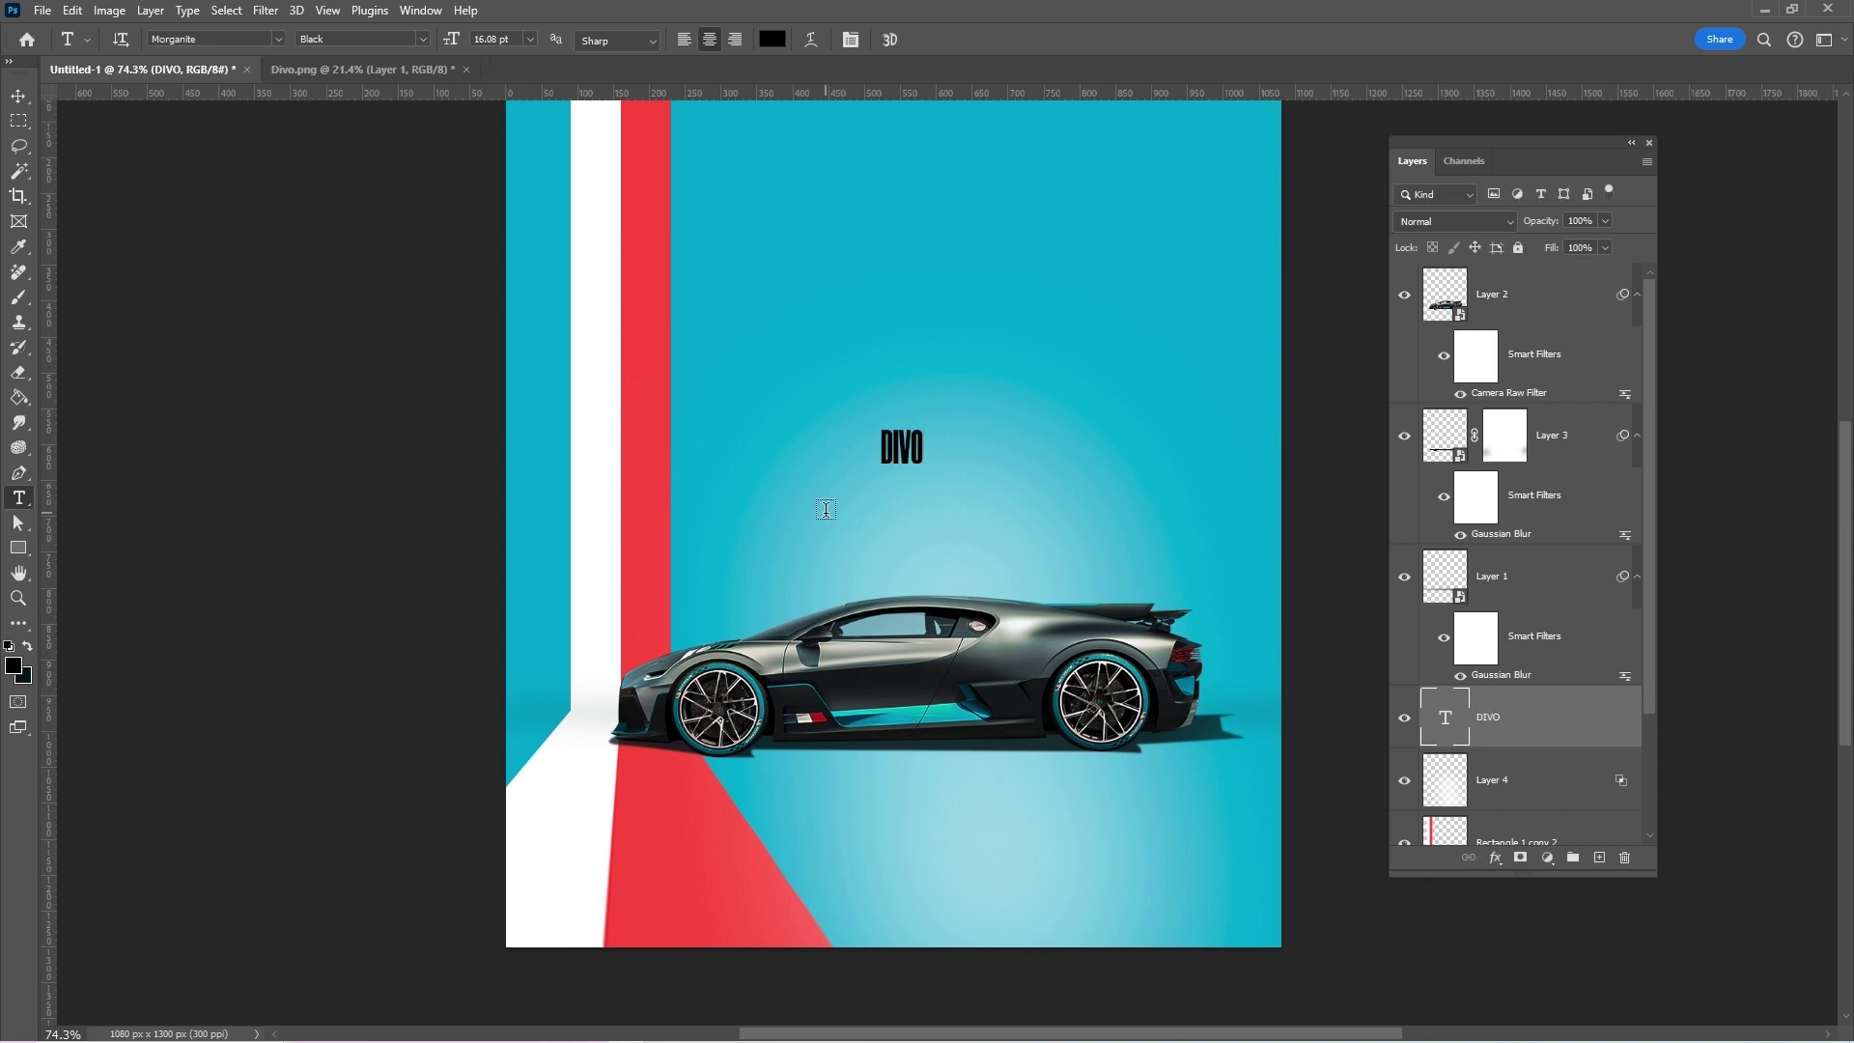
{"action": "key", "text": "v"}
Step: Scale DIVO up to about 898% and move it behind the car, slightly taller
{"action": "key", "text": "ctrl+t"}
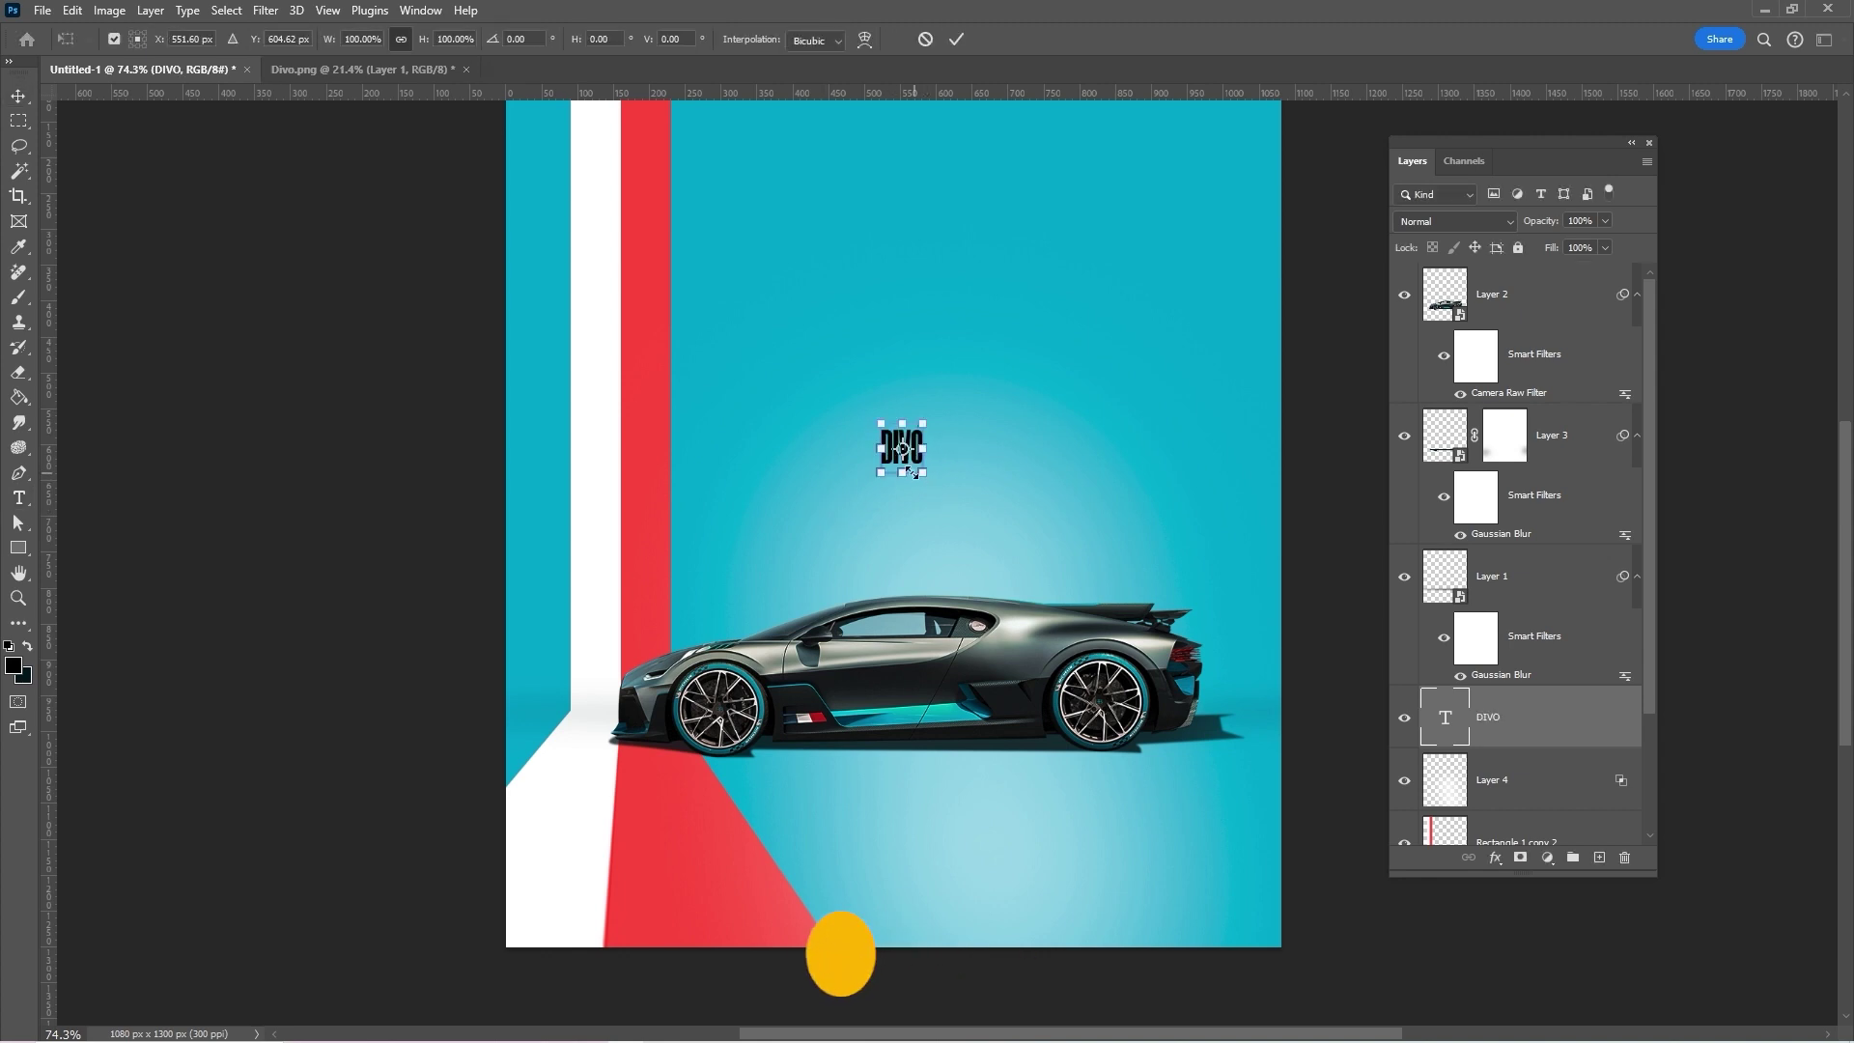
{"action": "left_click_drag", "start_coordinate": [903, 467], "coordinate": [909, 682]}
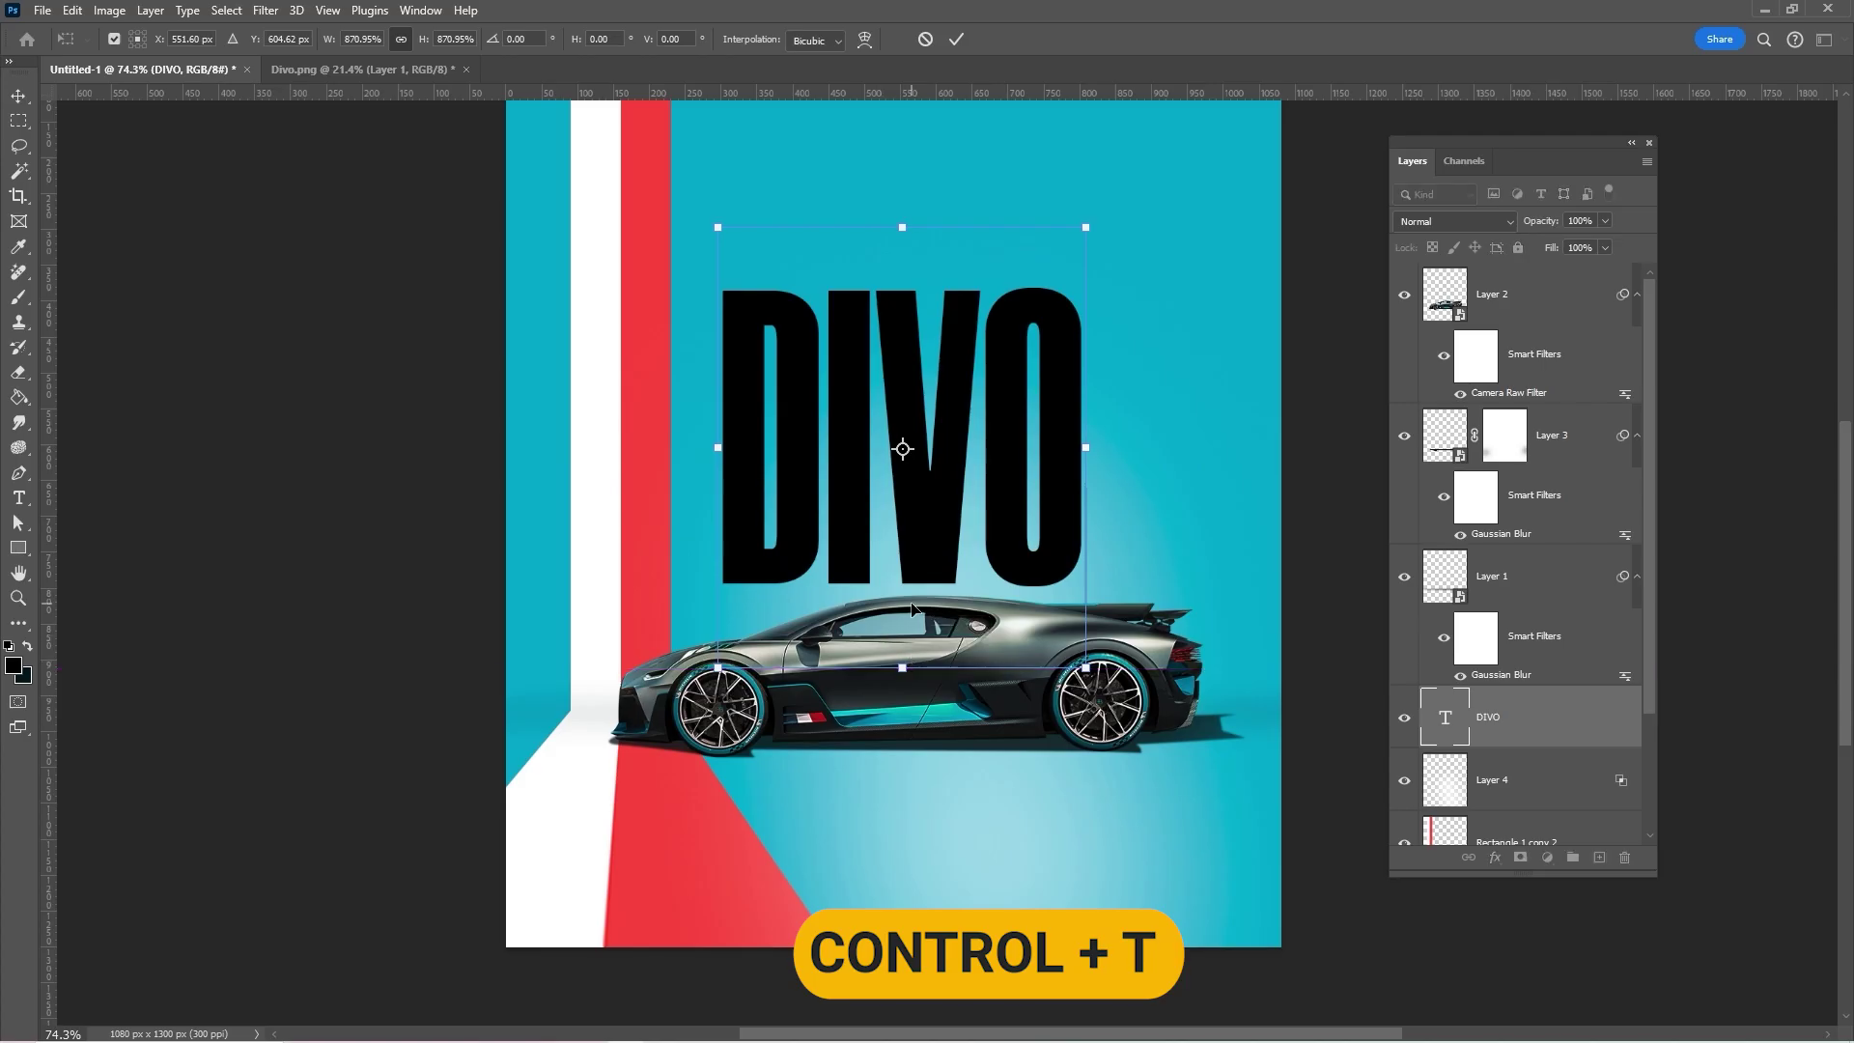
{"action": "left_click_drag", "start_coordinate": [994, 409], "coordinate": [1019, 458]}
{"action": "left_click_drag", "start_coordinate": [936, 282], "coordinate": [936, 269]}
Step: Mask the DIVO layer with a vertical black-to-white Basics gradient so the letters fade
{"action": "key", "text": "Return"}
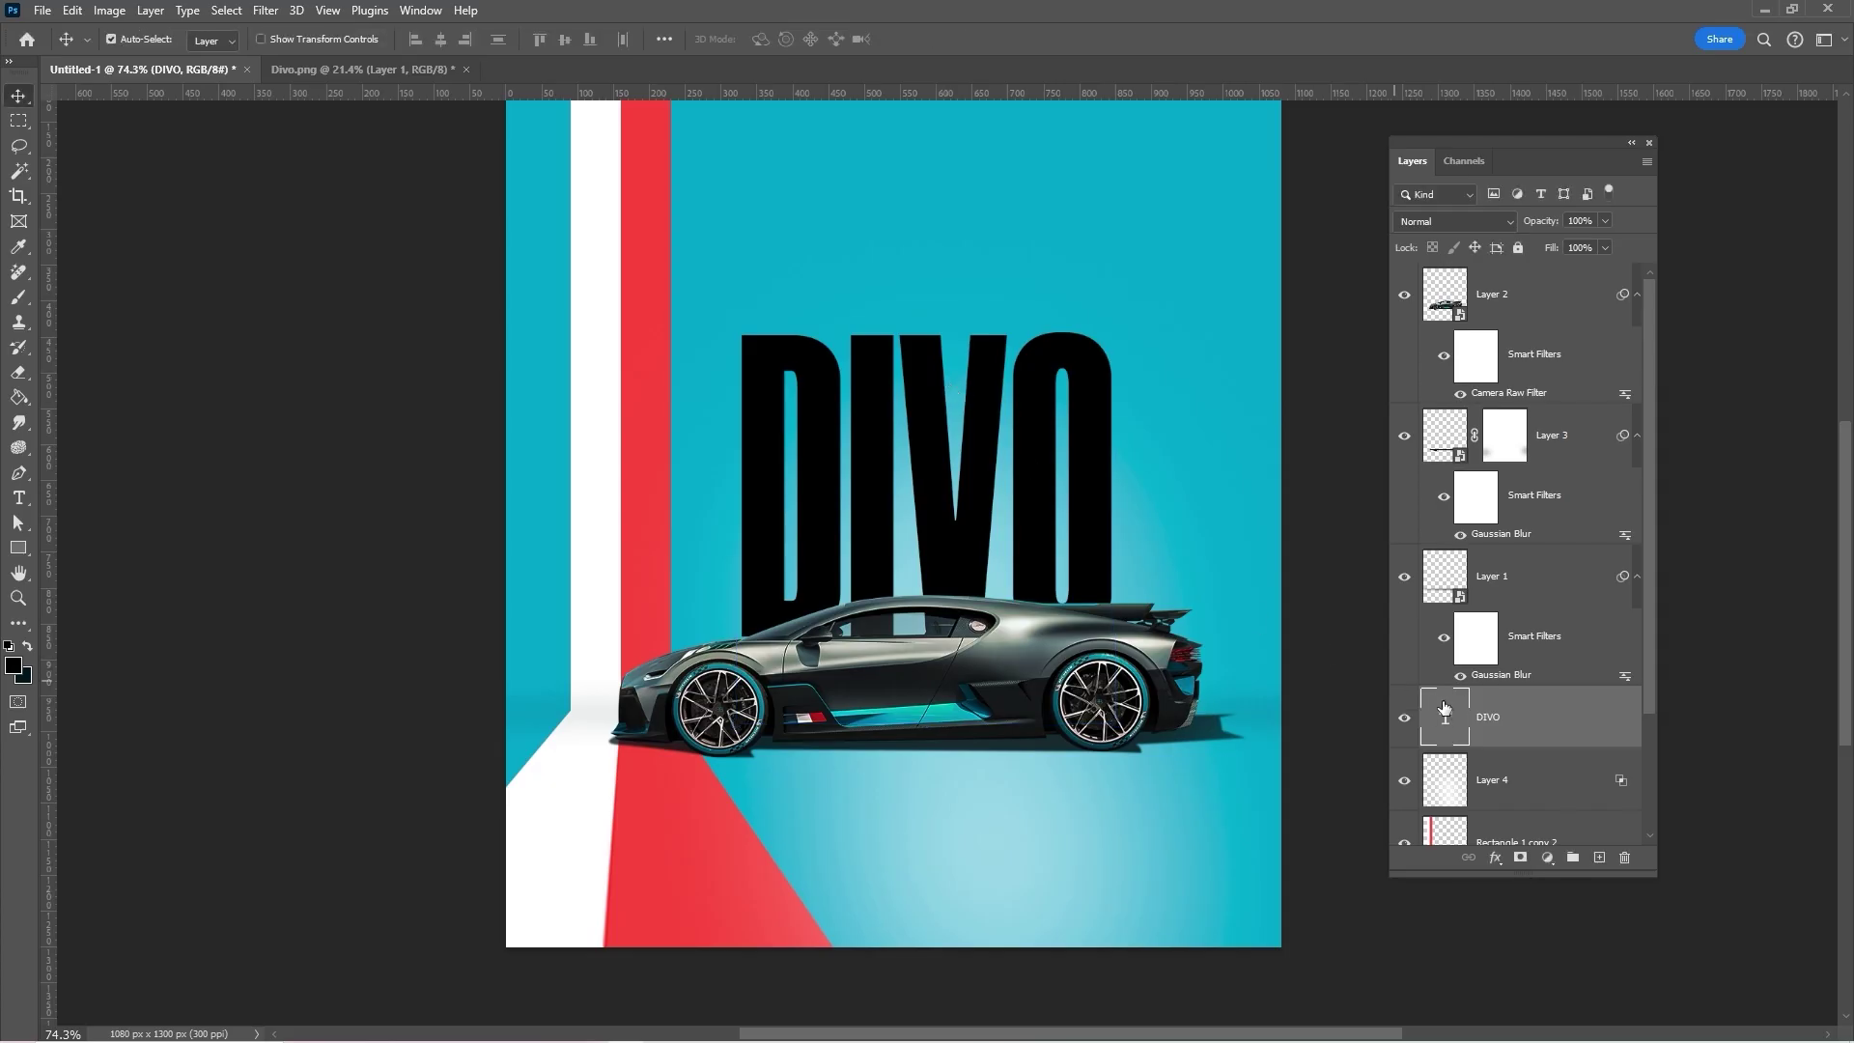
{"action": "left_click", "coordinate": [1522, 859]}
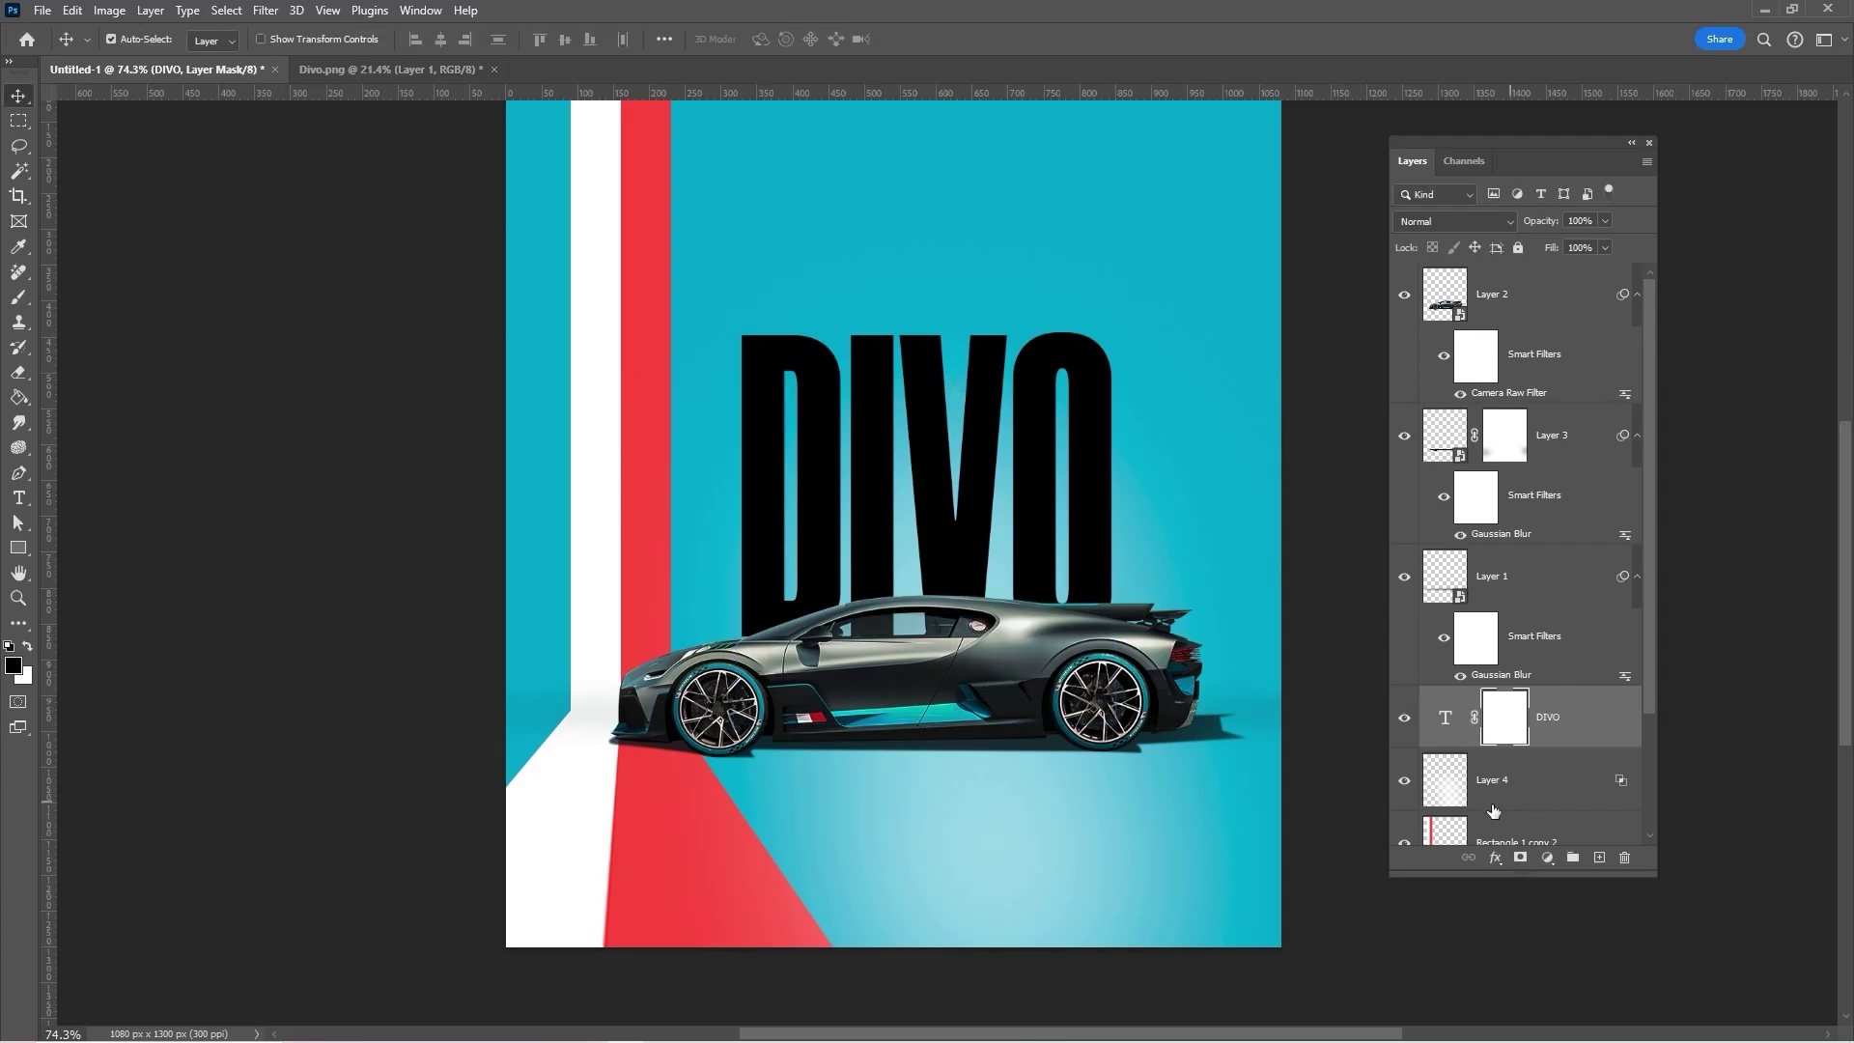
{"action": "left_click", "coordinate": [19, 397]}
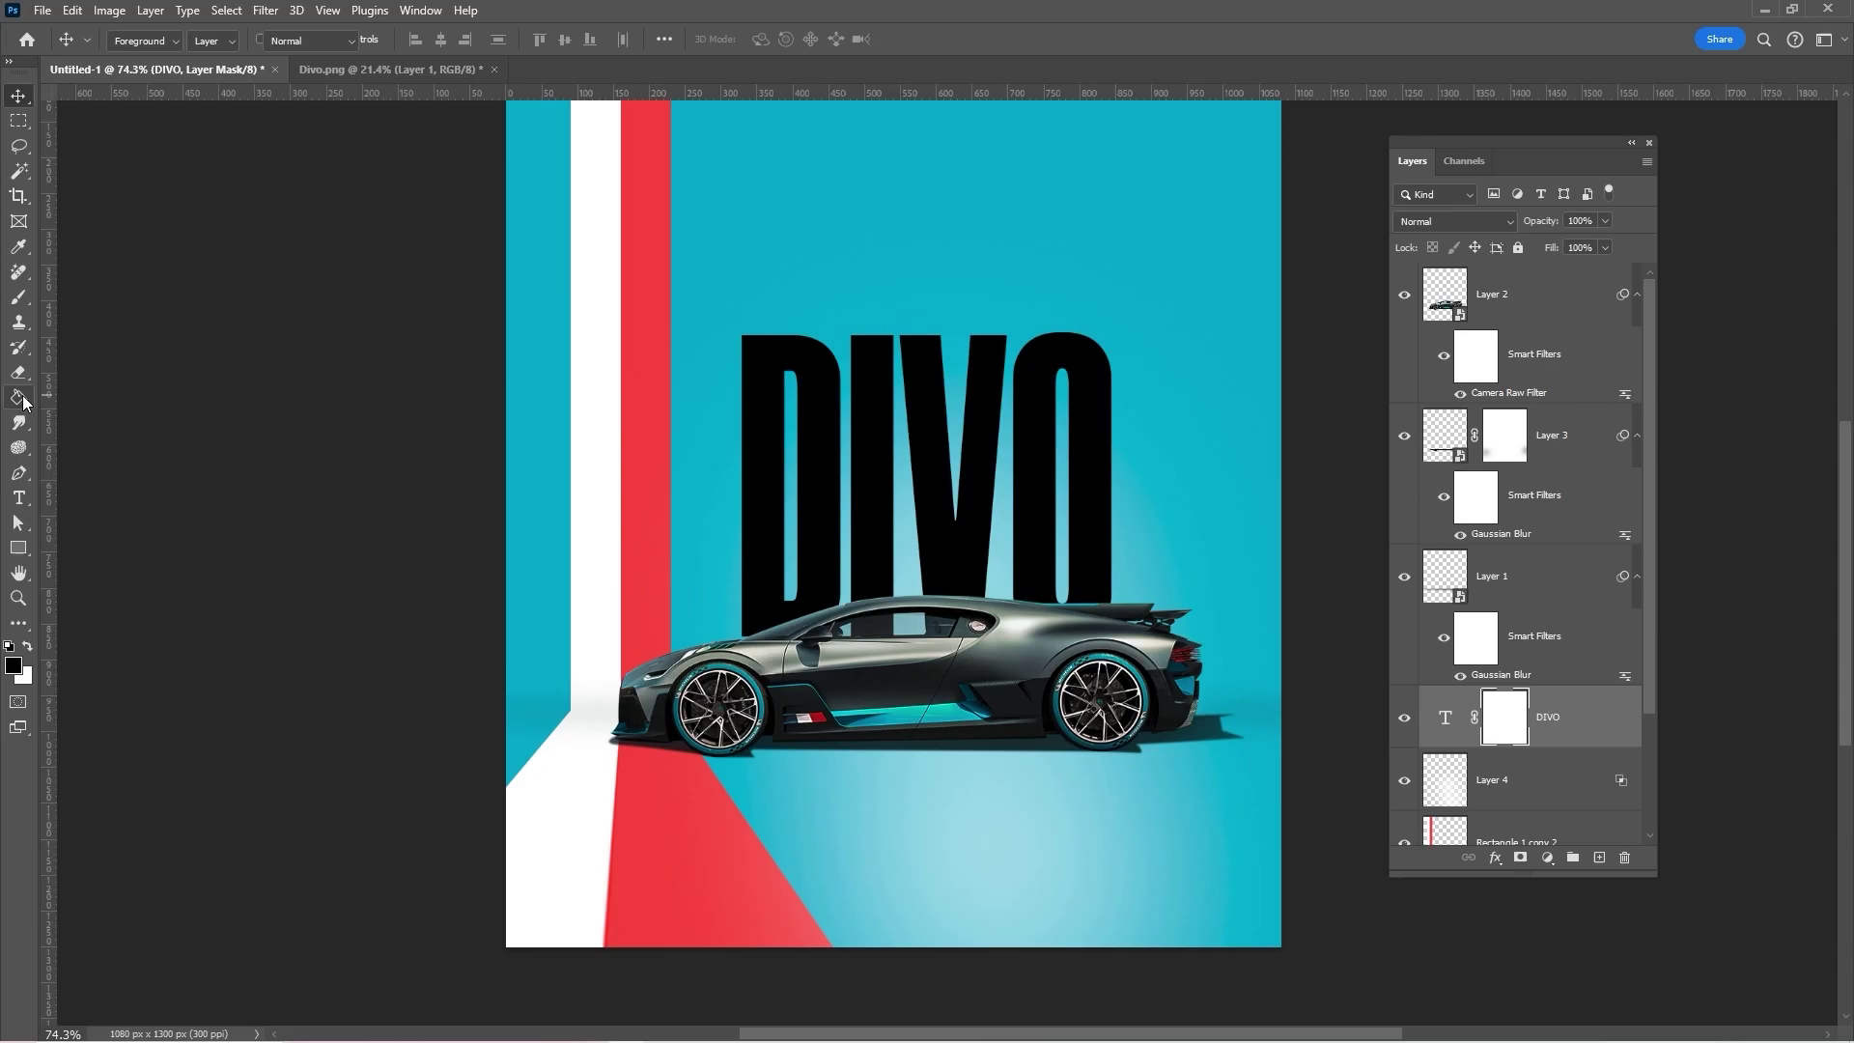
{"action": "left_click", "coordinate": [92, 399]}
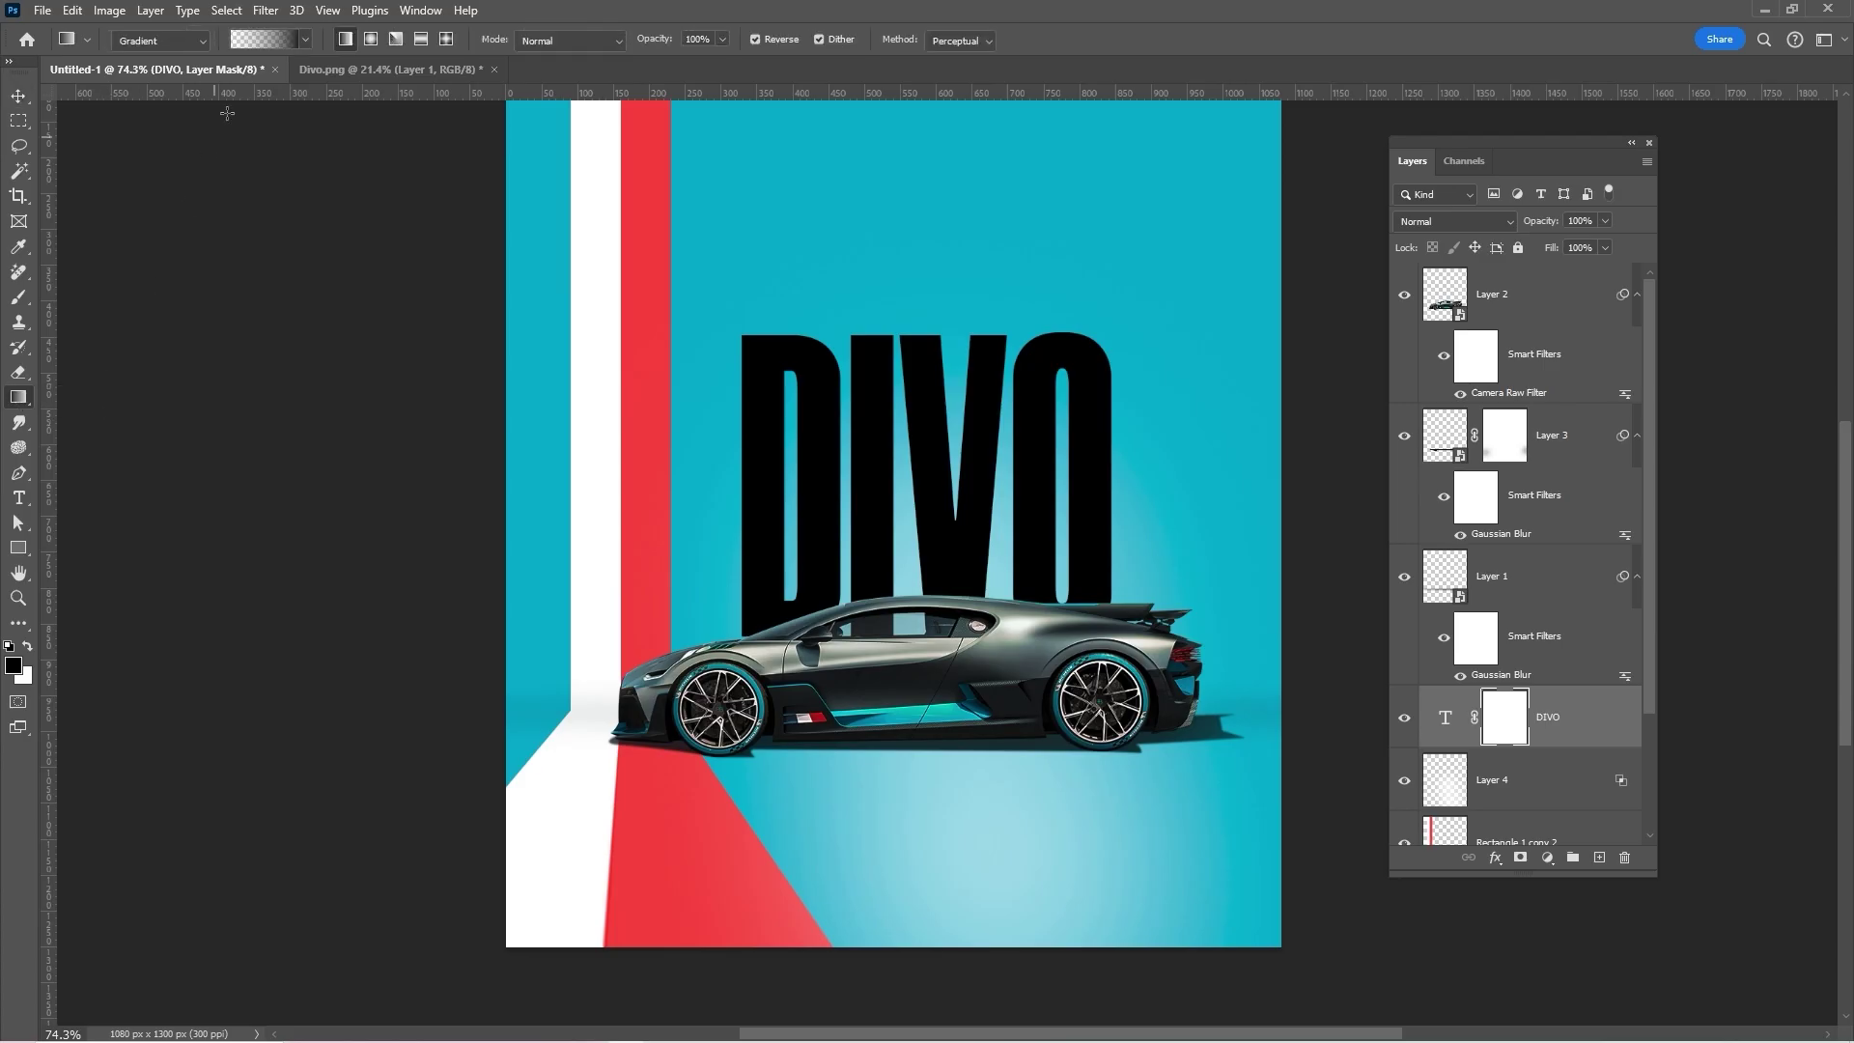
{"action": "left_click", "coordinate": [303, 40]}
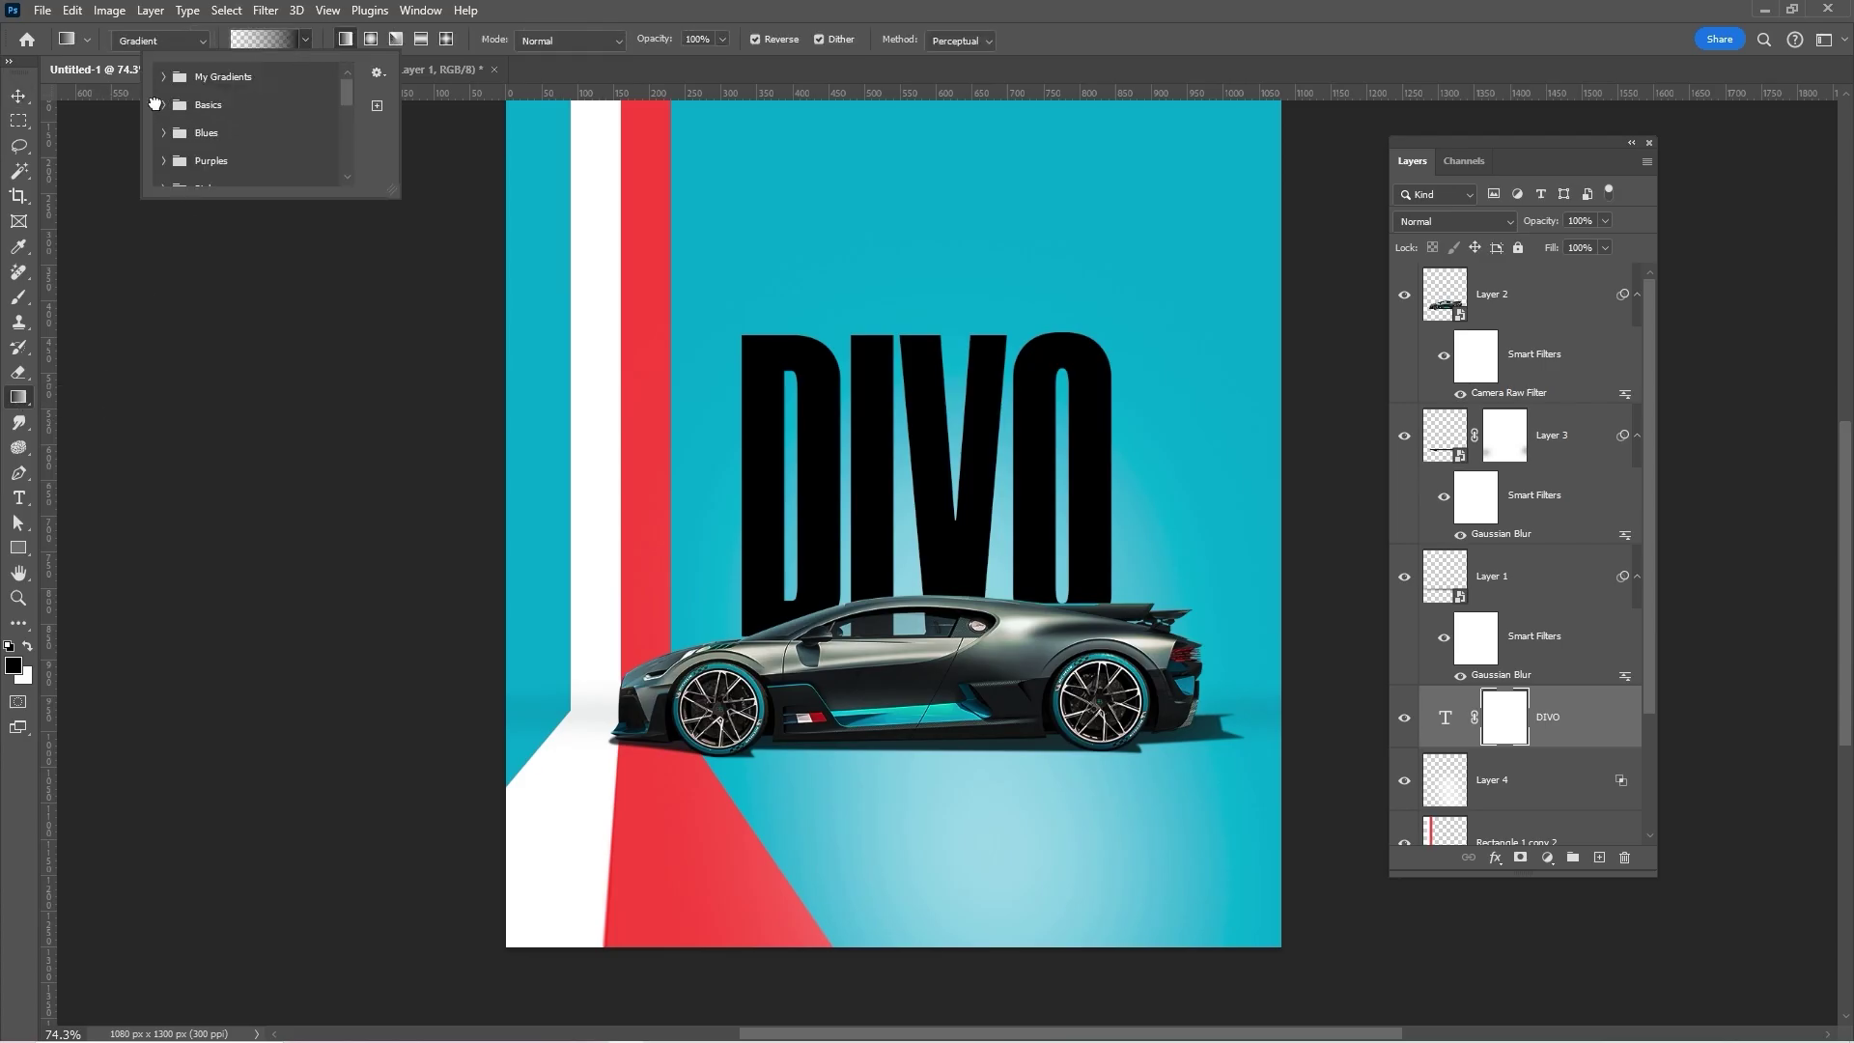
{"action": "left_click", "coordinate": [166, 109]}
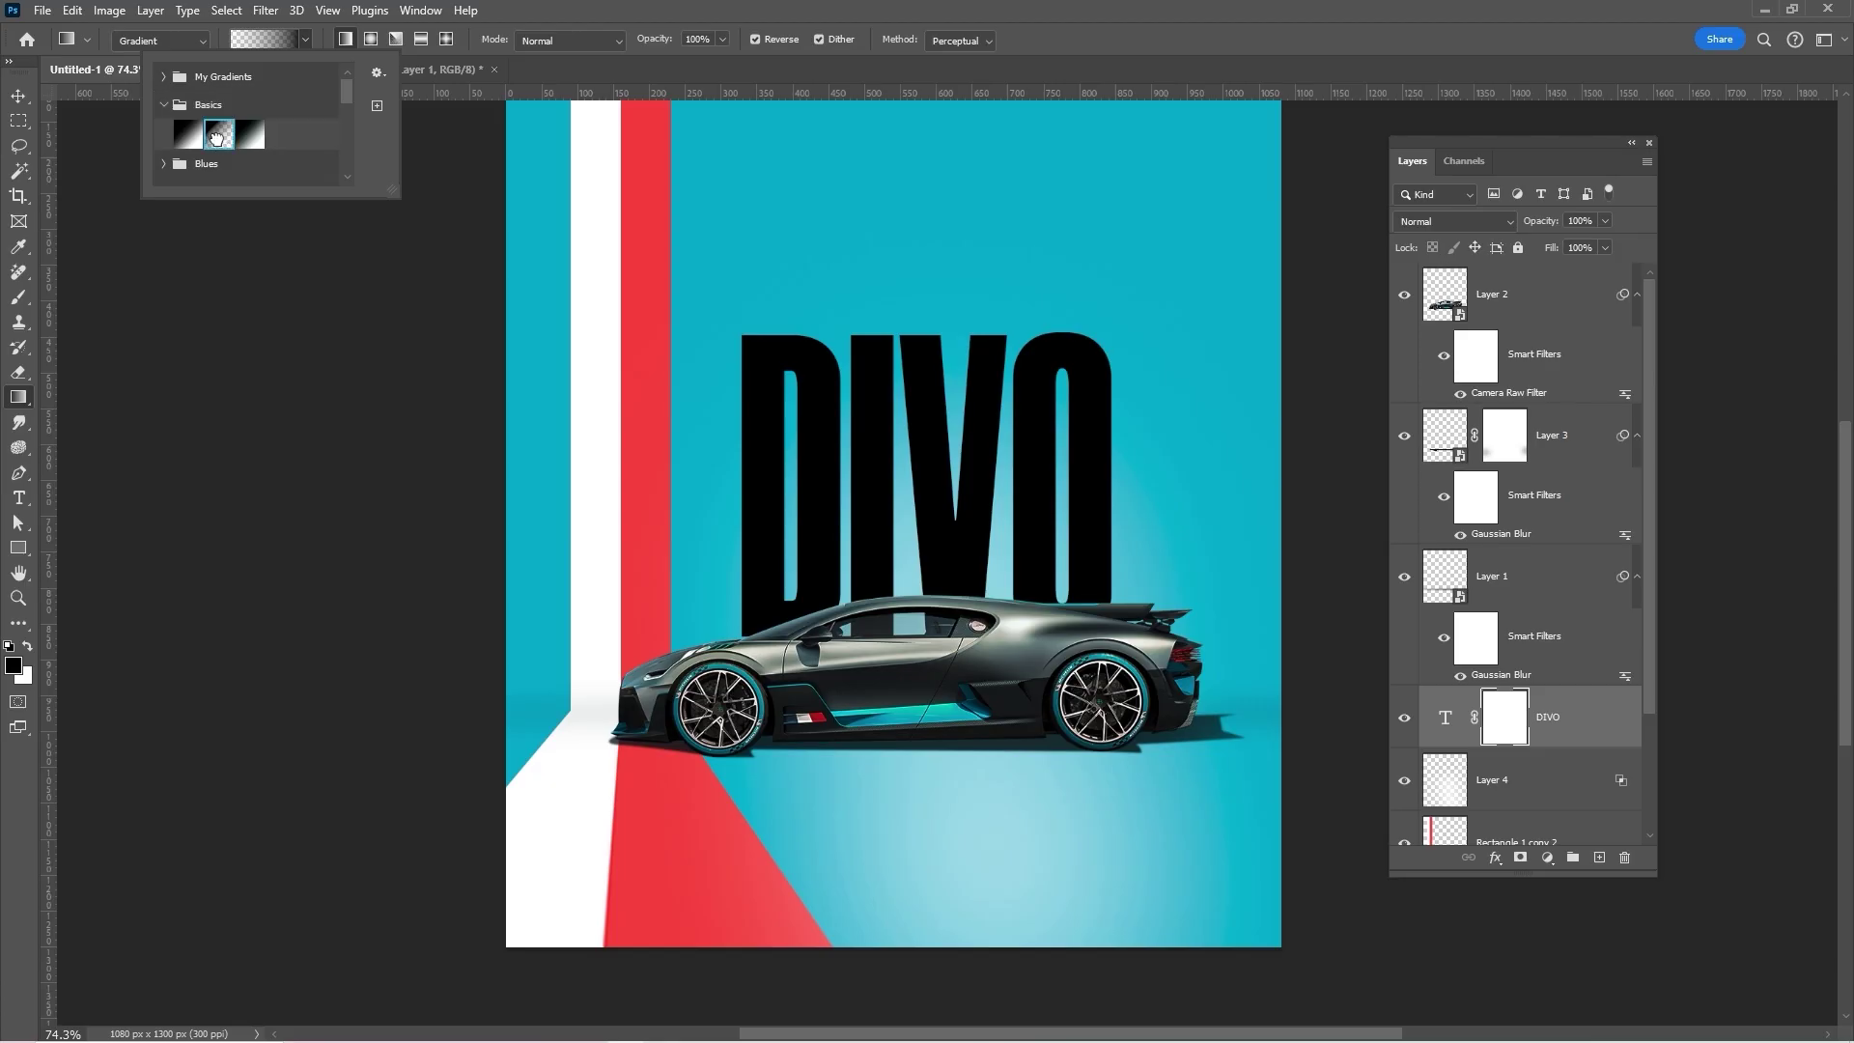
{"action": "left_click", "coordinate": [306, 41]}
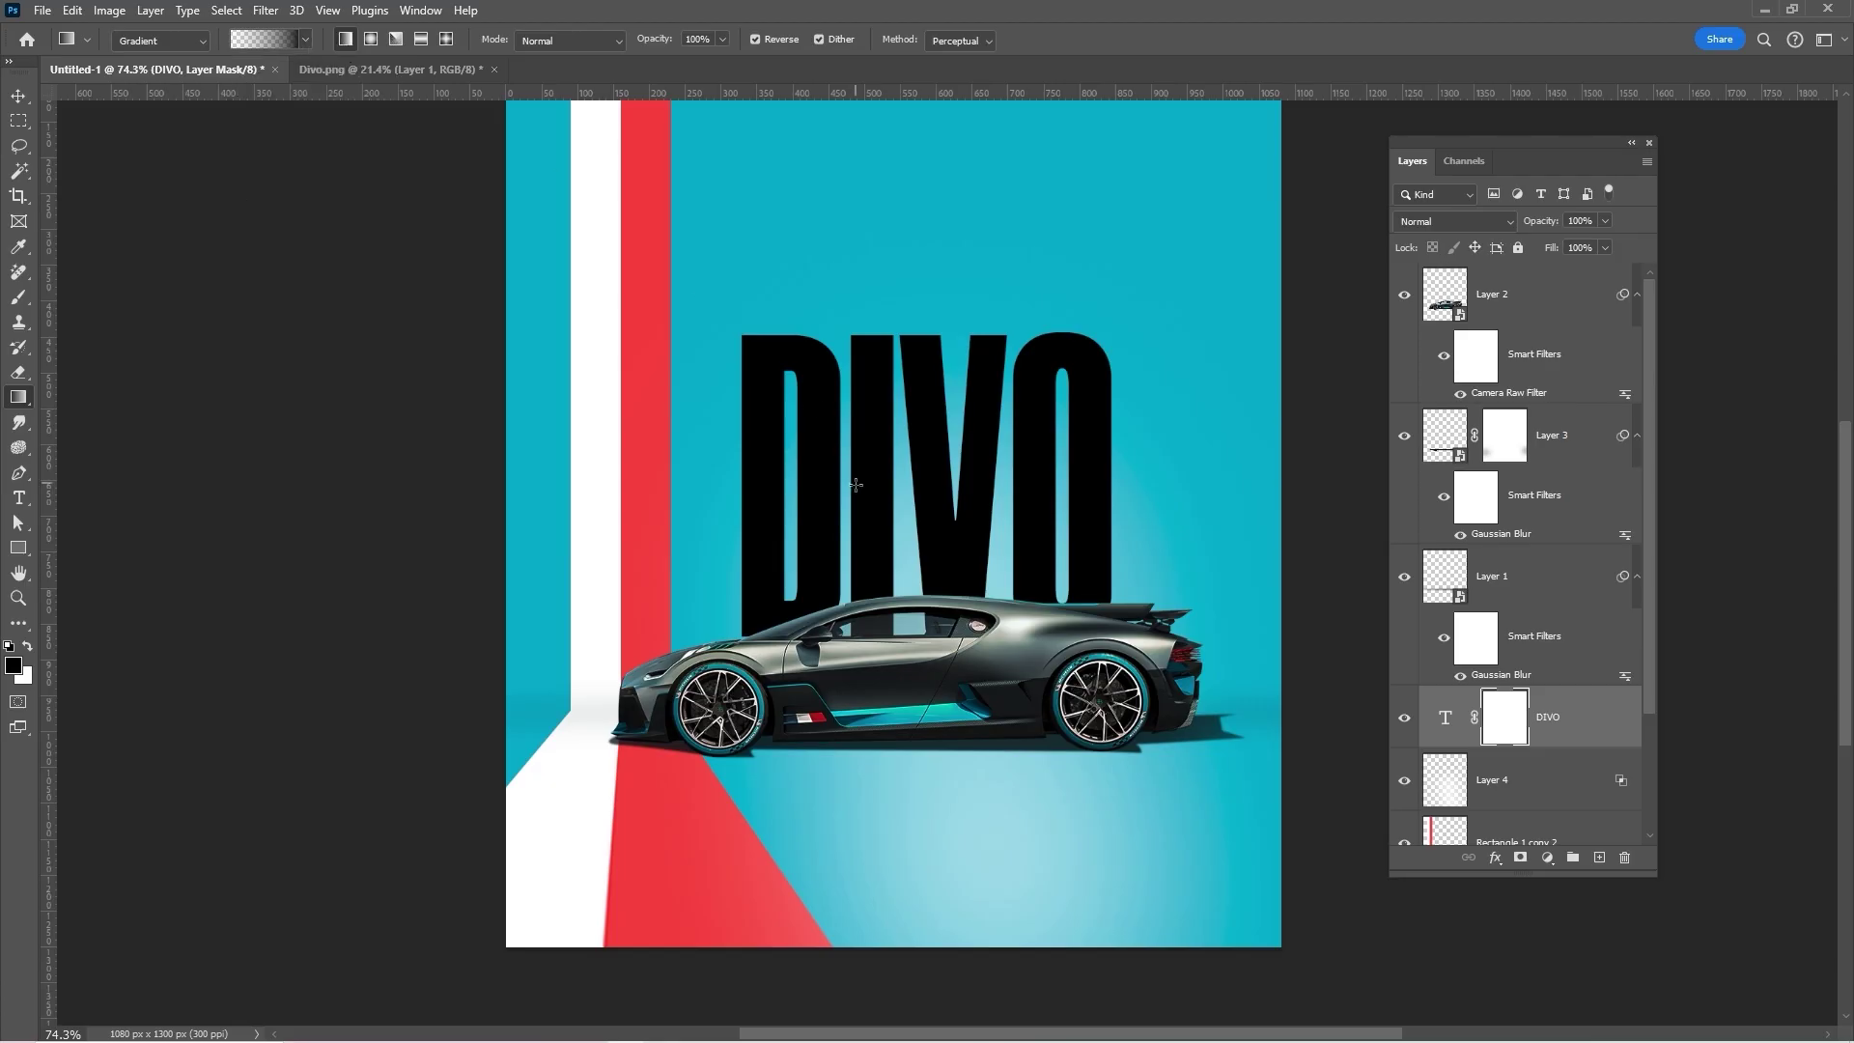
{"action": "left_click_drag", "start_coordinate": [918, 832], "coordinate": [959, 174]}
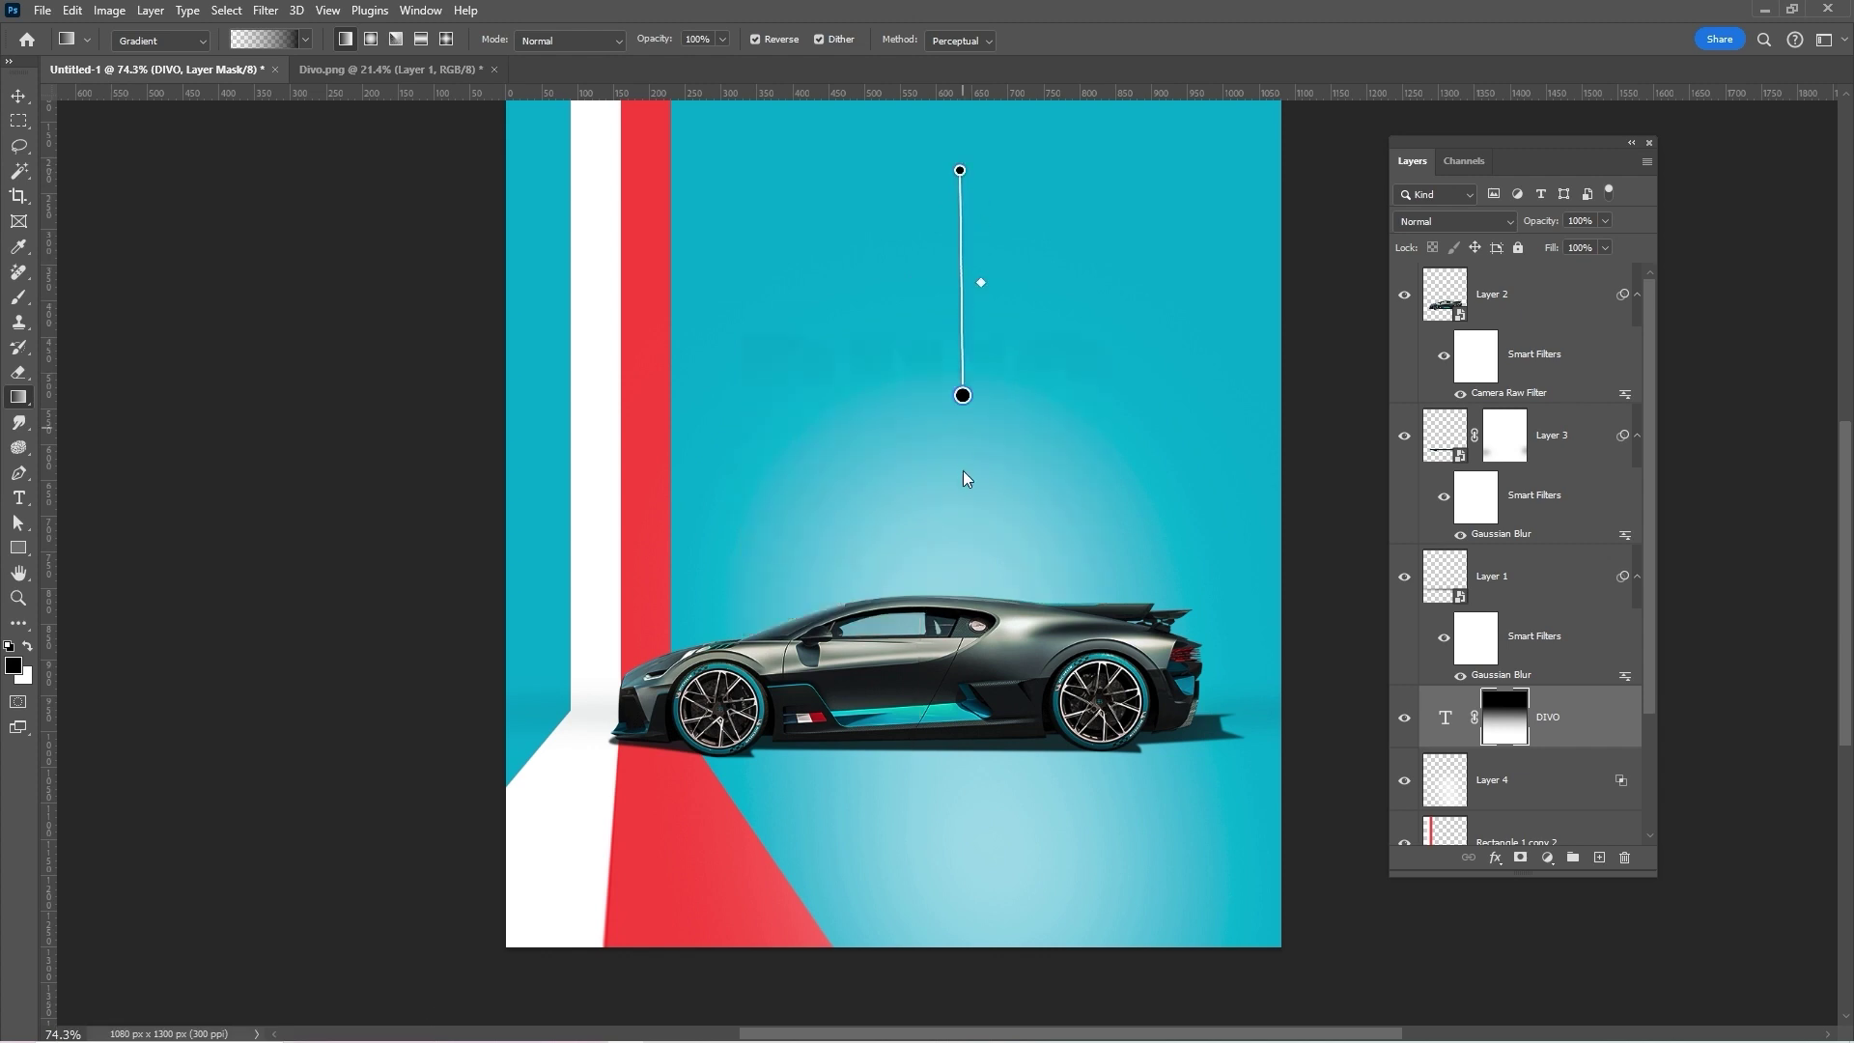
{"action": "left_click_drag", "start_coordinate": [963, 395], "coordinate": [959, 712]}
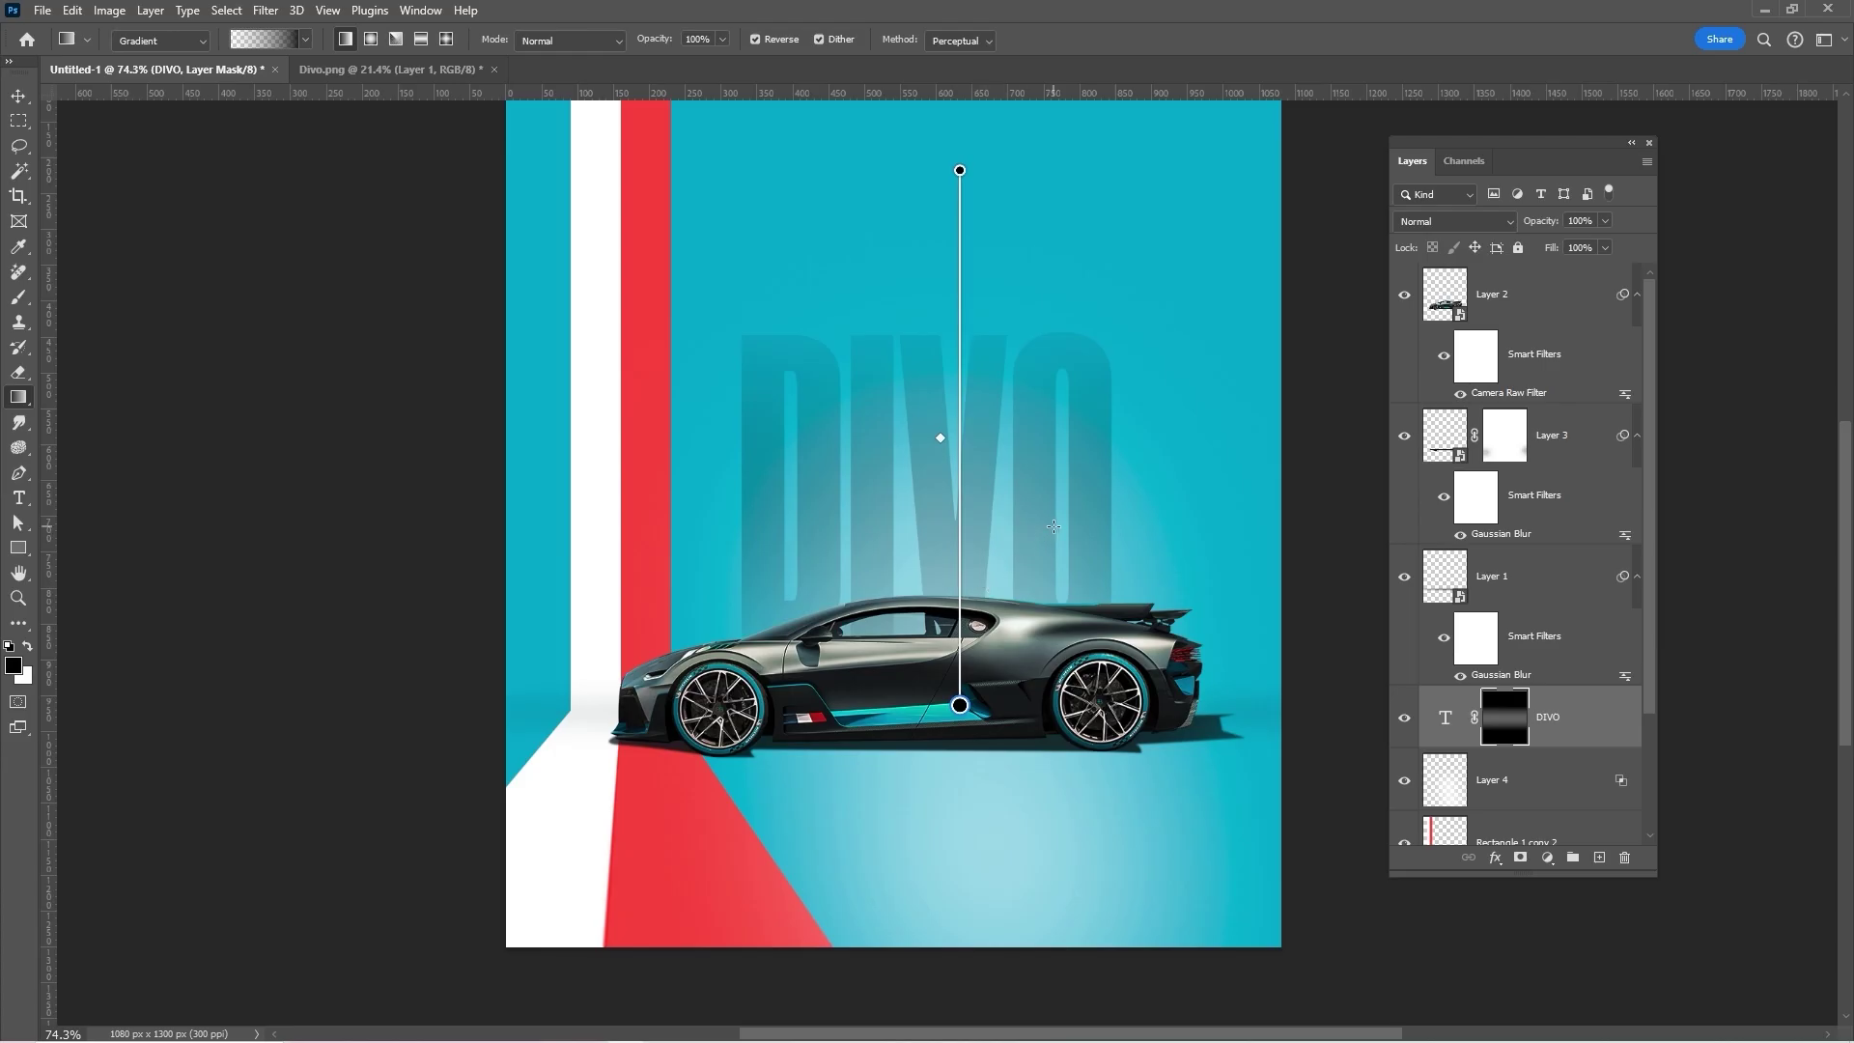
Step: Create a new text layer near the poster top, placed below Layer 1
{"action": "key", "text": "v"}
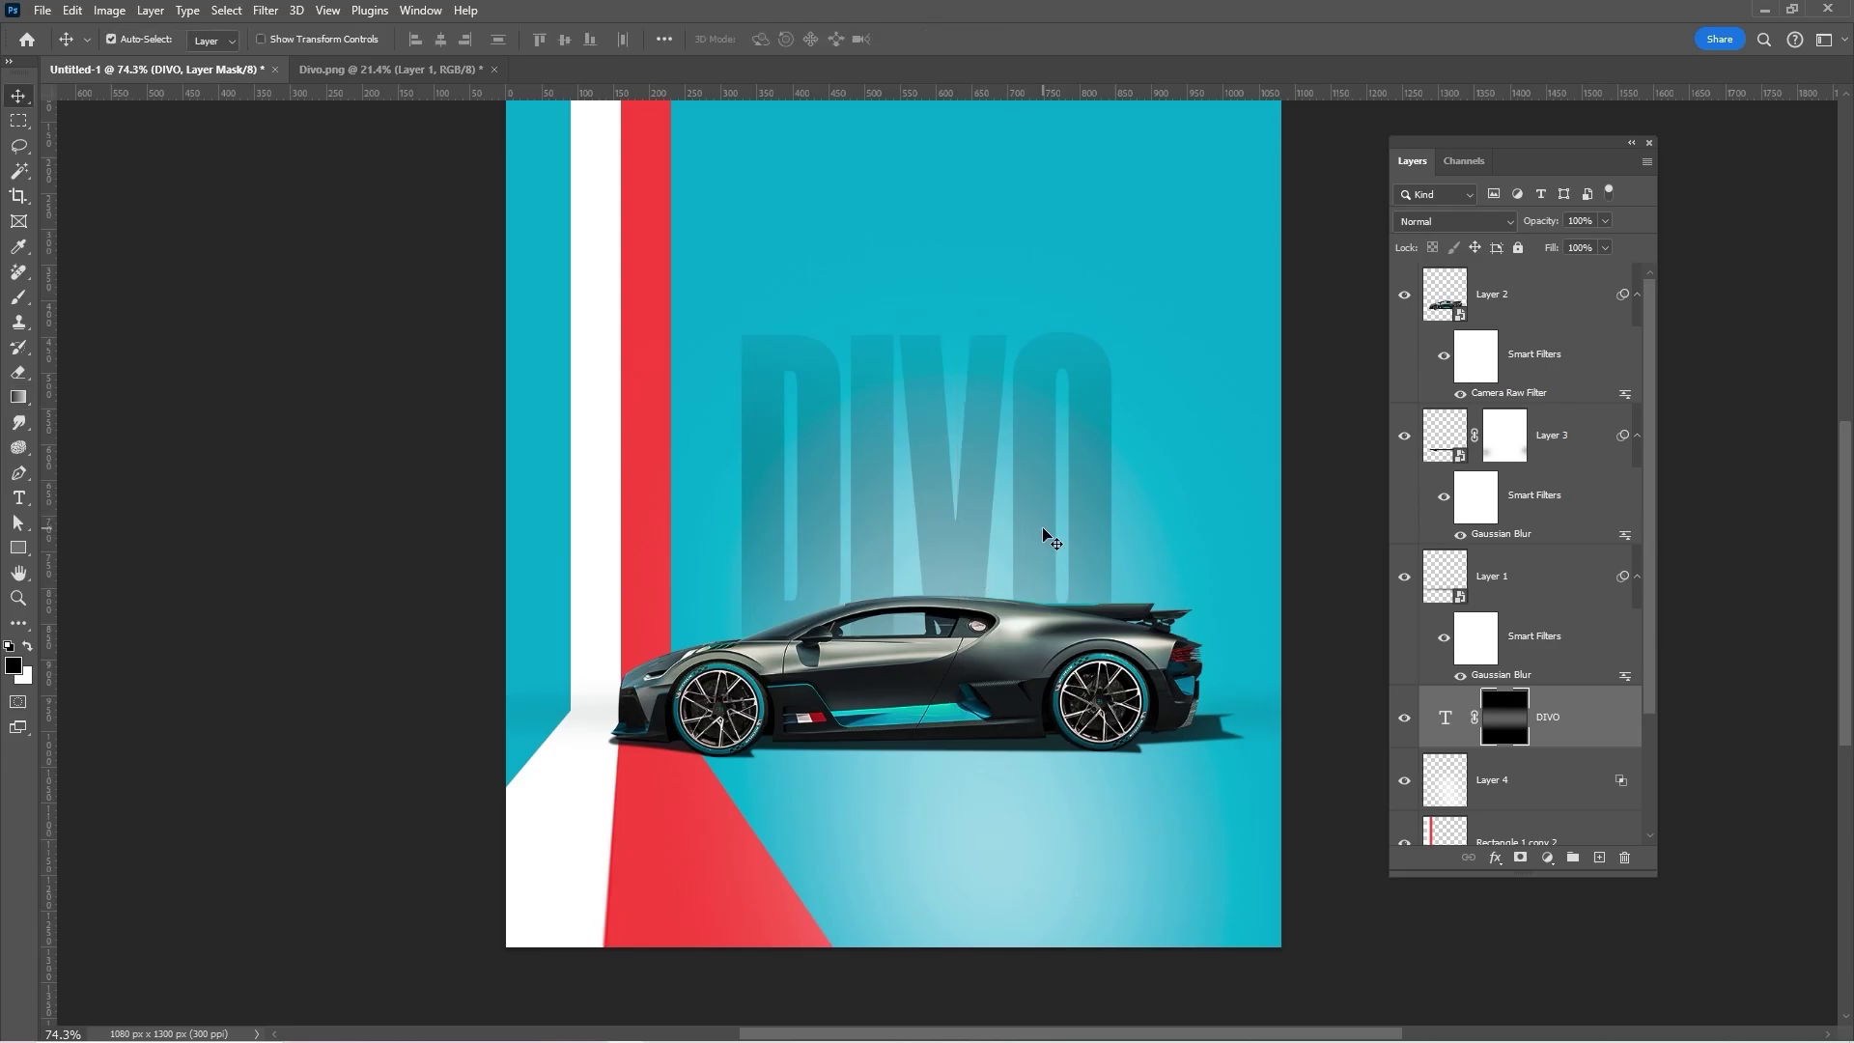
{"action": "left_click", "coordinate": [888, 172]}
{"action": "key", "text": "t"}
{"action": "left_click", "coordinate": [887, 172]}
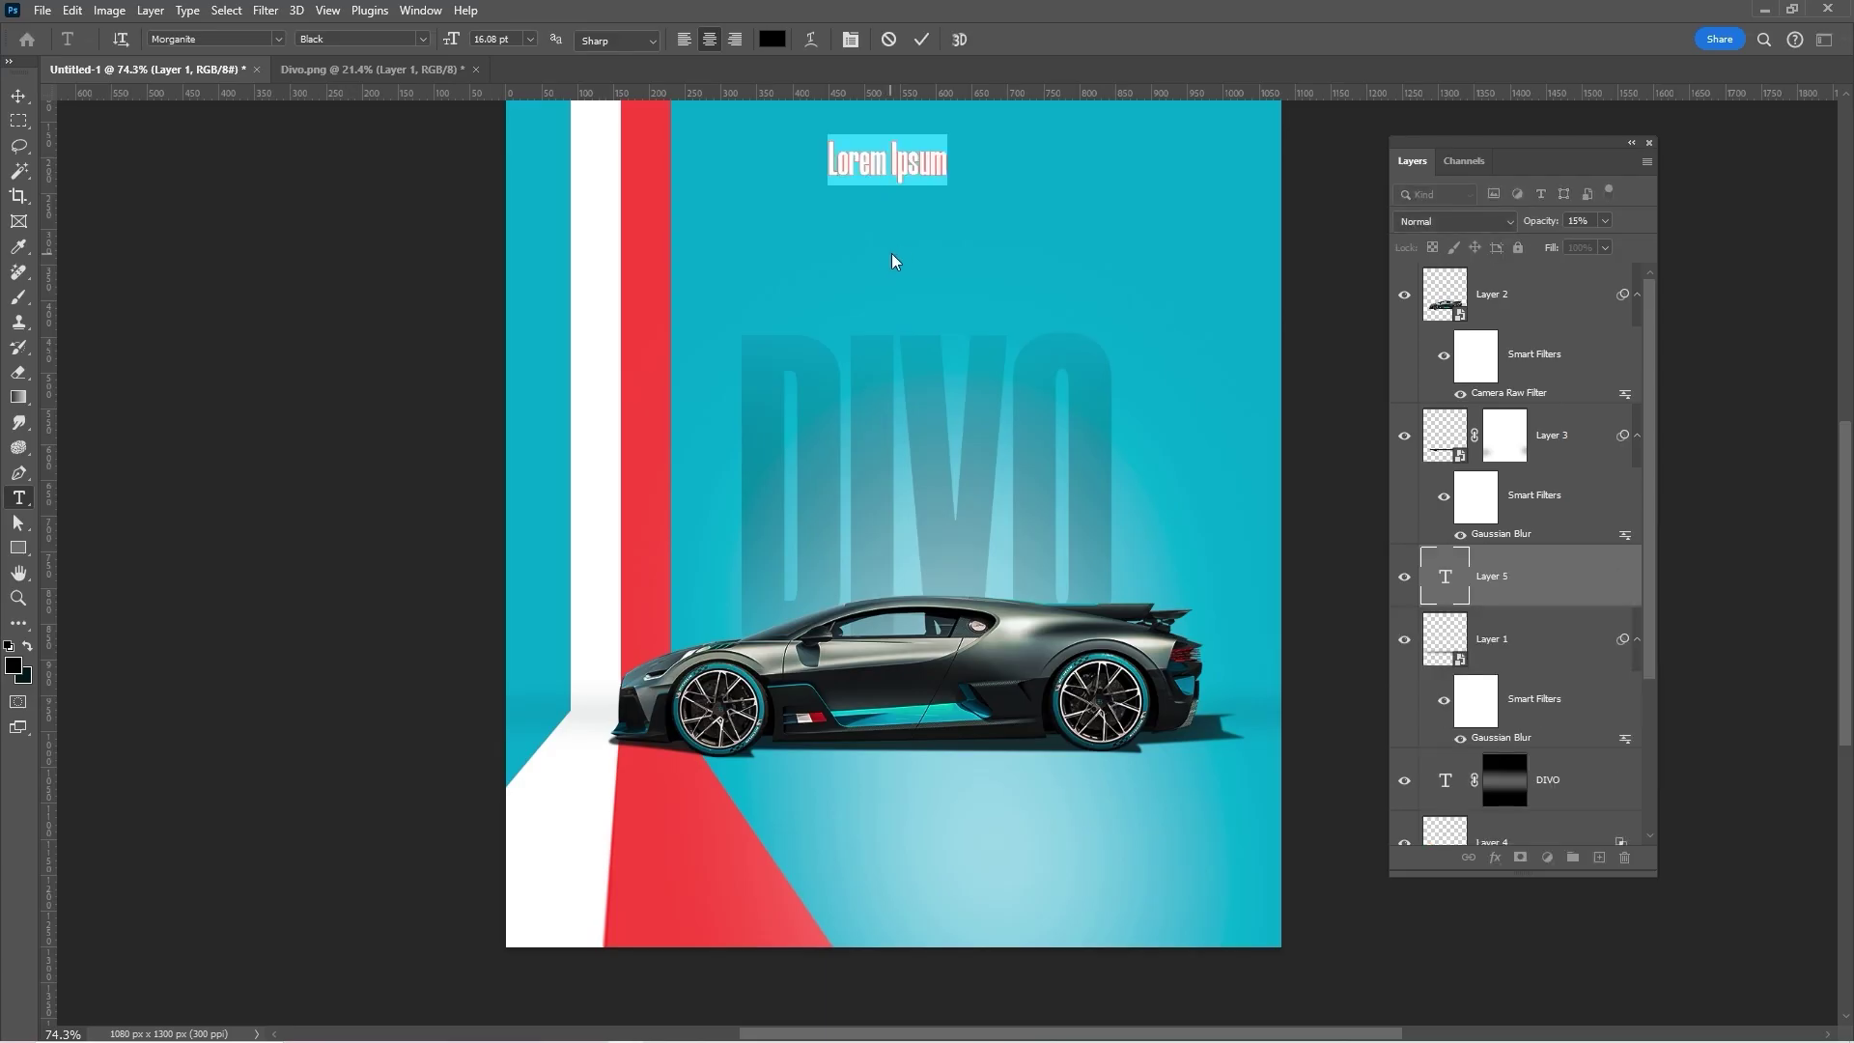
{"action": "left_click", "coordinate": [1562, 588]}
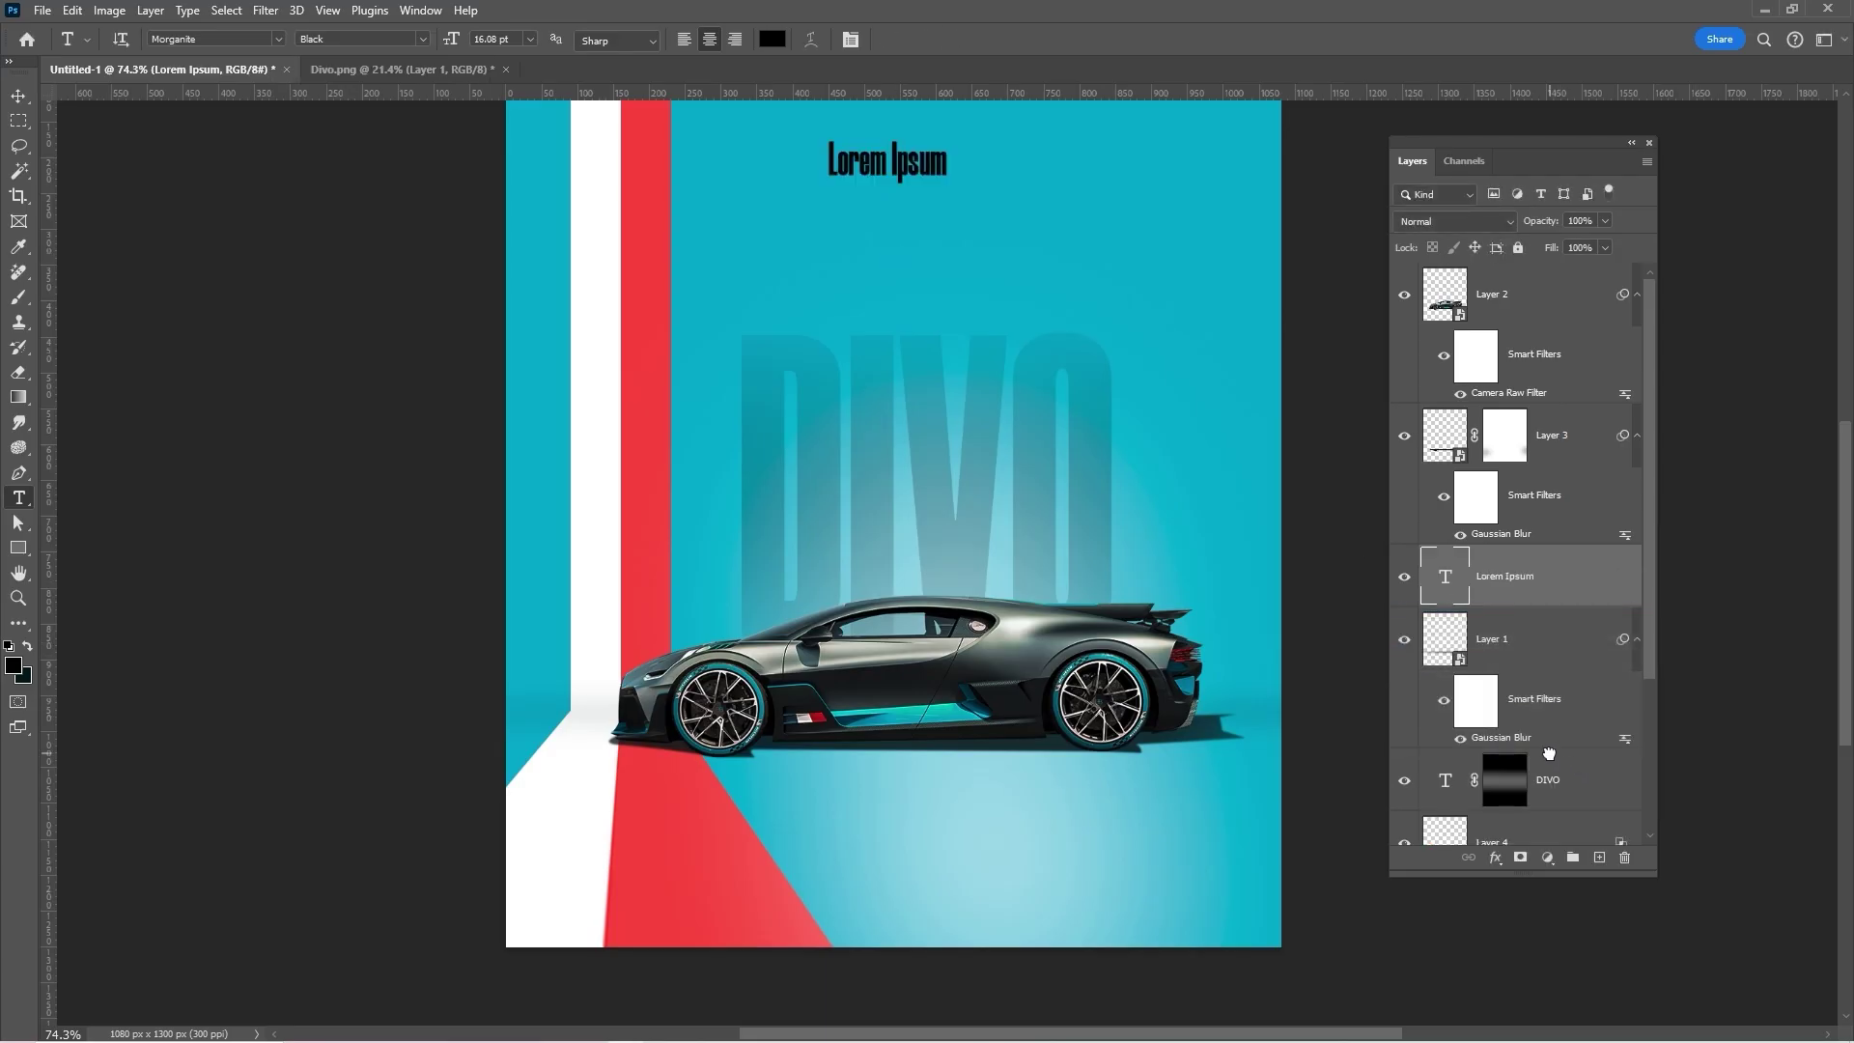
{"action": "left_click_drag", "start_coordinate": [1496, 718], "coordinate": [1496, 718]}
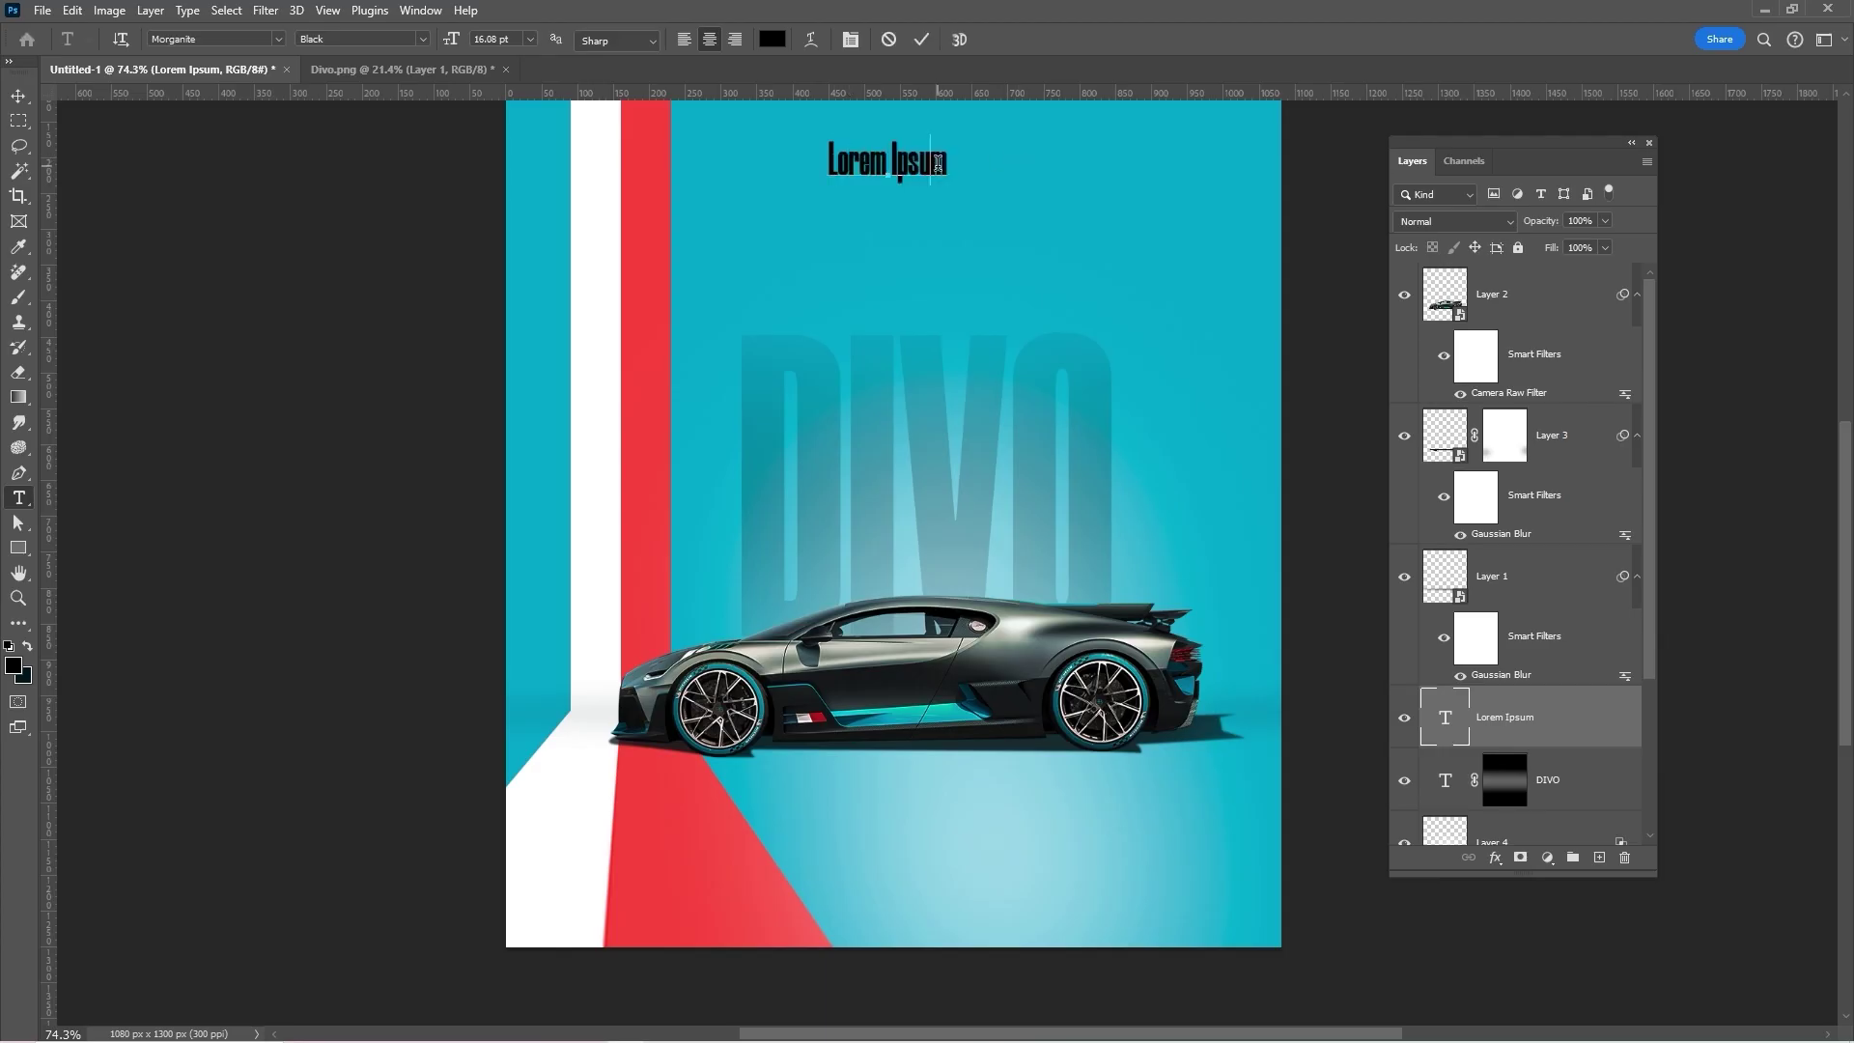
{"action": "left_click_drag", "start_coordinate": [948, 162], "coordinate": [815, 166]}
Step: Type BUGATTI in white SemiBold Morganite
{"action": "left_click", "coordinate": [425, 39]}
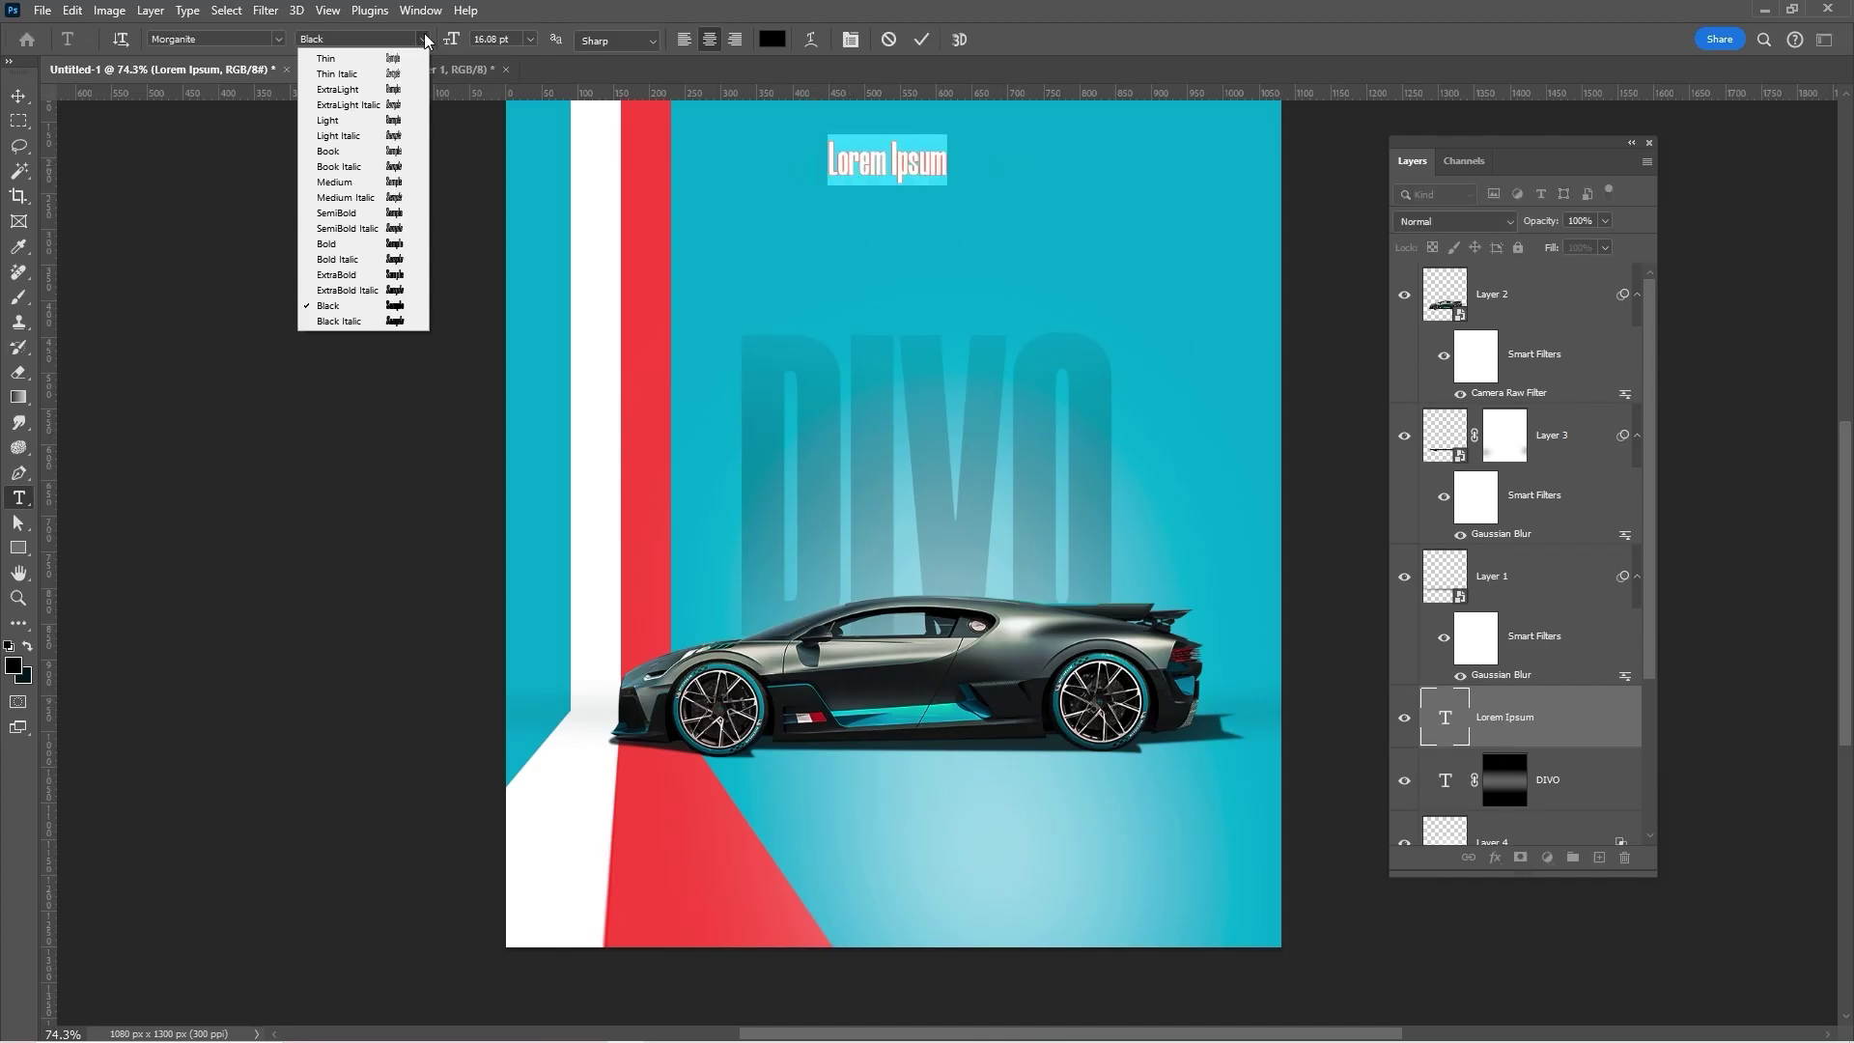
{"action": "left_click", "coordinate": [347, 212]}
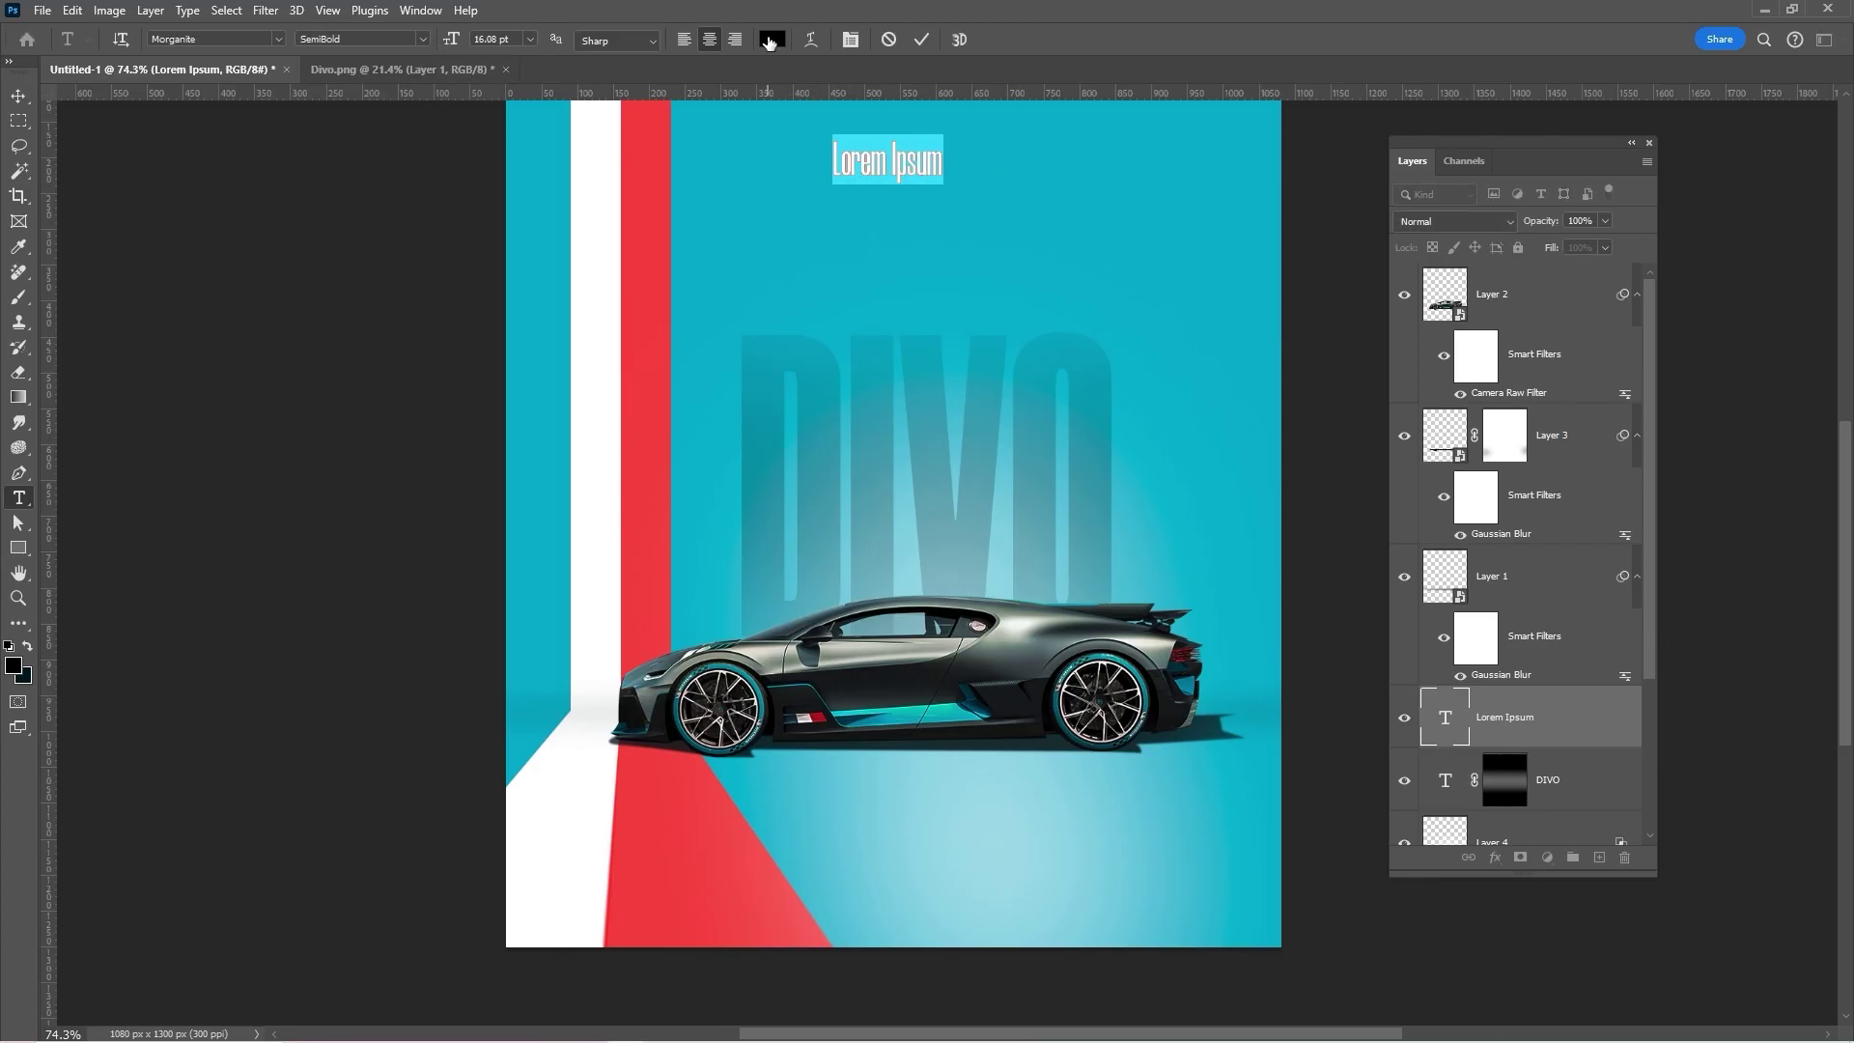
{"action": "left_click", "coordinate": [773, 38]}
{"action": "left_click_drag", "start_coordinate": [1053, 401], "coordinate": [969, 355]}
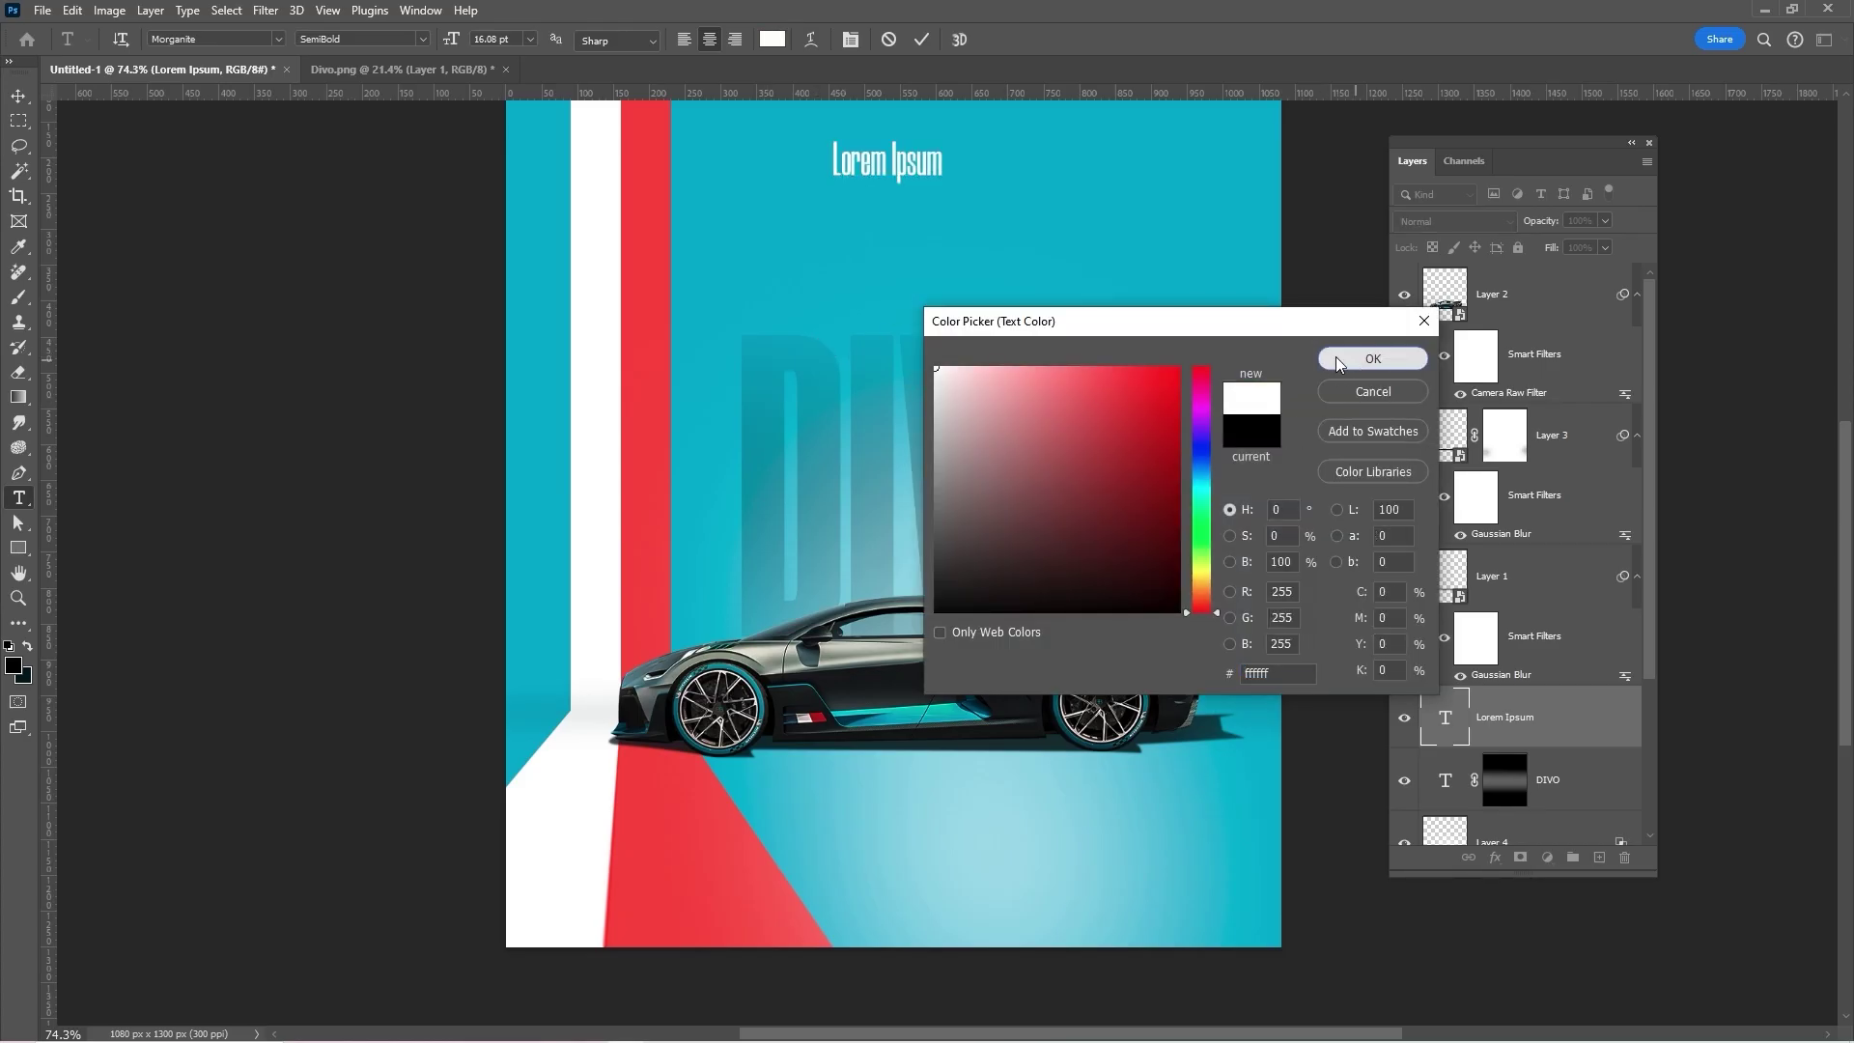
{"action": "left_click", "coordinate": [1373, 359]}
{"action": "type", "text": "BUGATTI"}
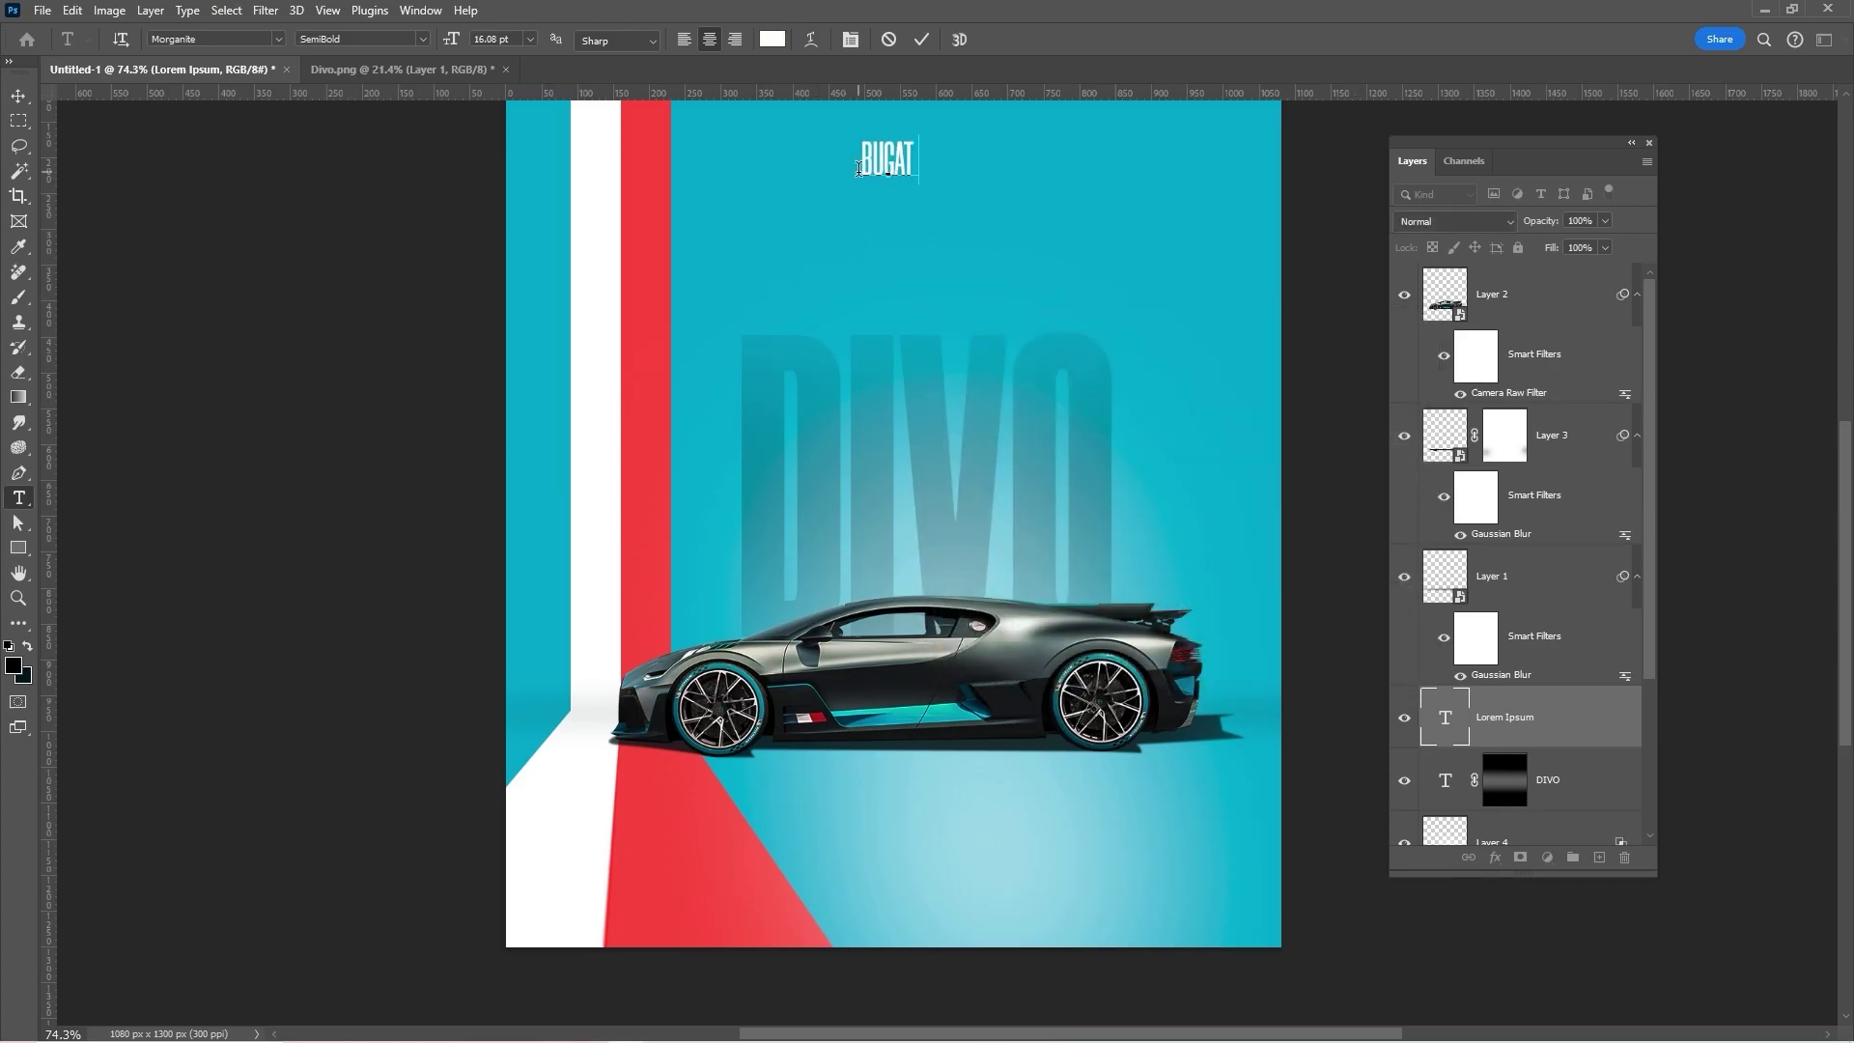
{"action": "key", "text": "ctrl+Return"}
Step: Move BUGATTI down onto the DIVO letters and scale it to about 235%
{"action": "left_click_drag", "start_coordinate": [888, 159], "coordinate": [1007, 425]}
{"action": "key", "text": "ctrl+t"}
{"action": "key", "text": "Return"}
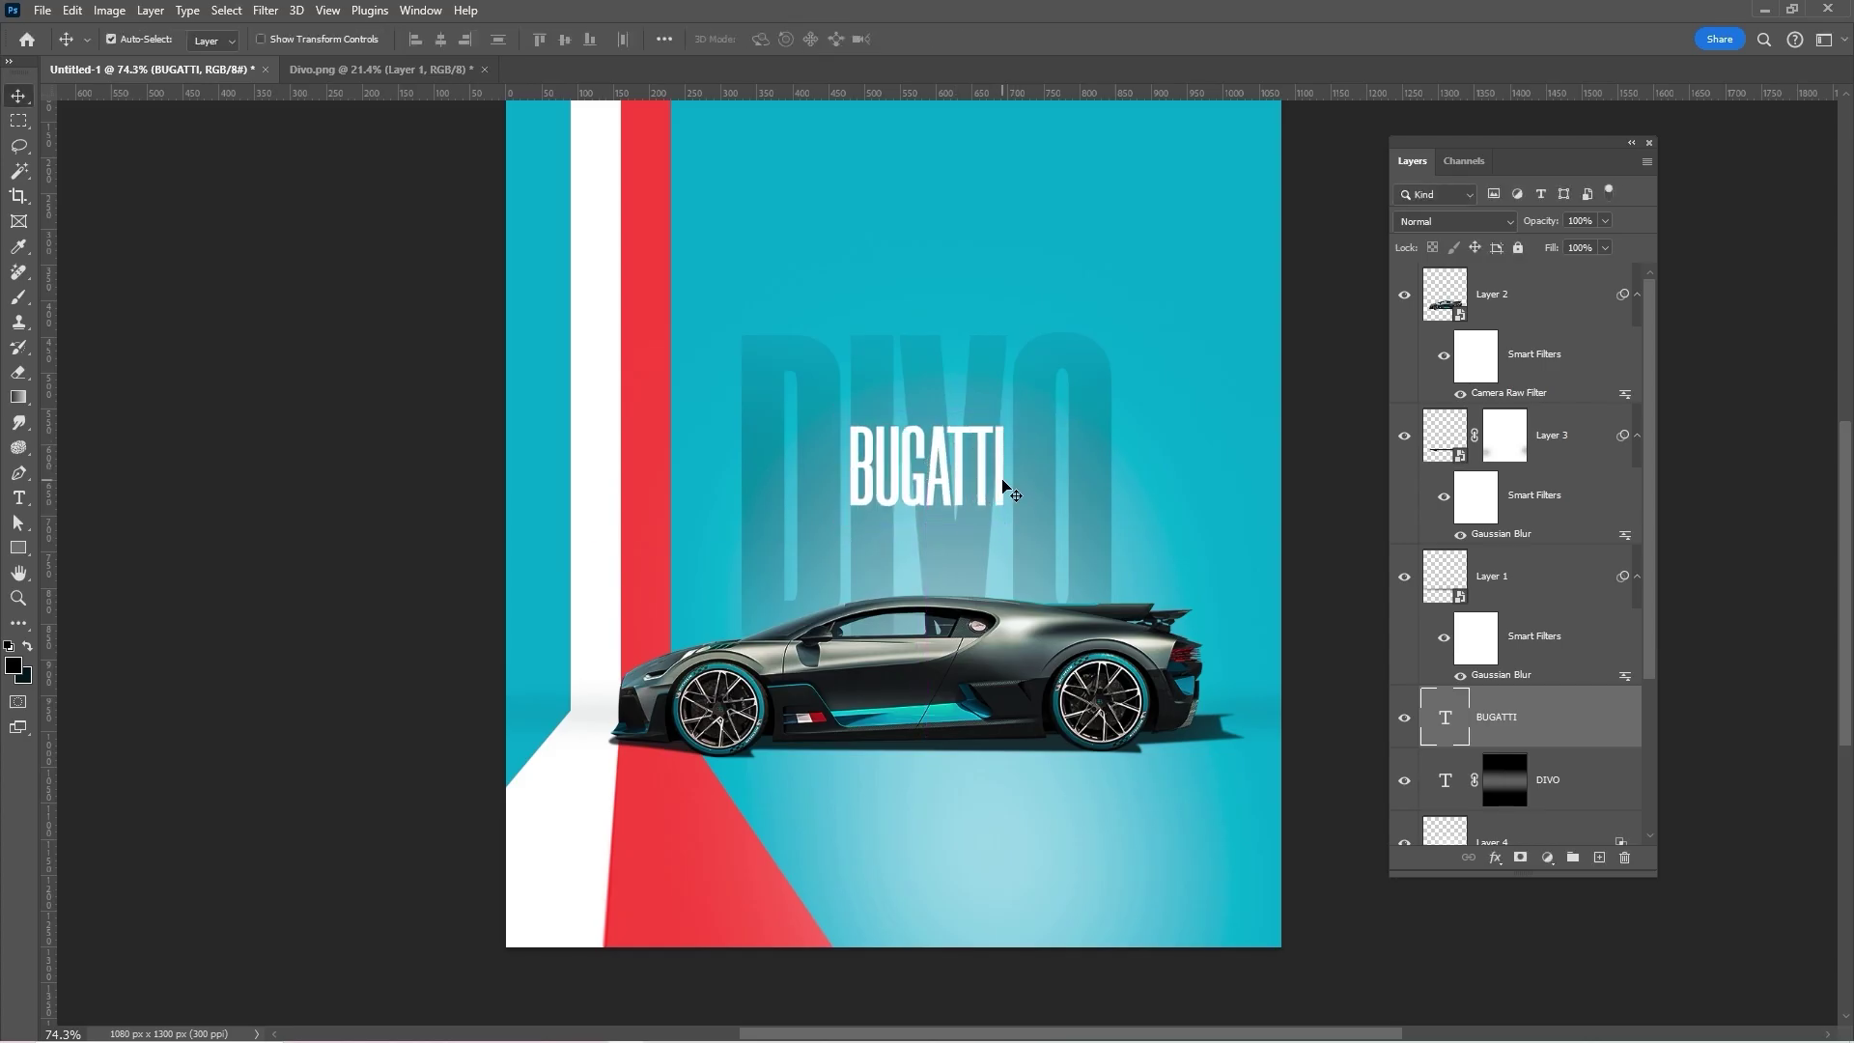
Step: Add a Drop Shadow to BUGATTI at 84% opacity, 4 px distance and 0 px size
{"action": "right_click", "coordinate": [1538, 717]}
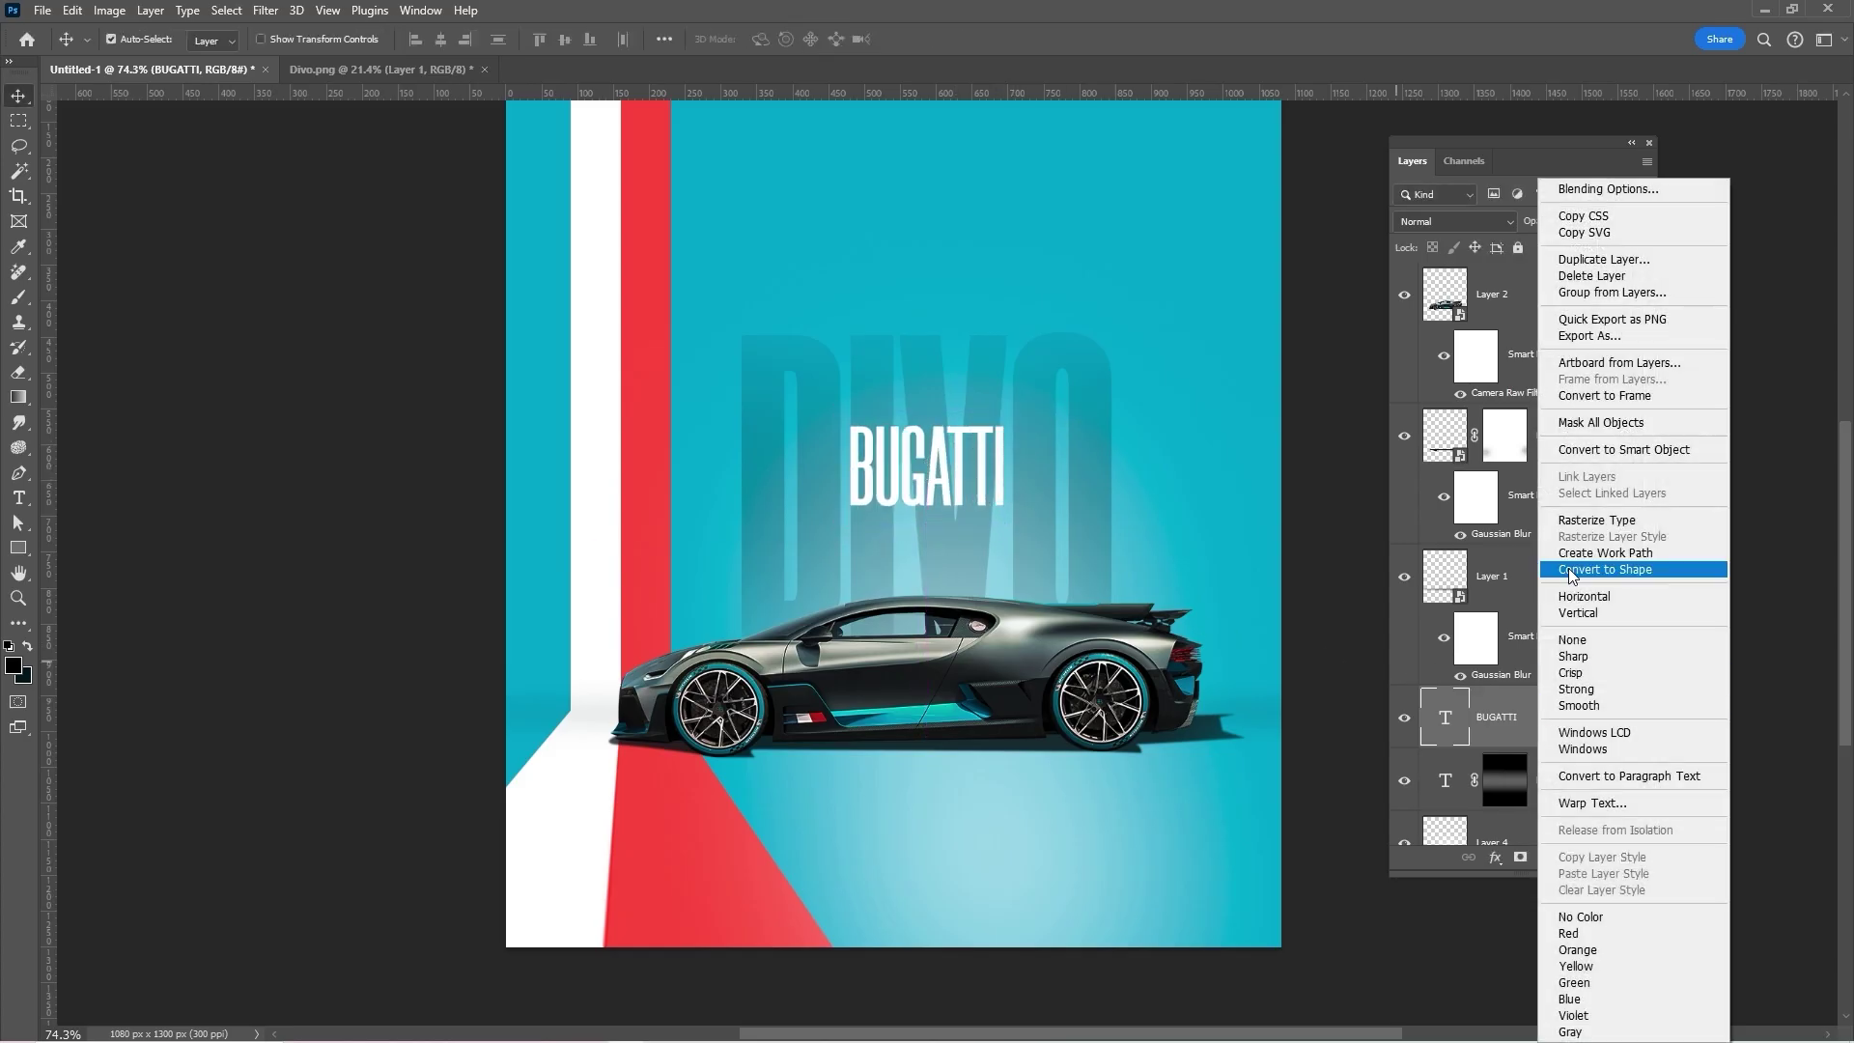
{"action": "left_click", "coordinate": [1546, 189]}
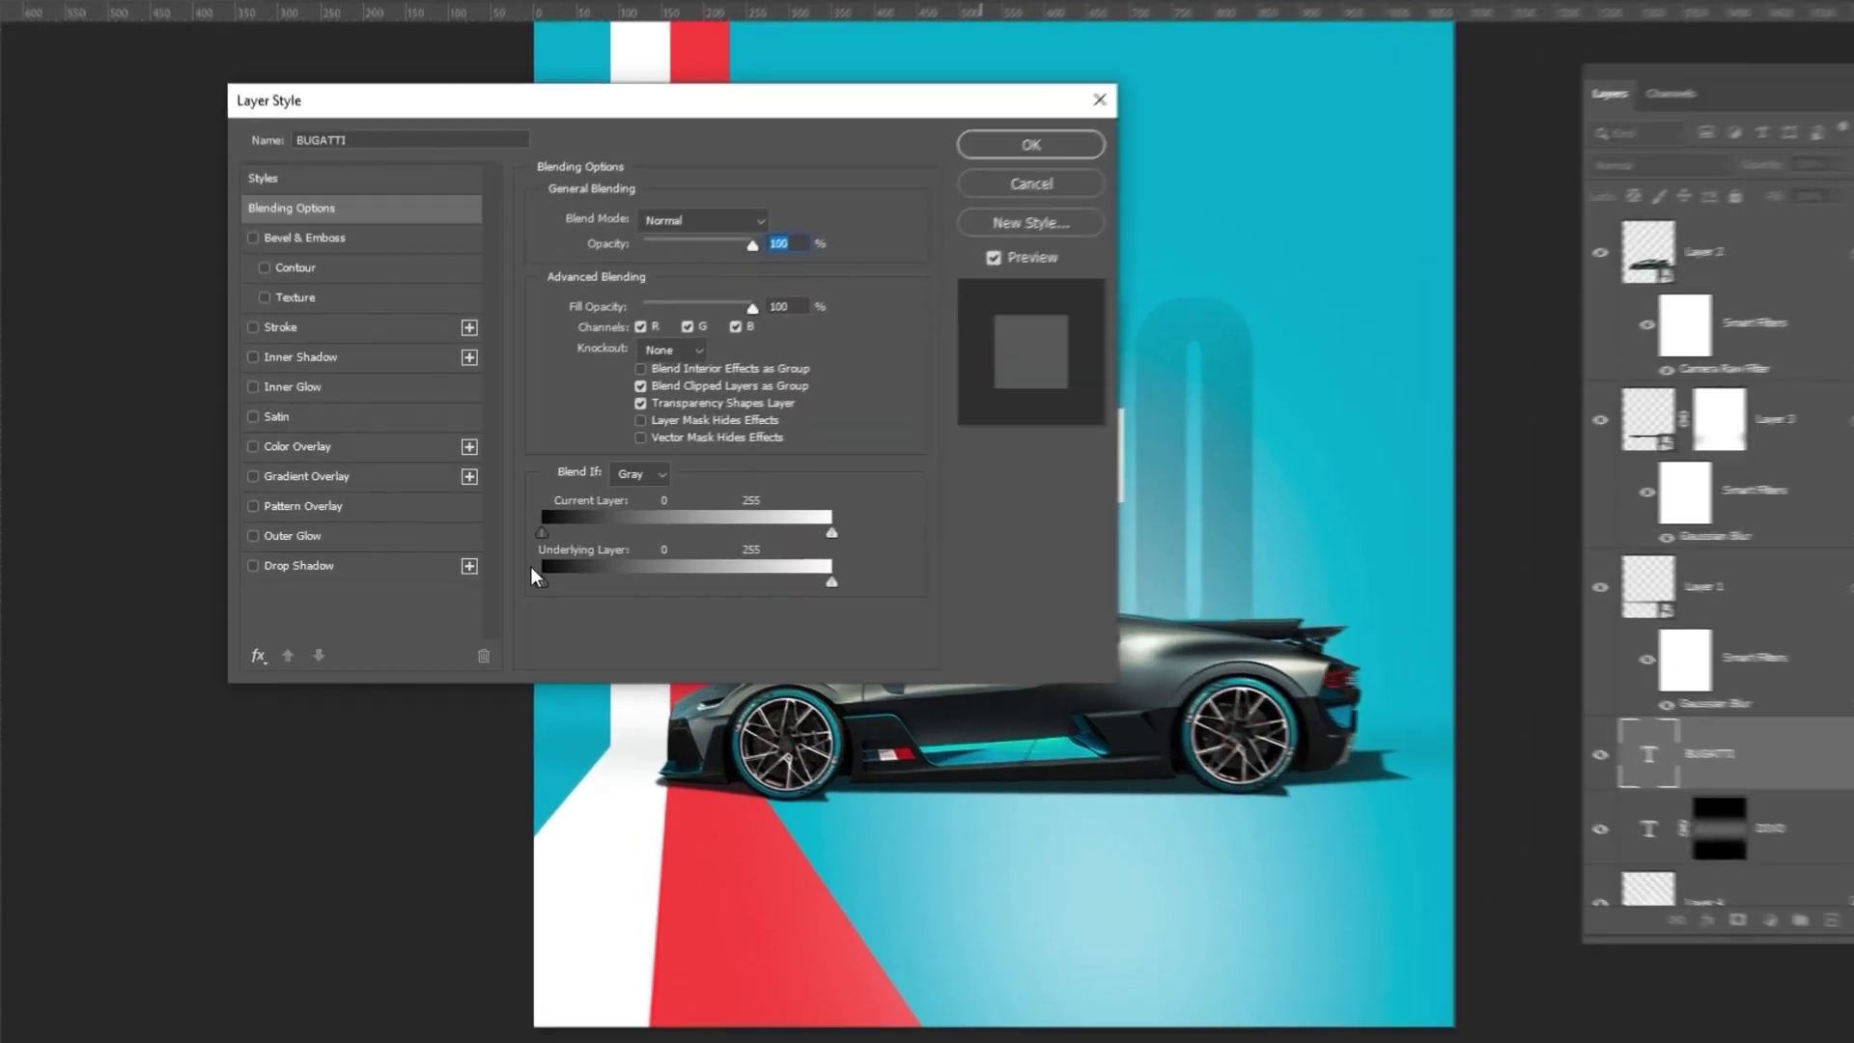
{"action": "left_click", "coordinate": [270, 559]}
{"action": "left_click", "coordinate": [343, 563]}
{"action": "left_click_drag", "start_coordinate": [759, 183], "coordinate": [557, 214]}
{"action": "left_click_drag", "start_coordinate": [512, 353], "coordinate": [417, 353]}
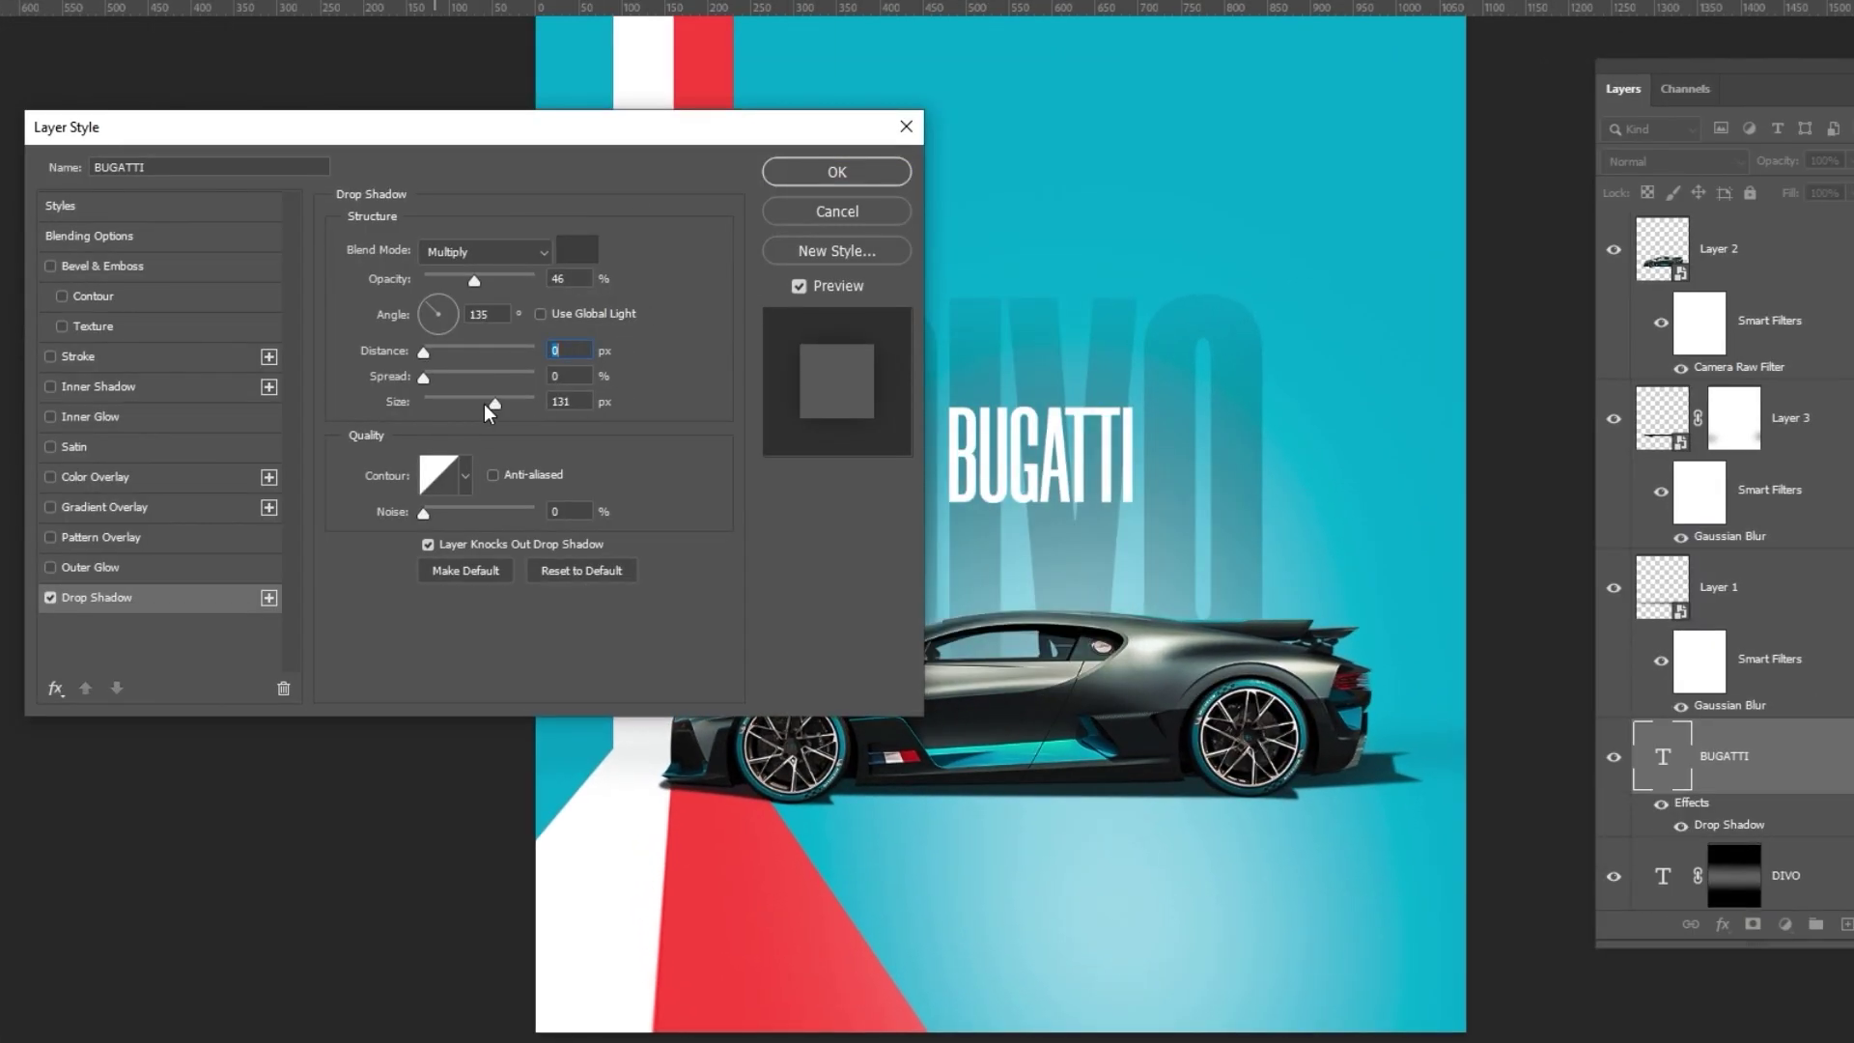
{"action": "left_click_drag", "start_coordinate": [501, 404], "coordinate": [447, 363]}
{"action": "left_click_drag", "start_coordinate": [475, 280], "coordinate": [491, 286]}
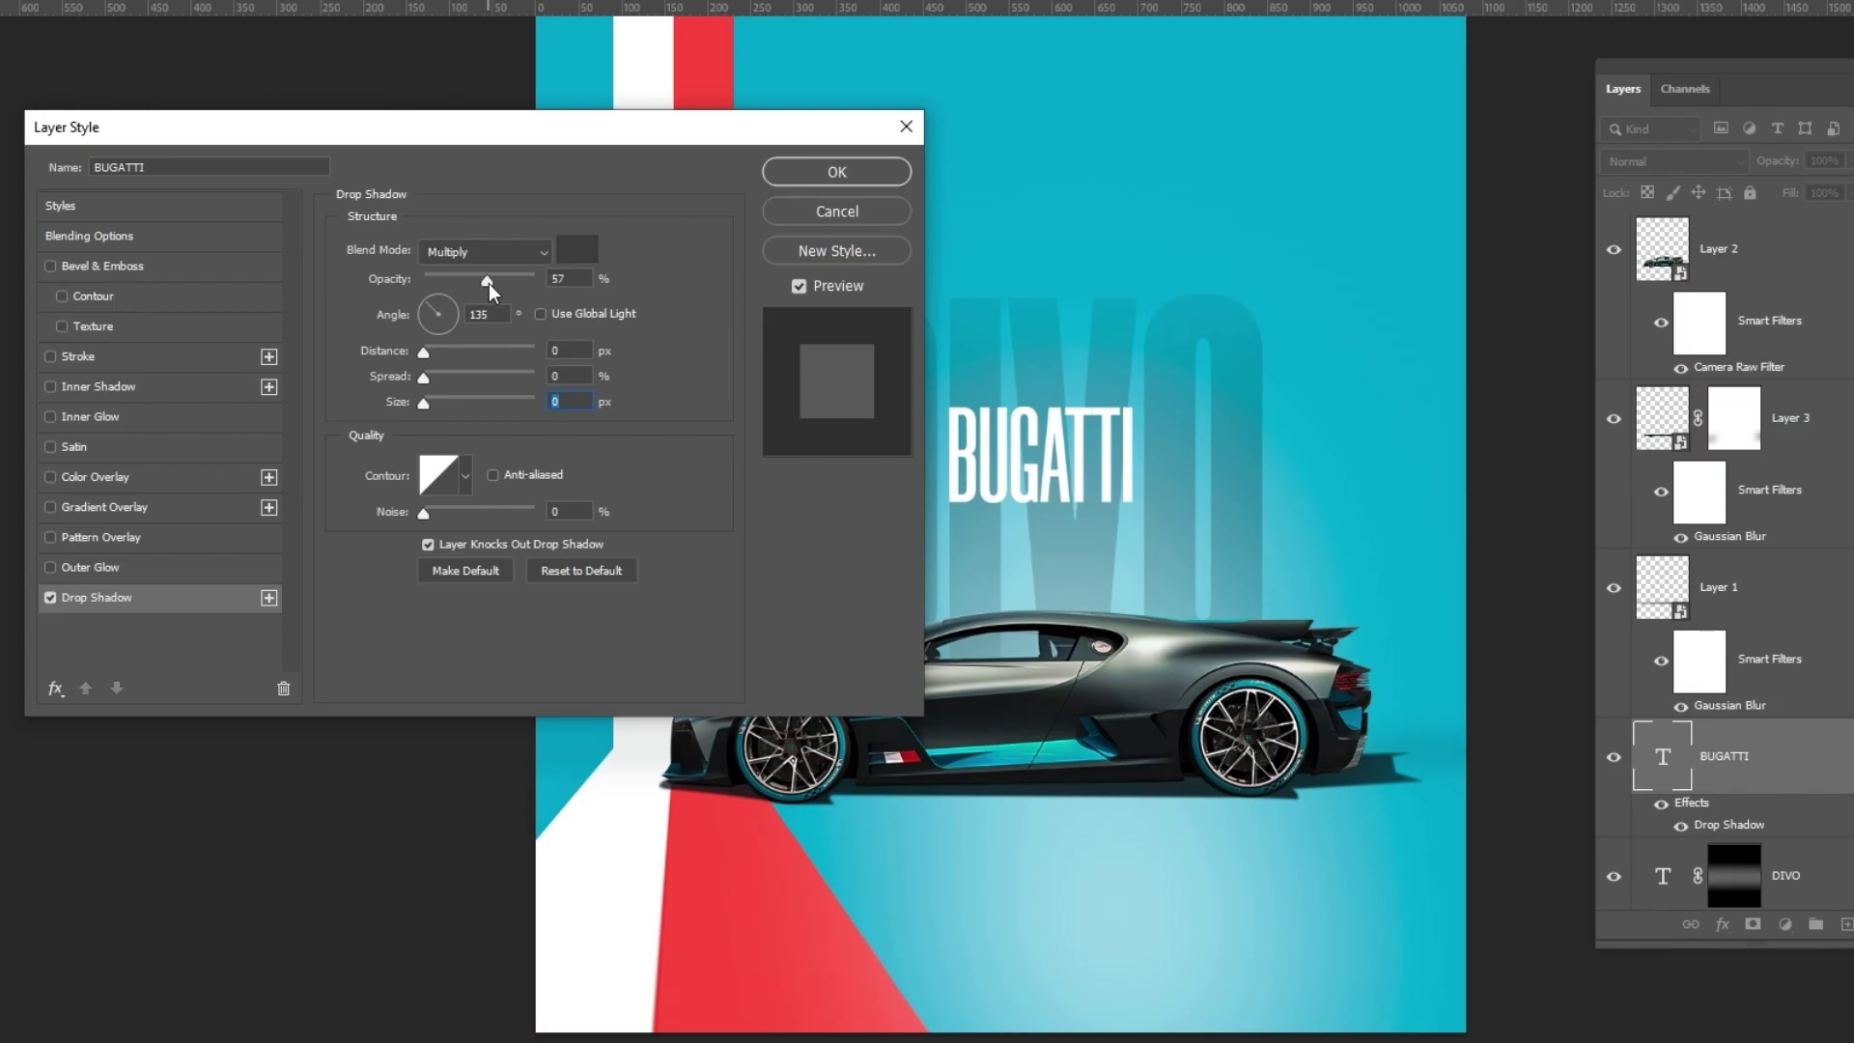
{"action": "left_click_drag", "start_coordinate": [518, 295], "coordinate": [523, 293]}
{"action": "left_click_drag", "start_coordinate": [425, 355], "coordinate": [431, 363]}
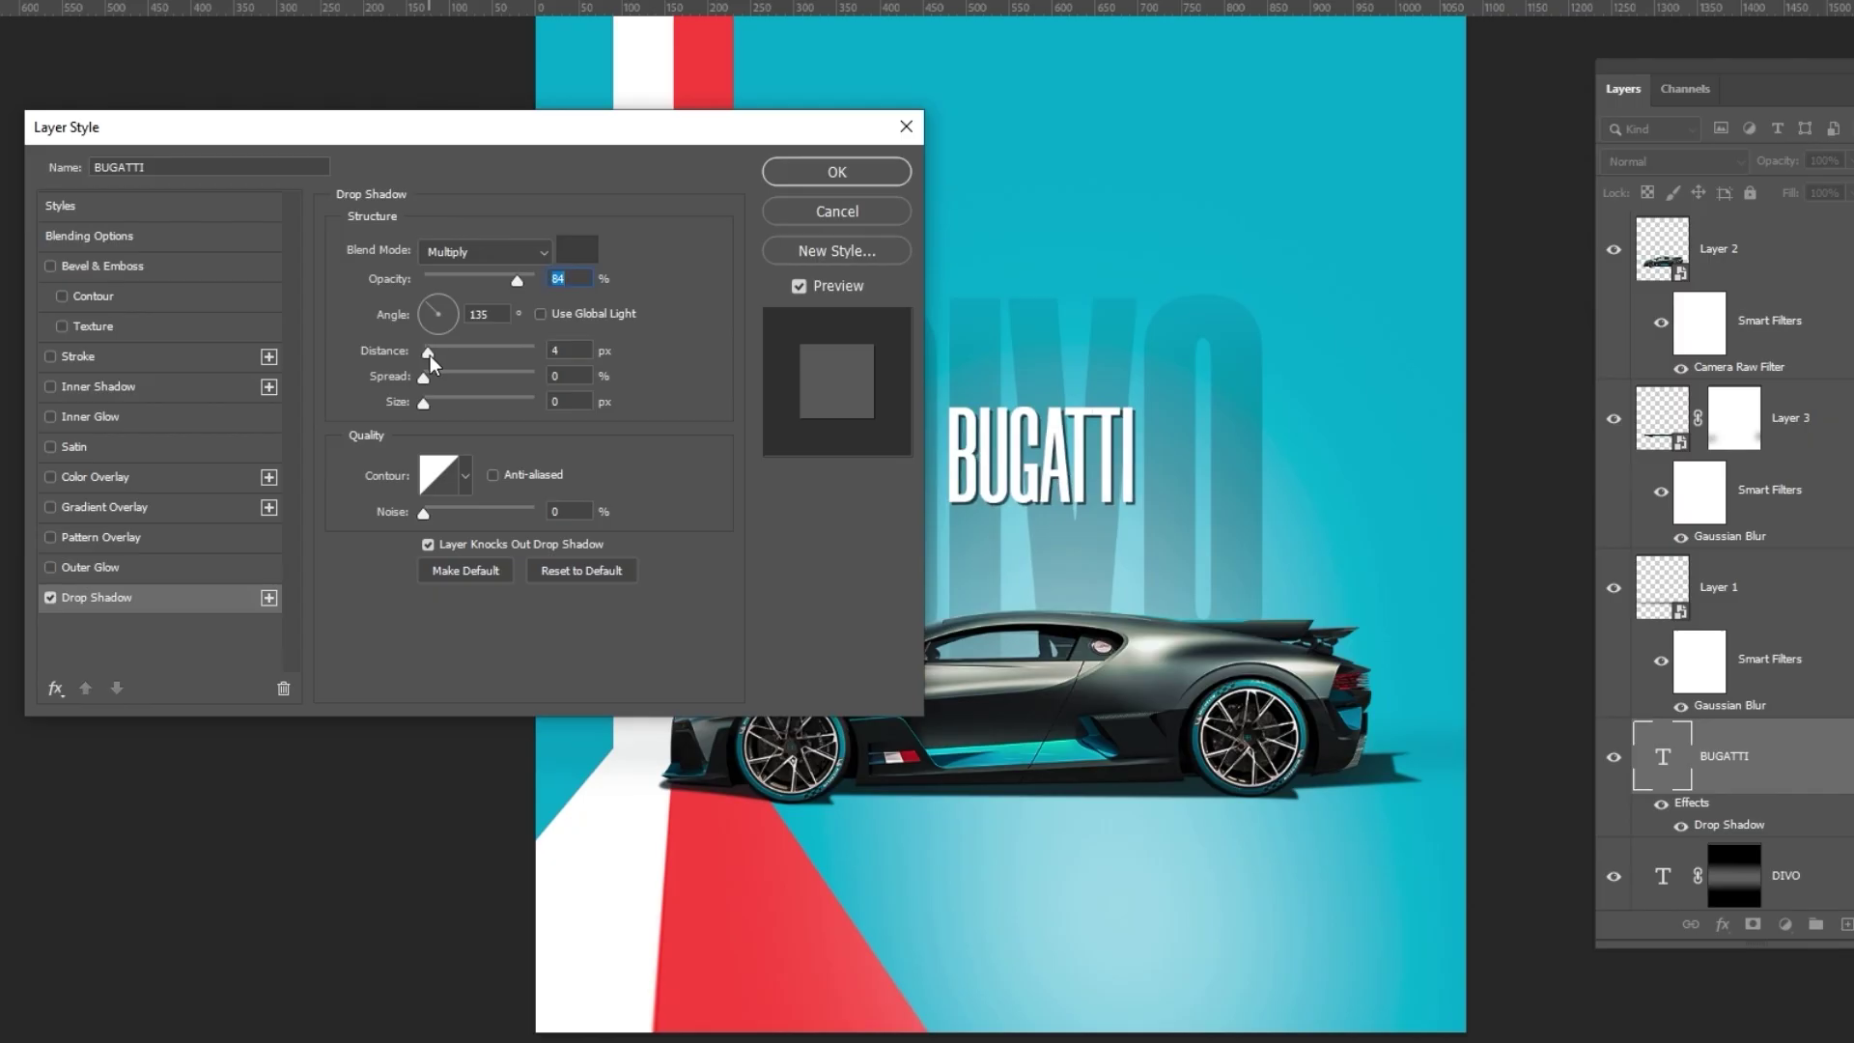
{"action": "left_click", "coordinate": [865, 175]}
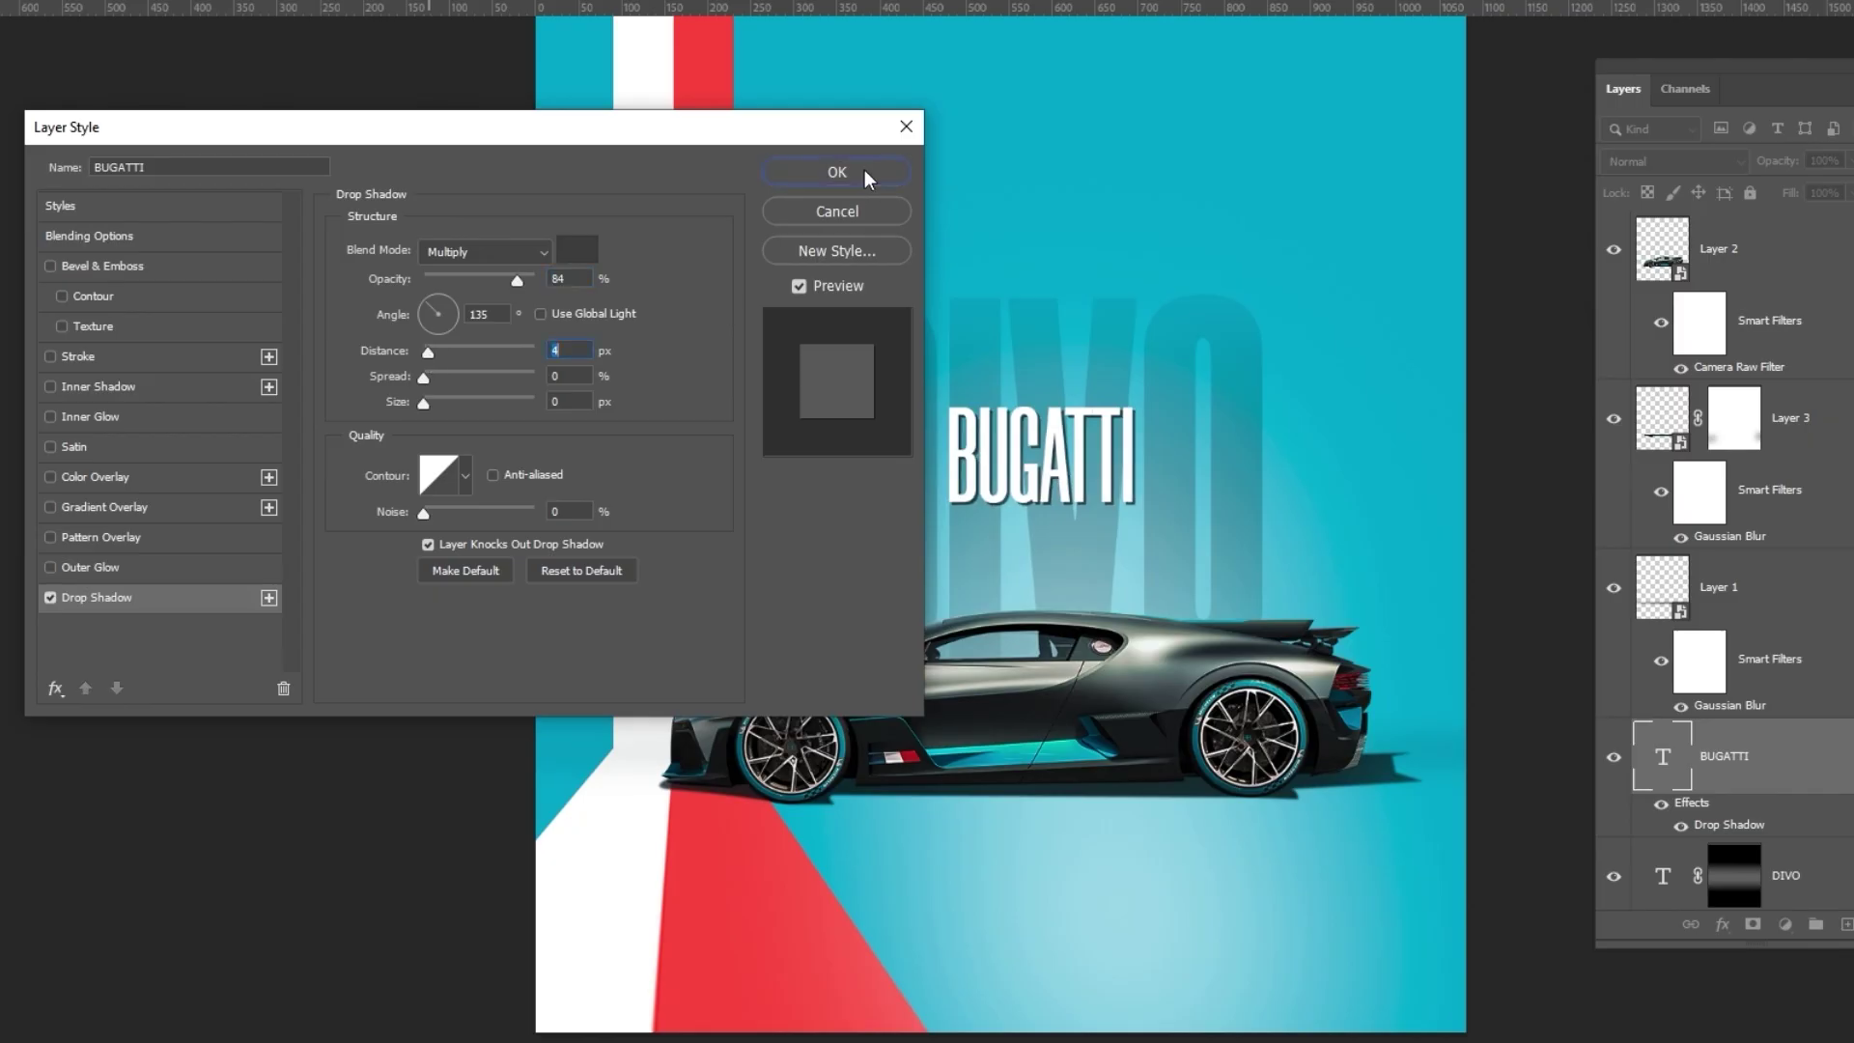
{"action": "left_click_drag", "start_coordinate": [1259, 536], "coordinate": [1122, 522]}
{"action": "left_click", "coordinate": [1085, 521]}
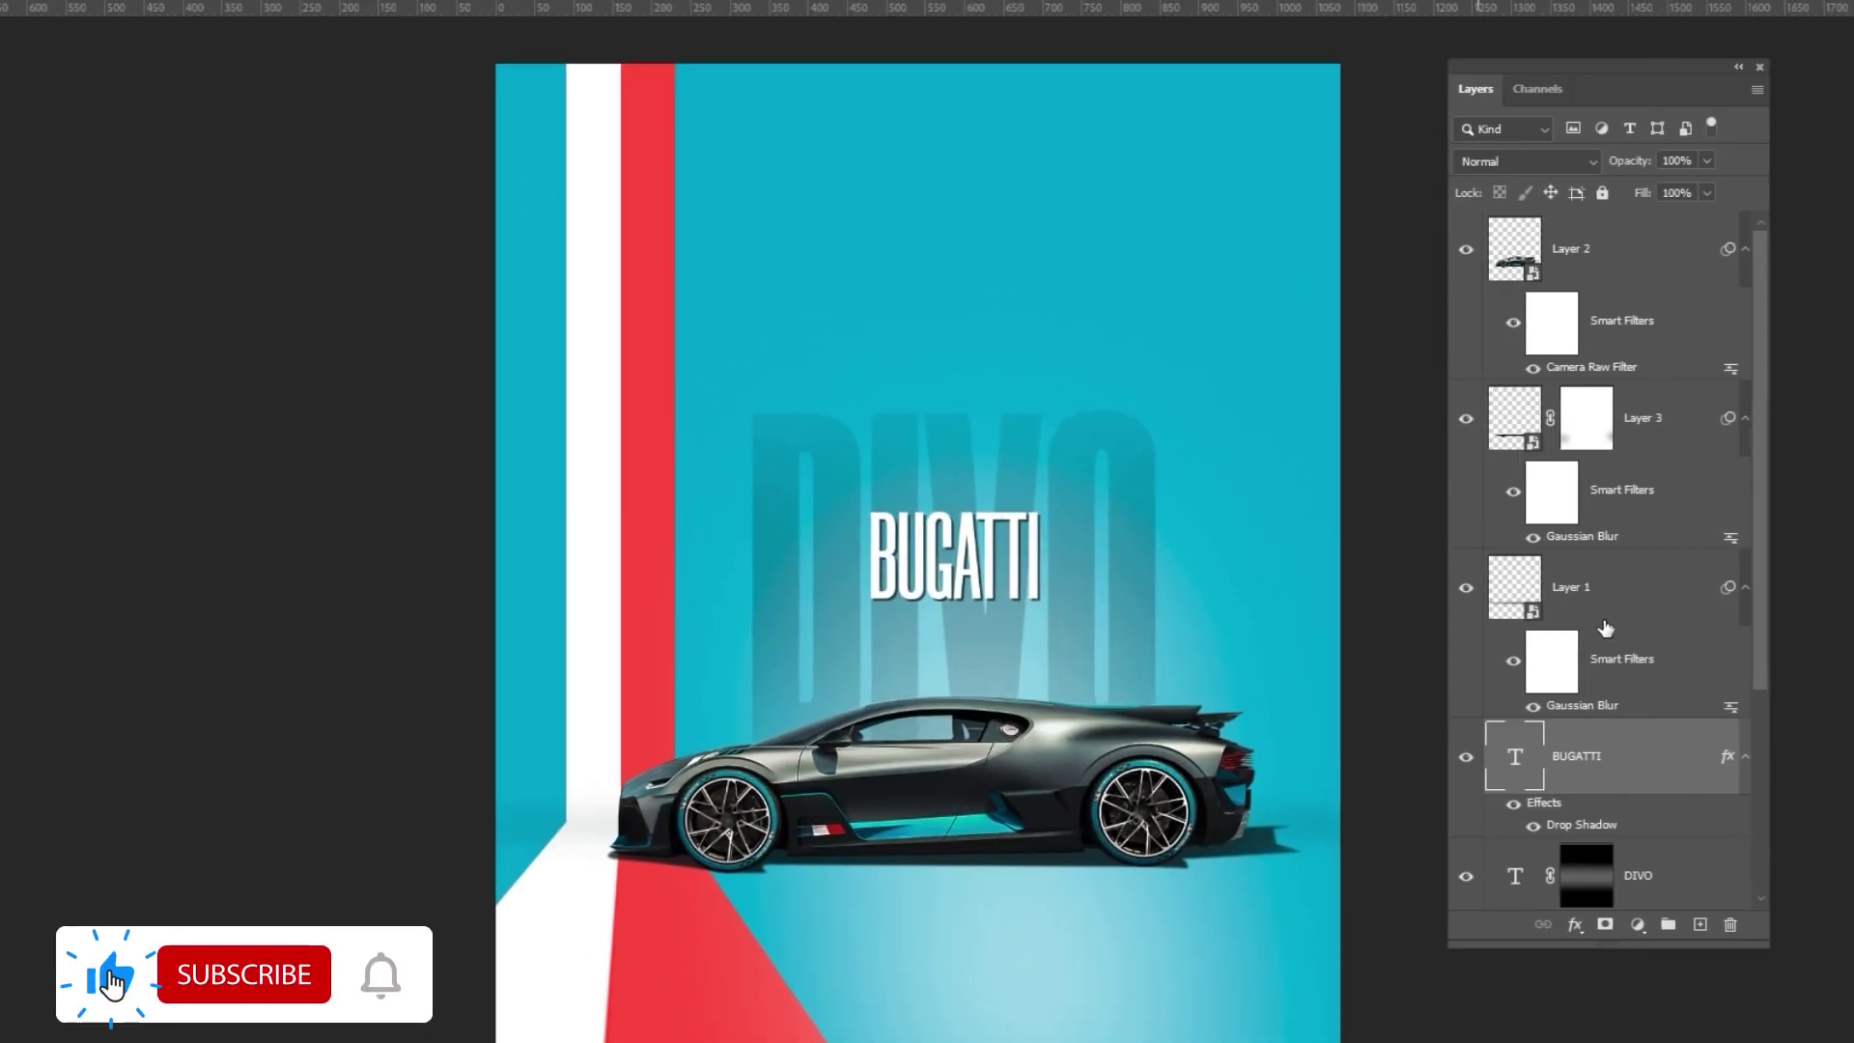
Step: Add empty Layer 5 and set a 700 px soft brush, #010f14, 12% flow
{"action": "left_click", "coordinate": [1700, 924]}
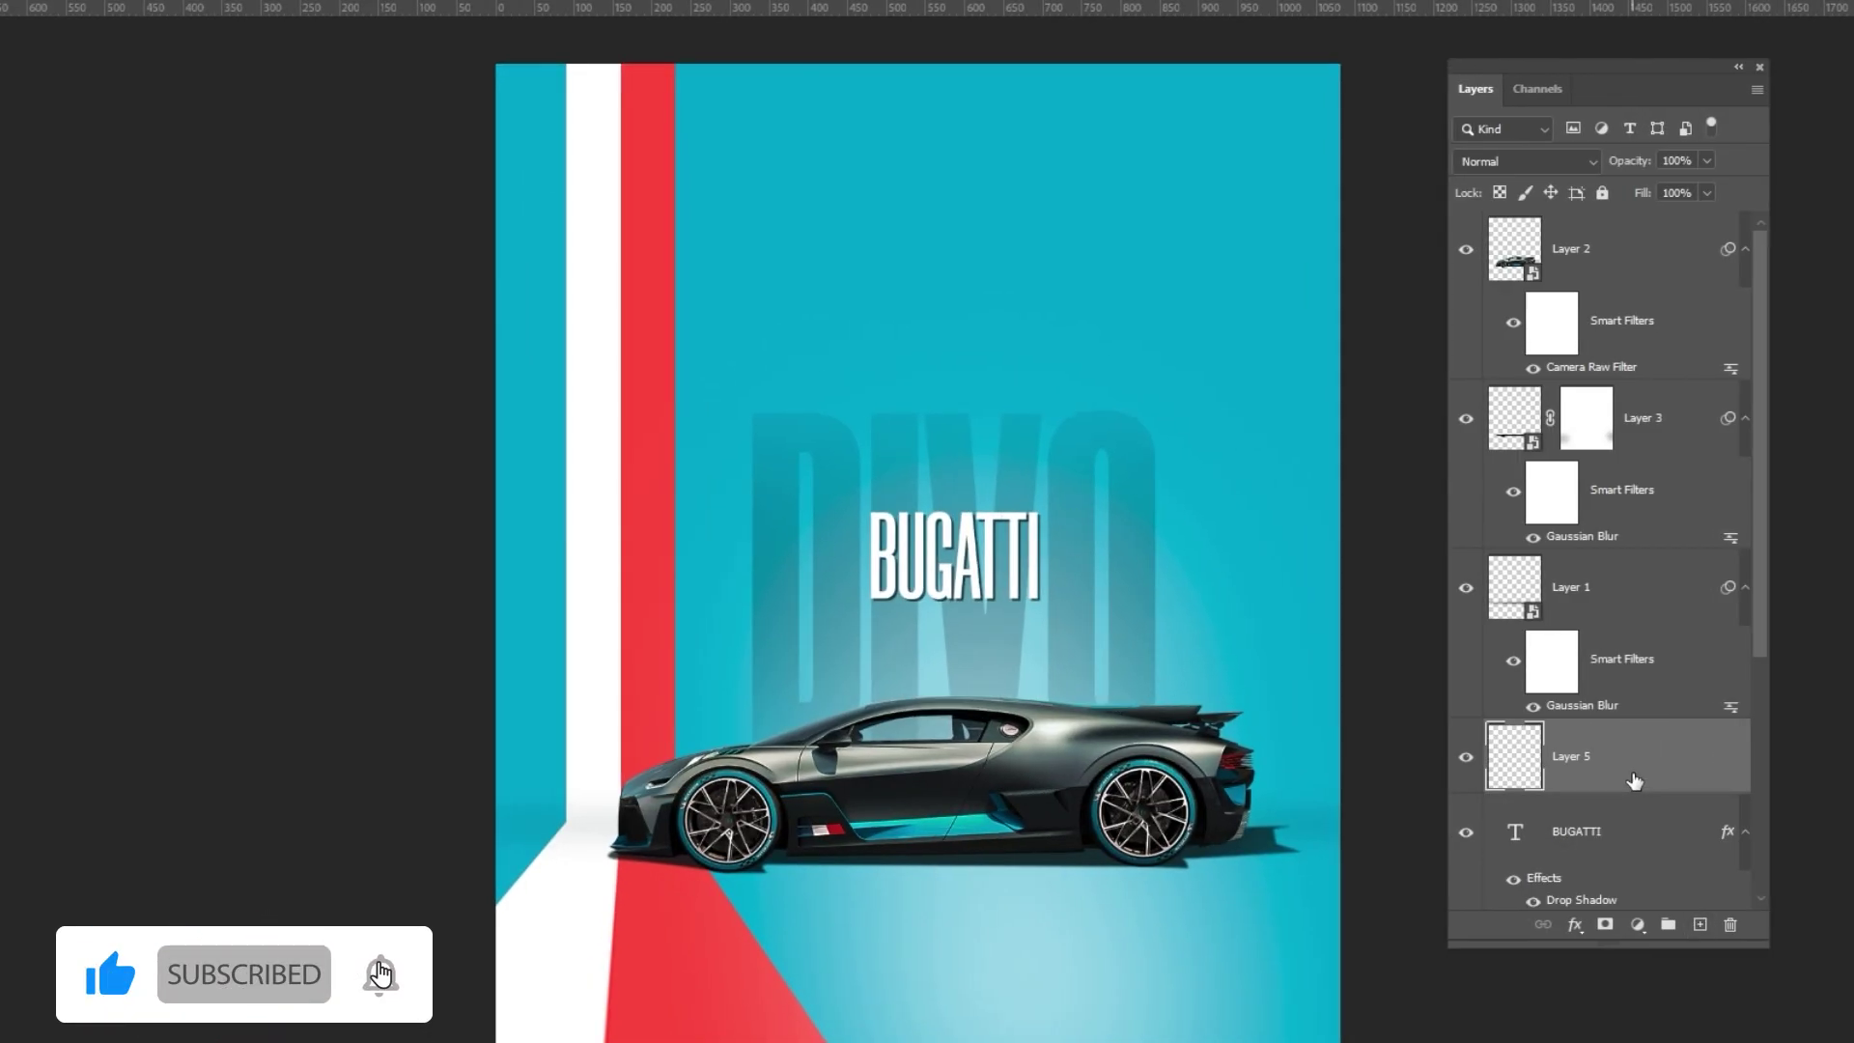
{"action": "key", "text": "b"}
{"action": "right_click", "coordinate": [925, 556]}
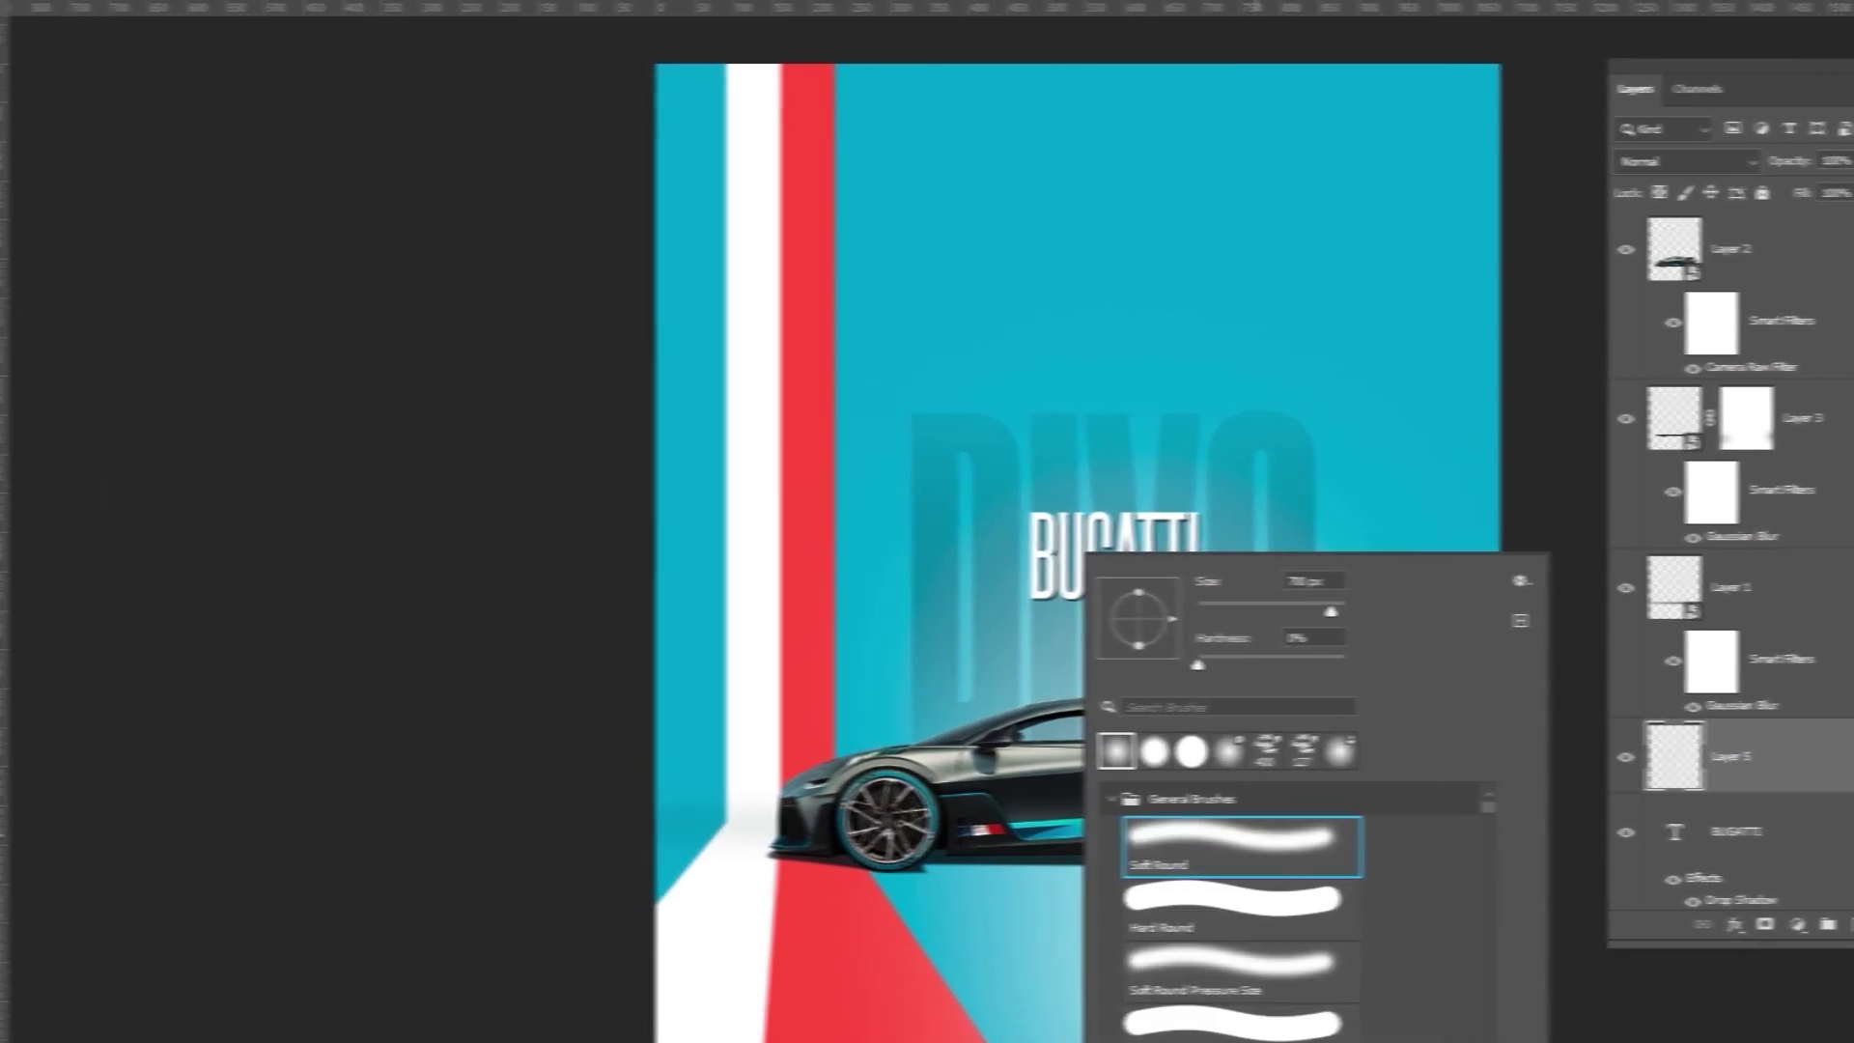
{"action": "key", "text": "Return"}
{"action": "left_click", "coordinate": [13, 695]}
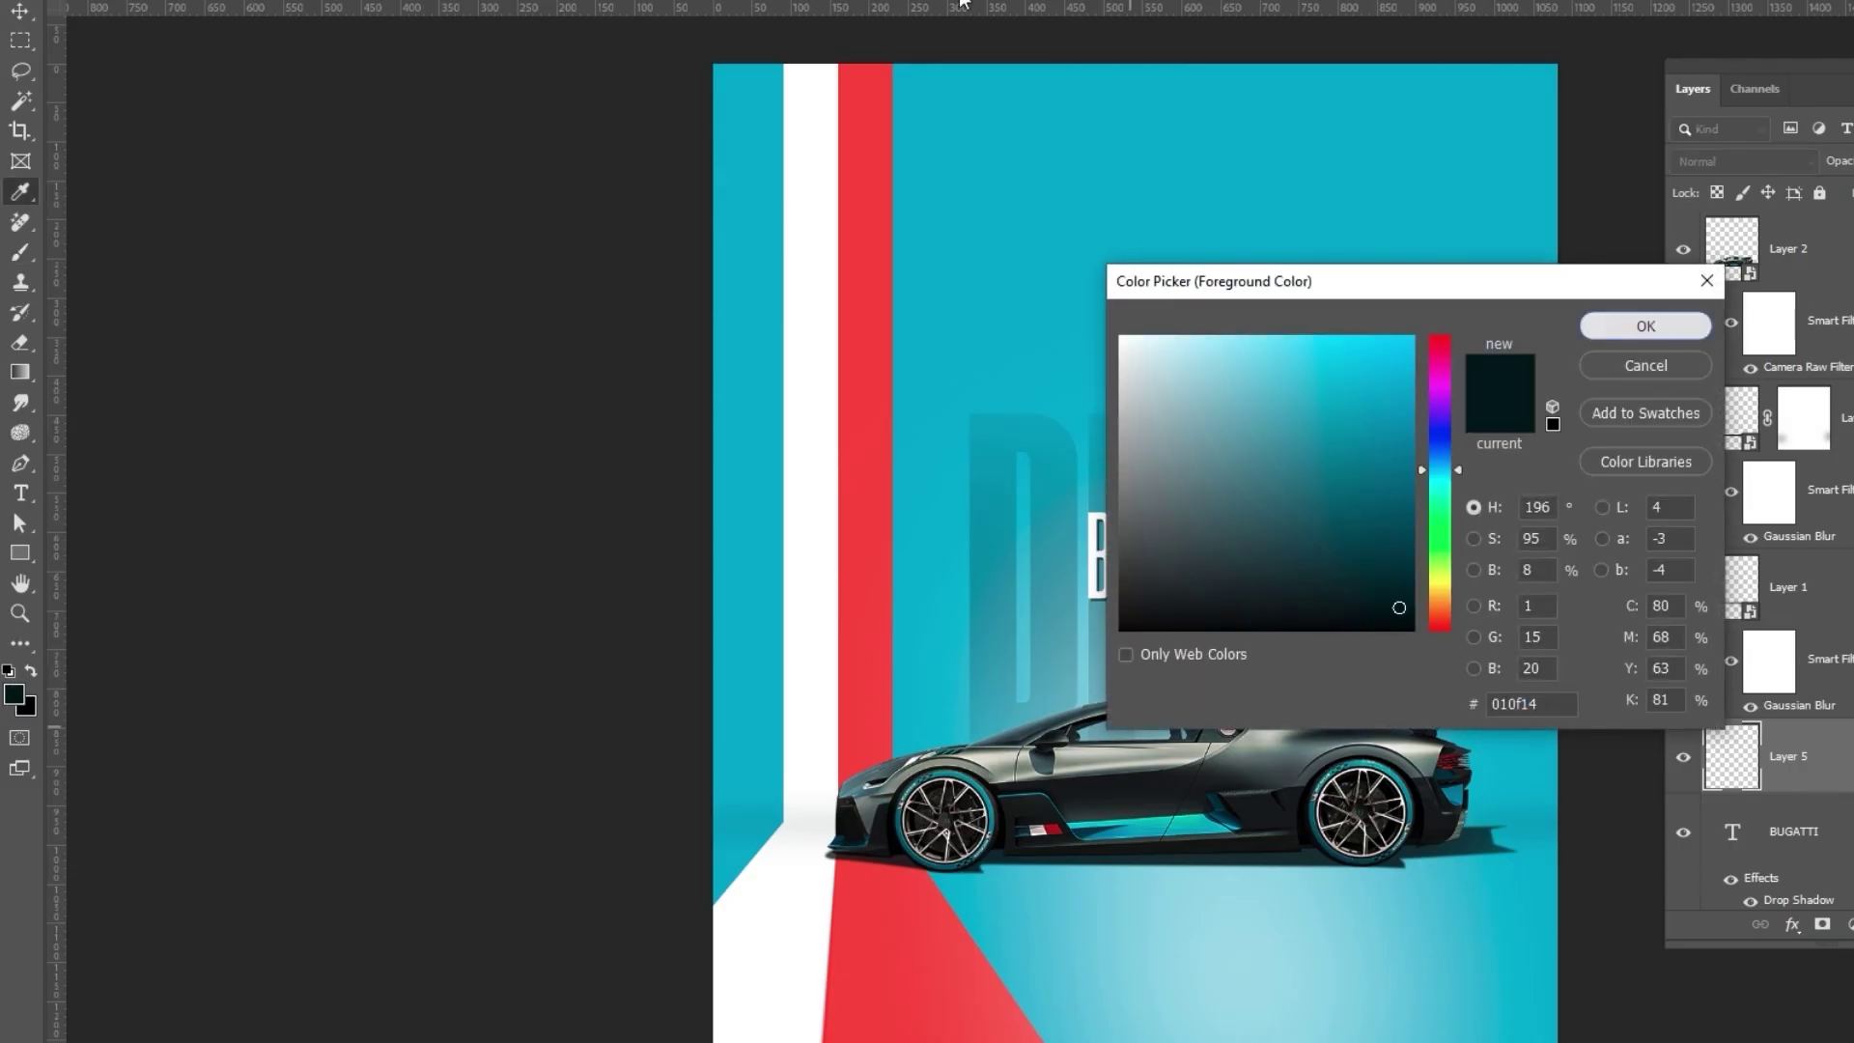
{"action": "left_click", "coordinate": [1667, 333]}
{"action": "left_click", "coordinate": [687, 49]}
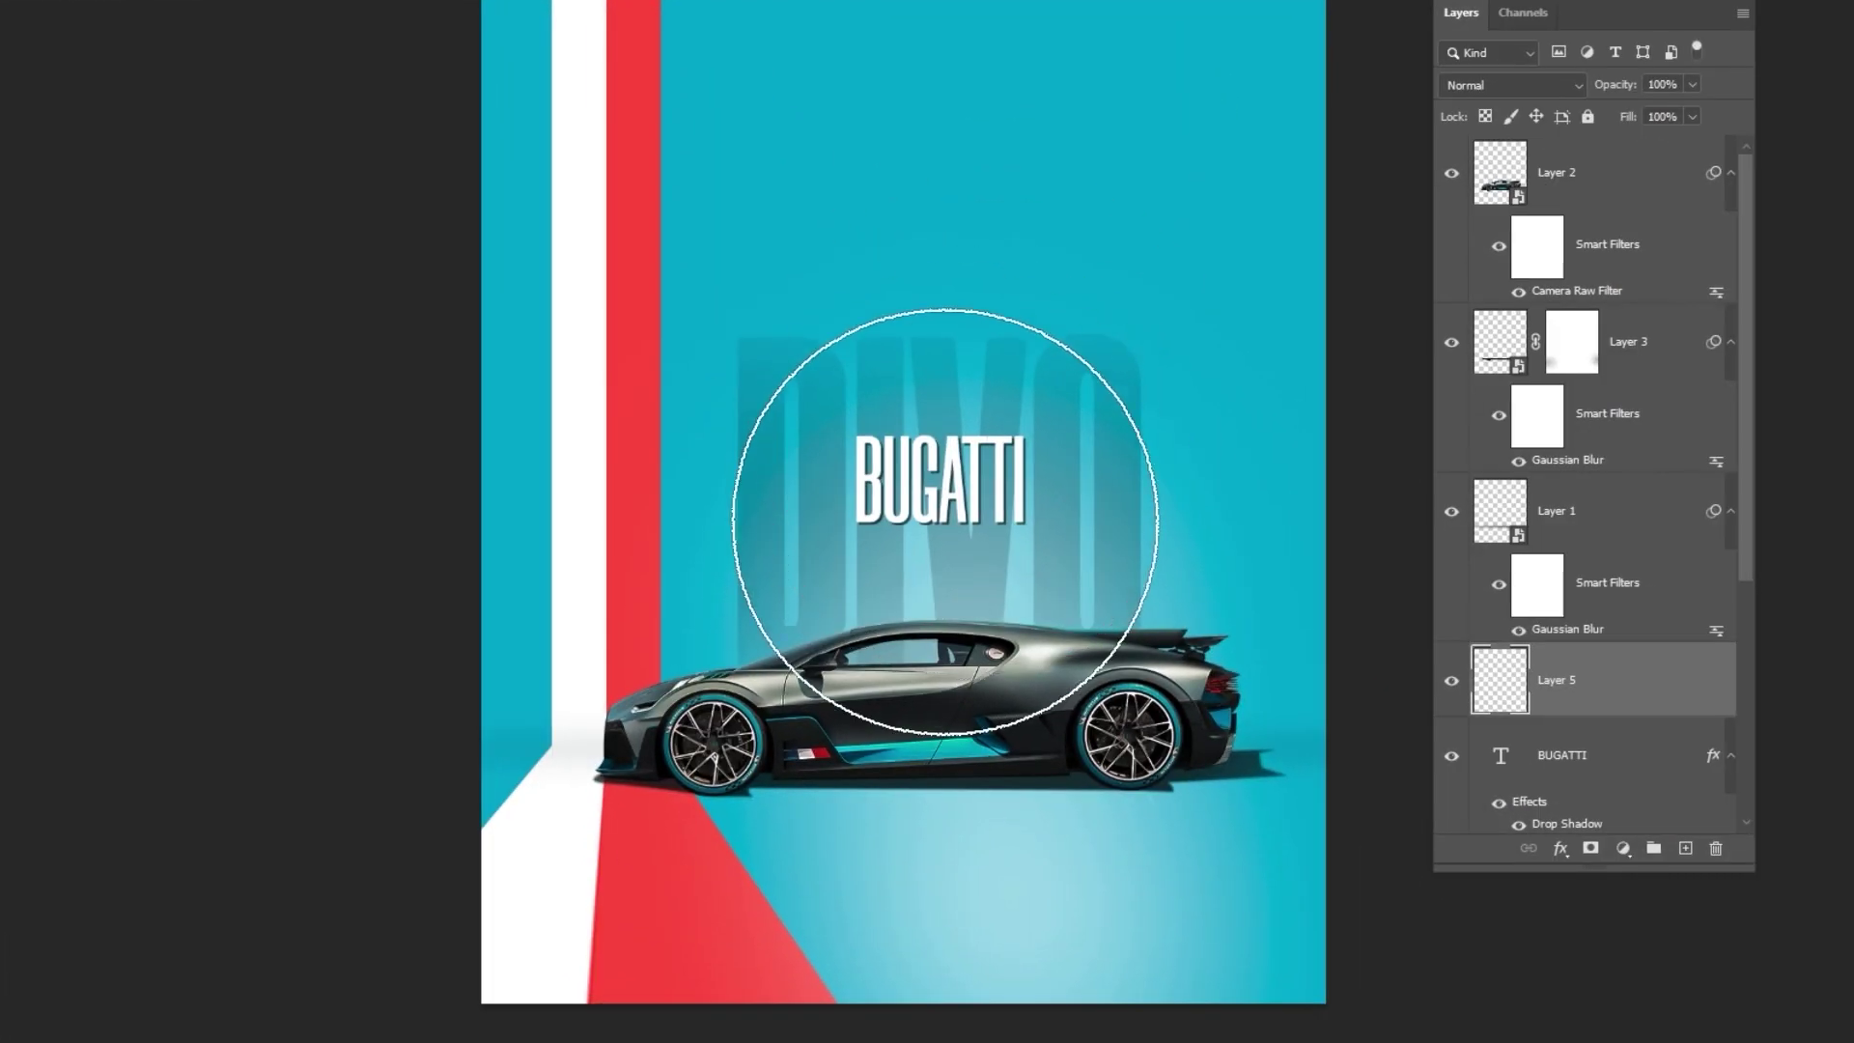
{"action": "key", "text": "bracketleft"}
{"action": "key", "text": "bracketleft"}
{"action": "key", "text": "bracketleft"}
{"action": "key", "text": "bracketleft"}
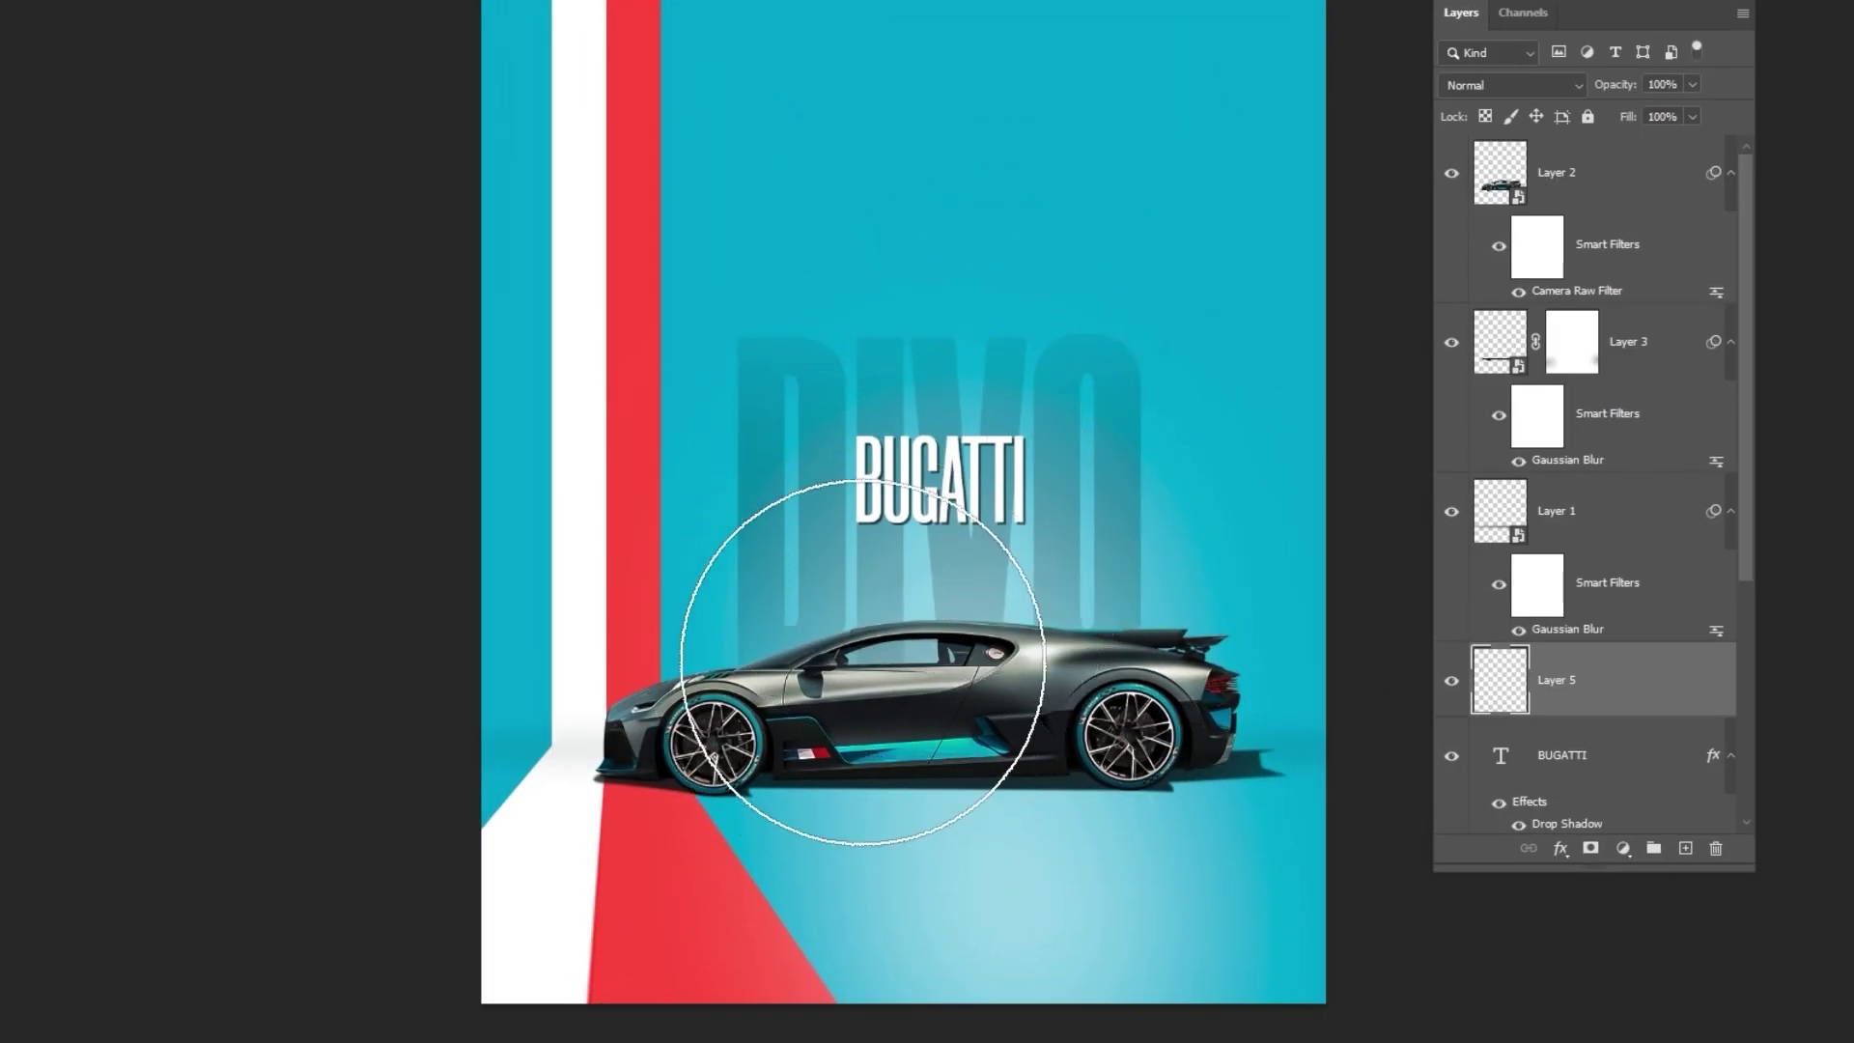